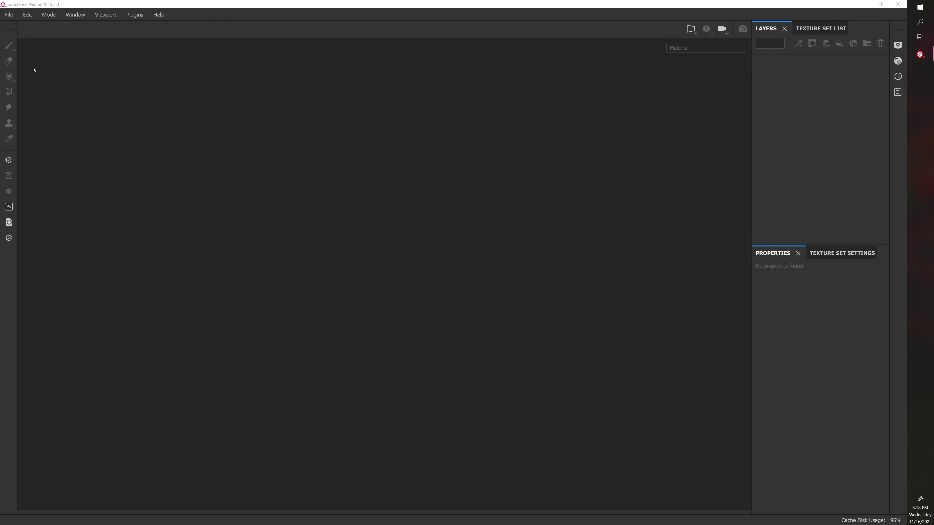
Step: Create a new project from Egg_Monster_low.fbx with a document resolution of 4096
click(10, 16)
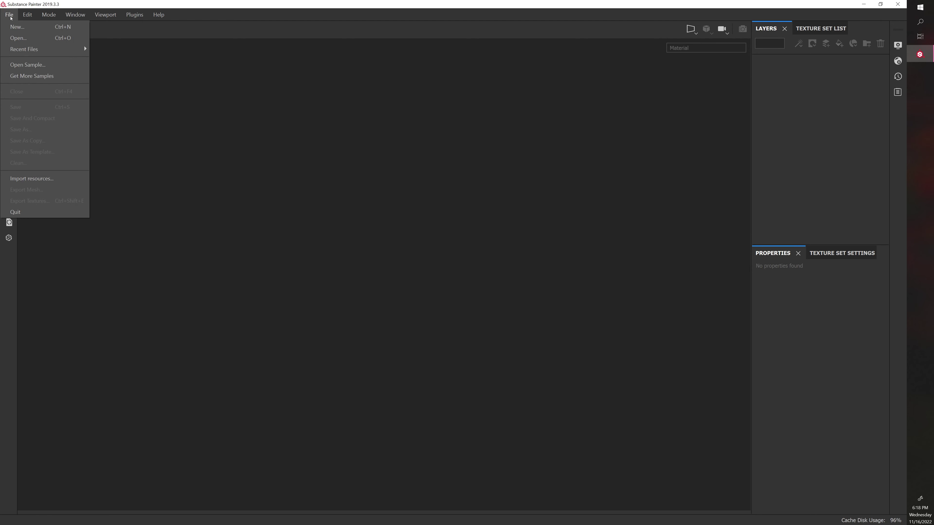
click(19, 26)
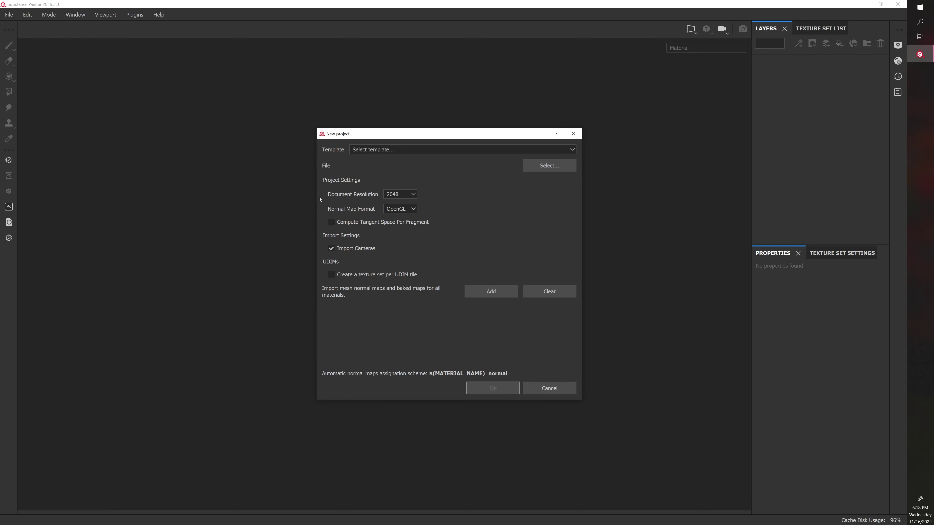
click(538, 166)
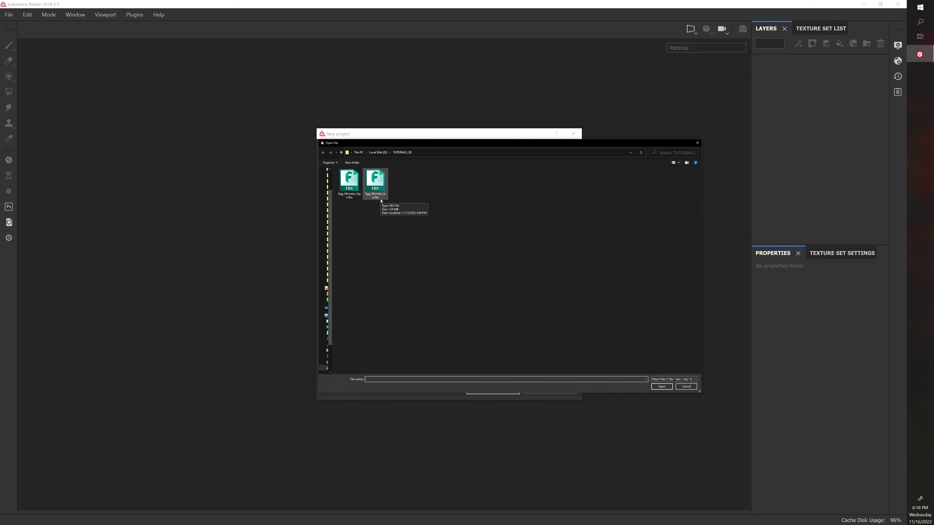
click(380, 200)
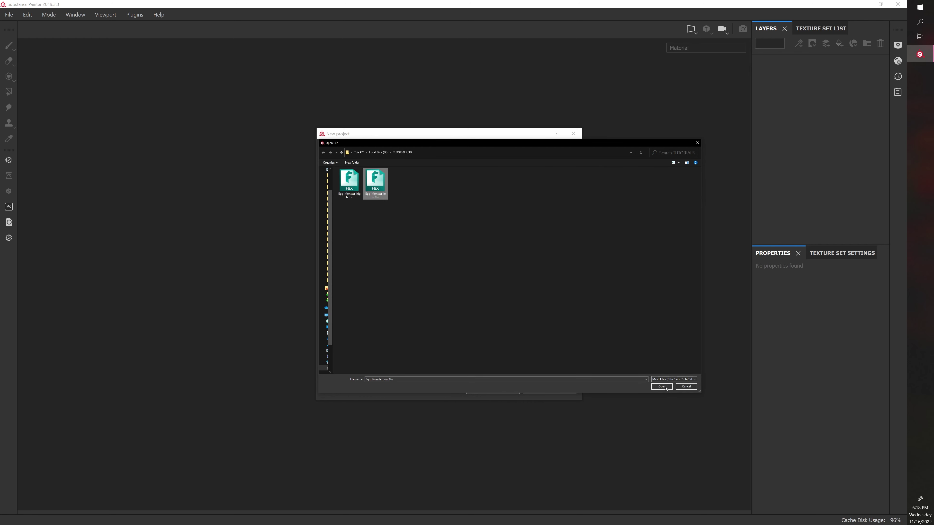
click(654, 385)
click(413, 196)
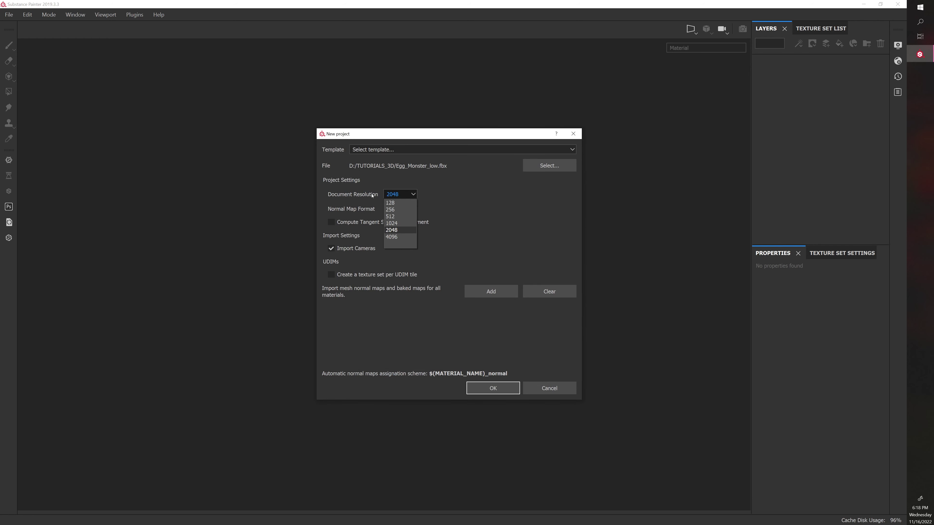
click(391, 237)
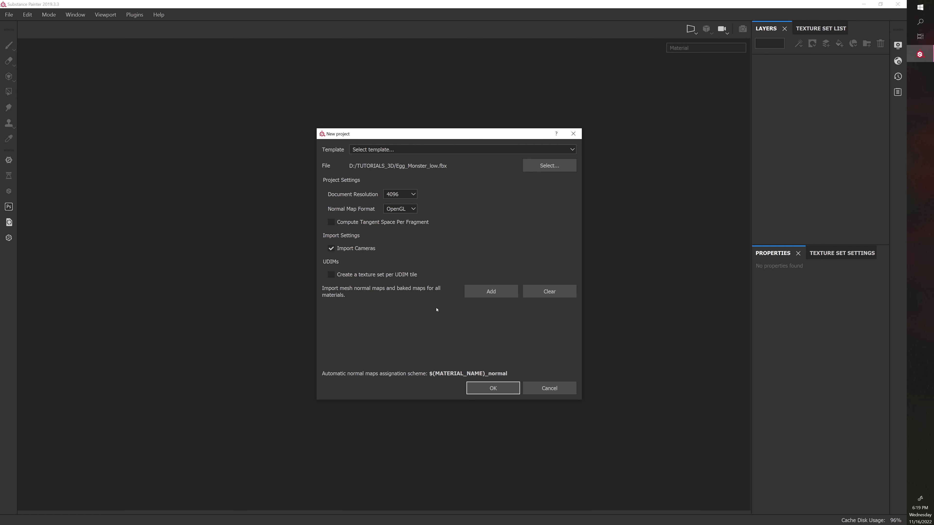
click(497, 395)
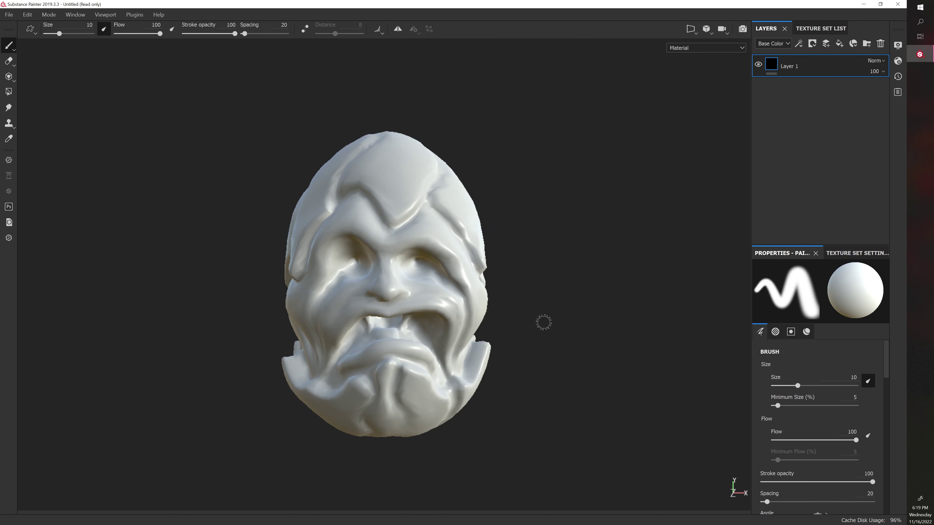
alt+drag(541, 324, 604, 319)
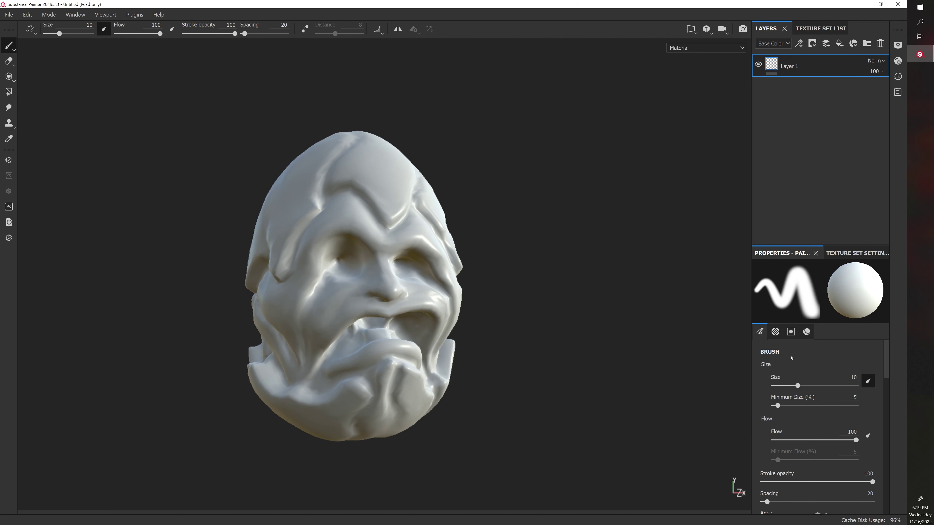
Step: Close the Texture Set Settings view, restore it and bring its settings to the front
click(857, 253)
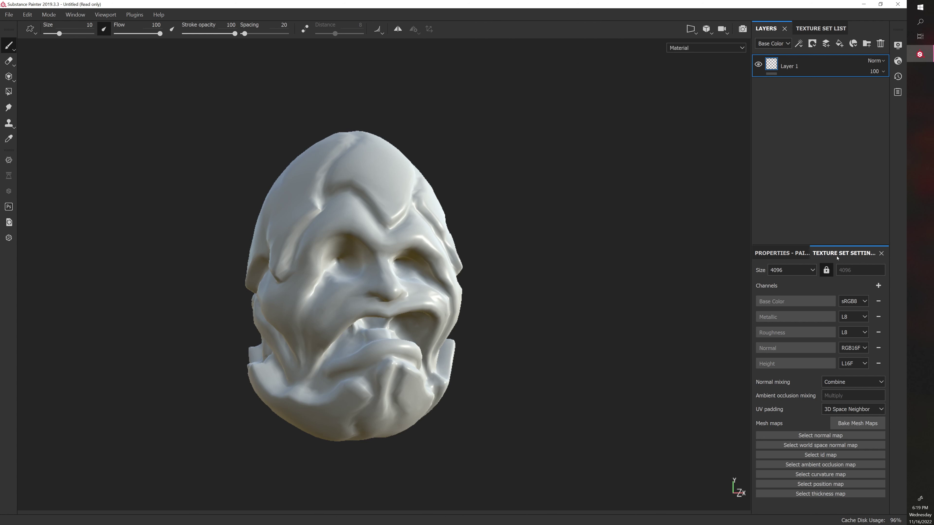
click(881, 254)
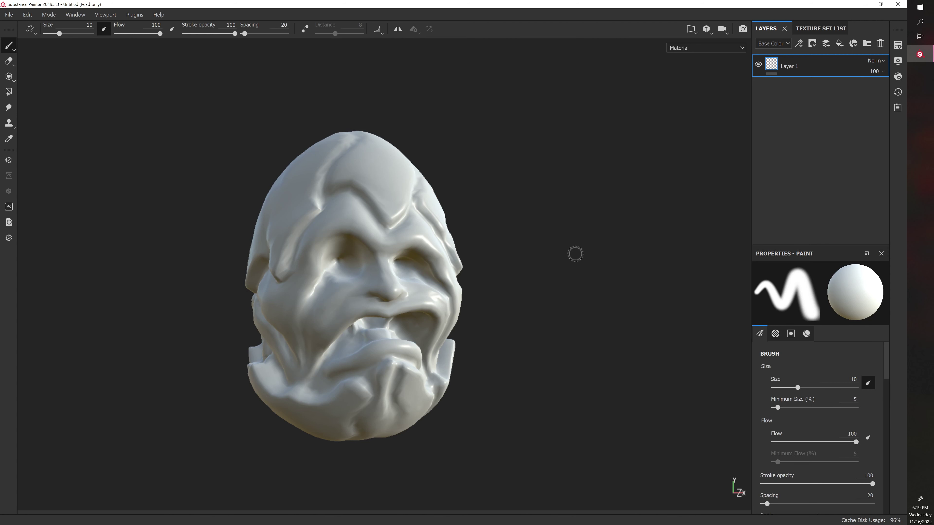
click(76, 15)
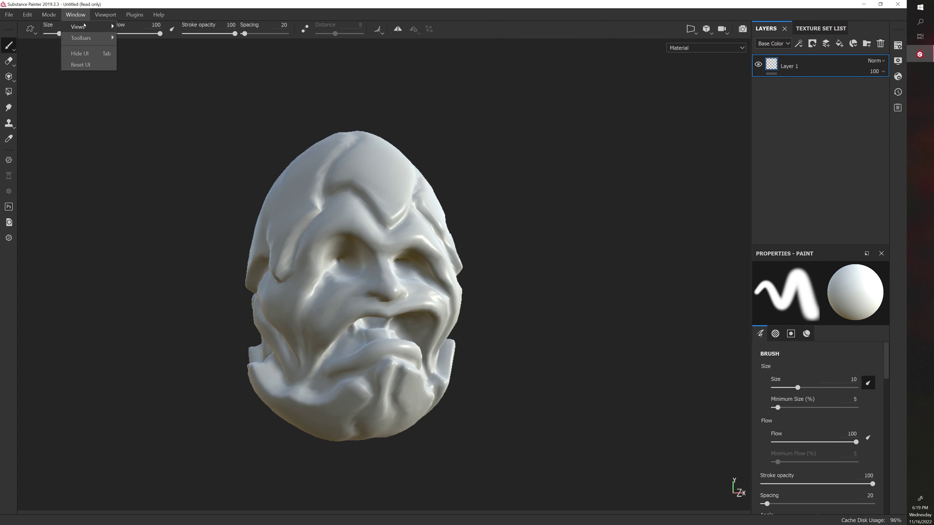
mouse_move(85, 26)
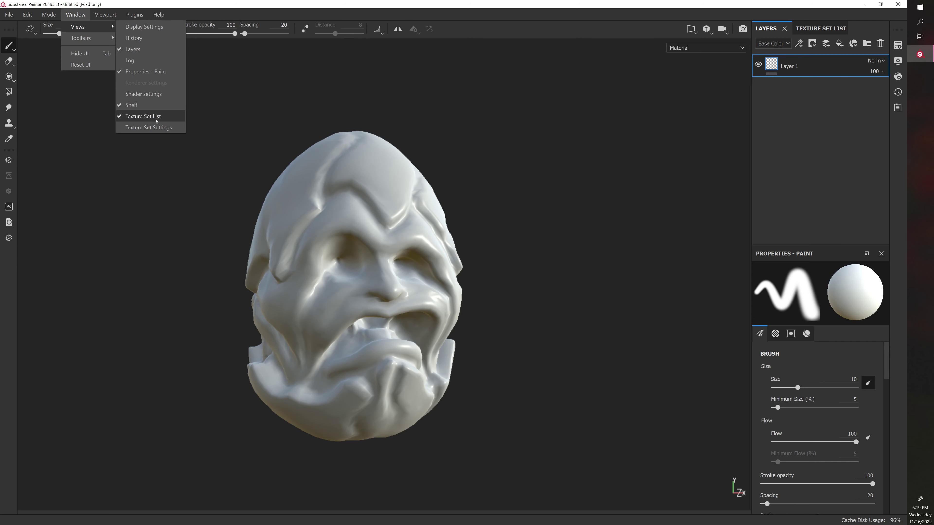
click(148, 127)
click(850, 253)
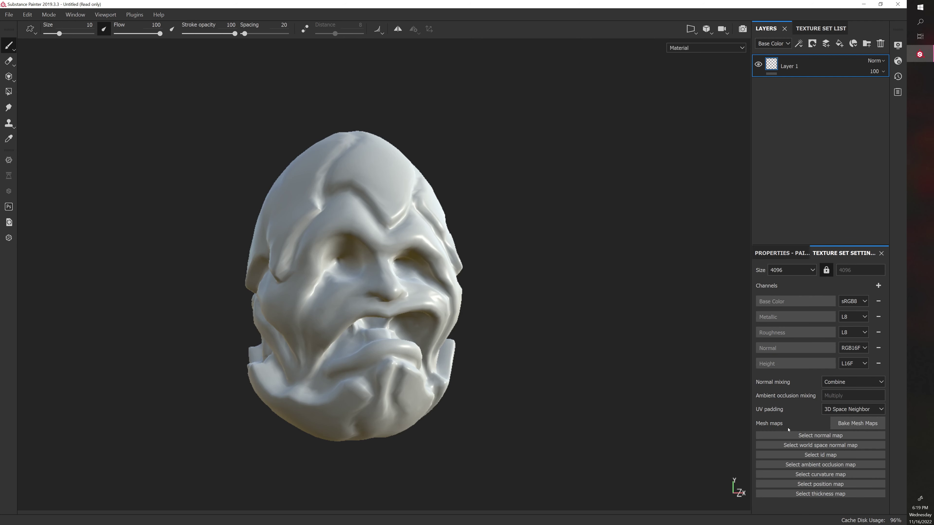
Step: Open the mesh map baking settings and load Egg_Monster_high.fbx as the high definition mesh
click(853, 424)
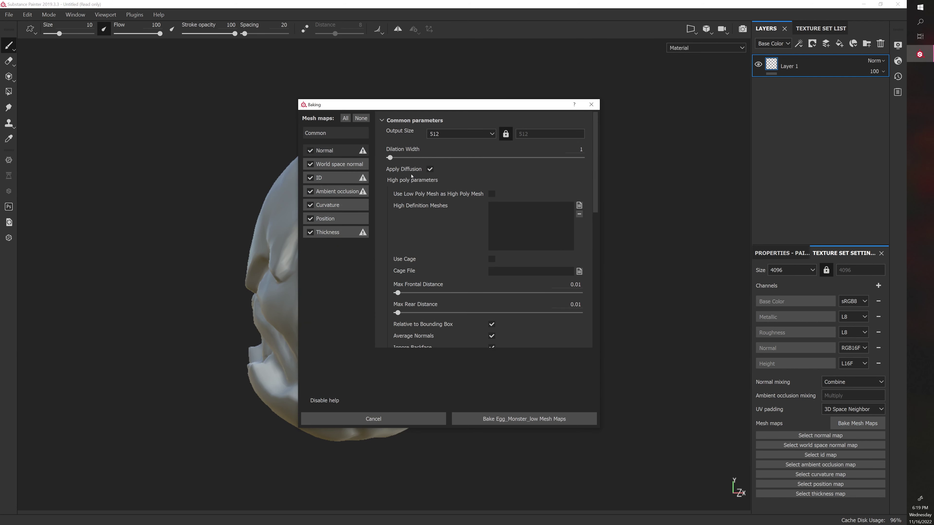
click(580, 208)
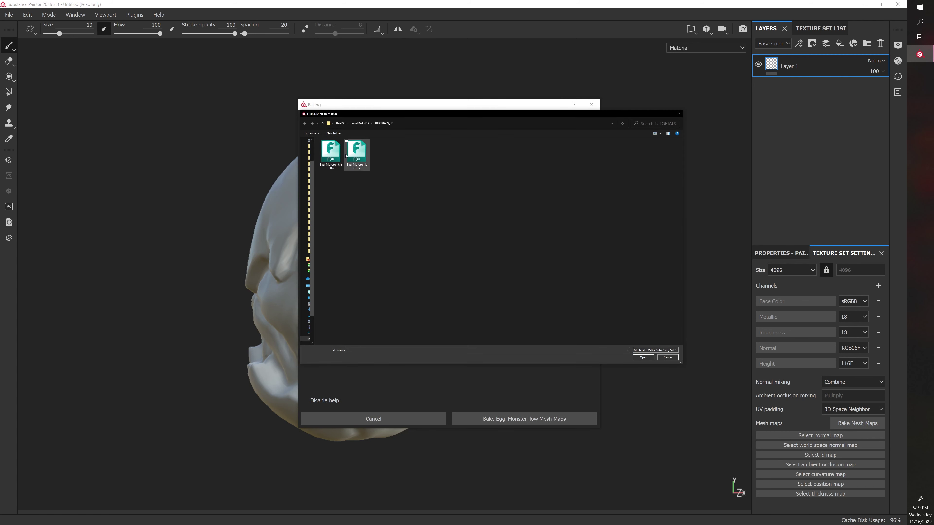
click(335, 166)
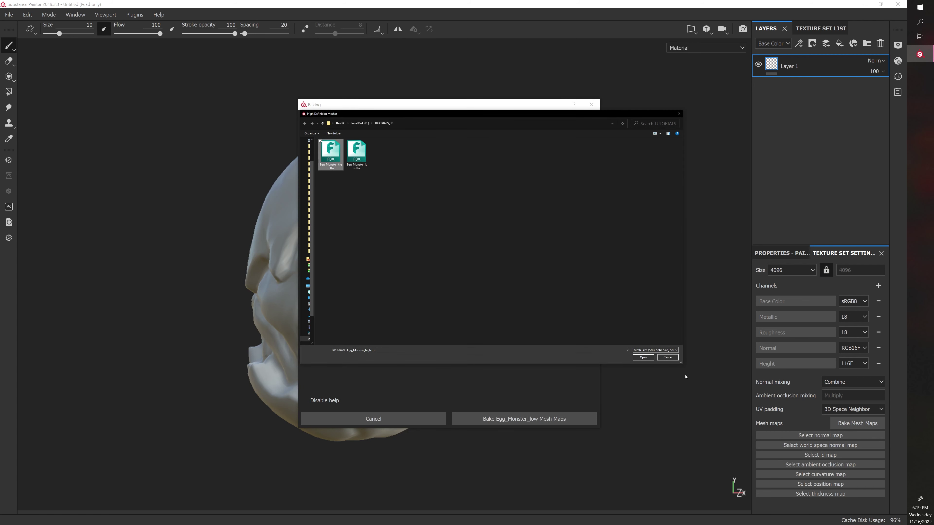
key(Return)
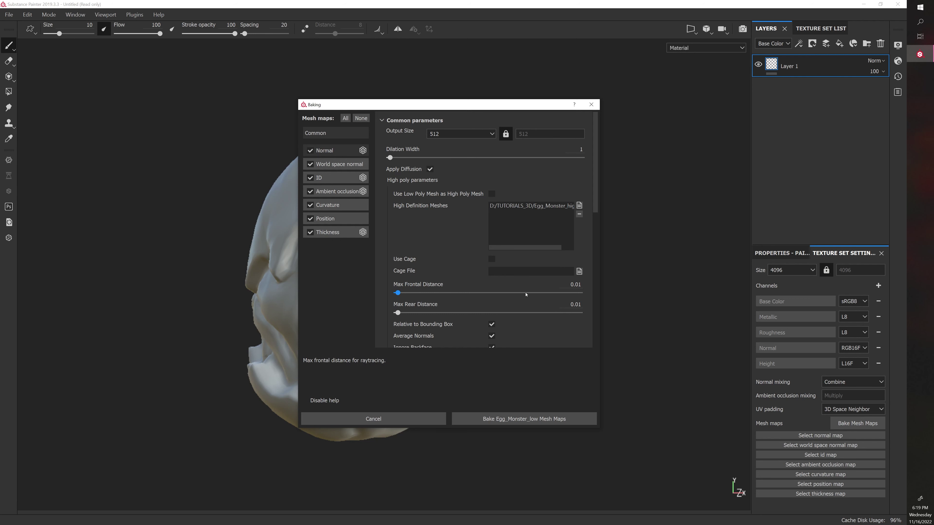
Step: Exclude the ID map from the bake and set the output size to 2048
click(310, 179)
click(456, 134)
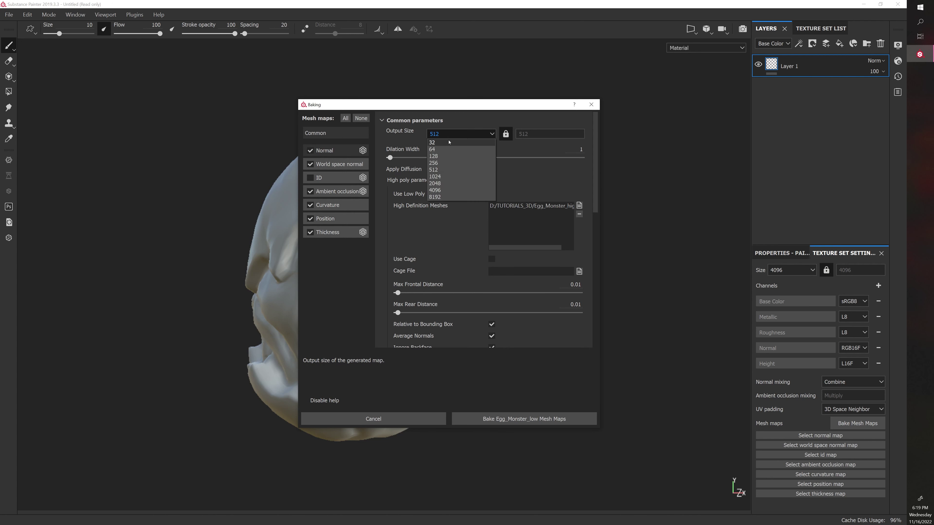
click(442, 184)
Step: Set mesh matching to By Mesh Name and bake the Egg_Monster_low mesh maps
scroll(400, 232, down, 4)
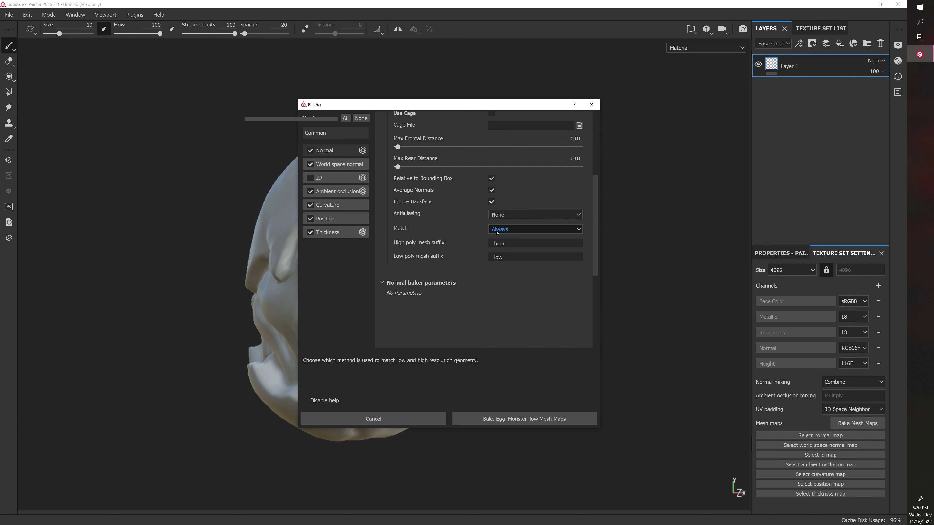
click(529, 229)
click(499, 245)
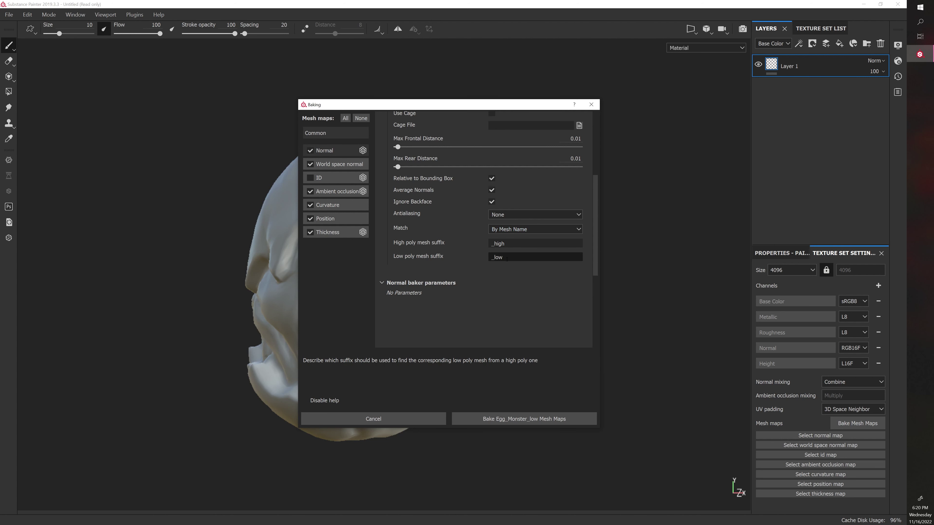
click(542, 418)
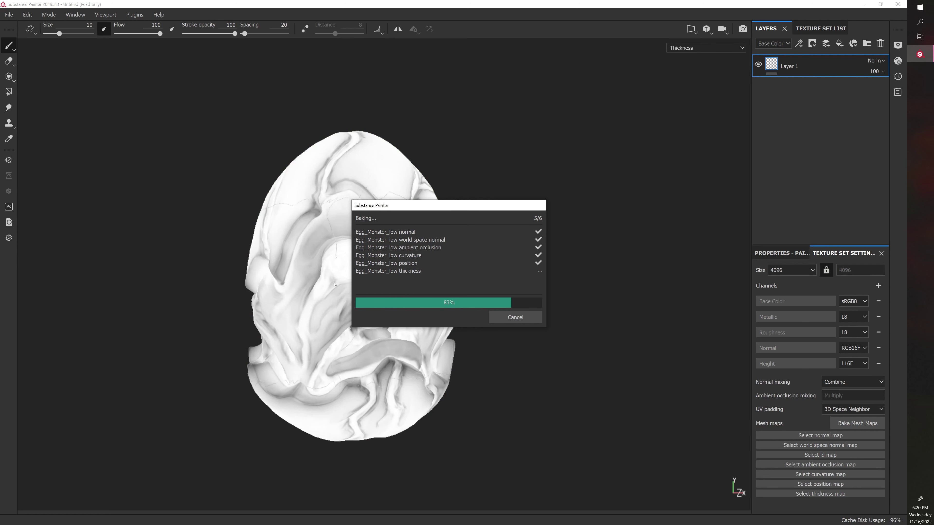
click(515, 317)
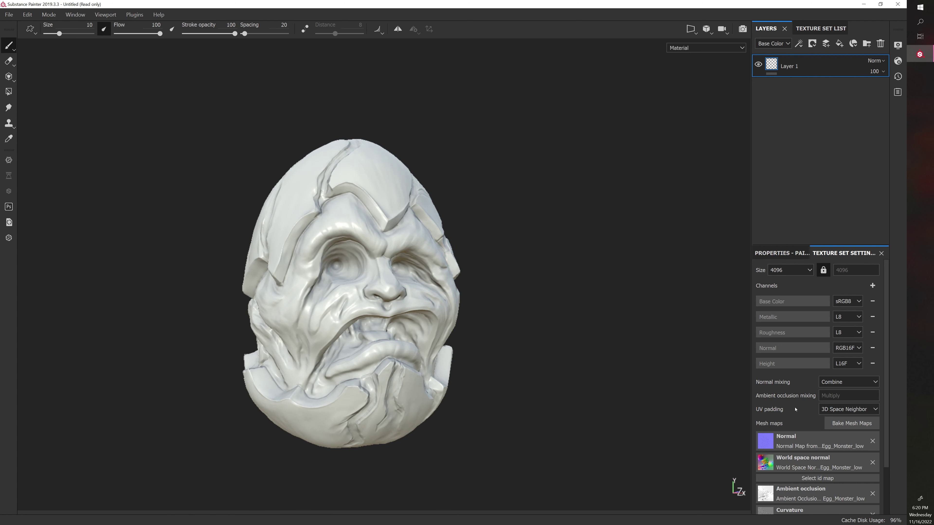
Step: Remove all baked mesh maps from the texture set: normal, world space normal, ambient occlusion, curvature, position and thickness
click(873, 441)
click(872, 450)
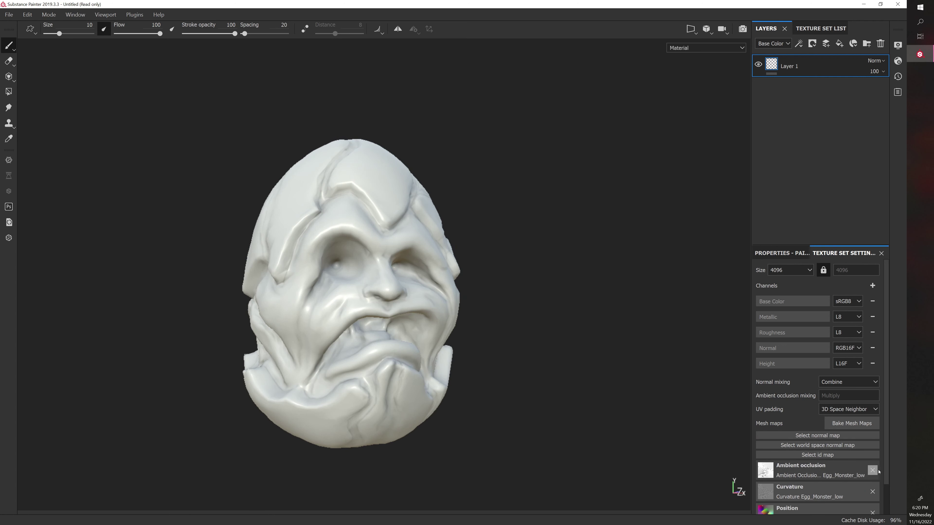
click(872, 470)
click(873, 481)
click(873, 490)
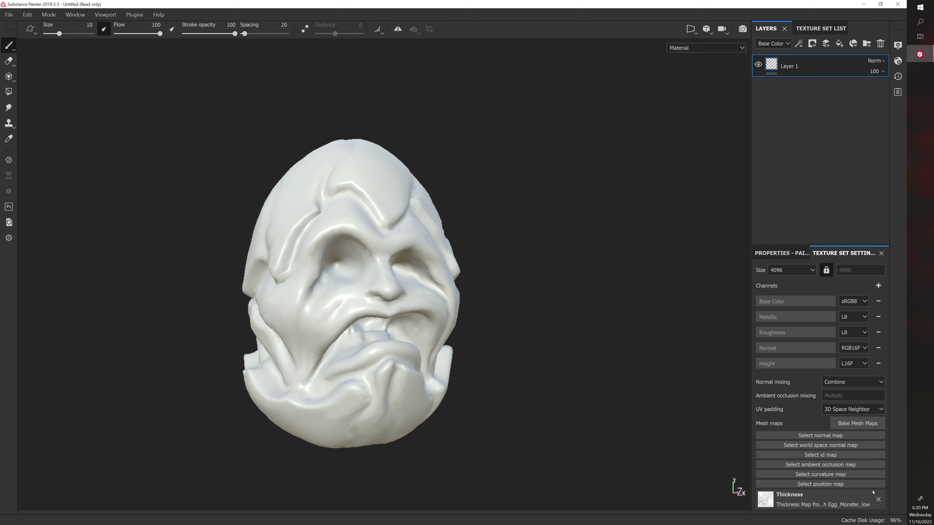
click(878, 499)
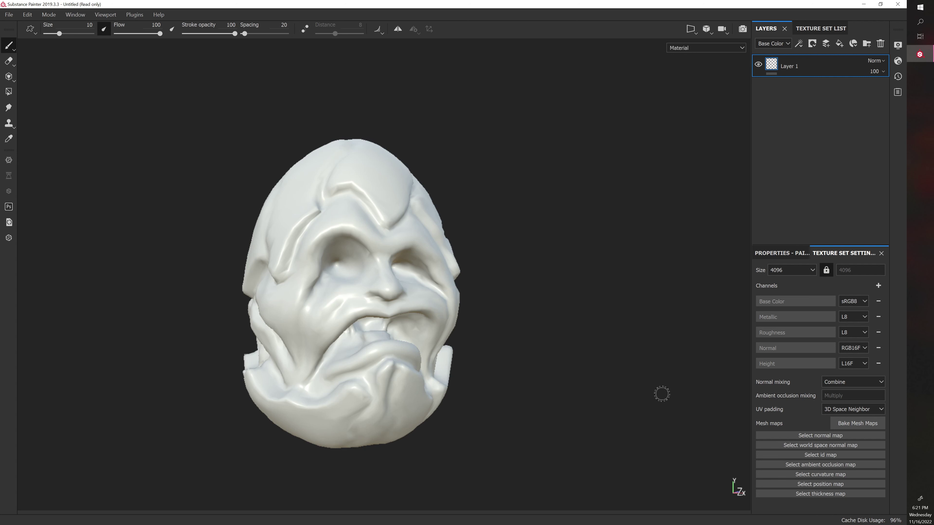
Step: Remove the Egg_Monster_high mesh from the high definition meshes and bake the mesh maps without it
click(871, 425)
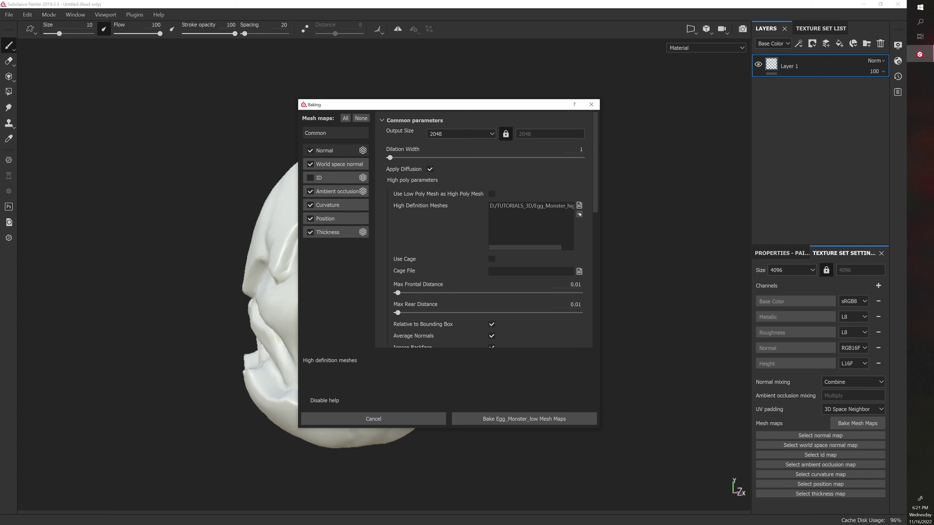
click(578, 206)
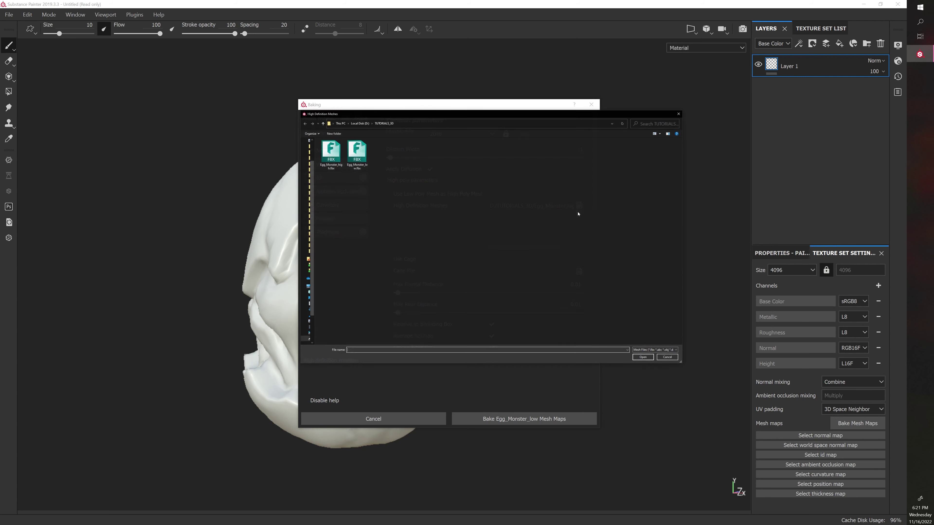
click(660, 357)
click(531, 206)
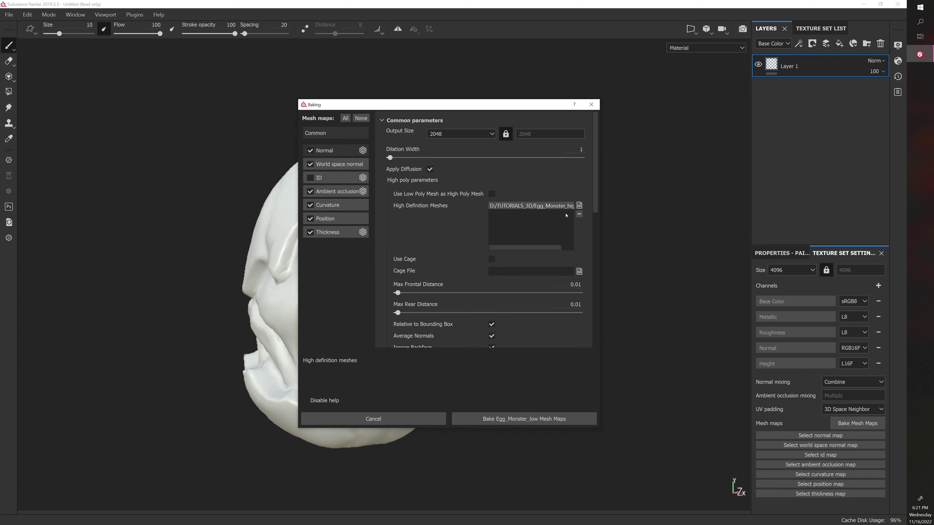
click(578, 214)
click(518, 419)
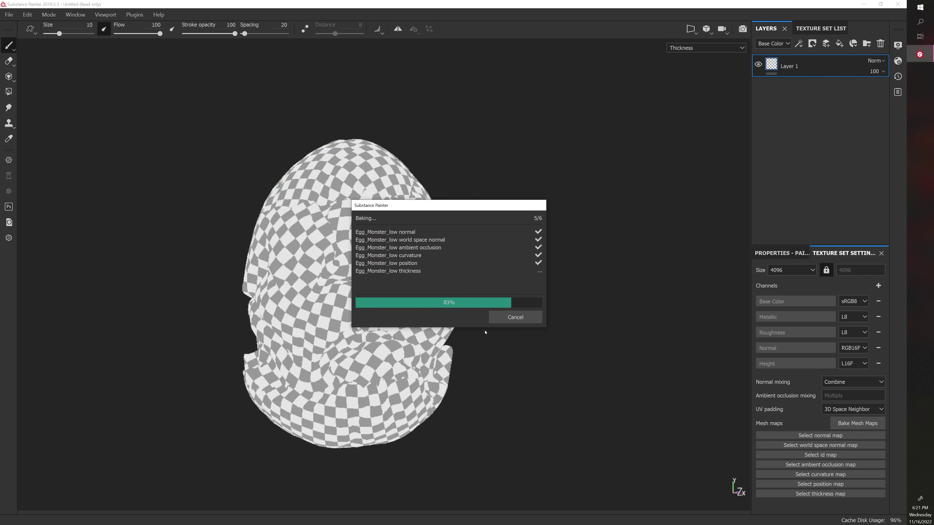
click(505, 320)
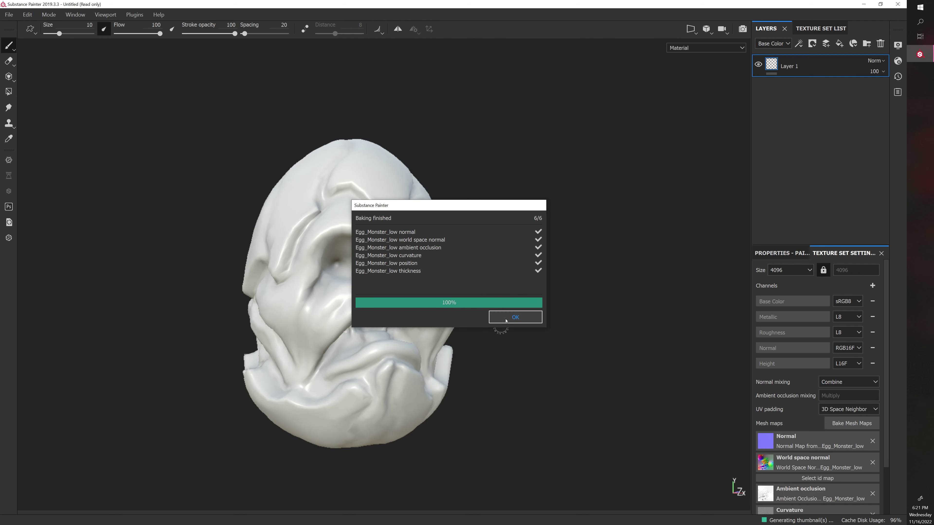
Step: Clear every baked mesh map from the texture set, from the normal map through to thickness
mouse_move(544, 349)
alt+mouse_down()
mouse_move(524, 346)
mouse_move(542, 348)
mouse_move(534, 344)
alt+mouse_up()
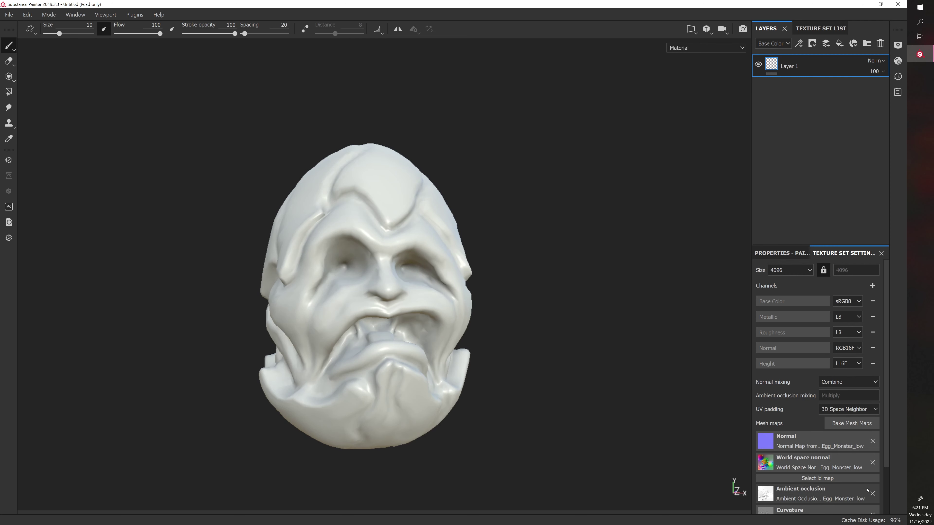
alt+drag(411, 300, 586, 346)
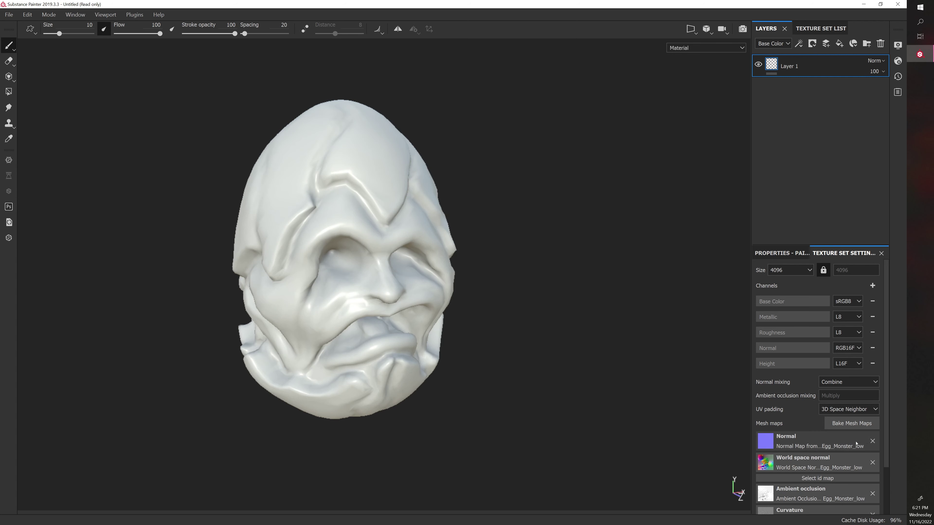
click(872, 441)
alt+drag(491, 328, 562, 362)
click(872, 451)
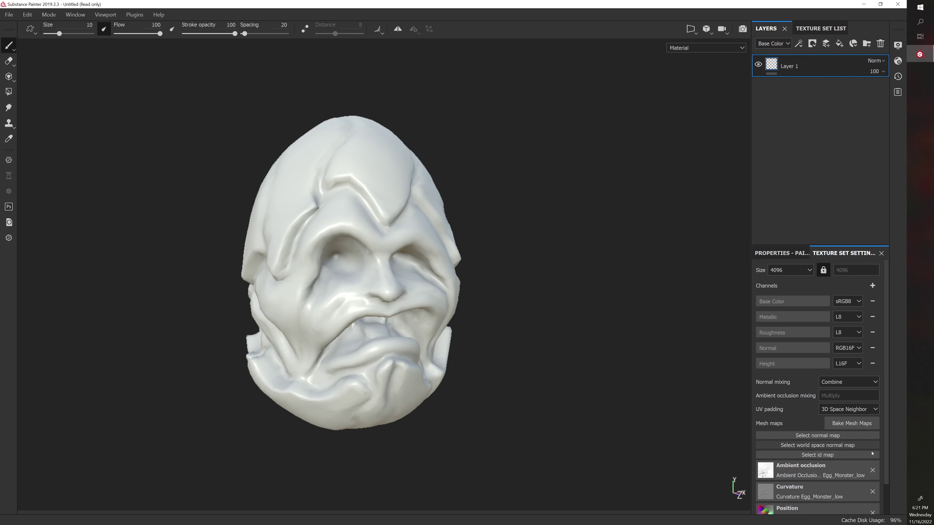
click(871, 471)
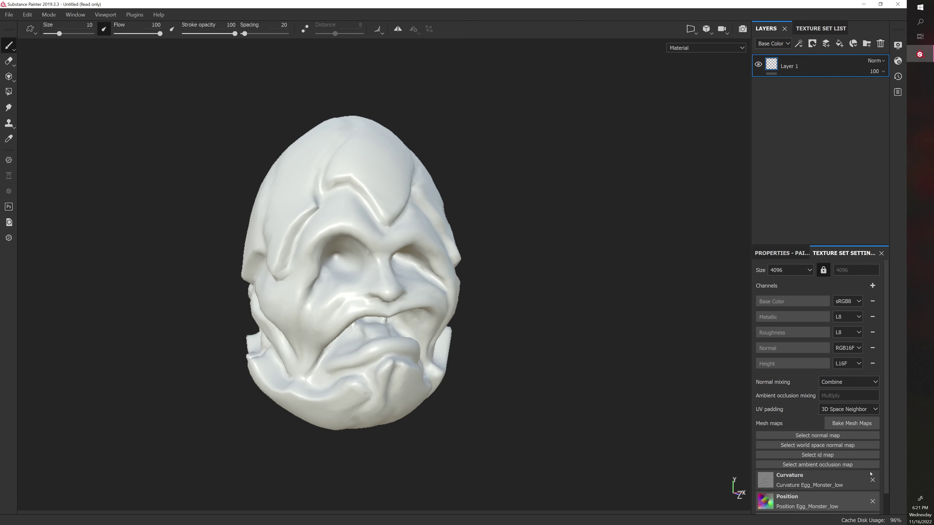
click(873, 482)
click(873, 489)
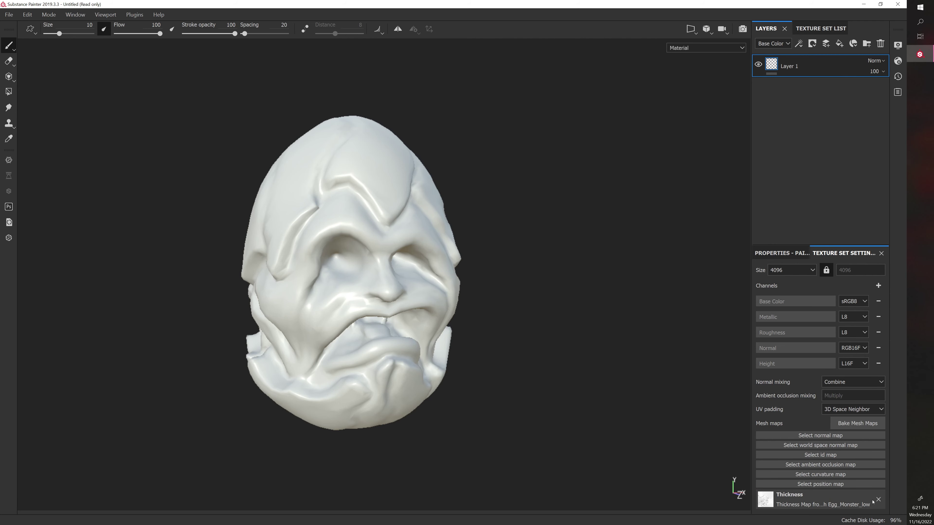
click(877, 500)
Step: Load the Egg_Monster_high FBX as the high definition mesh in the baking settings
click(854, 423)
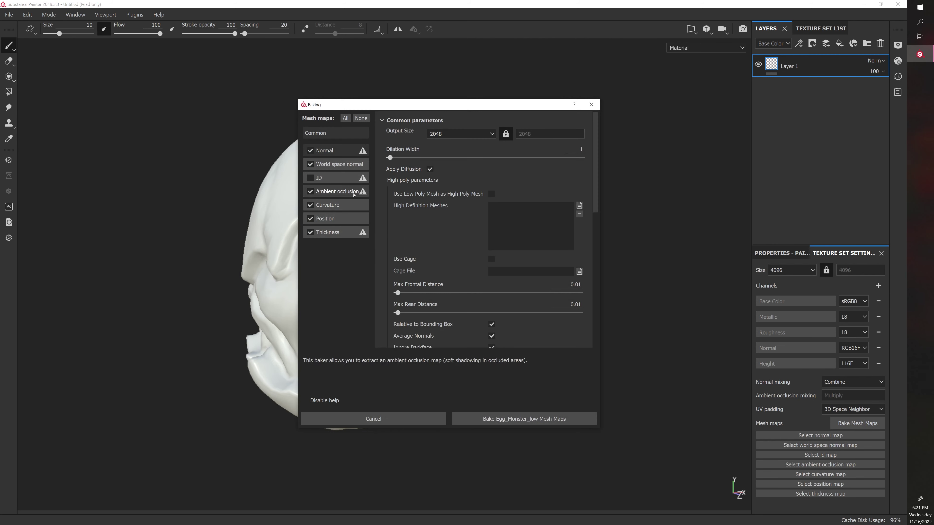
click(579, 205)
double_click(331, 153)
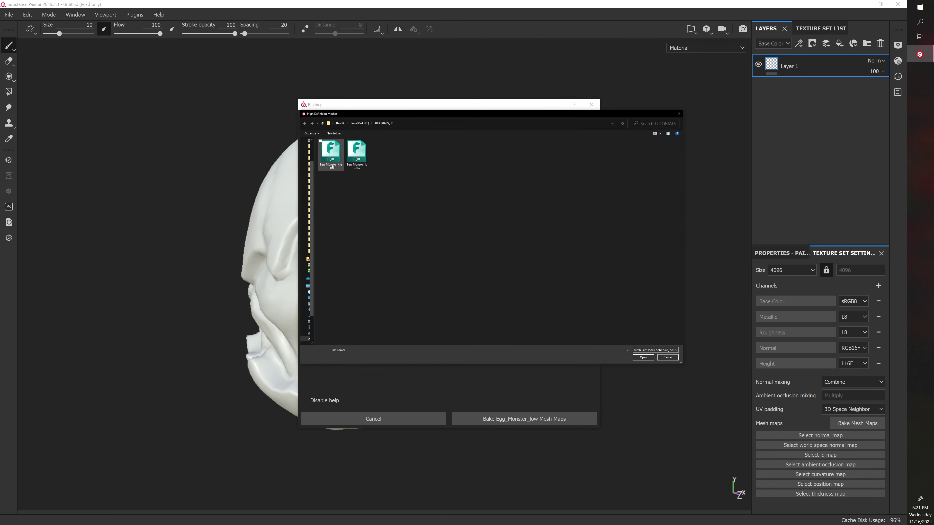
Step: Set mesh matching to By Mesh Name, bake the Egg_Monster_low mesh maps and return to the material display
scroll(461, 315, down, 2)
scroll(461, 315, down, 2)
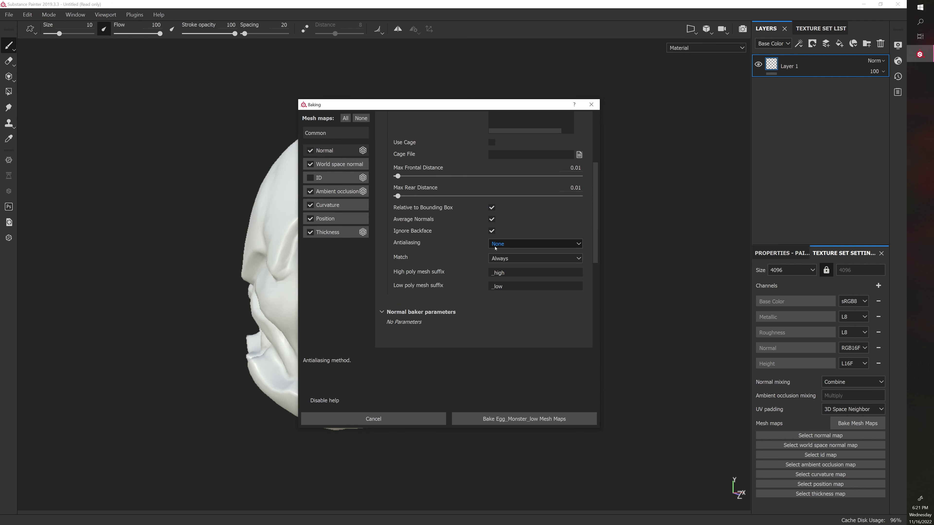
click(500, 258)
click(500, 258)
click(500, 258)
click(504, 274)
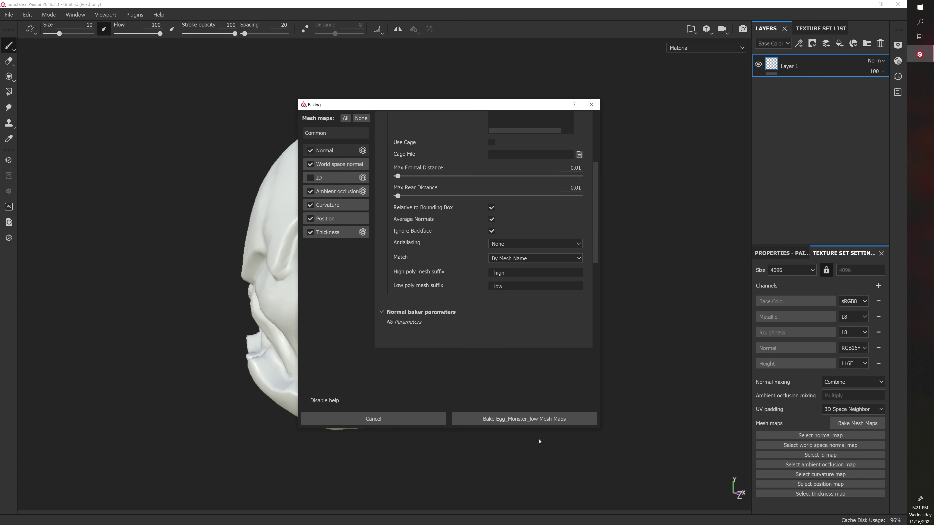
click(532, 419)
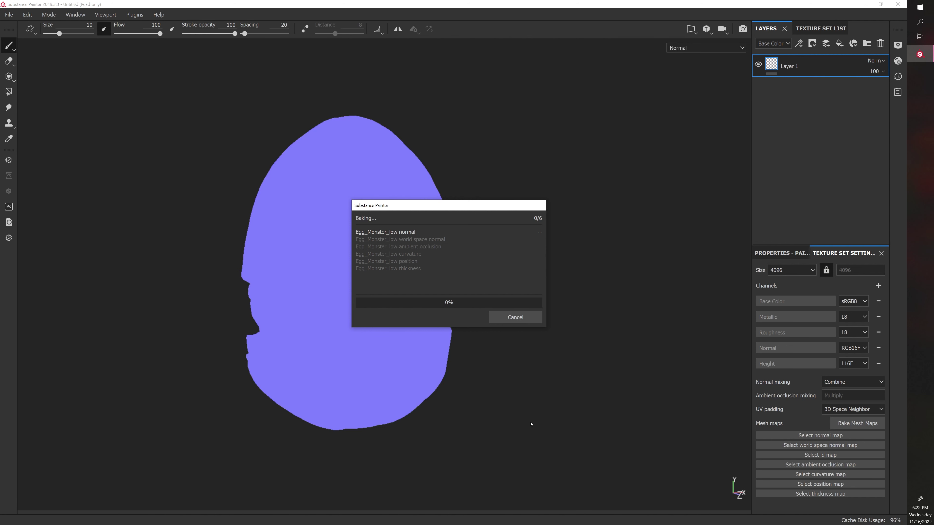
click(515, 317)
key(m)
scroll(510, 324, down, 10)
alt+drag(544, 394, 491, 364)
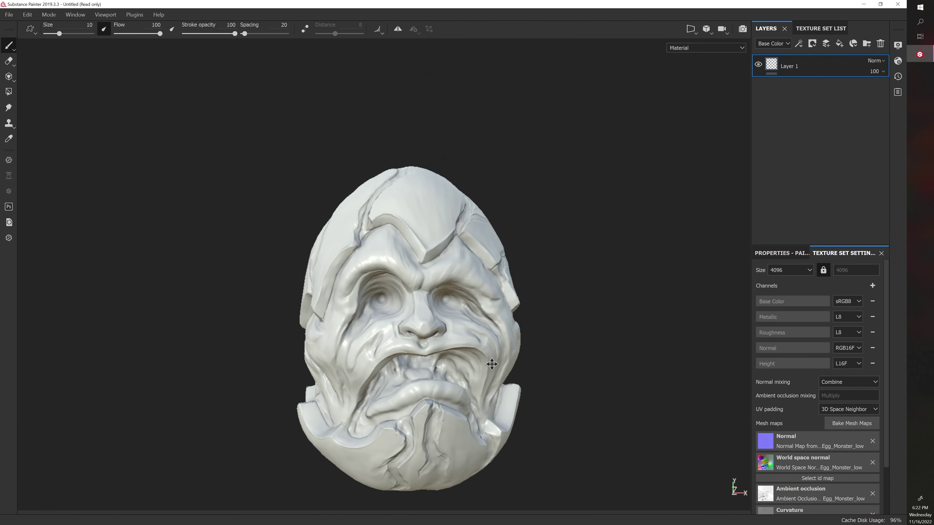
alt+middle_drag(492, 364, 440, 335)
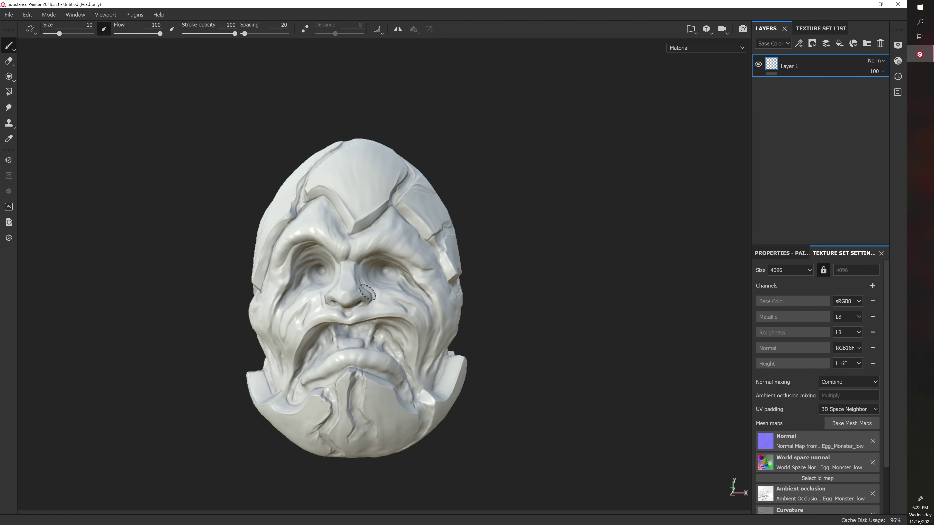
Step: Add a fill layer named INSIDE and disable its normal and metallic channels
click(839, 43)
double_click(789, 66)
text(INSIDE)
key(Return)
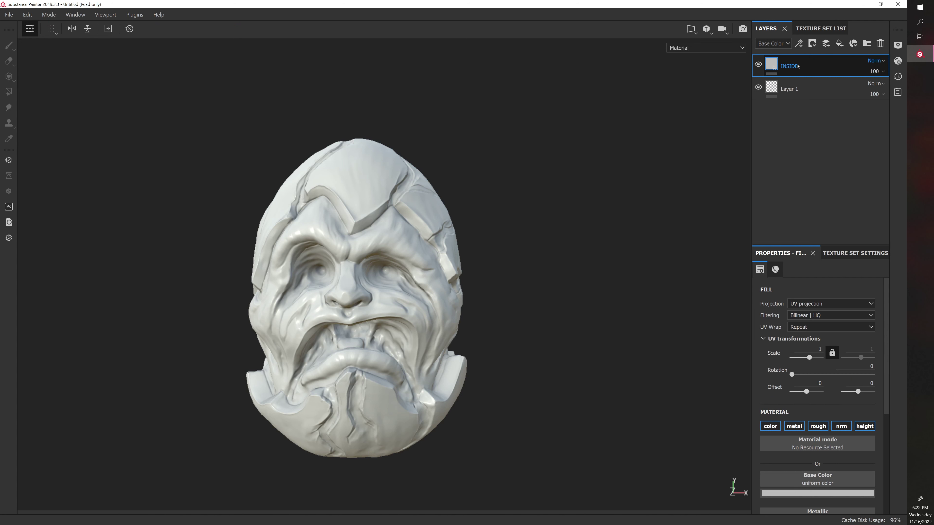
click(775, 269)
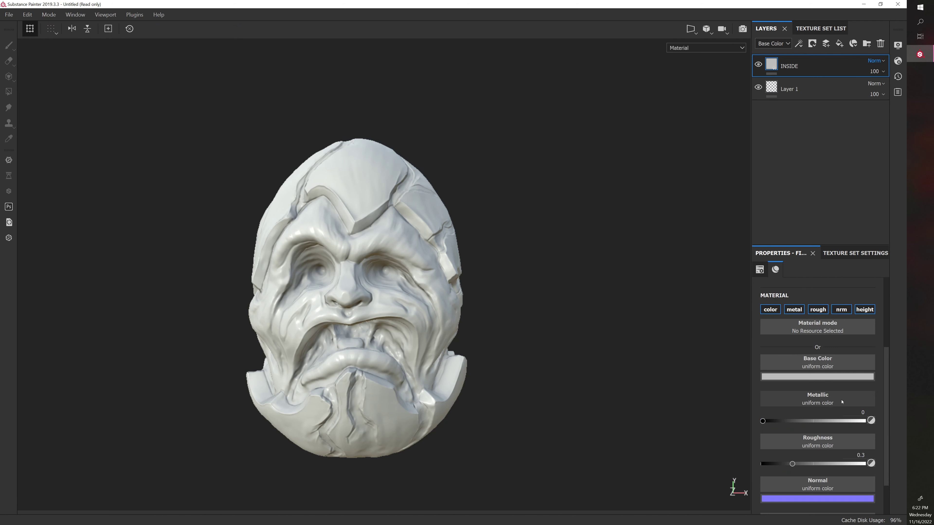
click(847, 311)
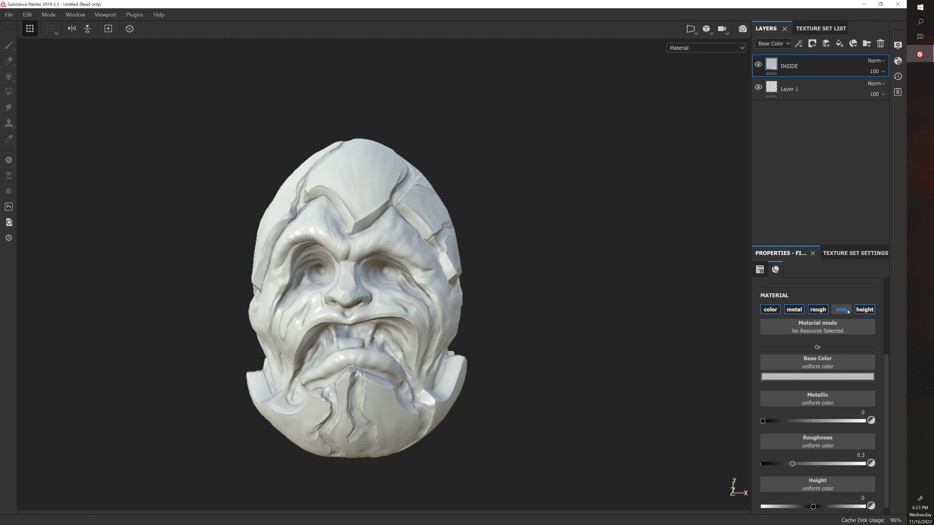
click(793, 309)
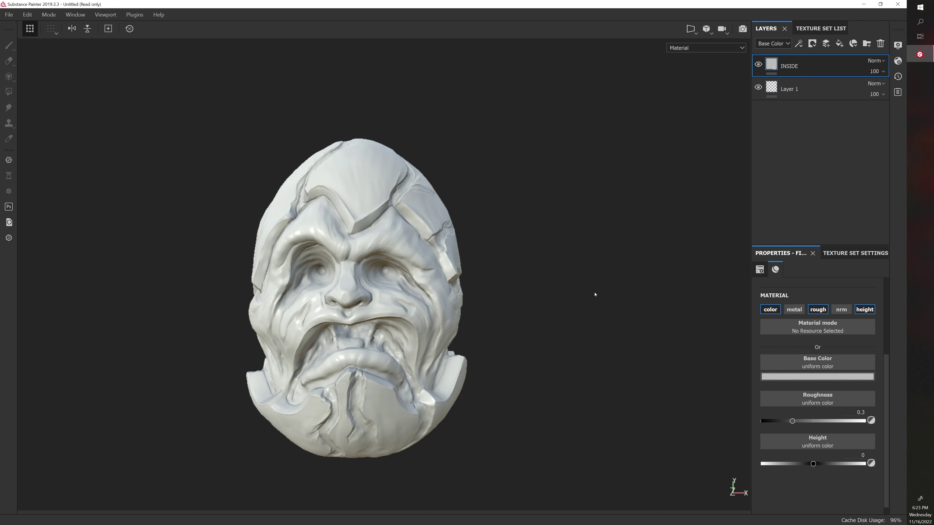
Step: Set the INSIDE layer's base color to a muted green
click(794, 377)
drag(818, 435, 818, 444)
drag(879, 477, 878, 459)
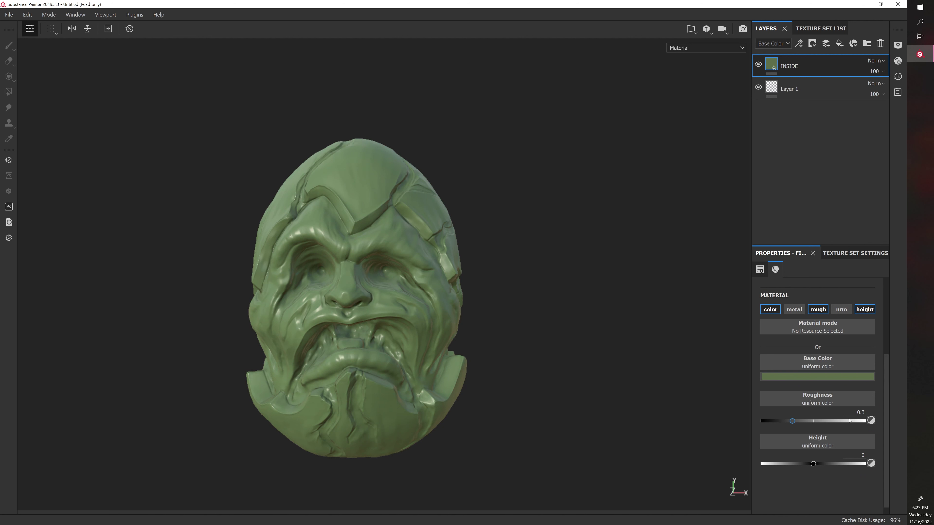
Step: Set the INSIDE layer's roughness to 0.5 and disable its height channel
drag(790, 421, 882, 413)
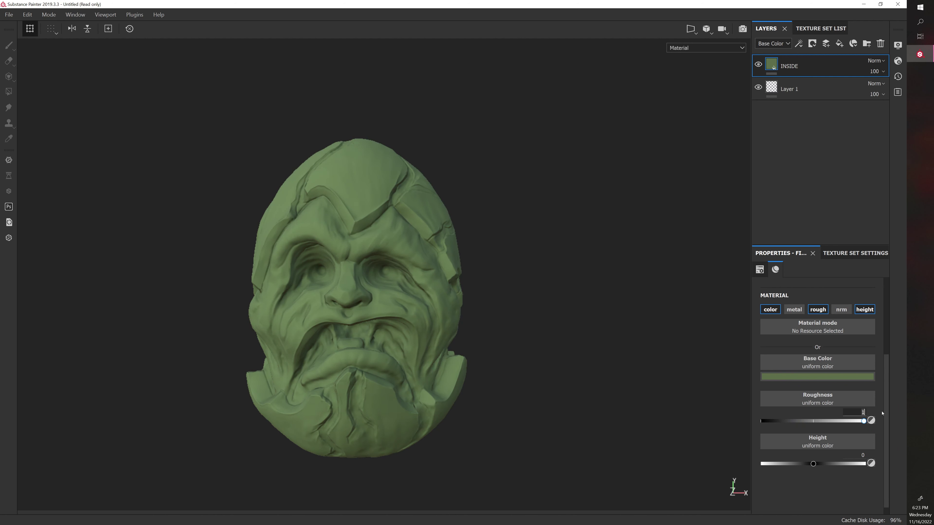
key(BackSpace)
text(0.5)
key(Return)
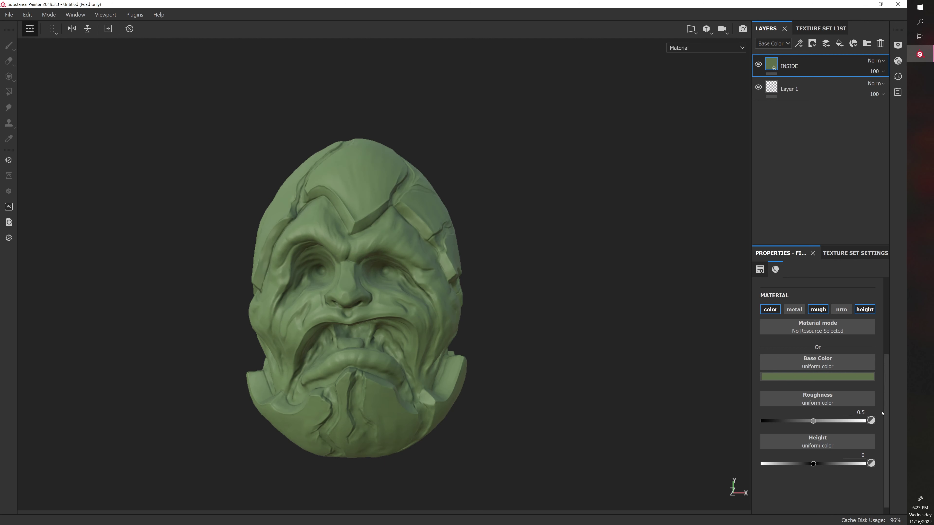
click(866, 311)
alt+drag(571, 294, 575, 271)
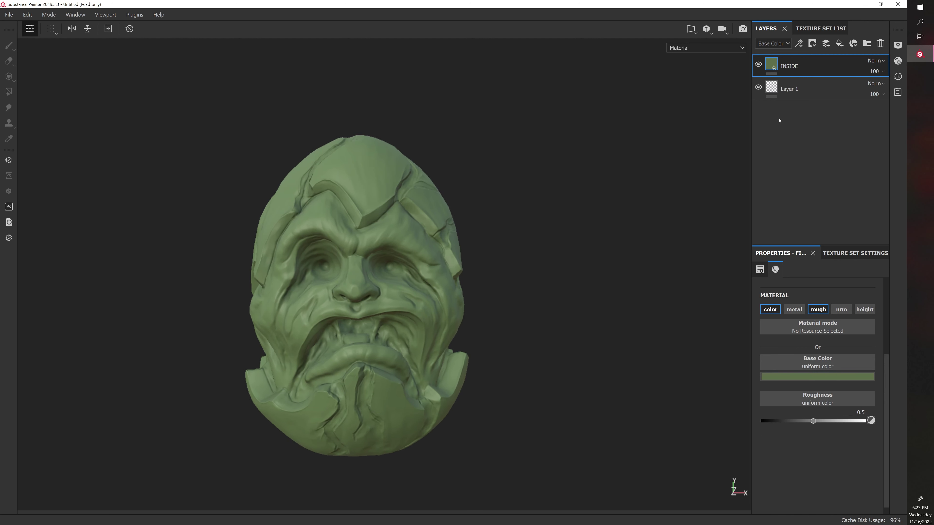
Step: Add a fill layer named EGG above INSIDE and disable its metallic, normal and height channels
click(839, 44)
double_click(794, 66)
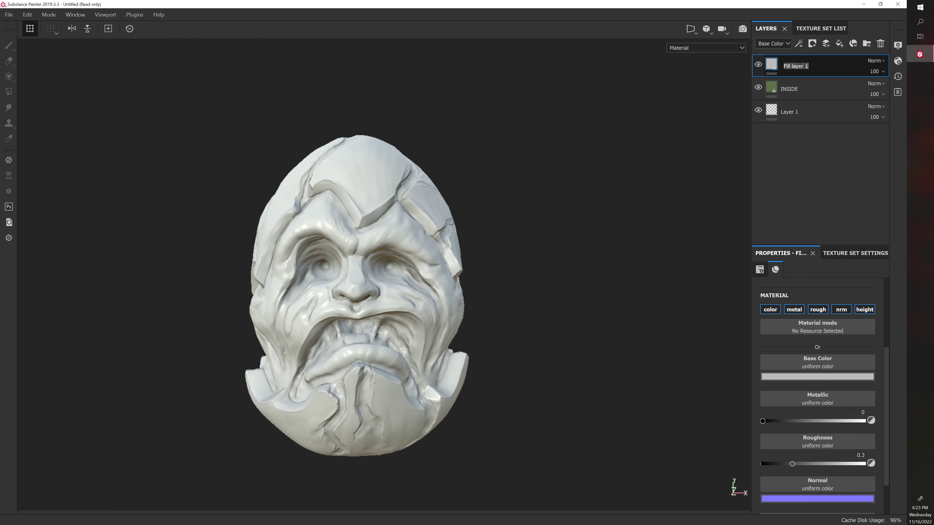
text(EGG)
key(Return)
click(794, 309)
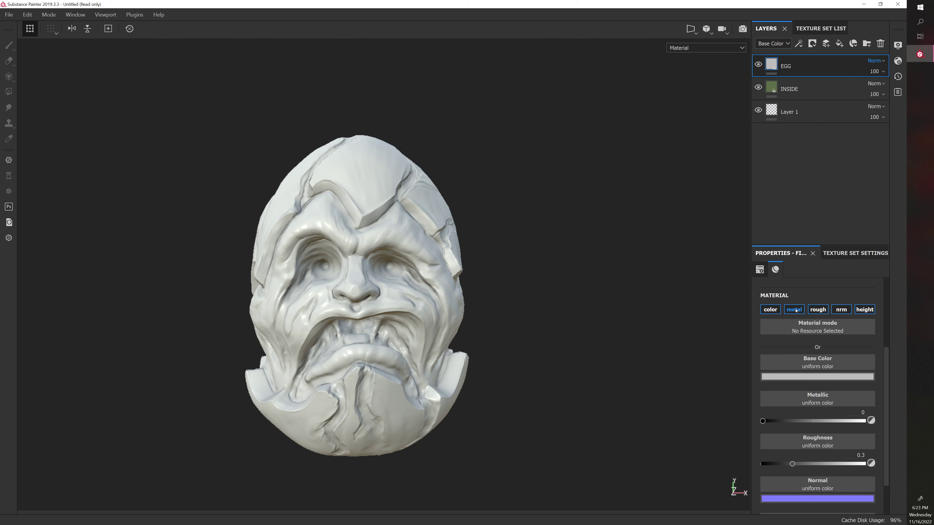
click(841, 309)
click(864, 309)
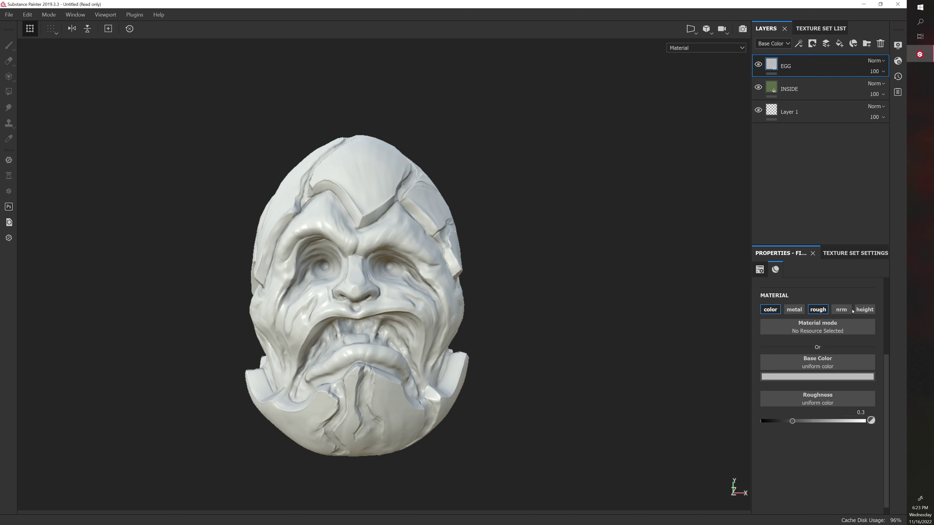
Step: Set the EGG layer's base color to a pale cream yellow and briefly hide the layer to compare it with INSIDE
click(791, 377)
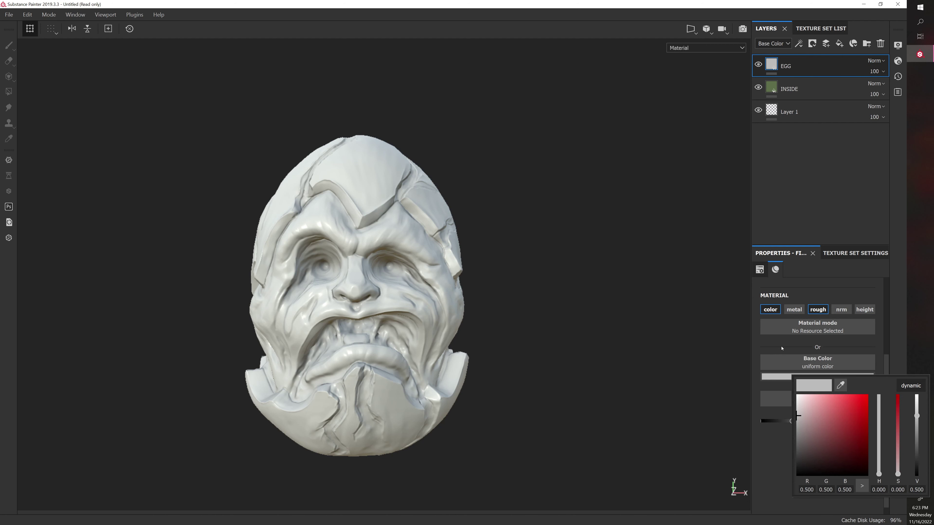
drag(796, 413, 811, 408)
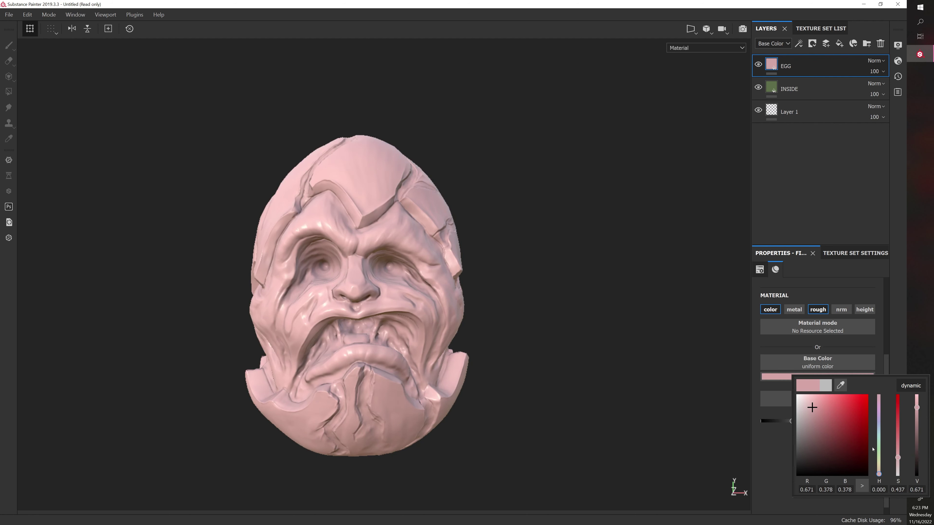
click(879, 466)
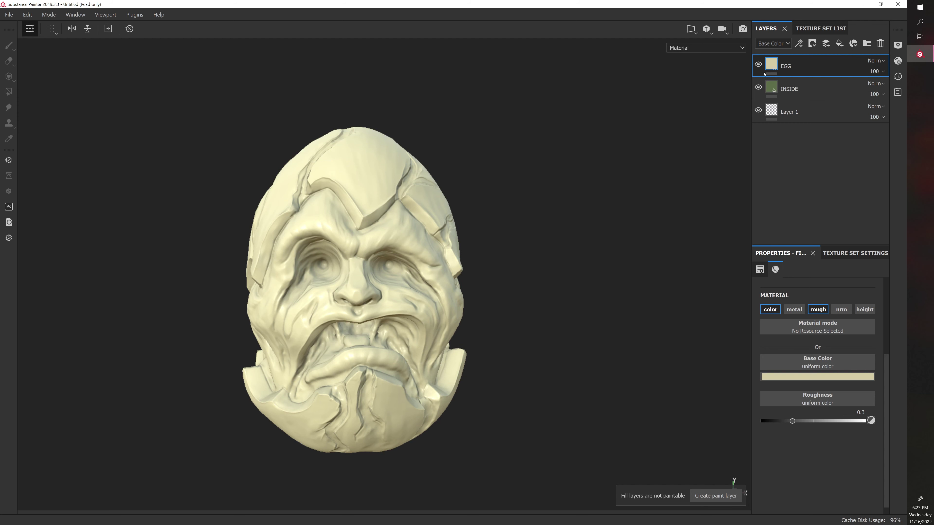
click(758, 66)
click(758, 65)
alt+drag(610, 231, 601, 234)
alt+right_drag(601, 233, 595, 214)
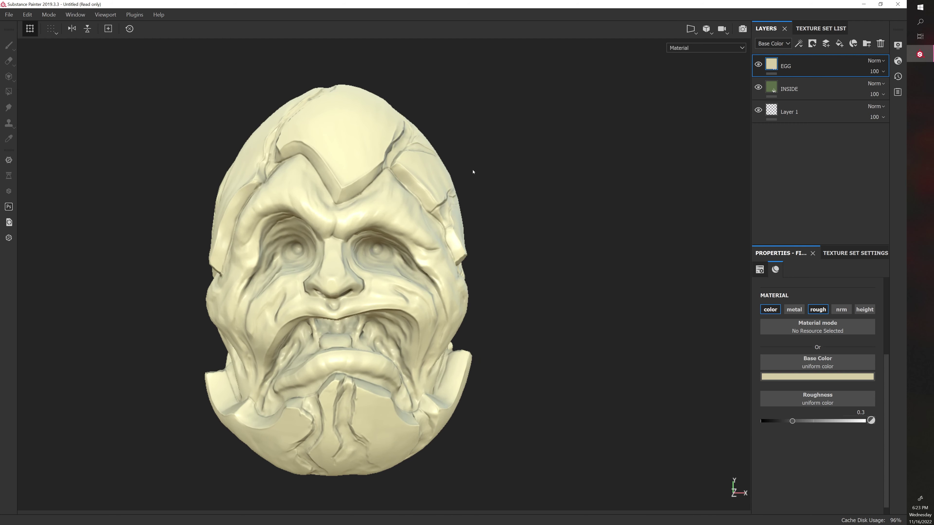
alt+drag(21, 91, 407, 176)
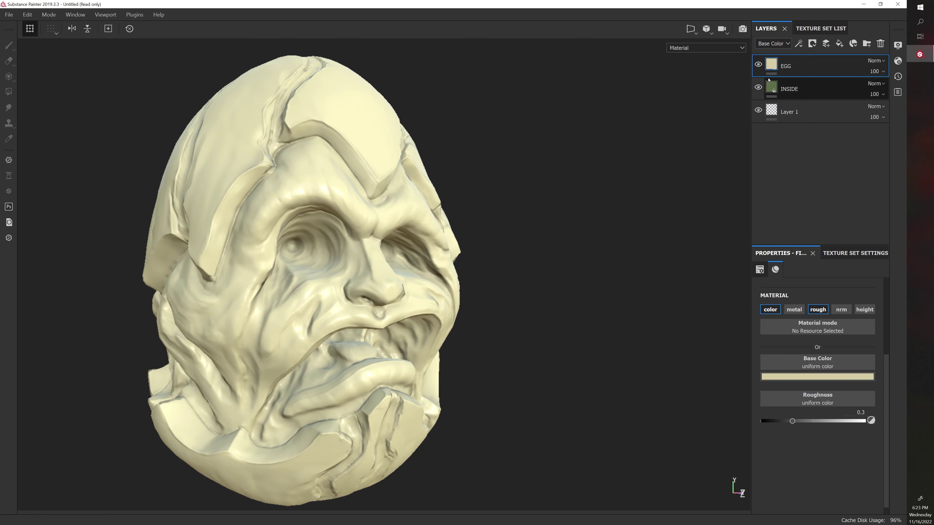
Step: Select the empty Layer 1 and activate the Polygon Fill tool
click(823, 117)
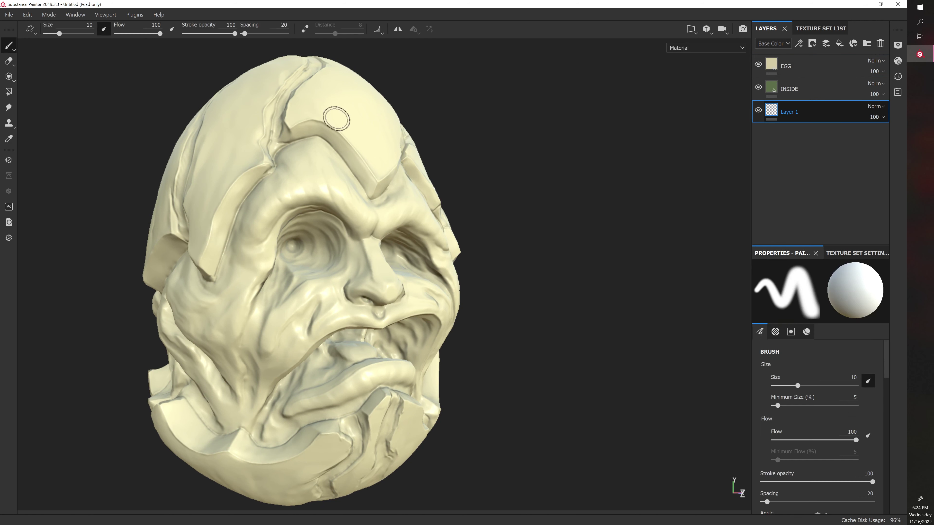
click(819, 66)
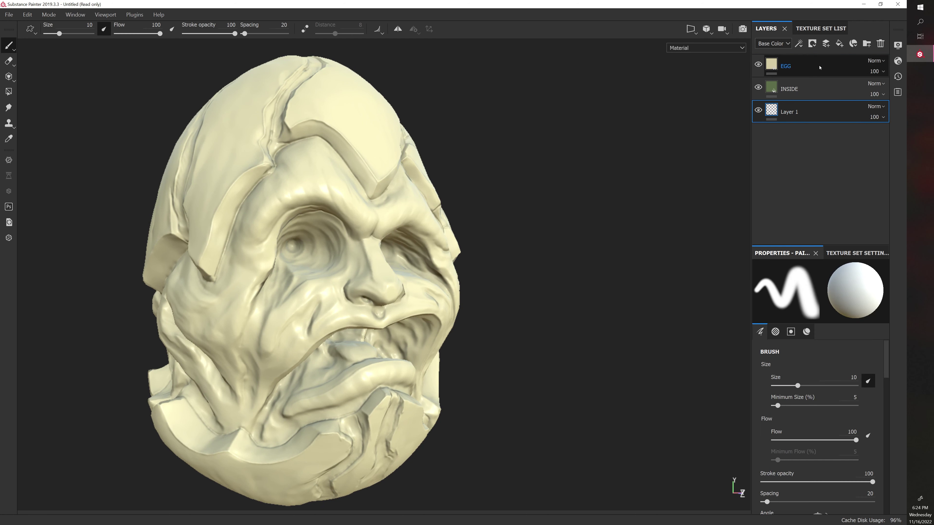
click(799, 111)
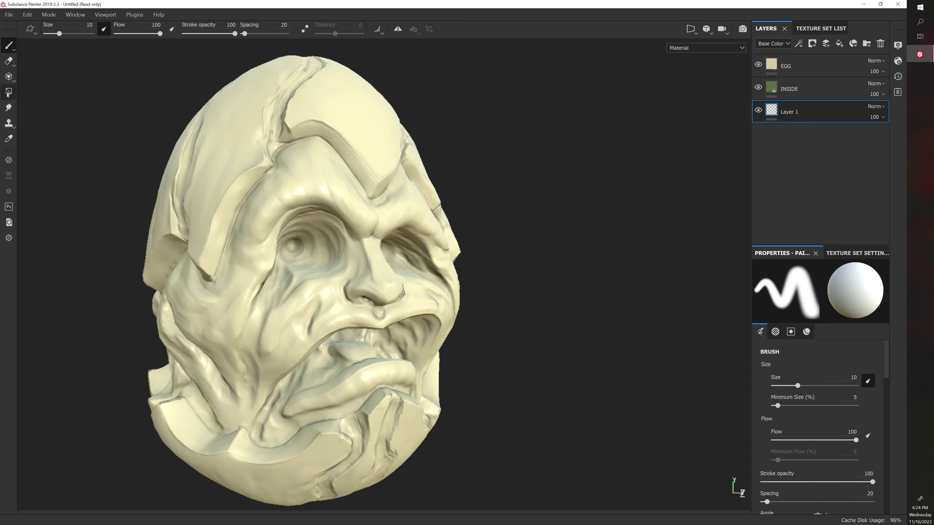
click(8, 92)
Step: Examine the egg's polygon wireframe around the brow, eye socket and shell edges from several angles
alt+right_drag(496, 182, 539, 215)
alt+middle_drag(538, 216, 469, 156)
alt+drag(387, 146, 495, 158)
alt+middle_drag(345, 140, 434, 168)
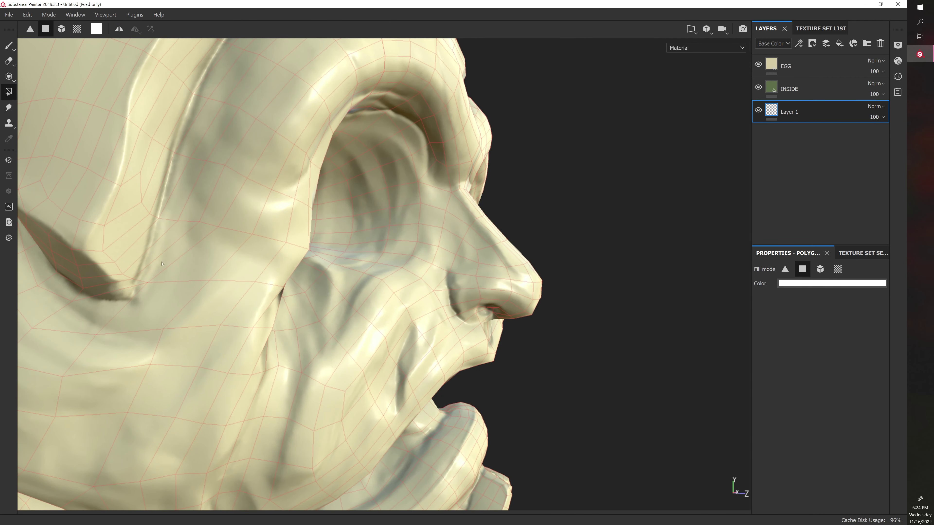
alt+right_drag(162, 264, 136, 228)
alt+middle_drag(274, 136, 231, 179)
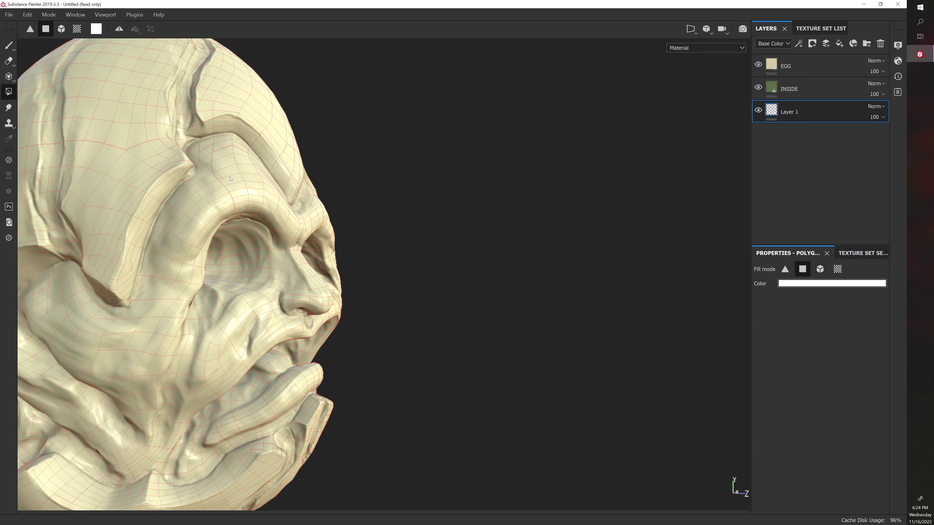
alt+right_drag(231, 179, 209, 154)
alt+drag(250, 175, 167, 180)
alt+right_drag(147, 166, 163, 200)
alt+drag(221, 195, 244, 205)
alt+middle_drag(253, 210, 268, 203)
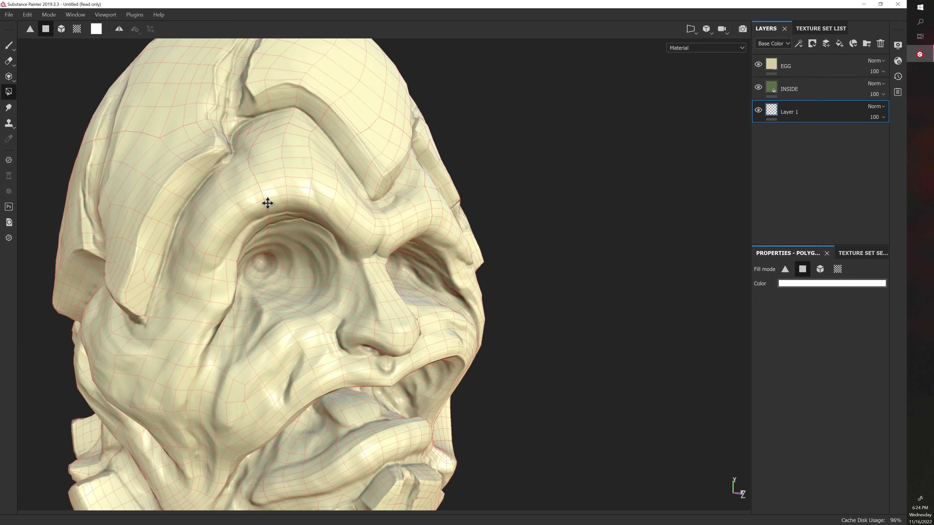
scroll(268, 204, down, 5)
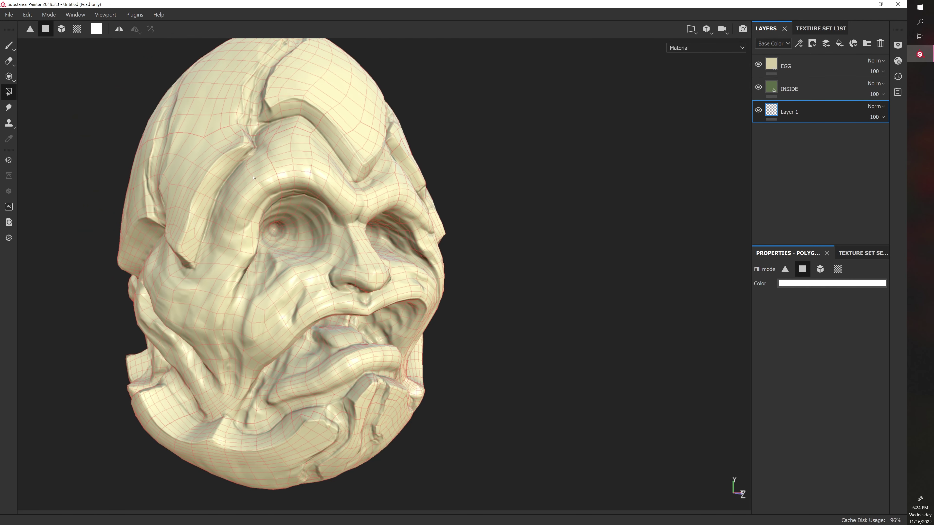
Step: Examine the wireframe topology of the egg's cheek, mouth and lower shell from the side and front
alt+drag(253, 178, 79, 219)
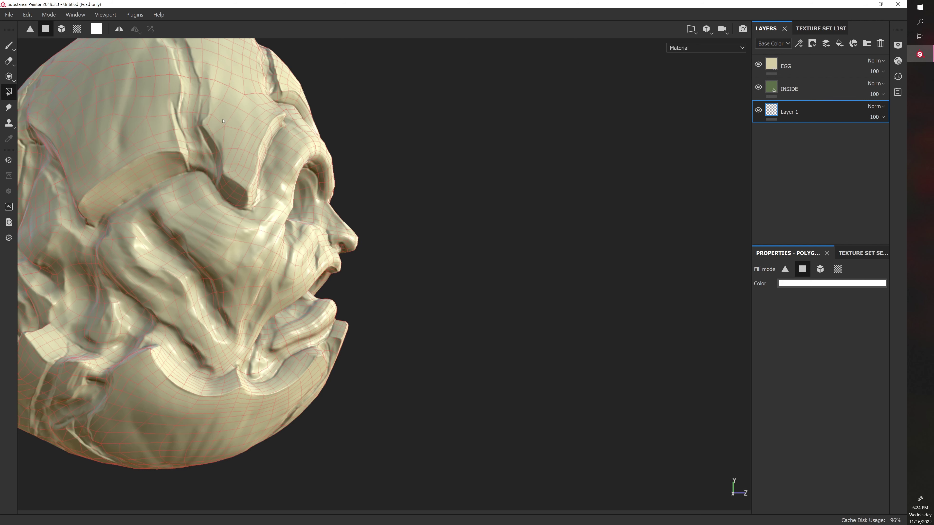
alt+drag(243, 172, 266, 239)
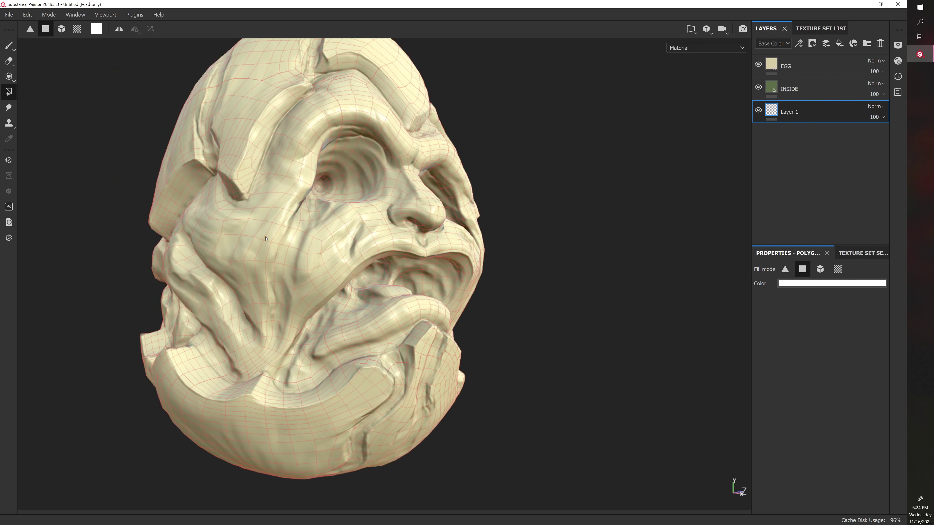
alt+right_drag(265, 238, 253, 243)
alt+drag(254, 243, 239, 257)
mouse_move(239, 258)
shift+right_down()
mouse_move(273, 258)
mouse_move(258, 260)
shift+right_up()
scroll(259, 262, up, 5)
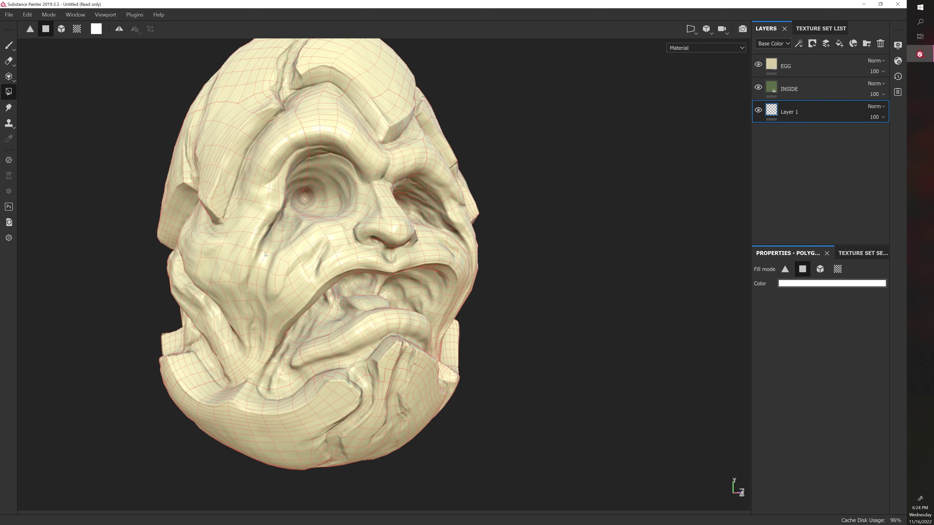
scroll(261, 264, down, 3)
alt+middle_drag(260, 264, 254, 274)
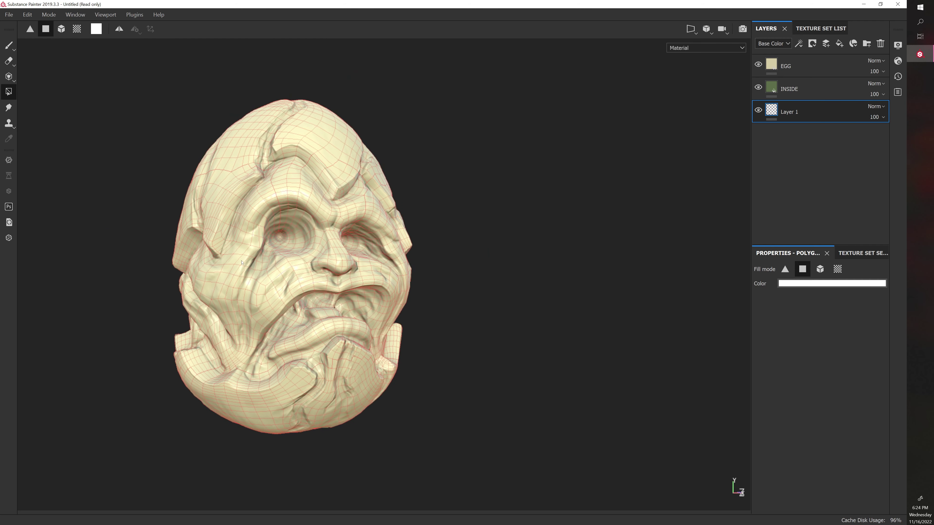
alt+drag(319, 236, 334, 234)
Step: Add a black mask to the EGG layer and choose the Basic Hard brush
click(808, 68)
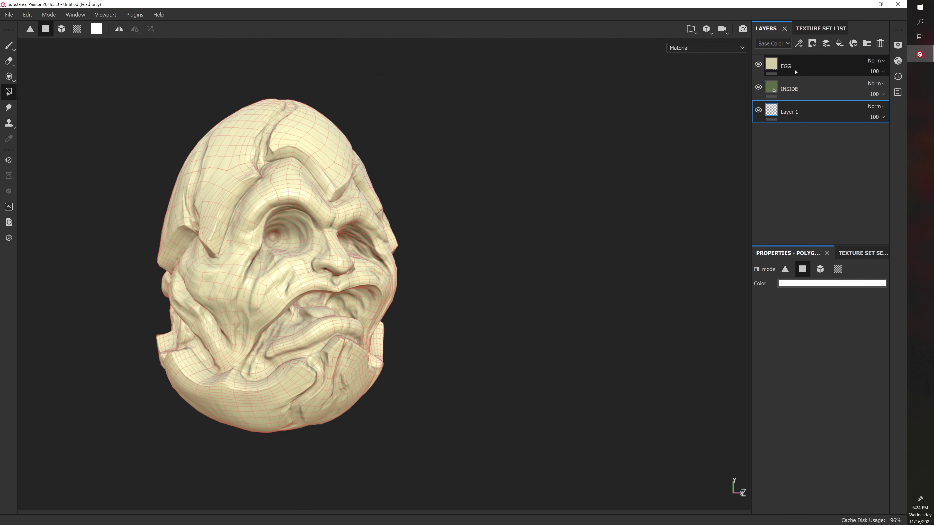
right_click(813, 66)
click(823, 69)
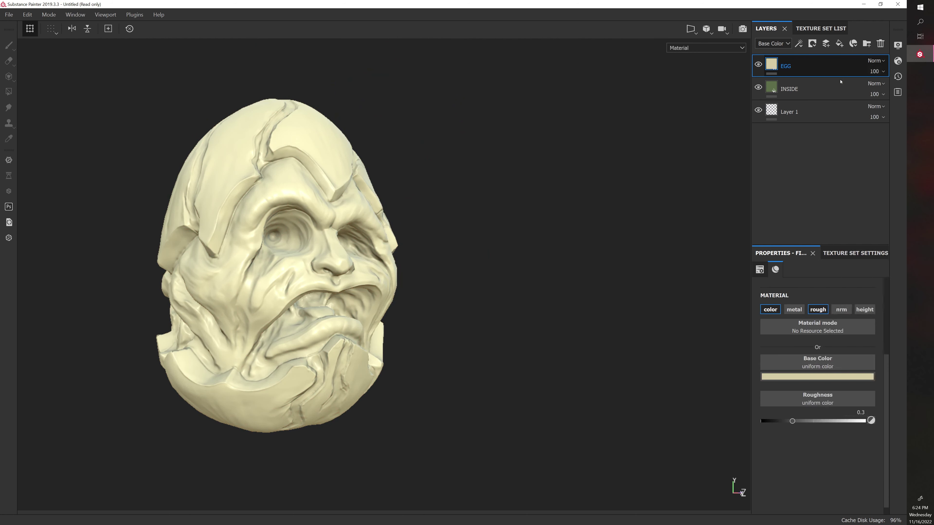
alt+drag(449, 208, 441, 215)
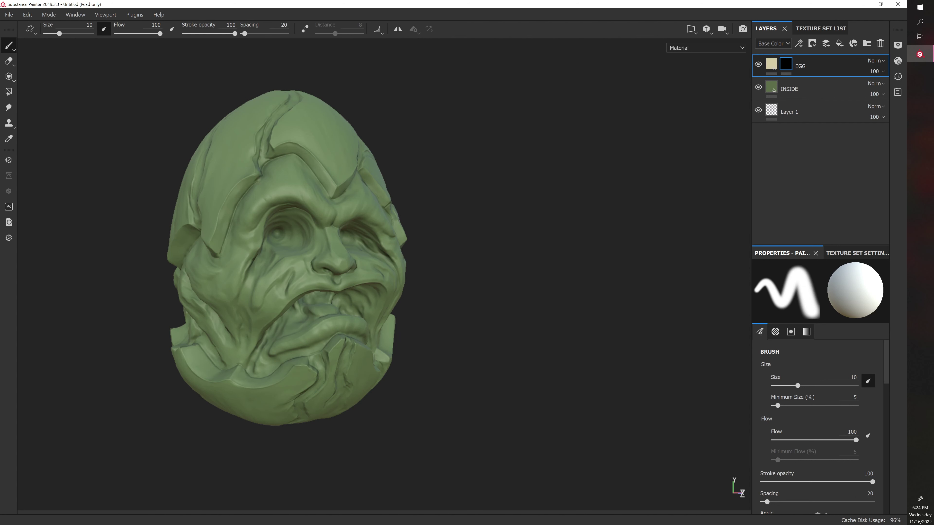
click(263, 267)
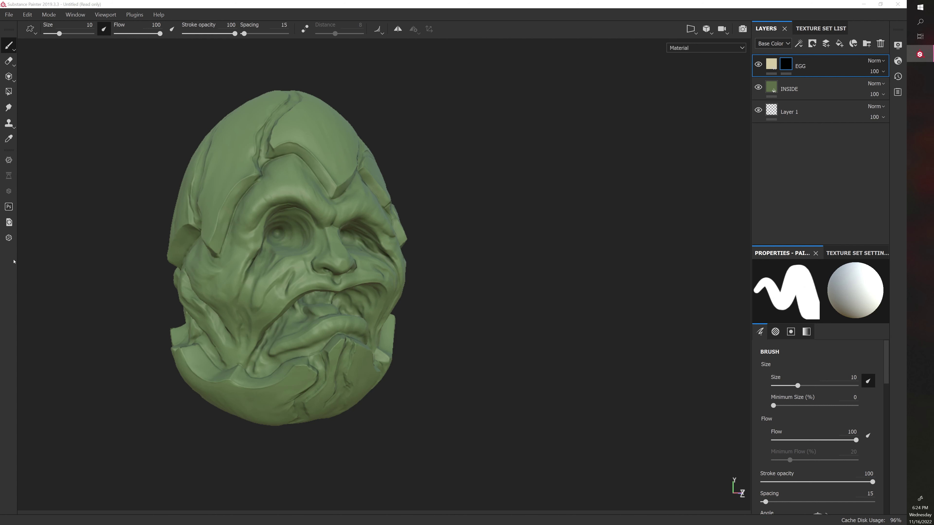
Step: Try filling the EGG mask with Polygon Fill in mesh mode, using the split 3D and UV view
click(7, 94)
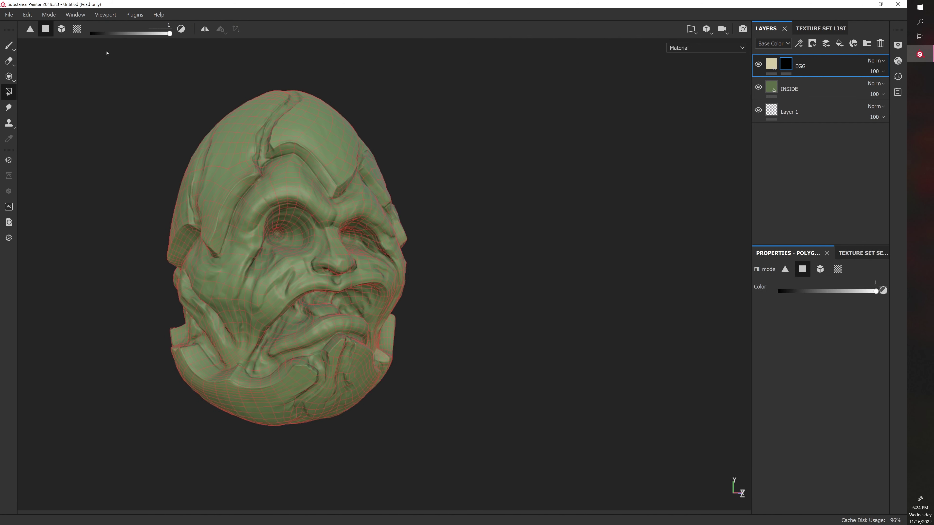
click(61, 29)
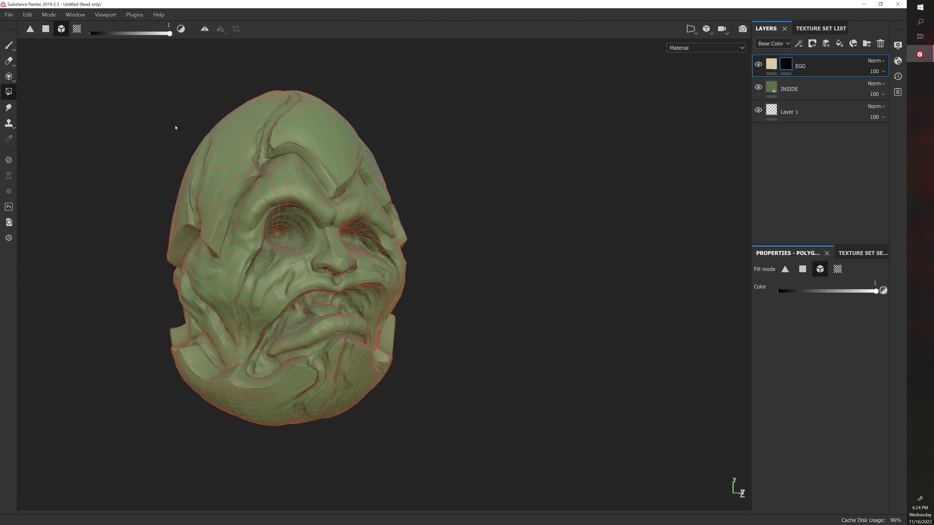
key(F1)
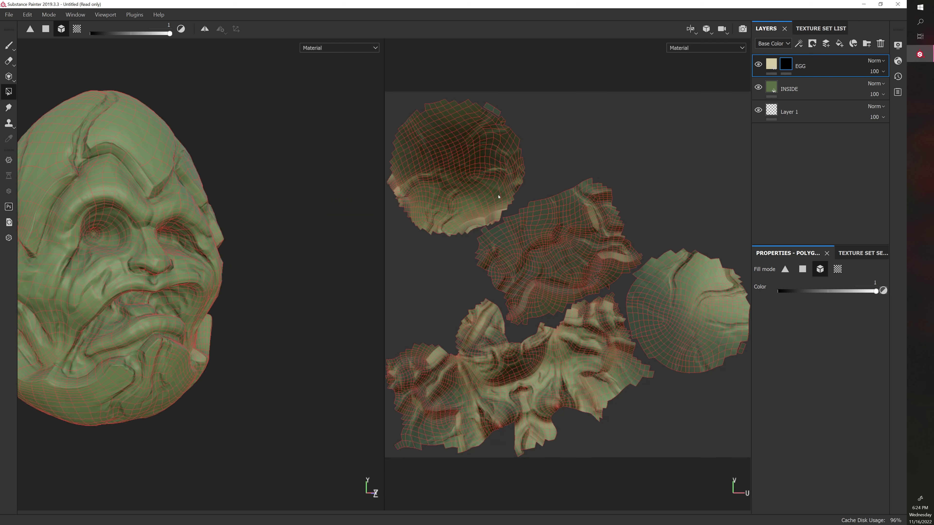
click(474, 196)
key(ctrl+z)
Step: Try filling the round lower-shell UV island in the EGG mask using UV fill mode, and undo the fill
click(76, 29)
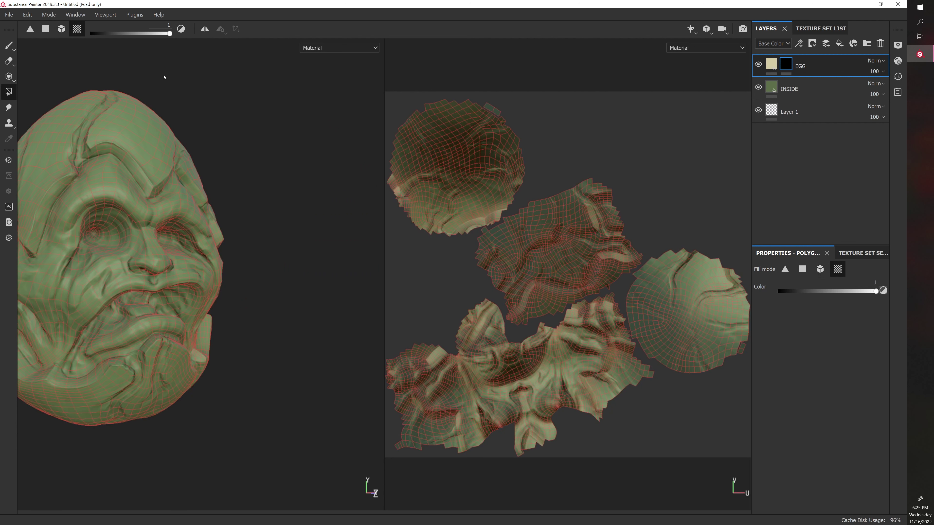
click(458, 166)
alt+drag(360, 206, 194, 337)
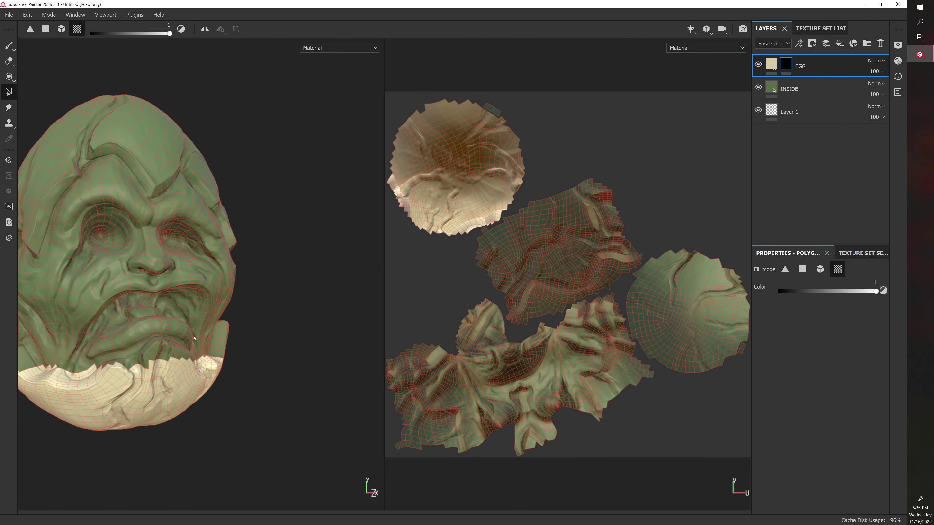
alt+drag(126, 341, 204, 317)
key(ctrl+z)
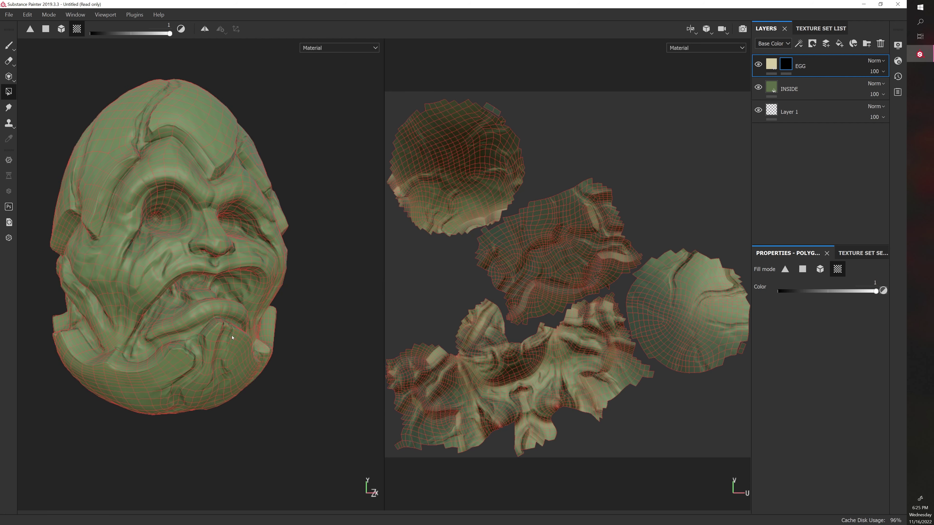
Step: Return to the 3D-only view and switch back to the Paint tool for the EGG mask
key(F2)
key(F1)
key(F2)
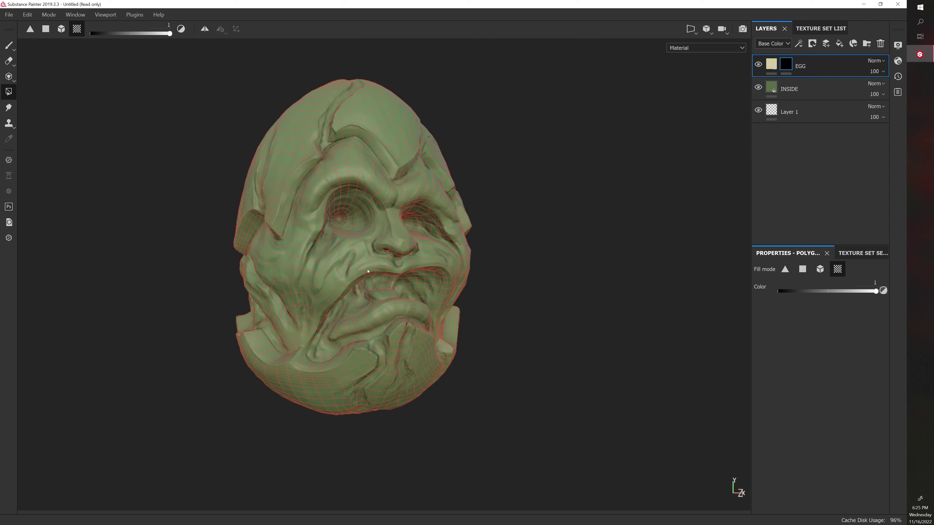
alt+right_drag(368, 271, 300, 266)
alt+drag(300, 267, 344, 259)
shift+right_drag(343, 259, 353, 263)
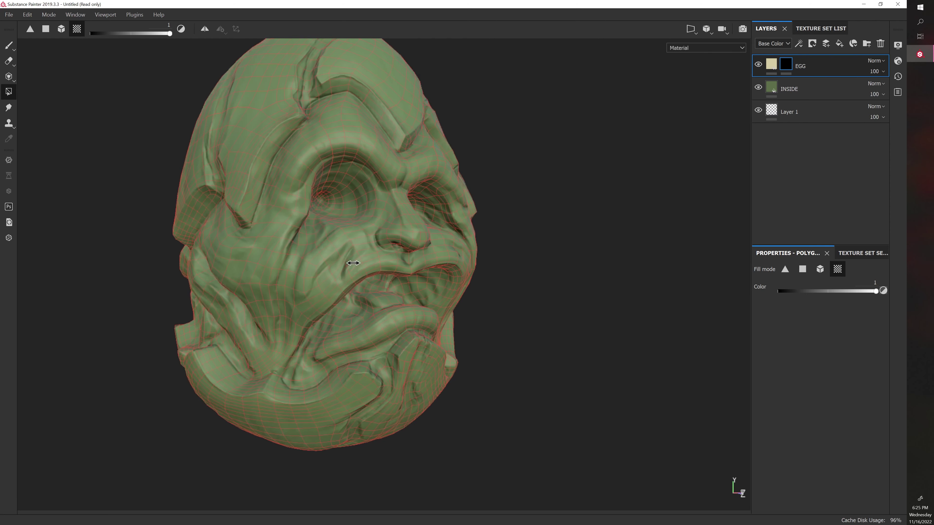
alt+drag(353, 263, 348, 264)
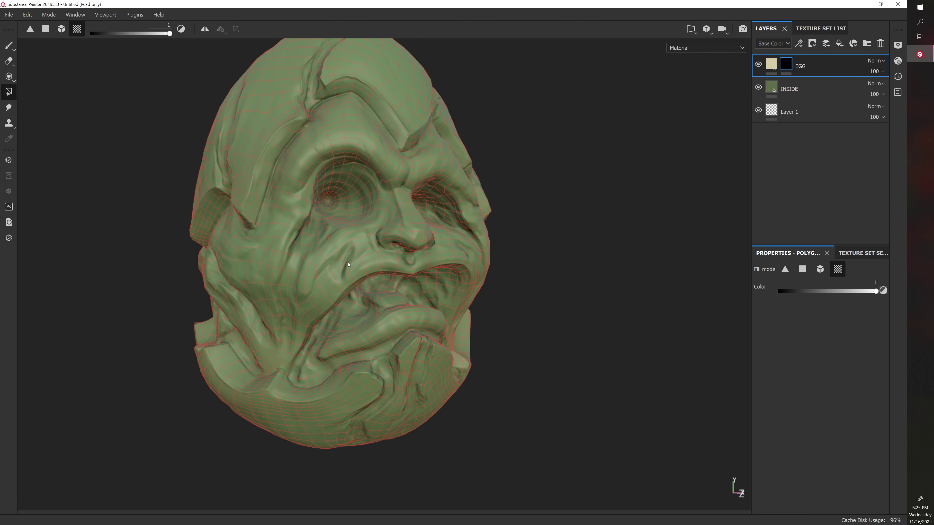
alt+middle_drag(348, 264, 327, 275)
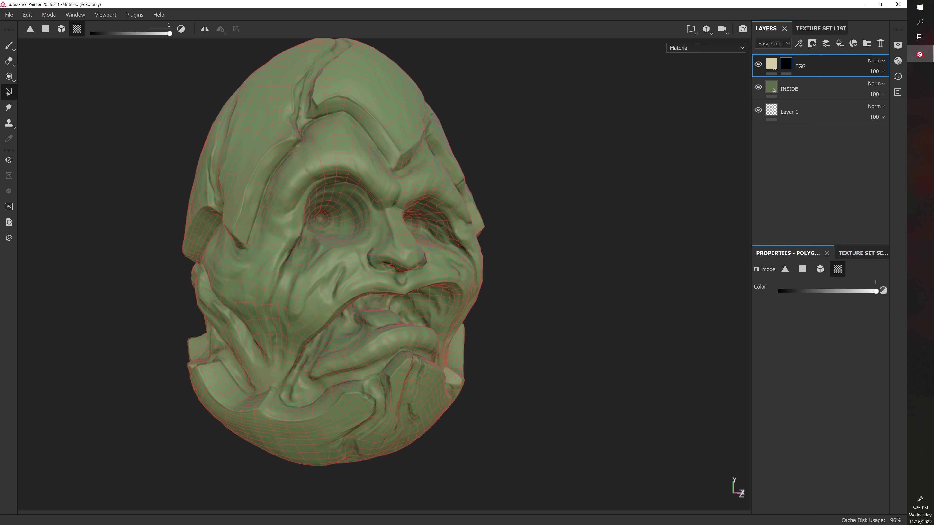
key(1)
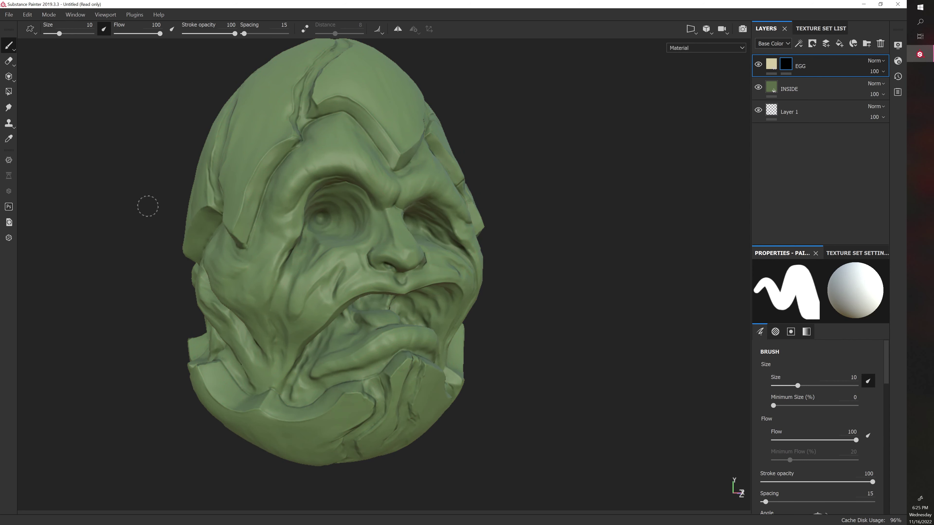
mouse_move(203, 197)
alt+mouse_down()
mouse_move(158, 223)
mouse_move(193, 208)
alt+mouse_up()
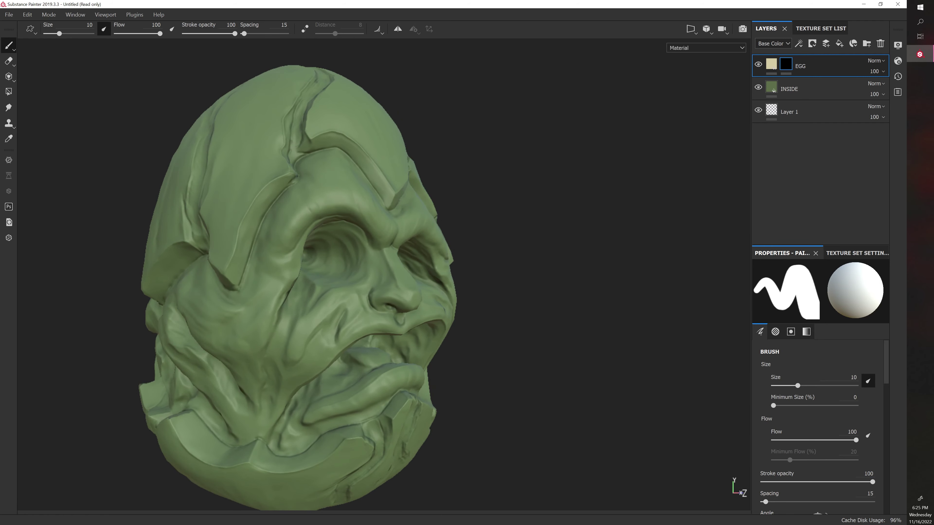
Step: Open the shelf to look over the brush presets, and close it again
mouse_move(0, 229)
mouse_down()
mouse_move(315, 221)
mouse_move(344, 160)
mouse_move(359, 151)
mouse_up()
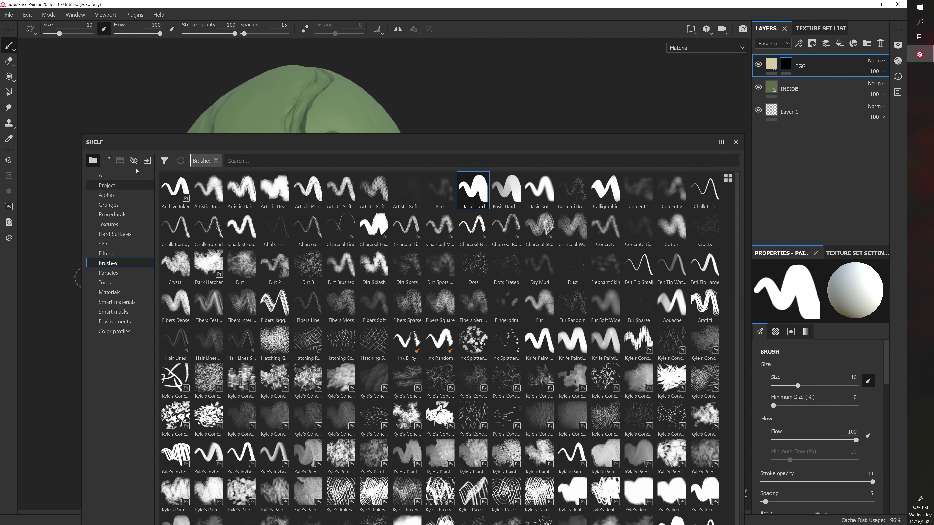
click(75, 14)
mouse_move(78, 25)
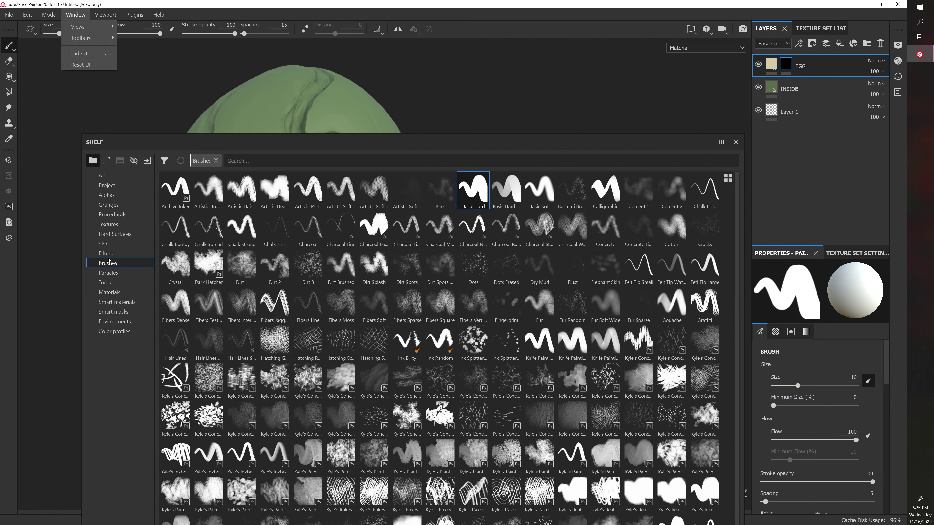
click(204, 151)
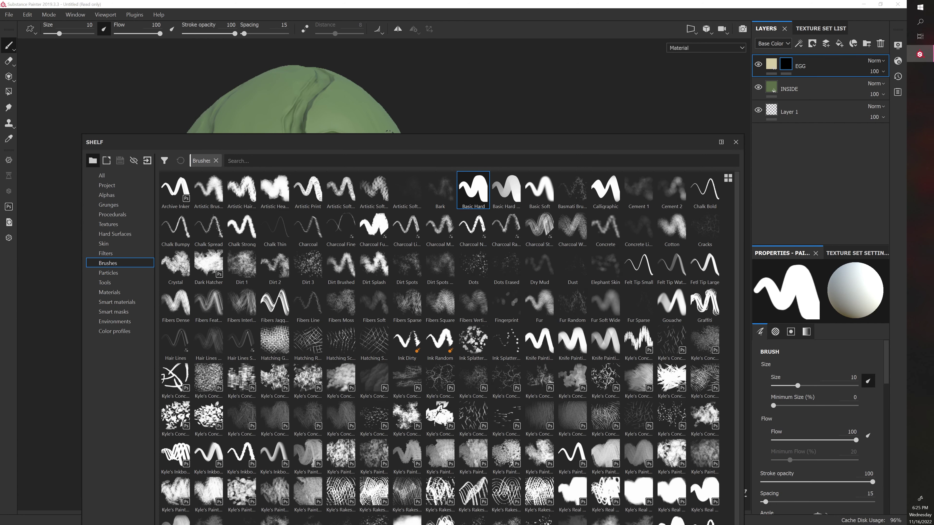
click(73, 165)
Step: Try painting test strokes in the EGG mask on the upper shell piece beside the brow, and undo them
drag(220, 216, 232, 196)
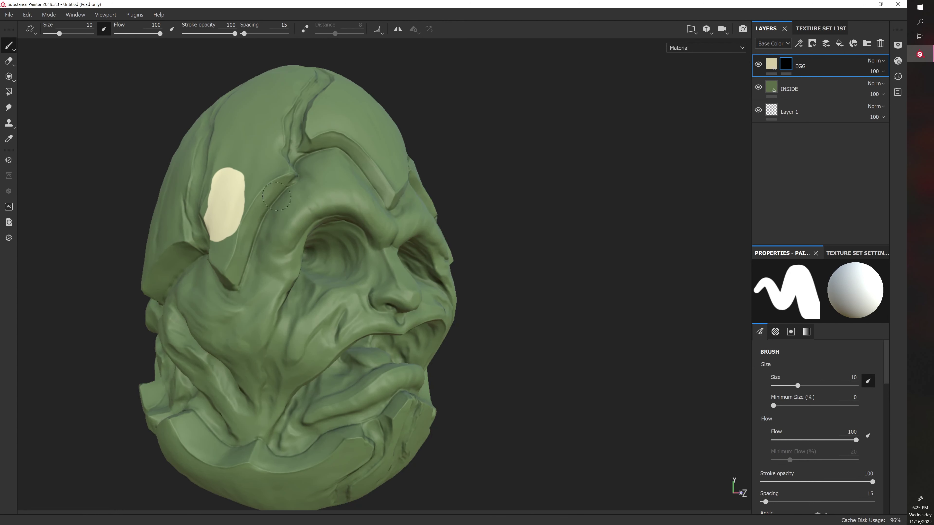
key(ctrl+z)
scroll(195, 147, up, 3)
alt+middle_drag(191, 140, 224, 188)
mouse_move(225, 187)
mouse_down()
mouse_move(215, 196)
mouse_move(225, 193)
mouse_move(238, 244)
mouse_up()
key(ctrl+z)
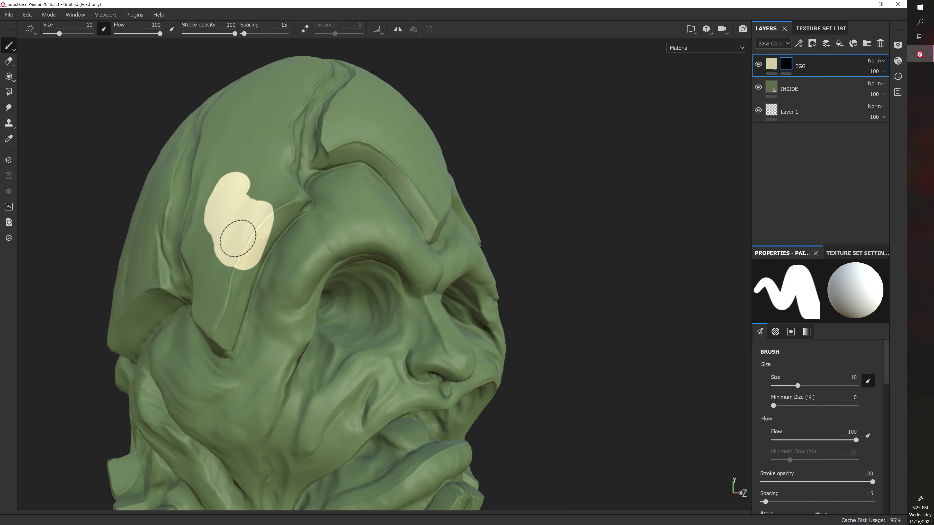
key(ctrl+z)
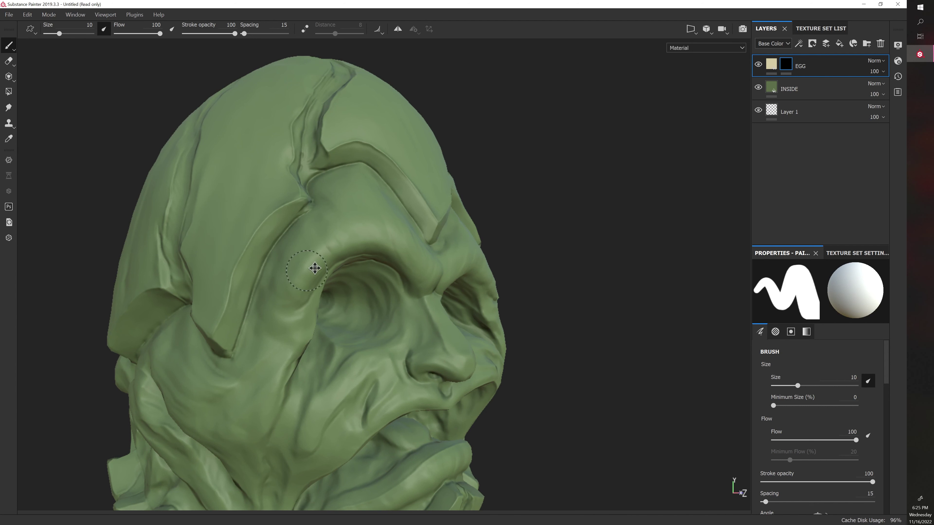
Step: Set the brush size to 12.68 and paint a stroke in the EGG mask along the shell edge beside the brow
middle_drag(315, 268, 317, 265)
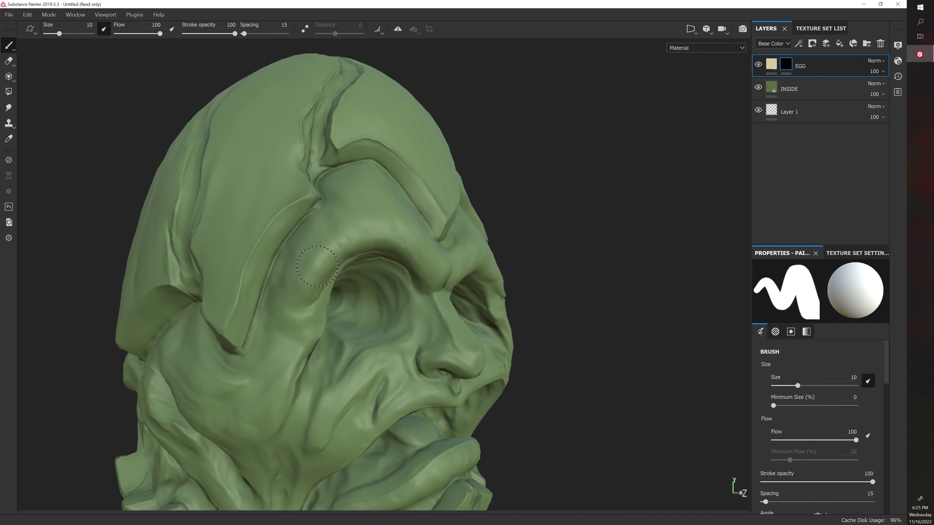
ctrl+right_drag(317, 266, 321, 266)
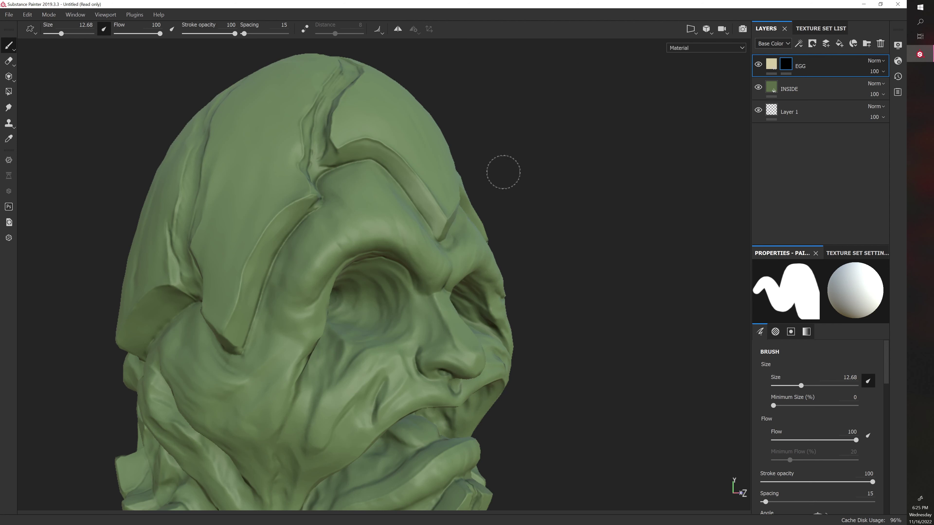
middle_drag(503, 172, 483, 188)
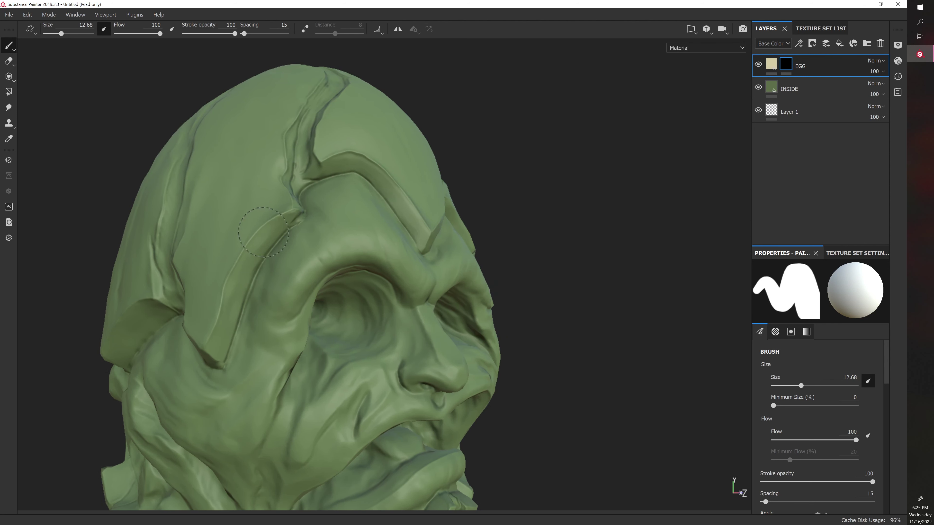
mouse_move(244, 248)
mouse_down()
mouse_move(226, 291)
mouse_move(262, 229)
mouse_up()
Step: Enlarge the brush to a size of 45.64
key(])
key(])
key(])
key(])
key(])
key(])
key(])
key(])
key(])
key(])
key(])
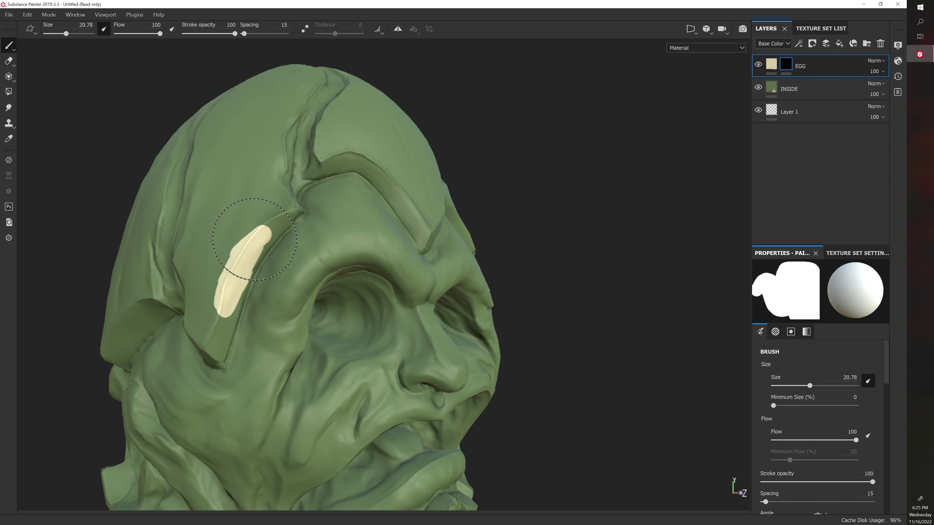
key(])
key(])
key(])
key(])
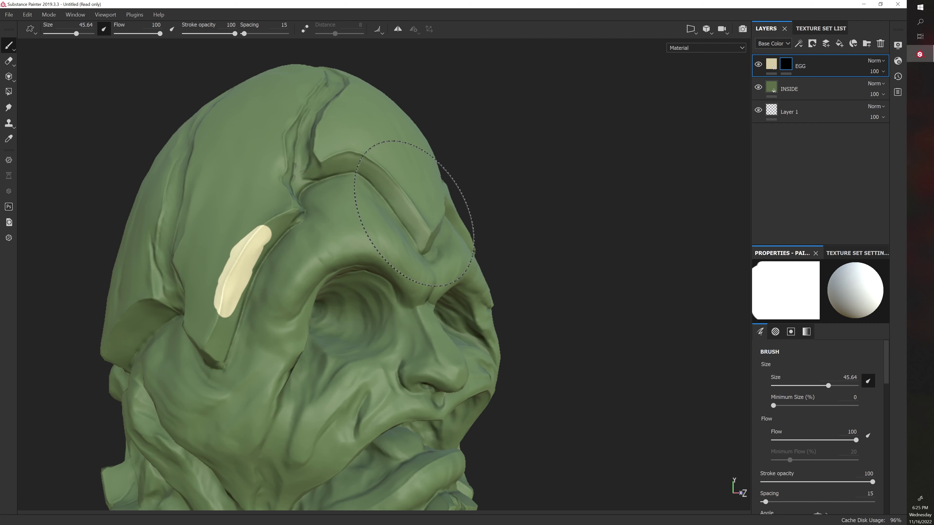
Step: Enlarge the brush to 60.14 and paint the EGG mask over the egg's crown, side and upper back shell
scroll(470, 221, down, 5)
mouse_move(463, 224)
alt+mouse_down()
mouse_move(454, 298)
mouse_move(447, 286)
alt+mouse_up()
alt+middle_drag(406, 184, 433, 220)
shift+right_drag(432, 216, 431, 216)
alt+middle_drag(403, 187, 433, 211)
key(])
key(])
key(])
key(])
key(])
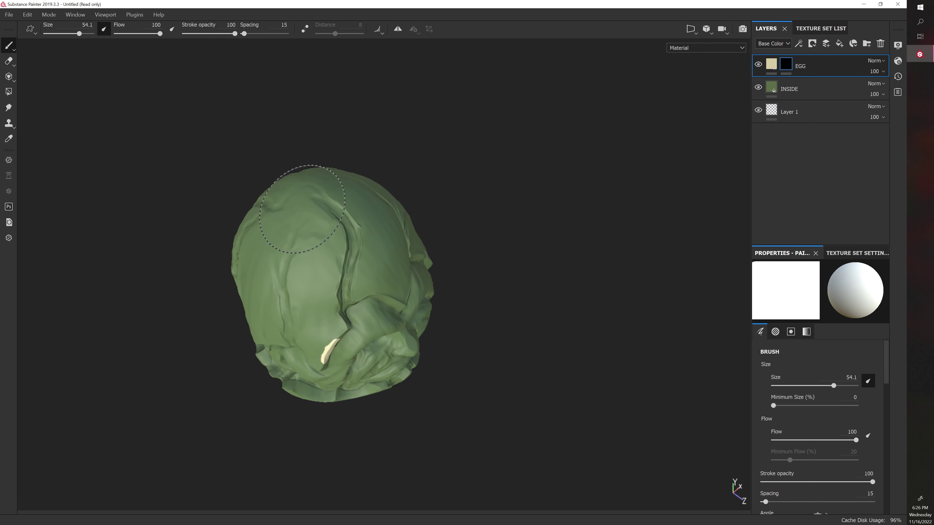
drag(318, 228, 310, 235)
mouse_move(415, 213)
alt+mouse_down()
mouse_move(488, 177)
mouse_move(494, 165)
alt+mouse_up()
mouse_move(232, 268)
mouse_down()
mouse_move(277, 288)
mouse_move(302, 280)
mouse_move(333, 225)
mouse_move(322, 248)
mouse_up()
alt+drag(261, 213, 386, 216)
drag(292, 245, 287, 215)
alt+drag(206, 220, 229, 257)
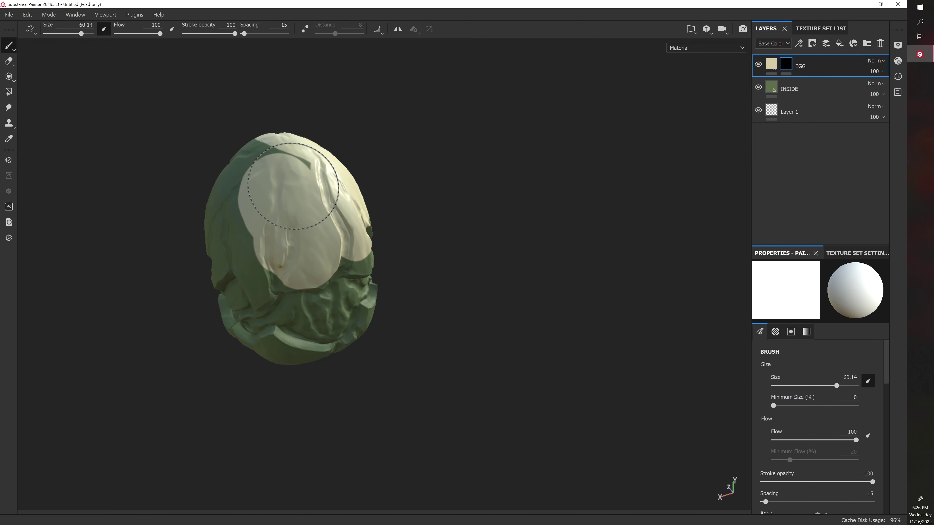
Step: Extend the EGG mask across the upper shell's back and side pieces with the 60.14 brush
mouse_move(299, 187)
mouse_down()
mouse_move(256, 179)
mouse_move(354, 216)
mouse_up()
mouse_move(253, 218)
alt+mouse_down()
mouse_move(444, 221)
mouse_move(438, 217)
alt+mouse_up()
mouse_move(273, 182)
mouse_down()
mouse_move(303, 179)
mouse_move(201, 190)
mouse_up()
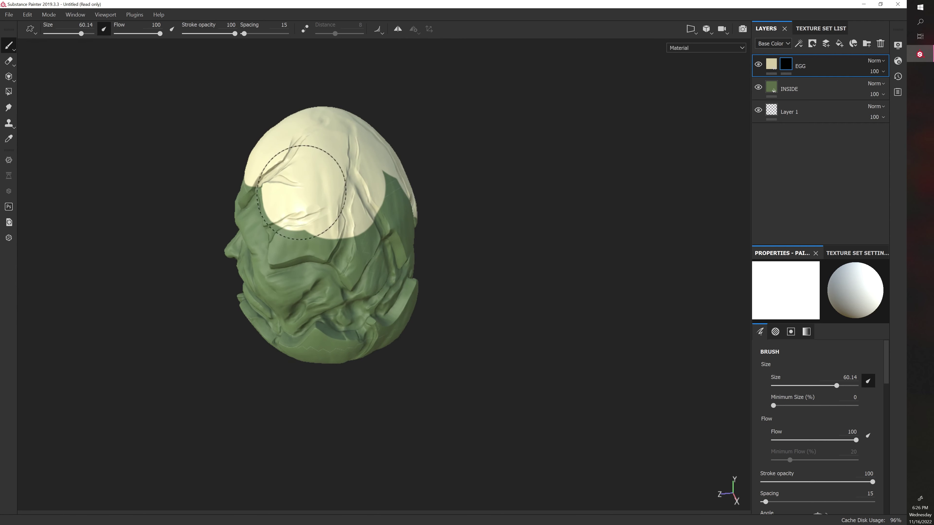
alt+drag(358, 195, 258, 187)
mouse_move(375, 174)
mouse_down()
mouse_move(400, 196)
mouse_move(378, 202)
mouse_up()
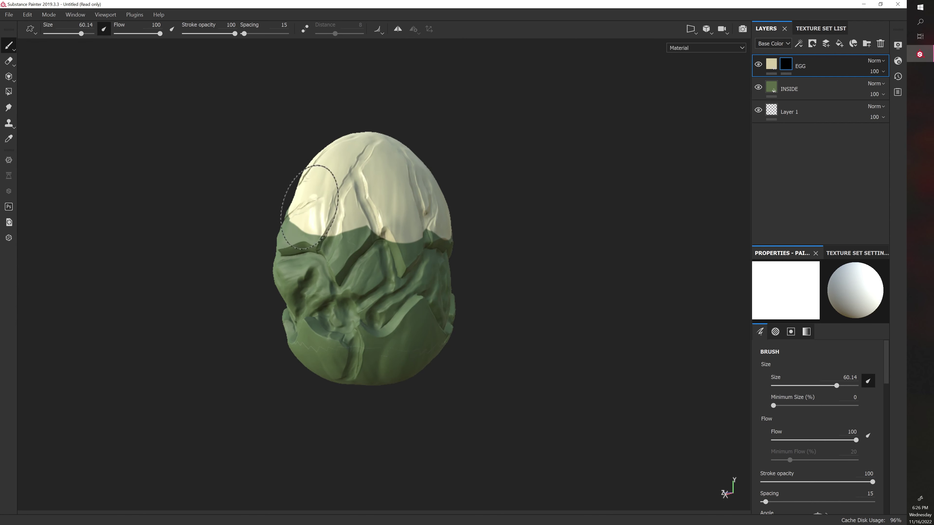
mouse_move(308, 199)
alt+mouse_down()
mouse_move(428, 150)
mouse_move(392, 358)
mouse_move(379, 346)
mouse_move(412, 323)
mouse_move(390, 356)
mouse_move(412, 349)
mouse_move(327, 326)
mouse_move(446, 369)
alt+mouse_up()
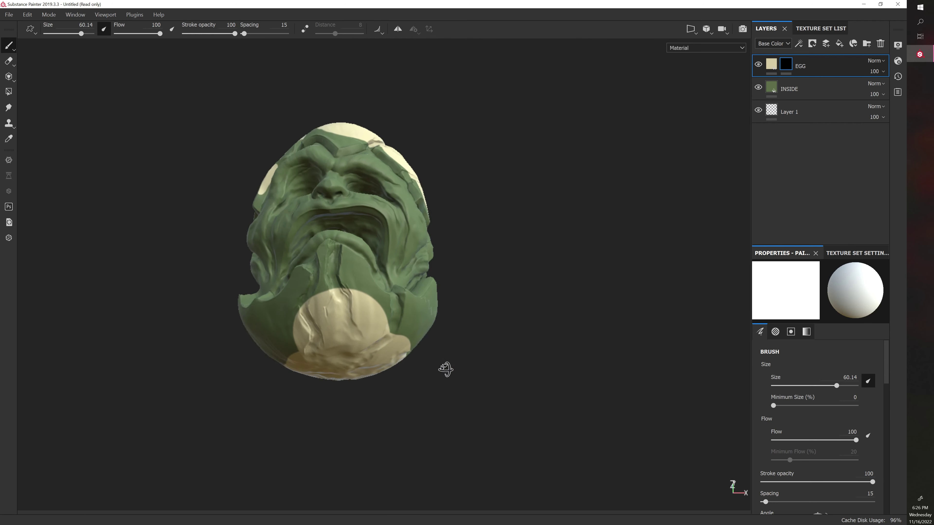
Step: Paint the EGG mask around the sides and back of the lower shell's rounded base
mouse_move(313, 342)
alt+mouse_down()
mouse_move(393, 348)
mouse_move(246, 344)
mouse_move(379, 345)
alt+mouse_up()
alt+drag(272, 329, 378, 330)
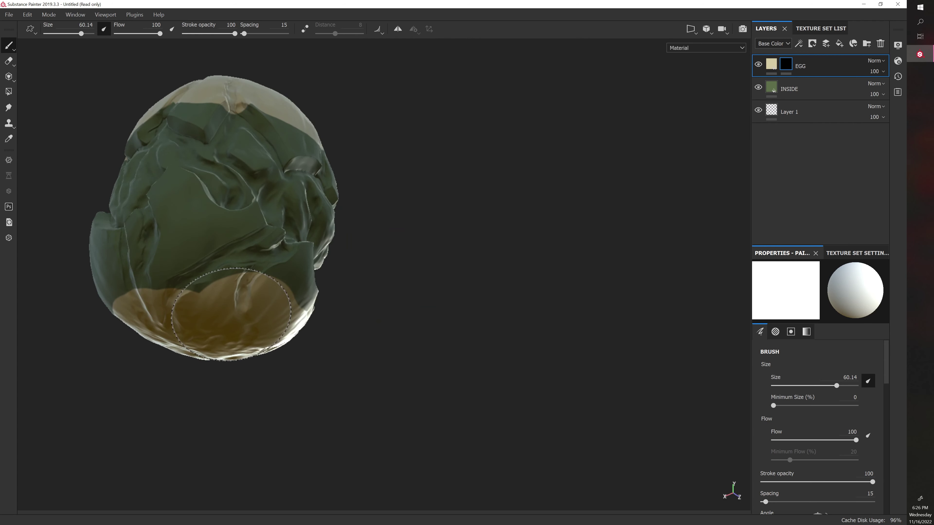
mouse_move(256, 309)
mouse_down()
mouse_move(182, 296)
mouse_move(165, 280)
mouse_move(178, 266)
mouse_move(356, 309)
mouse_up()
mouse_move(289, 331)
mouse_down()
mouse_move(271, 335)
mouse_move(257, 309)
mouse_up()
mouse_move(314, 319)
alt+mouse_down()
mouse_move(315, 305)
mouse_move(521, 306)
alt+mouse_up()
mouse_move(164, 318)
alt+mouse_down()
mouse_move(198, 292)
mouse_move(167, 312)
mouse_move(312, 317)
mouse_move(210, 310)
mouse_move(190, 296)
mouse_move(200, 274)
mouse_move(220, 267)
mouse_move(227, 284)
mouse_move(241, 266)
mouse_move(262, 295)
alt+mouse_up()
Step: Reduce the brush size to 28.7
key(bracketleft)
key(bracketleft)
key(bracketleft)
key(bracketleft)
key(bracketleft)
key(bracketleft)
key(bracketleft)
key(bracketleft)
alt+drag(272, 387, 288, 409)
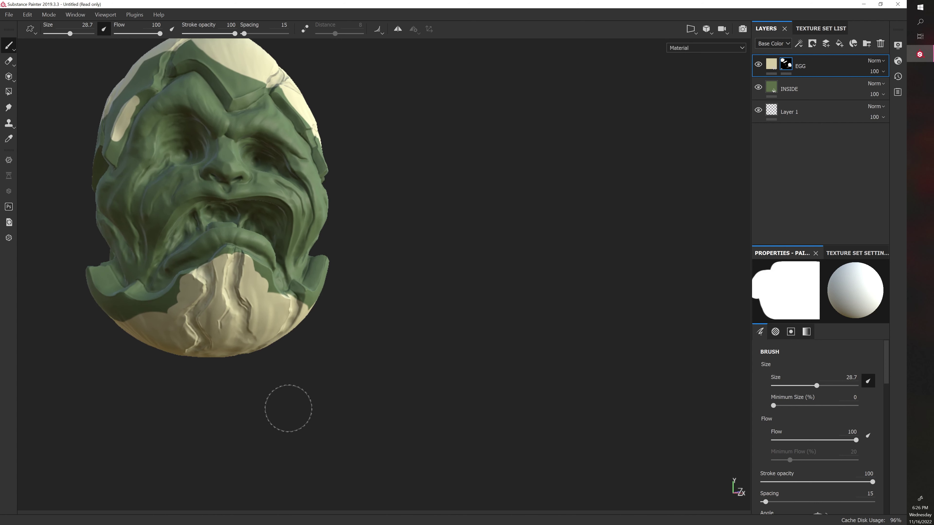
Step: Check the EGG mask on the UV layout beside the model and return to the 3D-only view
key(F1)
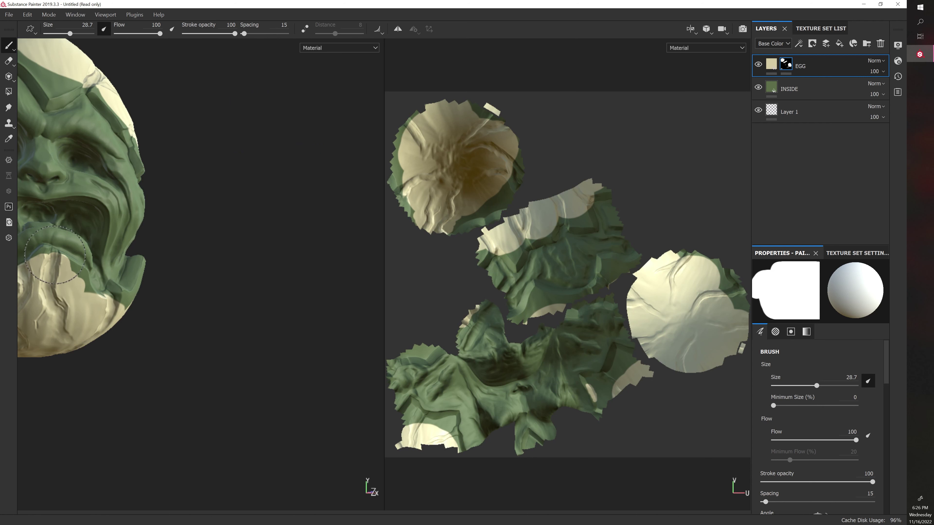
alt+drag(111, 272, 159, 250)
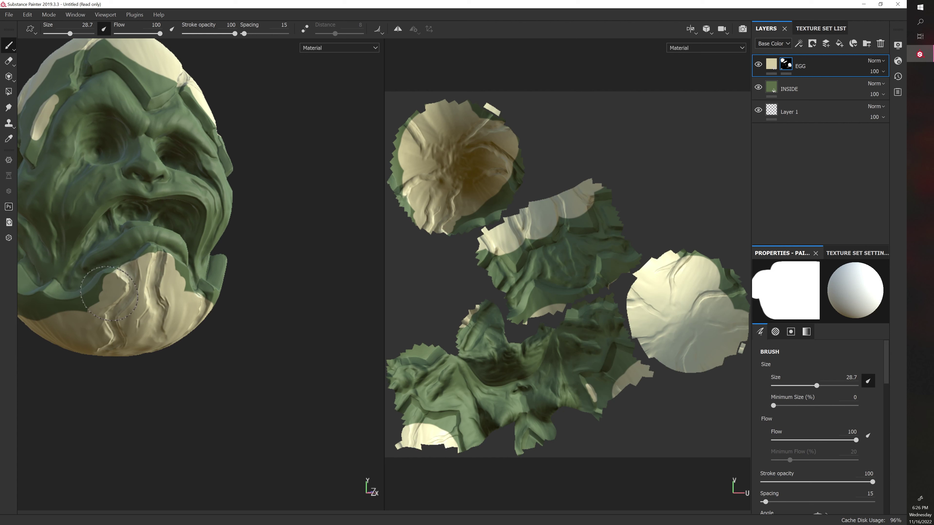
drag(111, 294, 151, 297)
key(F2)
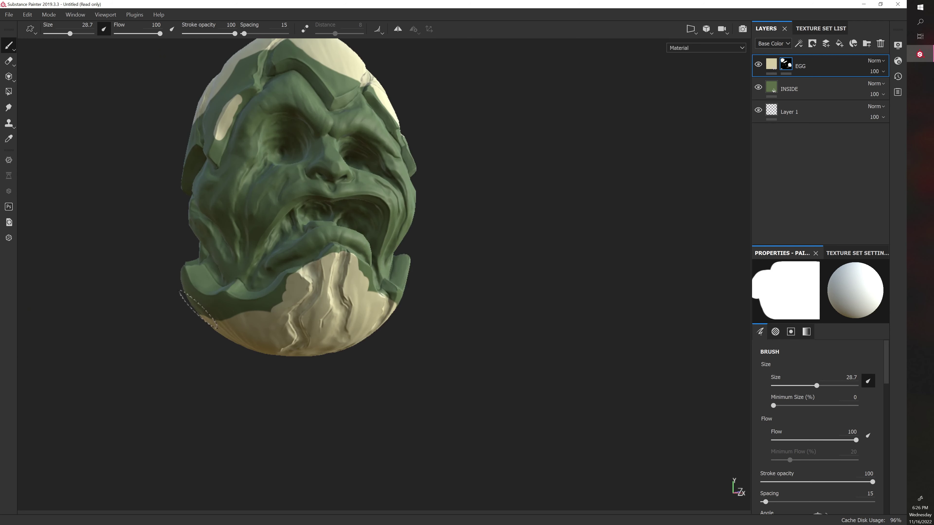
Step: Paint the EGG mask up toward the lower shell's rim on the side beneath the jaw
alt+middle_drag(222, 317, 228, 312)
alt+right_drag(227, 313, 148, 312)
alt+middle_drag(125, 308, 130, 334)
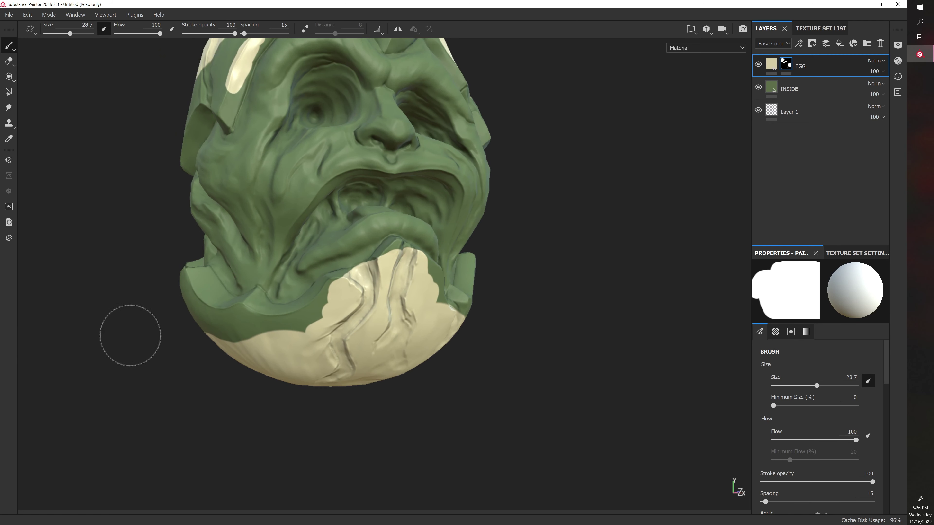
mouse_move(129, 334)
alt+mouse_down()
mouse_move(171, 325)
mouse_move(112, 327)
mouse_move(341, 336)
alt+mouse_up()
alt+drag(232, 338, 272, 333)
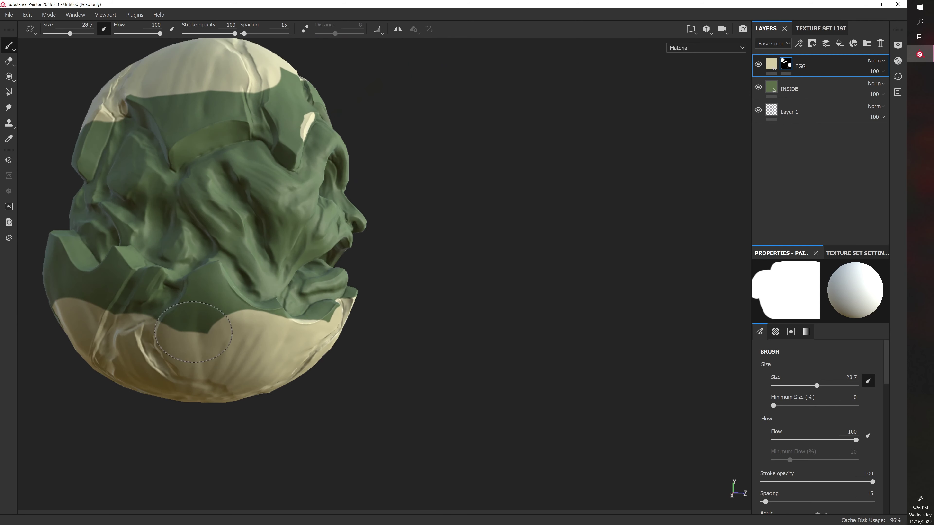
drag(190, 329, 211, 318)
alt+drag(186, 324, 195, 325)
Step: Extend the EGG mask upward around the lower shell's back and over the crack on the opposite side
alt+middle_drag(196, 325, 323, 351)
shift+right_drag(324, 352, 239, 354)
mouse_move(239, 354)
alt+mouse_down()
mouse_move(217, 342)
mouse_move(303, 365)
alt+mouse_up()
mouse_move(245, 345)
alt+mouse_down()
mouse_move(292, 344)
mouse_move(218, 330)
mouse_move(197, 309)
mouse_move(250, 309)
mouse_move(277, 317)
mouse_move(145, 331)
alt+mouse_up()
alt+middle_drag(155, 318, 316, 334)
alt+drag(316, 334, 368, 347)
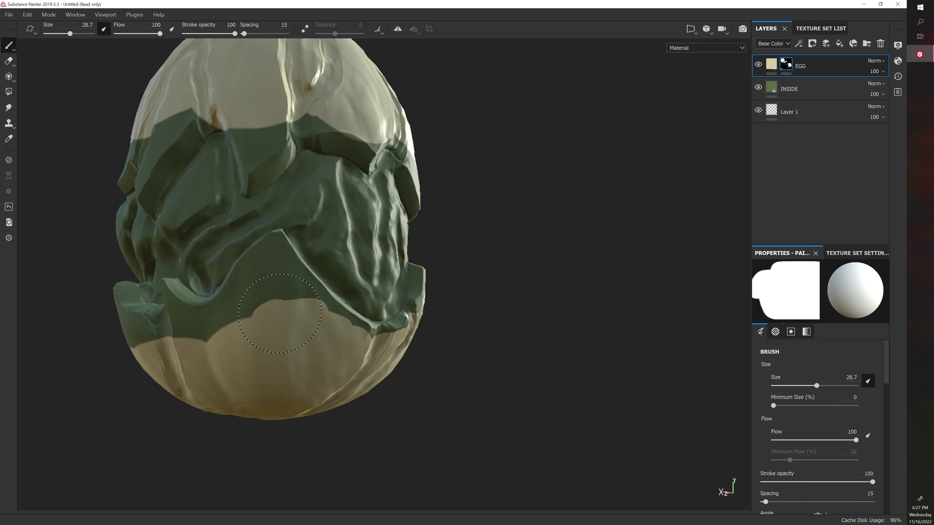
mouse_move(100, 342)
alt+mouse_down()
mouse_move(403, 330)
mouse_move(323, 350)
alt+mouse_up()
drag(383, 337, 331, 348)
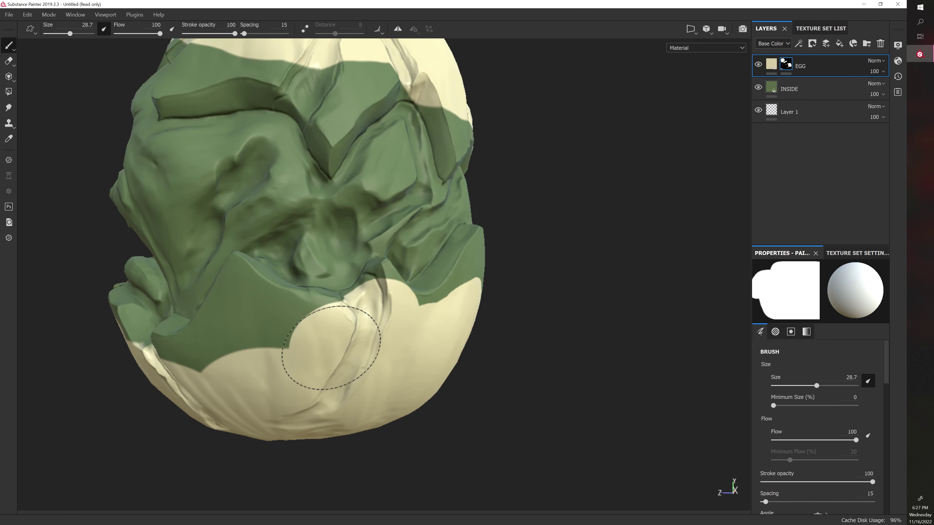
Step: Fill the EGG mask across the lower shell's side pieces and around the crack beside the chin
alt+drag(259, 330, 423, 331)
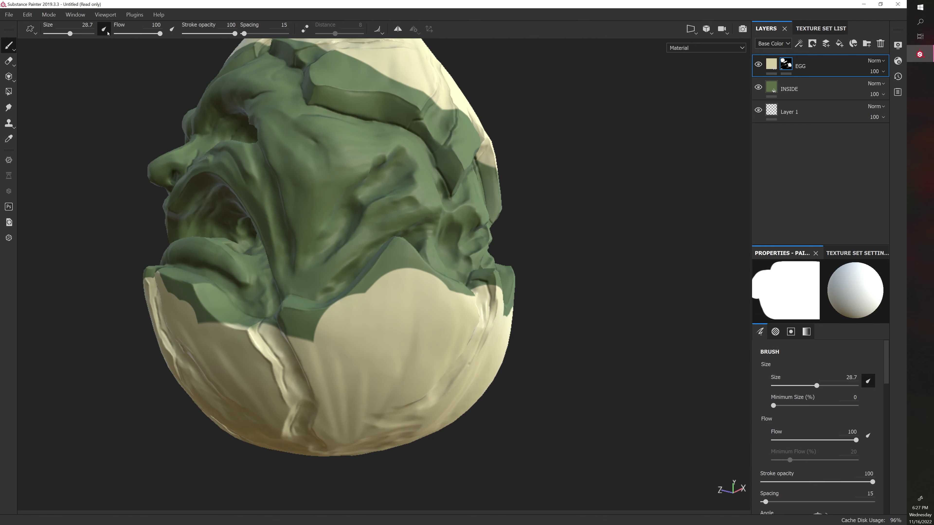
scroll(161, 247, down, 1)
alt+drag(169, 258, 235, 294)
alt+drag(245, 334, 203, 333)
mouse_move(167, 308)
alt+mouse_down()
mouse_move(156, 302)
mouse_move(379, 319)
mouse_move(260, 348)
alt+mouse_up()
mouse_move(180, 367)
mouse_down()
mouse_move(171, 353)
mouse_move(111, 334)
mouse_move(195, 333)
mouse_up()
alt+drag(195, 333, 273, 333)
shift+right_drag(275, 332, 243, 344)
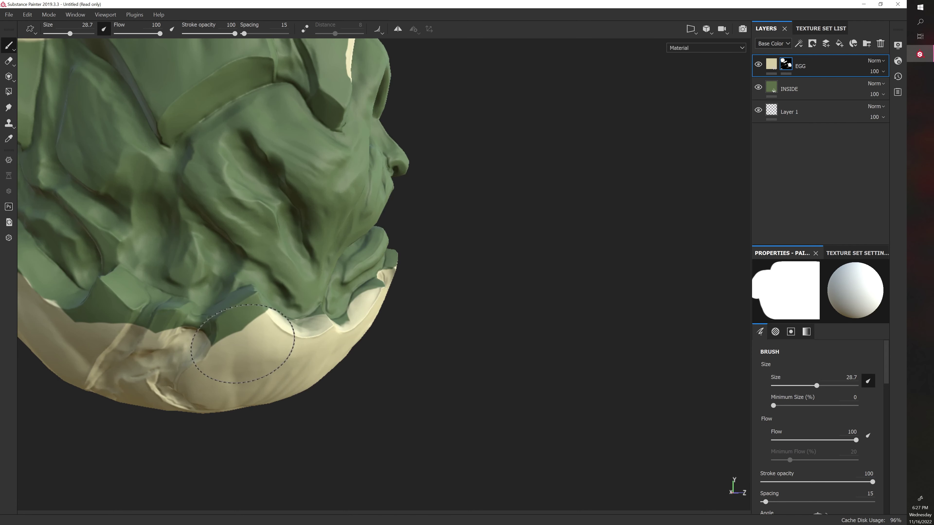
Step: Paint the EGG mask into the pointed rim pieces at the back of the lower shell
alt+drag(125, 313, 288, 345)
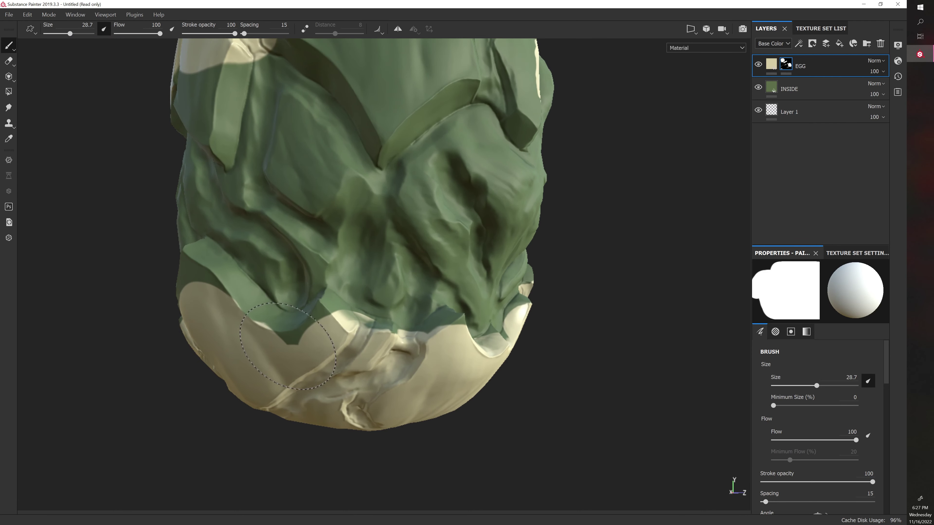
alt+drag(228, 338, 309, 333)
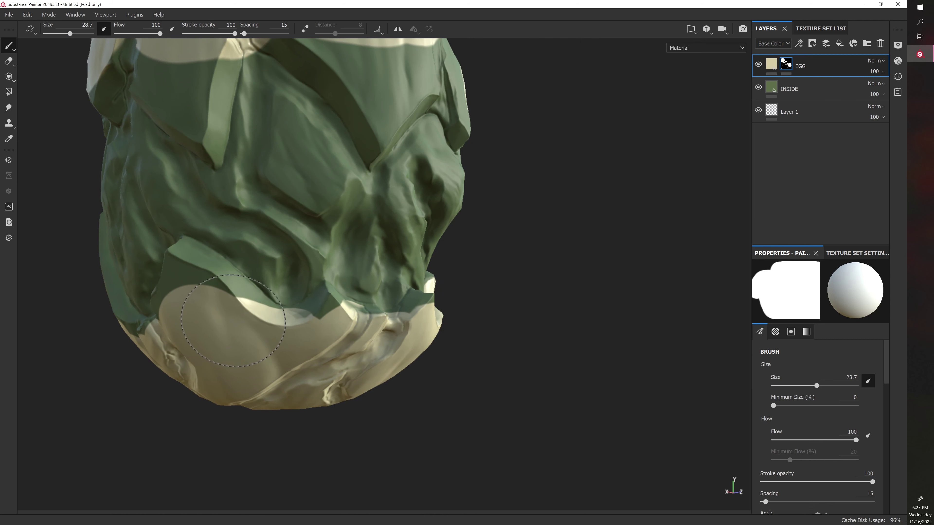
drag(233, 320, 206, 315)
alt+drag(272, 325, 457, 340)
mouse_move(162, 319)
mouse_down()
mouse_move(177, 319)
mouse_move(186, 340)
mouse_move(156, 286)
mouse_move(259, 309)
mouse_up()
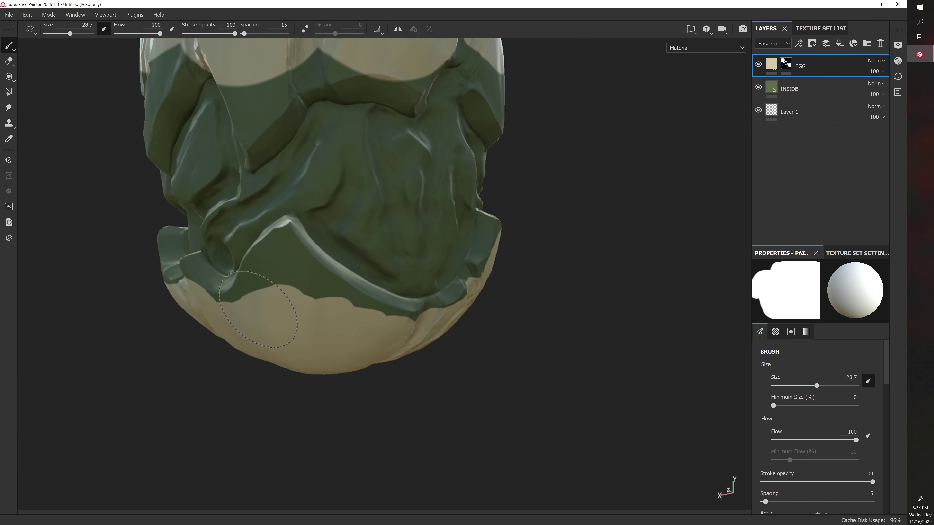
Step: Paint the EGG mask down toward the broken lower edges of the upper shell's side and back pieces
mouse_move(300, 284)
alt+mouse_down()
mouse_move(329, 251)
mouse_move(273, 267)
mouse_move(352, 253)
mouse_move(271, 261)
alt+mouse_up()
mouse_move(166, 219)
alt+mouse_down()
mouse_move(343, 266)
mouse_move(425, 274)
mouse_move(452, 256)
alt+mouse_up()
alt+drag(386, 250, 481, 217)
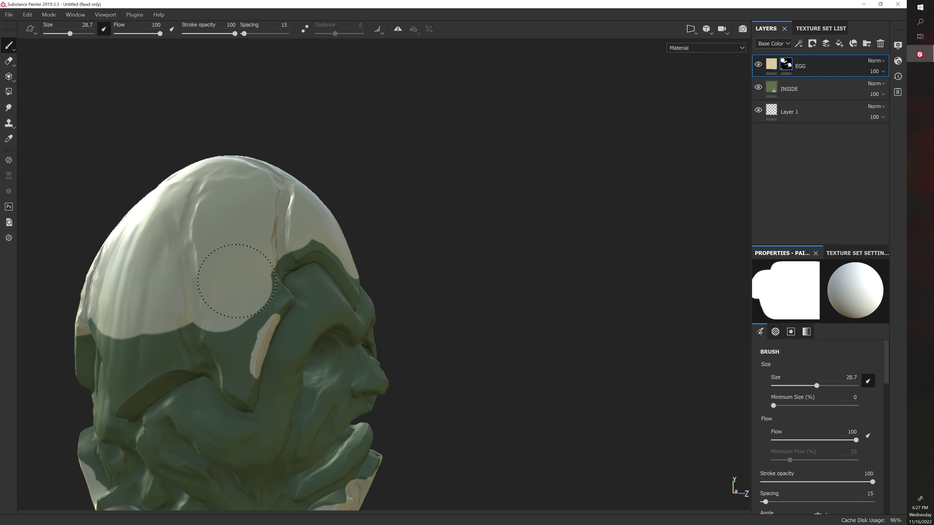
alt+drag(202, 313, 342, 228)
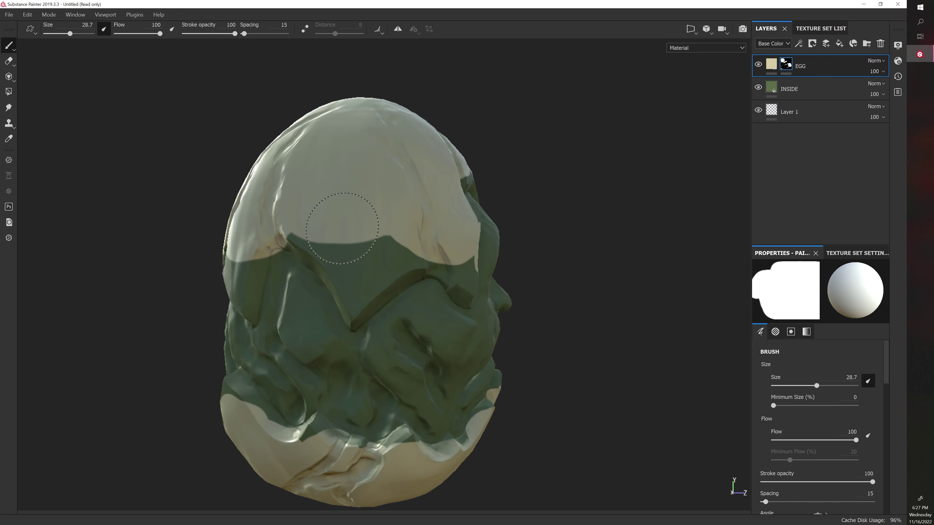
alt+drag(400, 235, 243, 272)
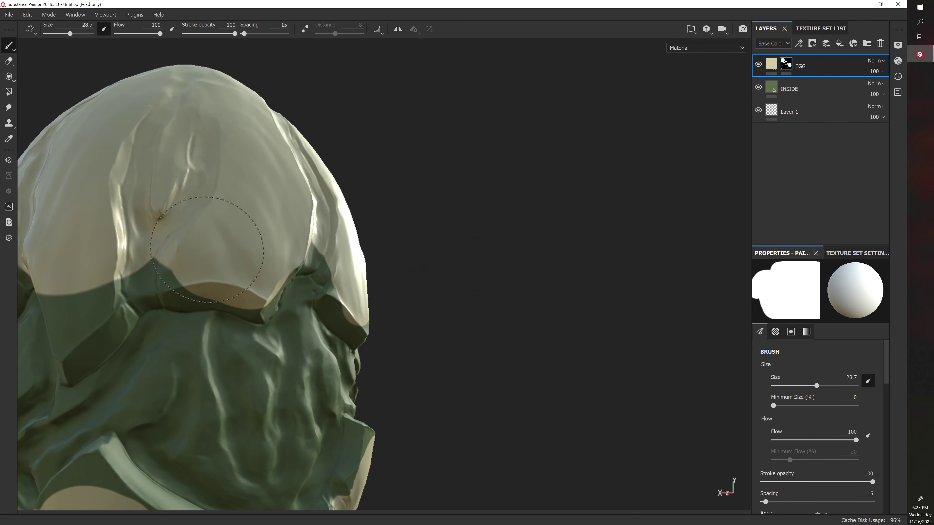
alt+drag(162, 245, 385, 233)
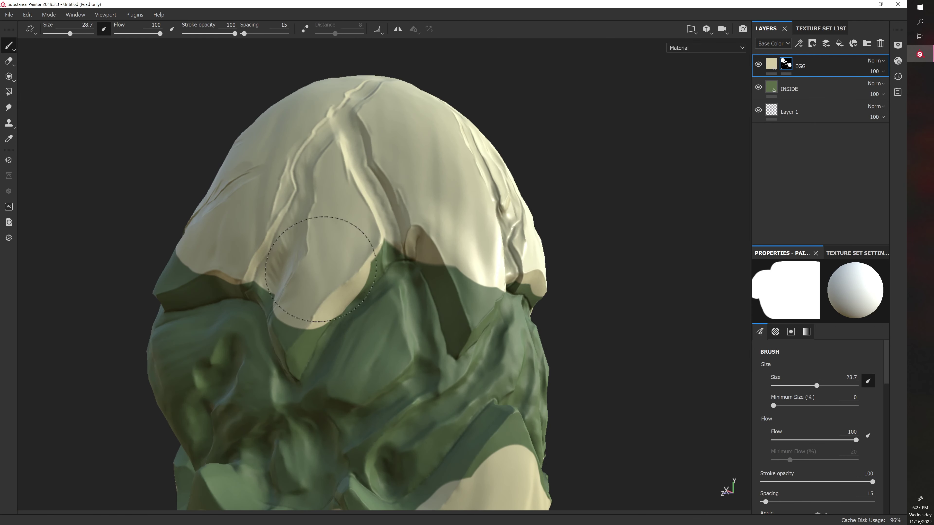
Step: Fill the EGG mask over the large upper shell piece above the temple, out to its front edge
alt+drag(291, 198, 416, 245)
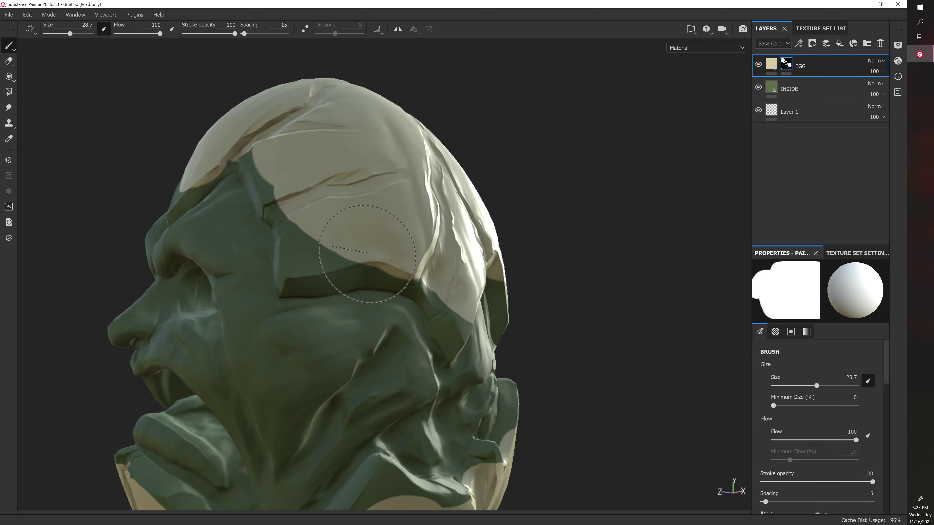
shift+right_drag(377, 263, 371, 263)
scroll(356, 239, up, 2)
mouse_move(329, 244)
mouse_down()
mouse_move(315, 250)
mouse_move(271, 104)
mouse_up()
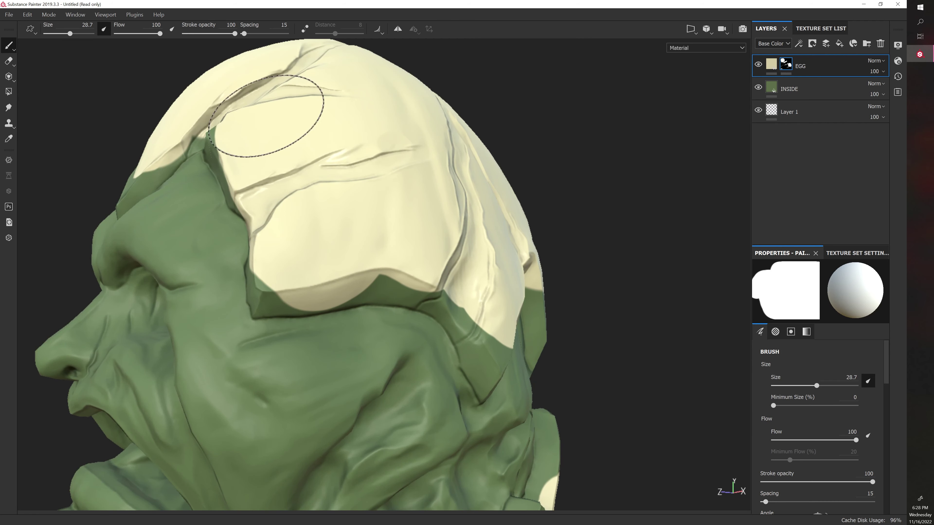
Step: Paint the EGG mask over the forehead shell piece and the opposite temple piece
mouse_move(315, 162)
alt+mouse_down()
mouse_move(425, 223)
mouse_move(522, 221)
alt+mouse_up()
scroll(427, 221, down, 4)
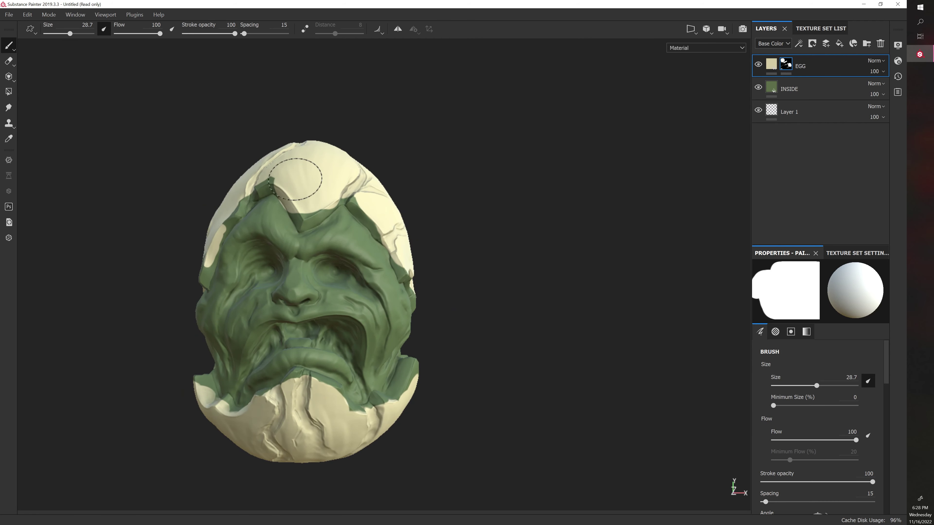
alt+drag(271, 178, 534, 187)
click(215, 242)
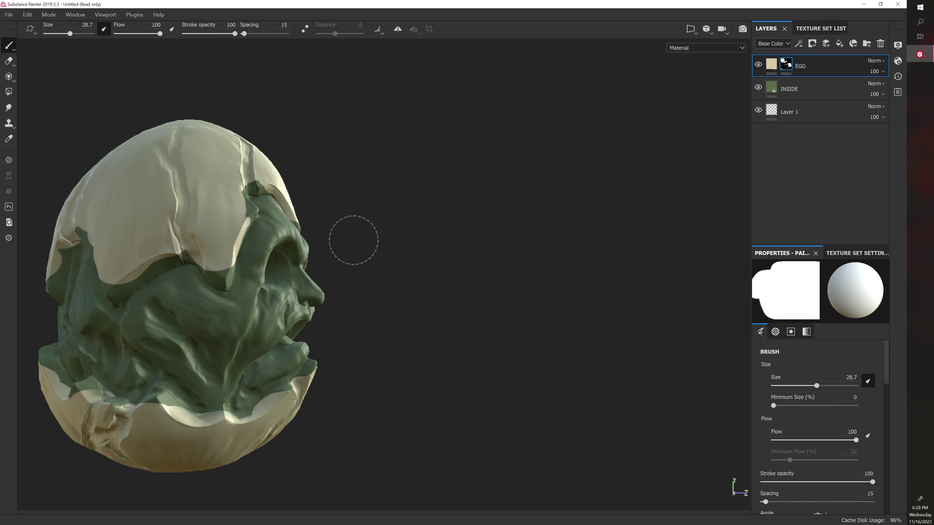
Step: Reduce the brush size to 11.3 for detailed work around the brow's shell edge
mouse_move(353, 240)
ctrl+right_down()
mouse_move(217, 272)
mouse_move(234, 308)
mouse_move(454, 234)
ctrl+right_up()
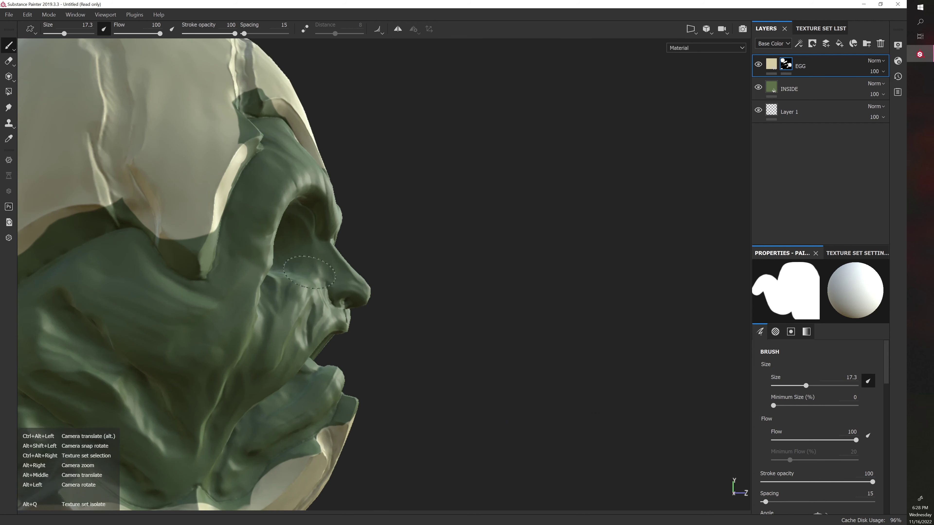
alt+middle_drag(461, 230, 465, 289)
alt+drag(512, 313, 433, 303)
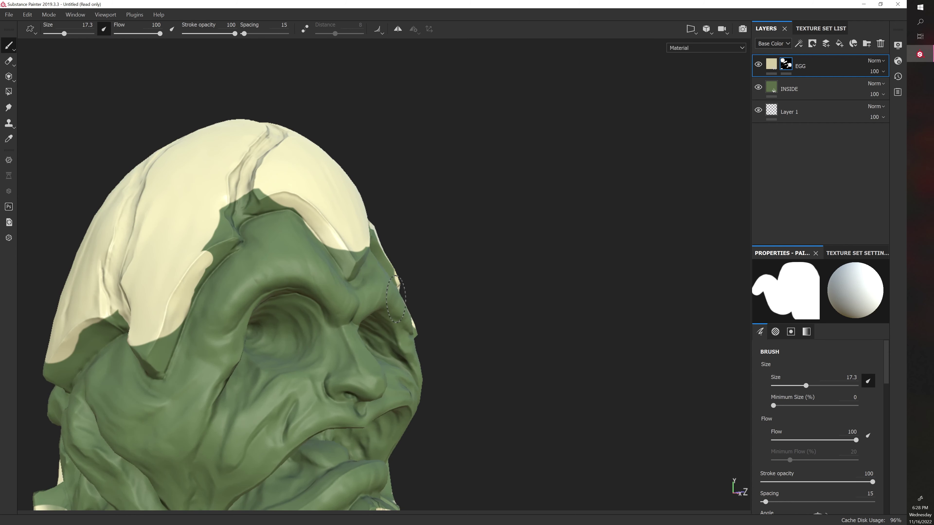
key(bracketleft)
key(bracketleft)
key(bracketleft)
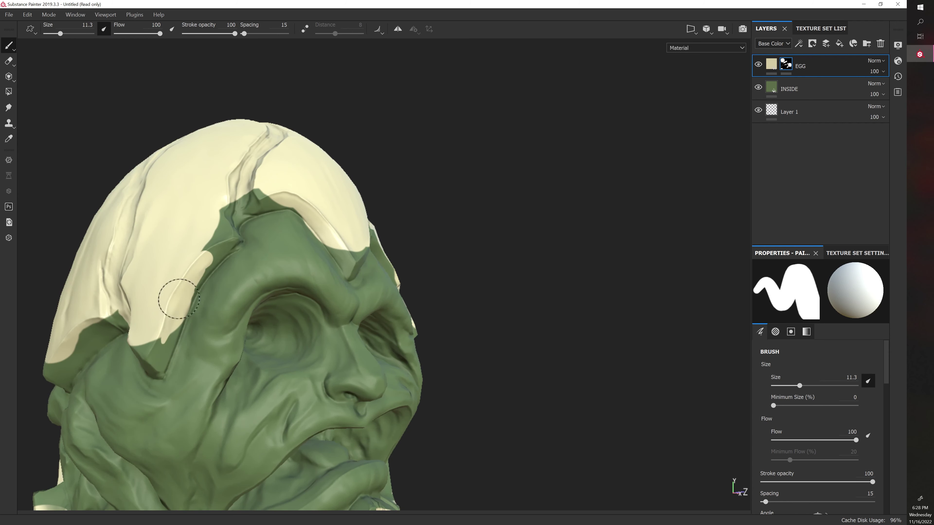
Step: Paint the EGG mask along the temple piece's broken edge up to the crack beside the forehead
alt+drag(318, 228, 433, 234)
mouse_move(197, 275)
mouse_down()
mouse_move(191, 287)
mouse_move(201, 236)
mouse_move(217, 210)
mouse_move(244, 195)
mouse_move(261, 199)
mouse_up()
mouse_move(361, 189)
alt+mouse_down()
mouse_move(306, 181)
mouse_move(414, 194)
alt+mouse_up()
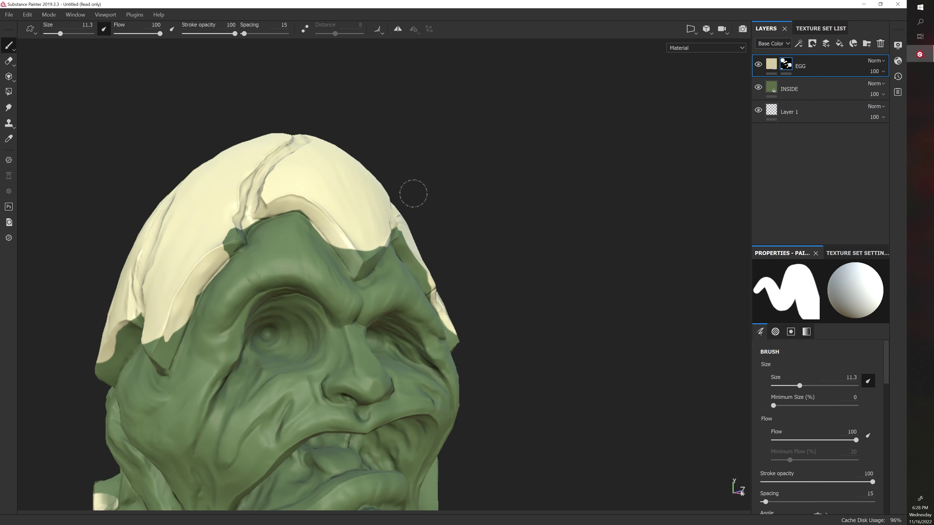
alt+right_drag(413, 194, 364, 219)
mouse_move(364, 219)
alt+middle_down()
mouse_move(395, 190)
mouse_move(411, 208)
alt+middle_up()
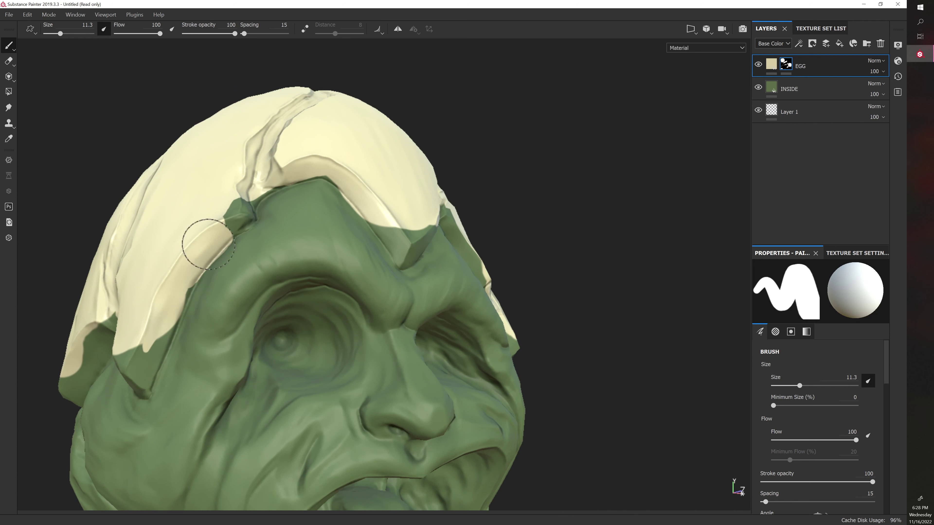
alt+drag(470, 166, 407, 167)
mouse_move(224, 220)
mouse_down()
mouse_move(234, 213)
mouse_move(226, 227)
mouse_move(233, 208)
mouse_move(254, 206)
mouse_up()
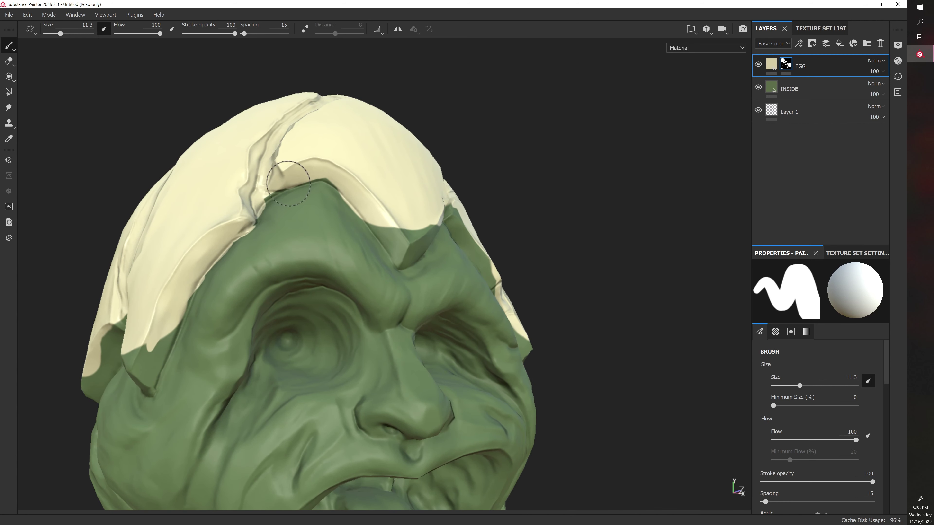
Step: Paint the EGG mask along the forehead shell piece's broken underside, including its pointed tip
alt+drag(478, 171, 512, 191)
drag(261, 195, 312, 180)
alt+drag(538, 189, 573, 173)
mouse_move(319, 178)
mouse_down()
mouse_move(342, 184)
mouse_move(395, 252)
mouse_move(394, 208)
mouse_move(144, 219)
mouse_move(267, 225)
mouse_move(364, 187)
mouse_up()
mouse_move(228, 256)
mouse_down()
mouse_move(221, 272)
mouse_move(234, 265)
mouse_up()
drag(277, 238, 251, 268)
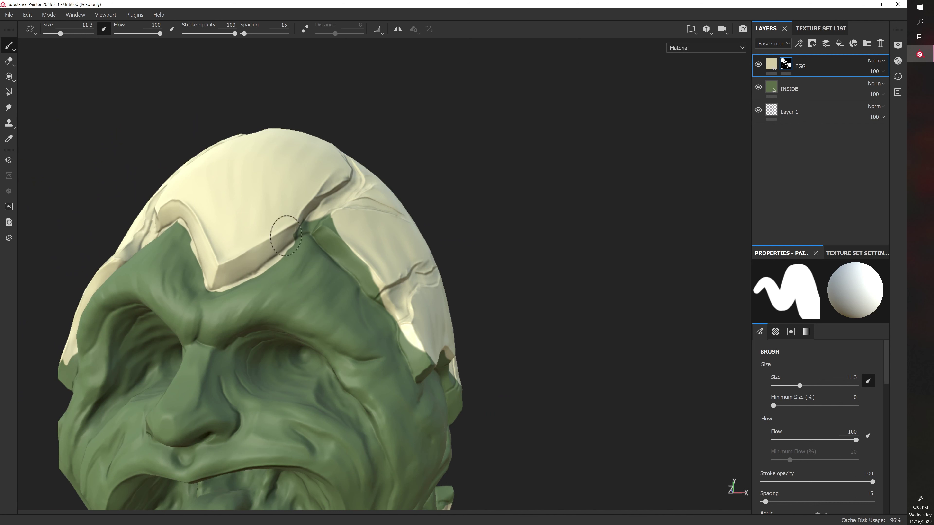
Step: Paint the EGG mask into the crack beside the forehead piece and down the neighbouring piece's broken edge, undoing a stray stroke
mouse_move(286, 235)
mouse_down()
mouse_move(302, 227)
mouse_move(297, 291)
mouse_up()
key(ctrl+z)
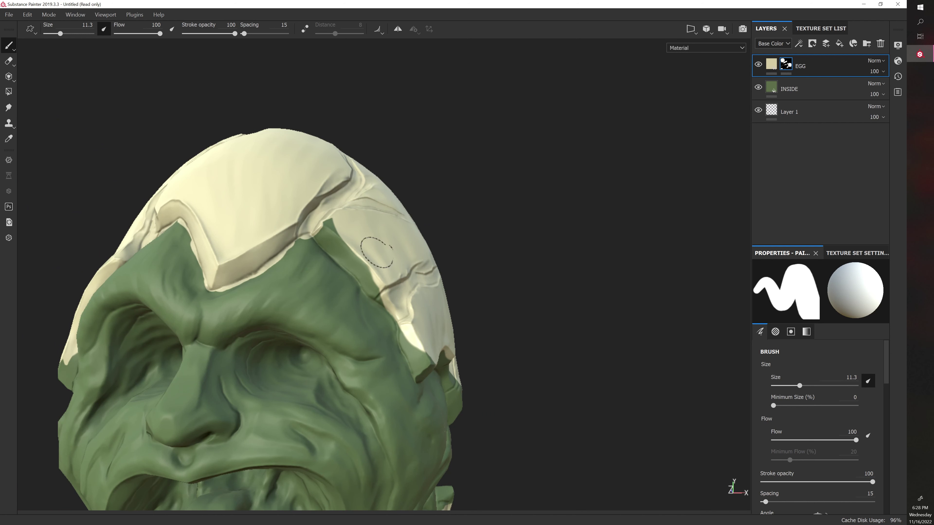
alt+drag(563, 265, 512, 239)
click(334, 239)
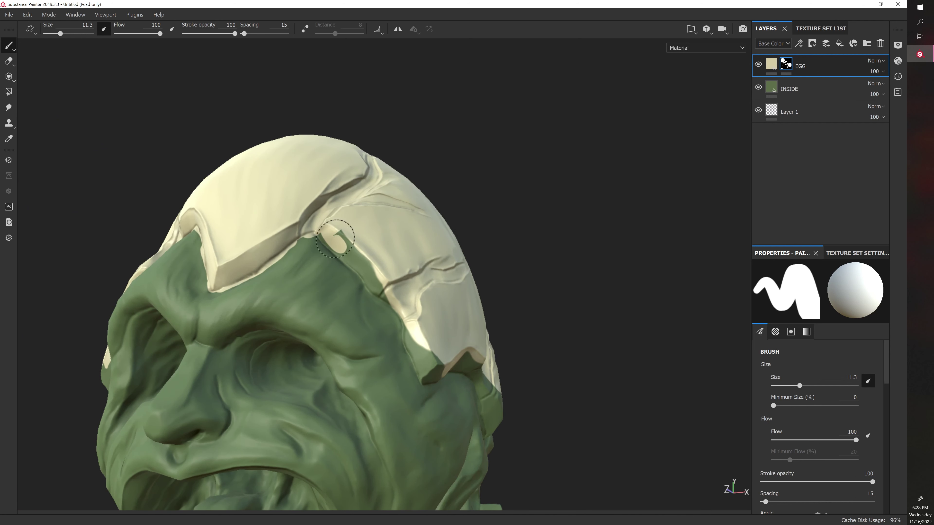
drag(330, 240, 371, 288)
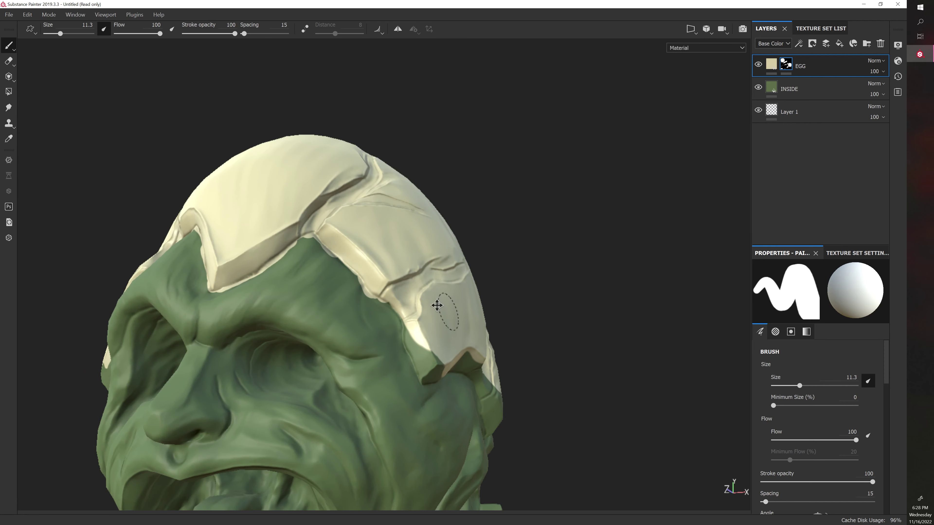
Step: Paint the EGG mask down the side shell piece's broken edge and along its underside above the temple
alt+middle_drag(436, 305, 291, 217)
alt+drag(412, 259, 448, 288)
shift+right_drag(448, 288, 355, 280)
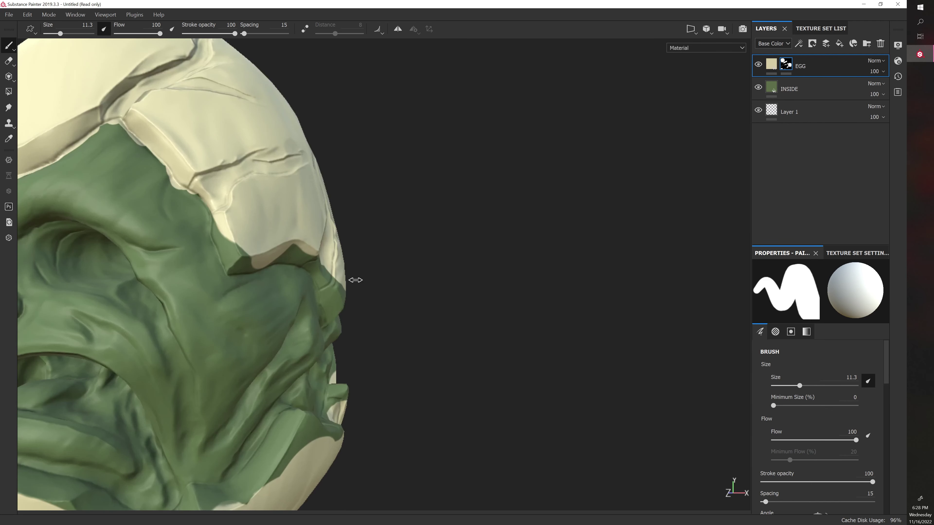
drag(201, 193, 240, 267)
mouse_move(268, 233)
alt+mouse_down()
mouse_move(350, 244)
mouse_move(279, 263)
mouse_move(305, 251)
alt+mouse_up()
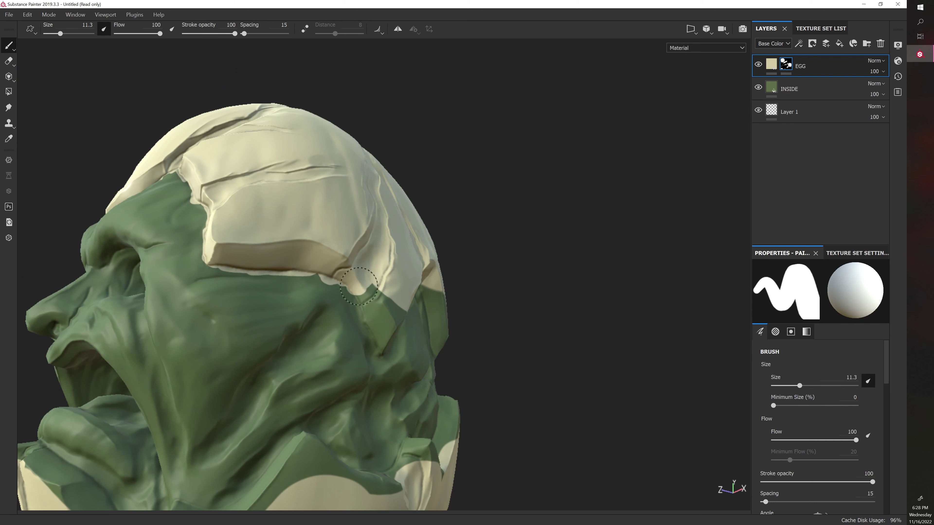
Step: Paint the EGG mask over both broken edges and the tip of the pointed shard next to the side piece
drag(359, 286, 370, 290)
alt+drag(469, 301, 497, 297)
mouse_move(375, 285)
mouse_down()
mouse_move(392, 332)
mouse_move(405, 300)
mouse_up()
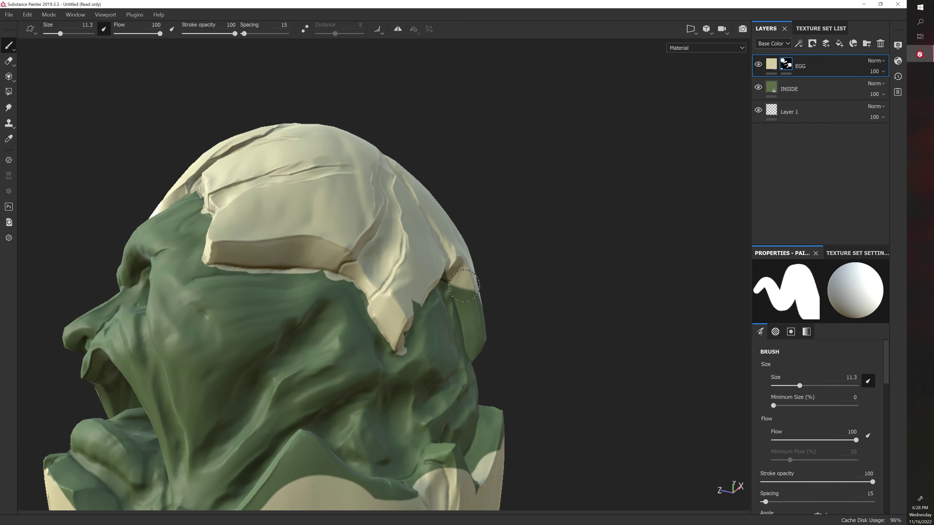
alt+drag(463, 285, 398, 300)
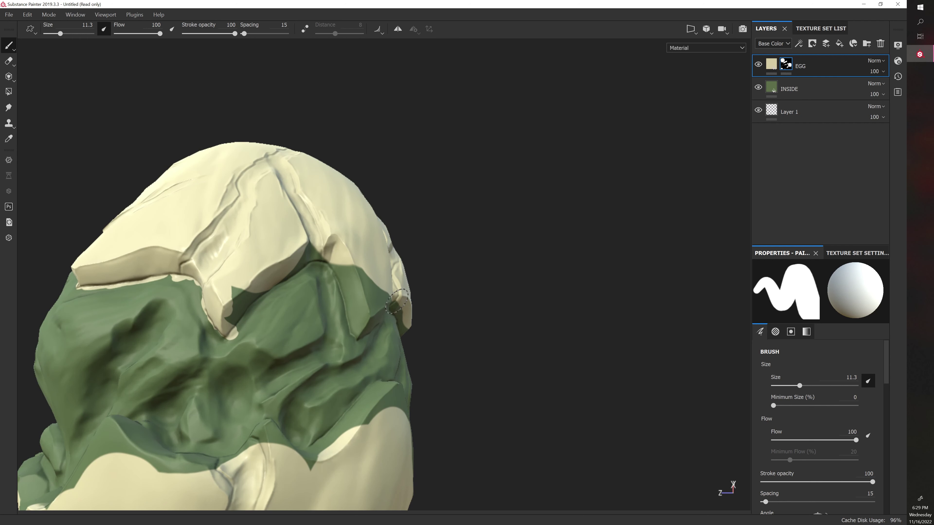
drag(228, 297, 241, 286)
alt+drag(462, 275, 447, 245)
drag(221, 306, 219, 319)
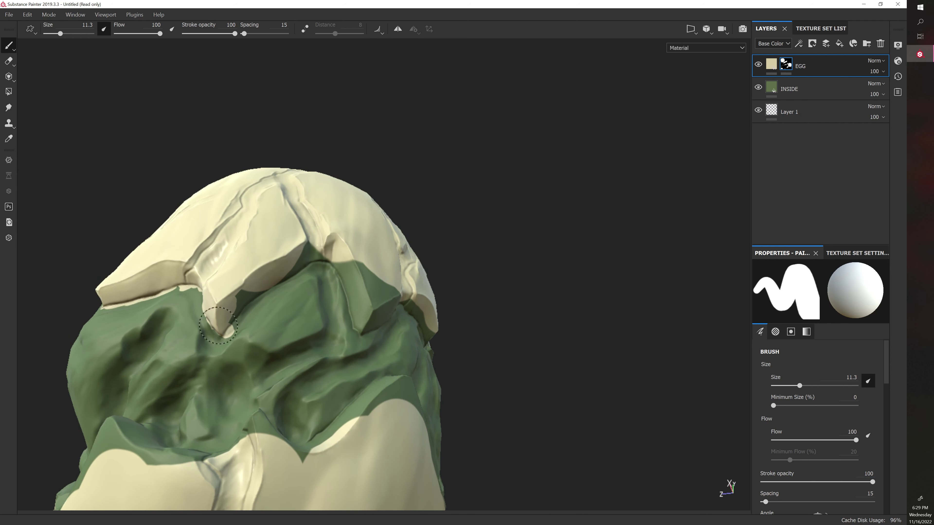
alt+drag(479, 253, 410, 264)
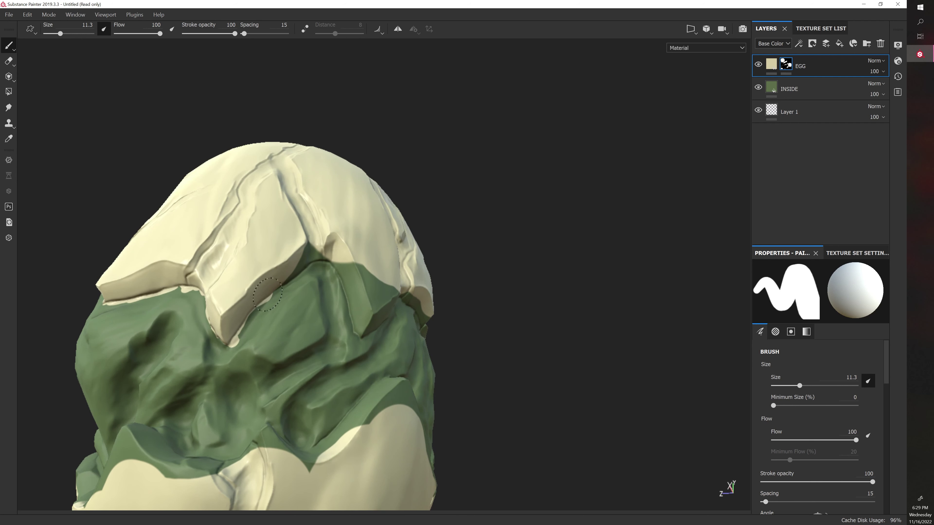
Step: Paint the EGG mask along the broken edges of the next pointed piece, from its upper notch around toward the back of the head
alt+drag(348, 236, 546, 212)
drag(344, 279, 343, 276)
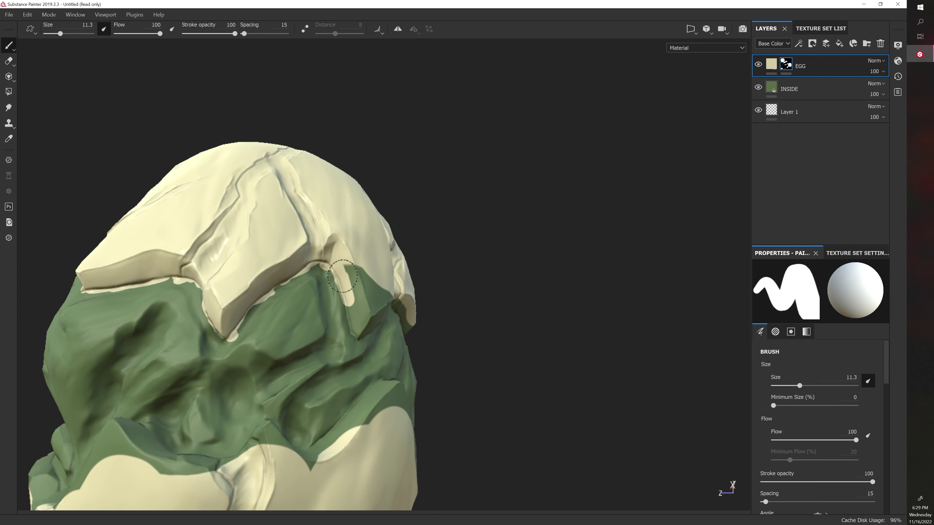
alt+drag(386, 301, 405, 286)
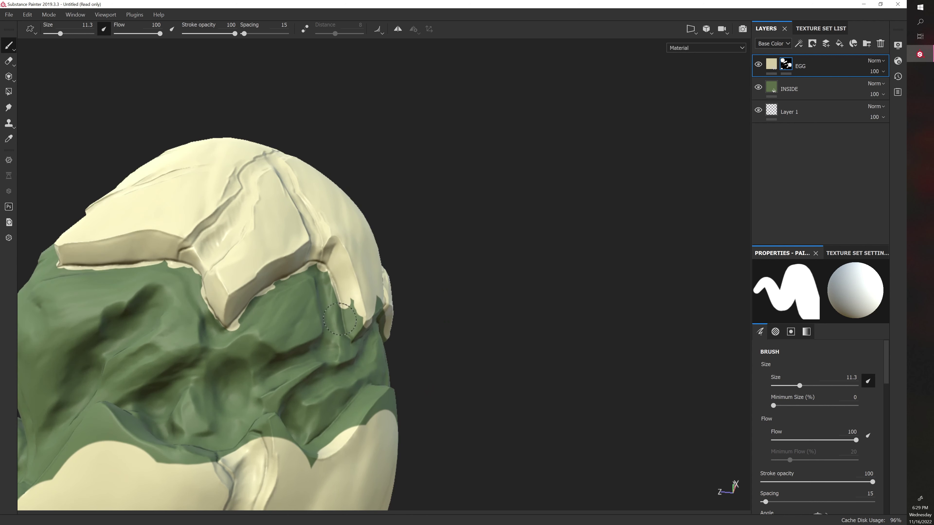
mouse_move(344, 308)
mouse_down()
mouse_move(348, 327)
mouse_move(365, 312)
mouse_move(369, 344)
mouse_move(215, 336)
mouse_move(259, 369)
mouse_up()
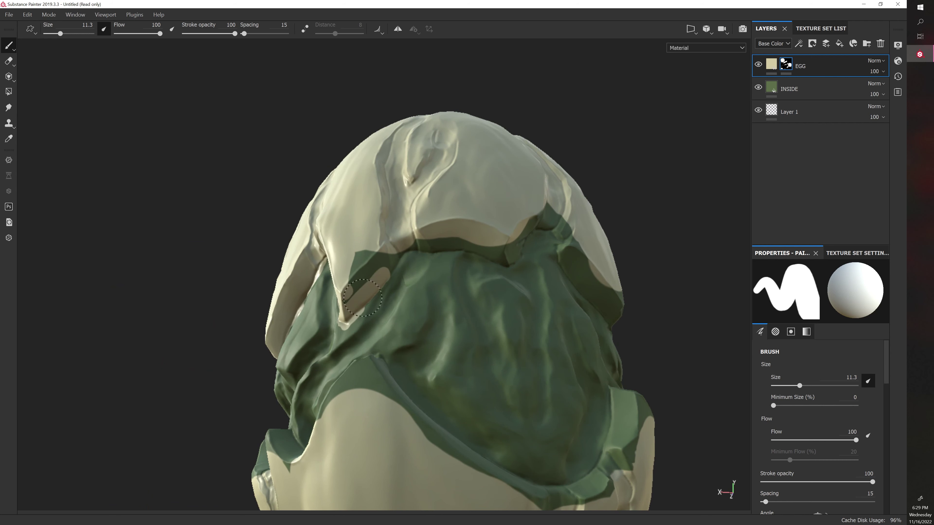
mouse_move(354, 296)
mouse_down()
mouse_move(375, 225)
mouse_move(319, 215)
mouse_move(319, 225)
mouse_up()
drag(177, 270, 237, 273)
Step: Paint the EGG mask along the rounded back-of-head piece's broken edge and across the crack beside it
alt+drag(371, 300, 411, 272)
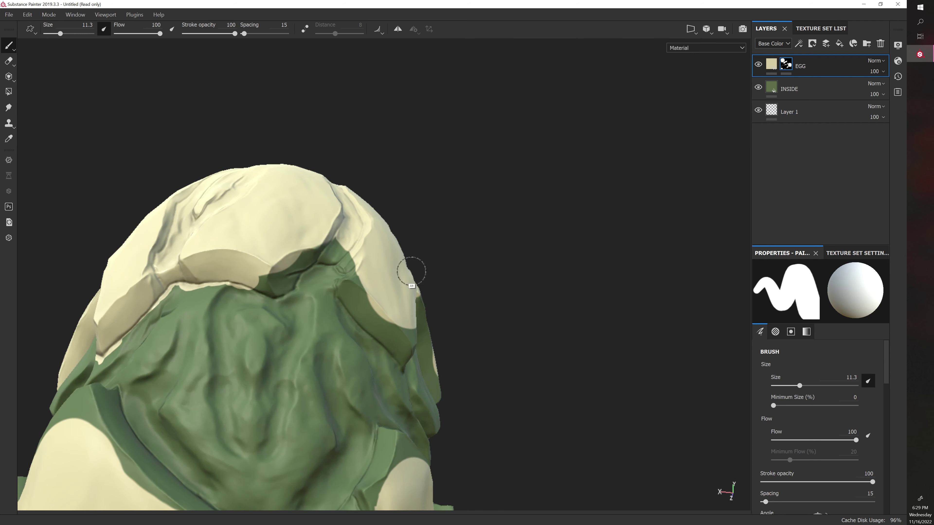
drag(257, 276, 399, 260)
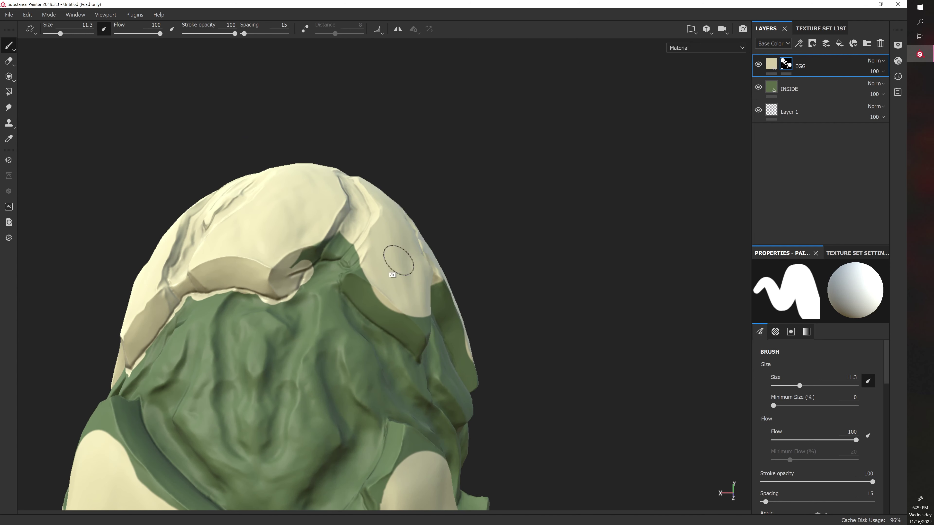
drag(294, 264, 348, 252)
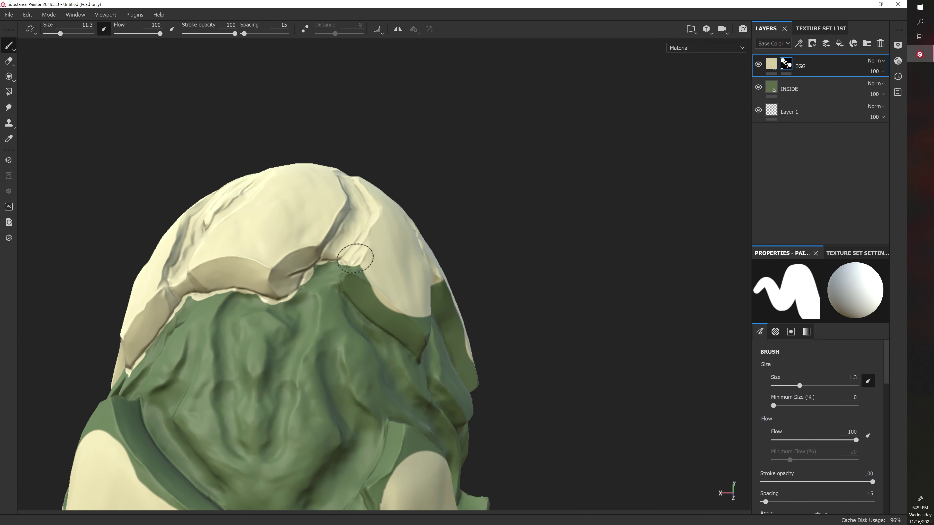
alt+drag(474, 250, 473, 271)
drag(353, 266, 356, 285)
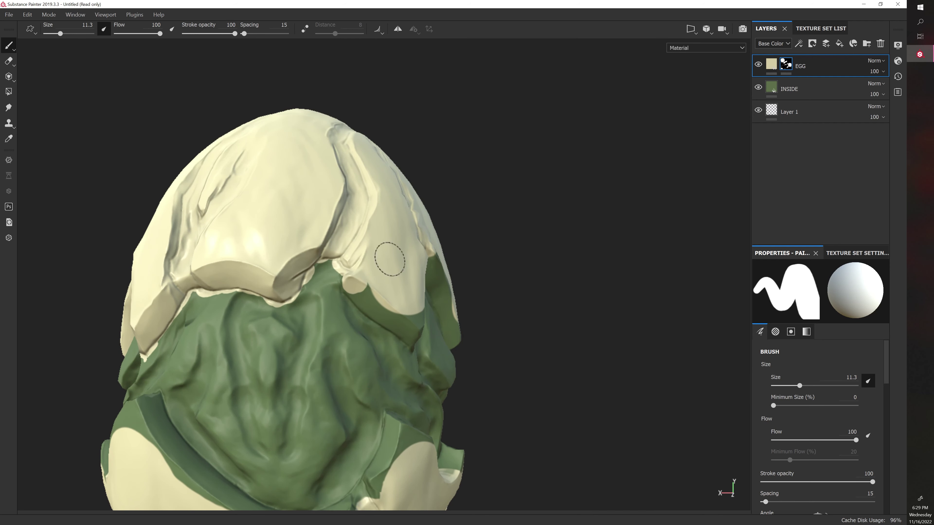
Step: Paint the EGG mask along both broken edges and the tip of the pointed piece beyond the back-of-head crack
mouse_move(637, 194)
alt+mouse_down()
mouse_move(562, 267)
mouse_move(342, 284)
mouse_move(393, 284)
alt+mouse_up()
drag(348, 305, 375, 342)
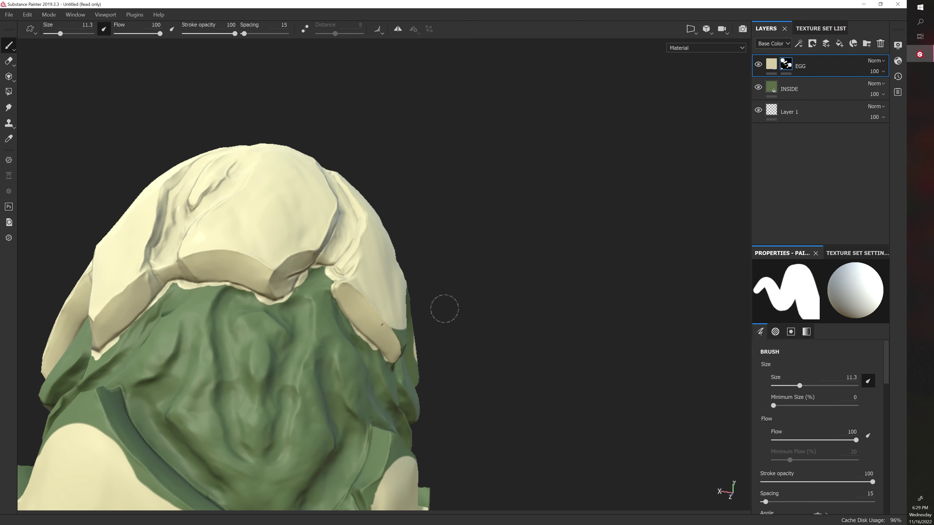
mouse_move(445, 308)
alt+mouse_down()
mouse_move(329, 292)
mouse_move(298, 310)
alt+mouse_up()
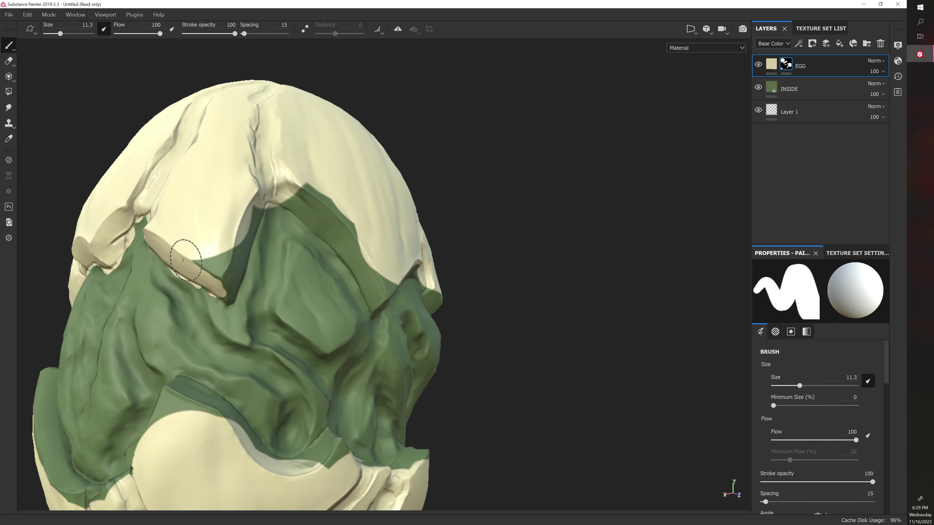
drag(211, 253, 197, 262)
alt+drag(308, 231, 287, 226)
mouse_move(218, 252)
mouse_down()
mouse_move(210, 284)
mouse_move(239, 232)
mouse_move(229, 301)
mouse_up()
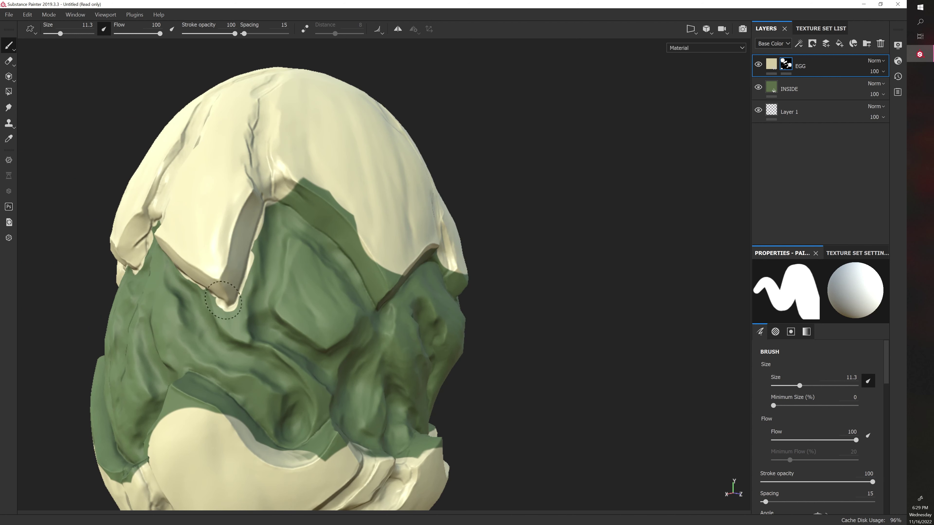
Step: Paint the EGG mask around the large opposite side piece's broken edge, from its upper notch past its point to the crack
mouse_move(300, 187)
mouse_down()
mouse_move(279, 196)
mouse_move(319, 195)
mouse_move(297, 205)
mouse_move(311, 219)
mouse_move(327, 187)
mouse_move(354, 233)
mouse_move(326, 218)
mouse_up()
mouse_move(349, 250)
mouse_down()
mouse_move(377, 298)
mouse_move(372, 259)
mouse_move(452, 323)
mouse_move(435, 326)
mouse_up()
mouse_move(177, 234)
mouse_down()
mouse_move(188, 260)
mouse_move(267, 219)
mouse_move(280, 225)
mouse_up()
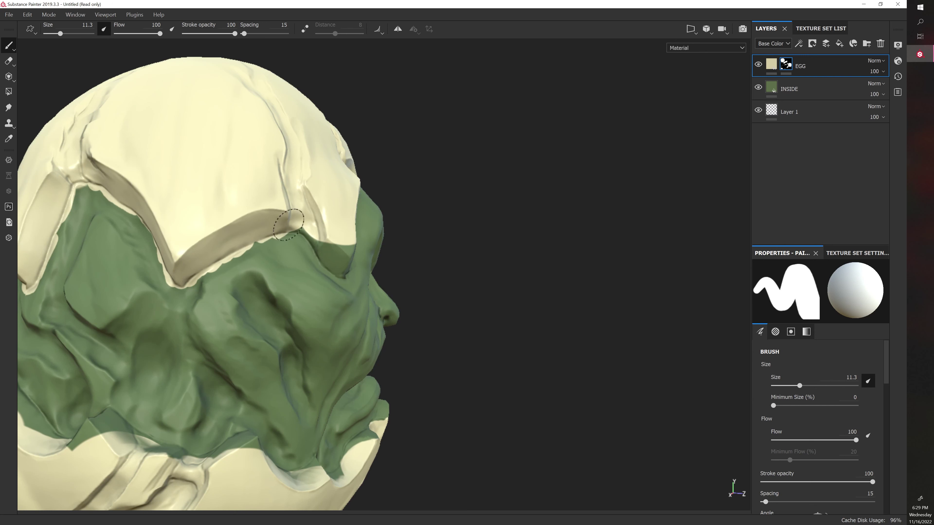
alt+drag(425, 207, 394, 205)
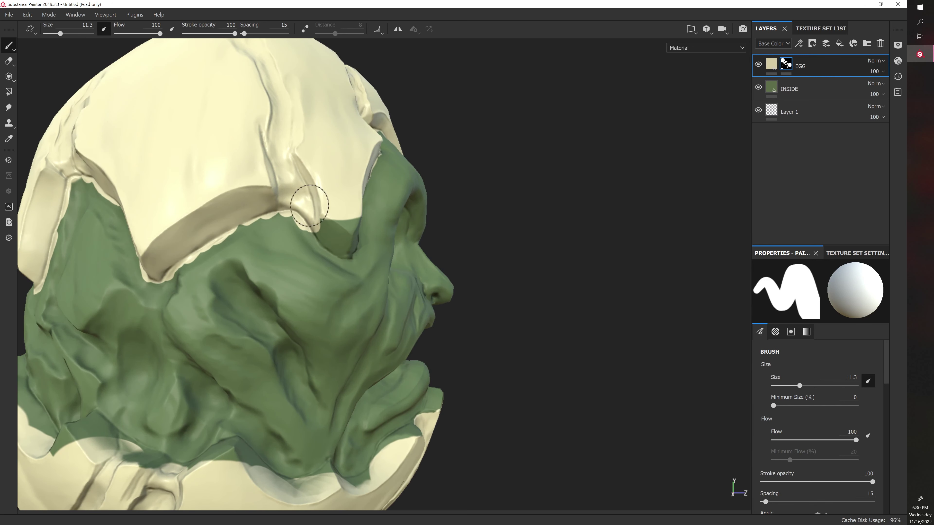
Step: Paint the EGG mask over the opposite temple piece's tip and up its broken edge to the forehead crack
alt+drag(500, 219, 392, 262)
shift+right_drag(581, 169, 598, 179)
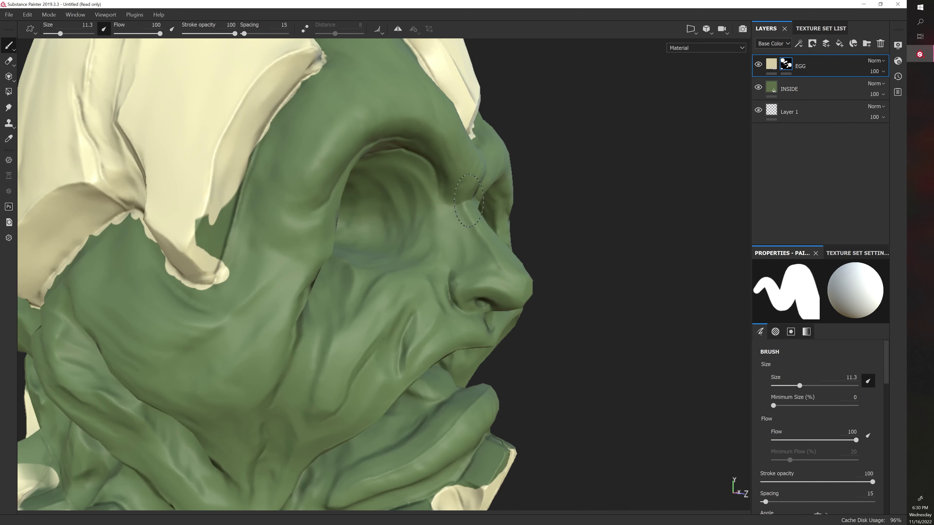
scroll(394, 197, down, 3)
mouse_move(250, 208)
mouse_down()
mouse_move(273, 230)
mouse_move(287, 176)
mouse_up()
alt+drag(510, 193, 456, 162)
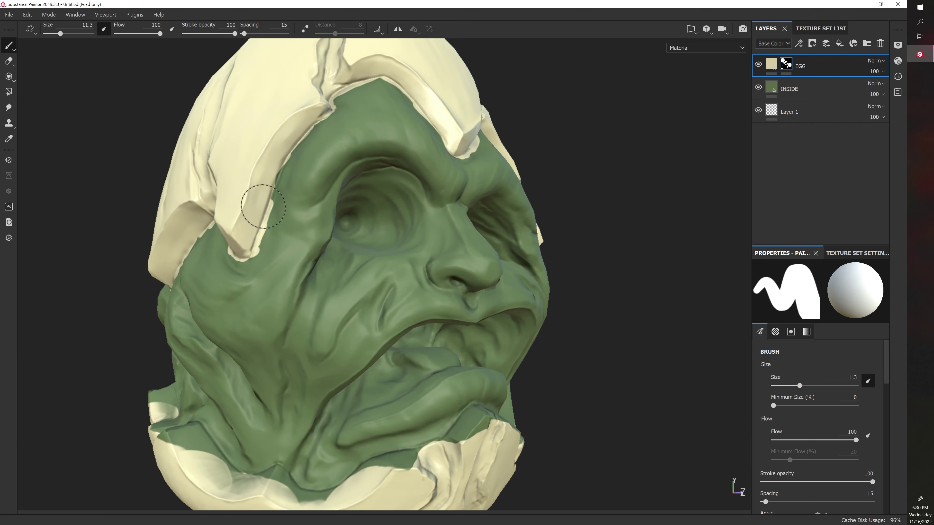
drag(263, 207, 329, 107)
alt+drag(585, 206, 555, 224)
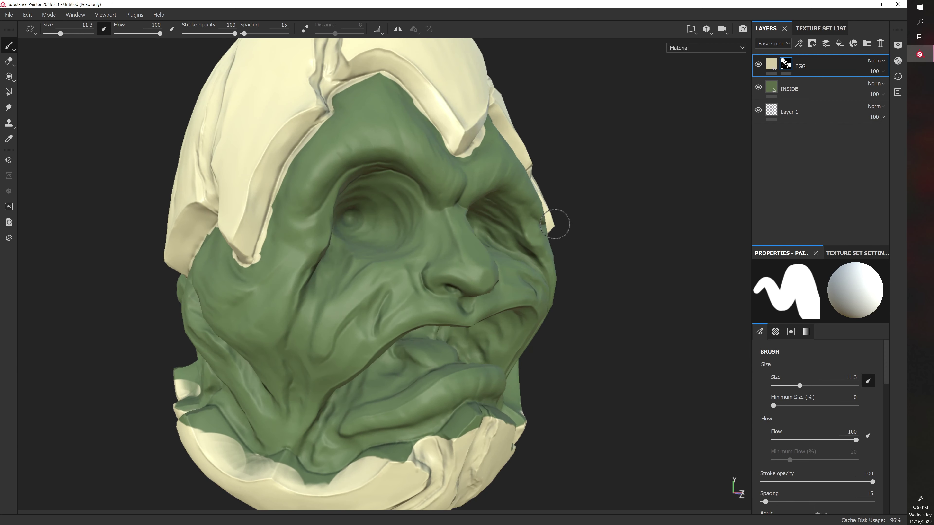
Step: Enlarge the brush to 12.68 and paint the EGG mask along the lower shell's broken rim beneath the cheek
mouse_move(474, 173)
alt+mouse_down()
mouse_move(421, 202)
mouse_move(308, 297)
mouse_move(354, 244)
mouse_move(400, 313)
mouse_move(412, 268)
alt+mouse_up()
alt+right_drag(386, 290, 414, 292)
alt+drag(415, 292, 492, 287)
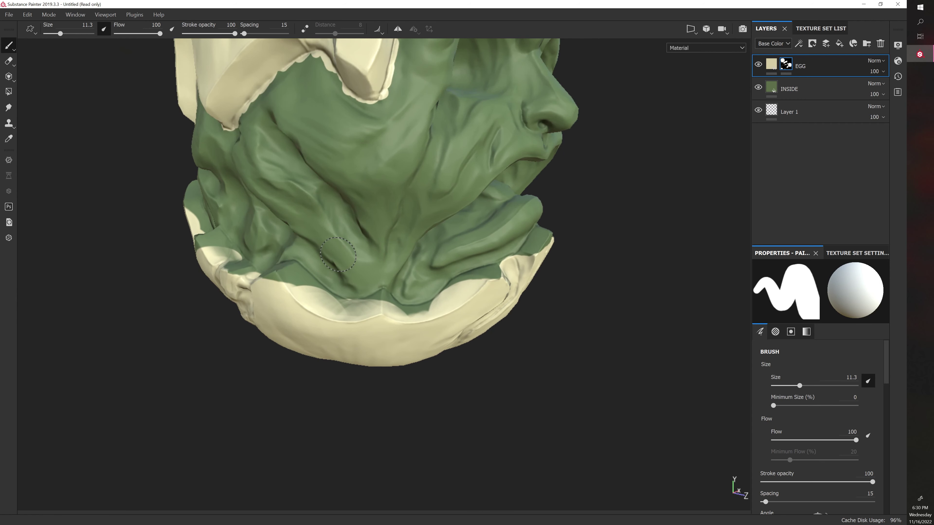
ctrl+right_drag(338, 254, 344, 255)
alt+drag(266, 364, 386, 411)
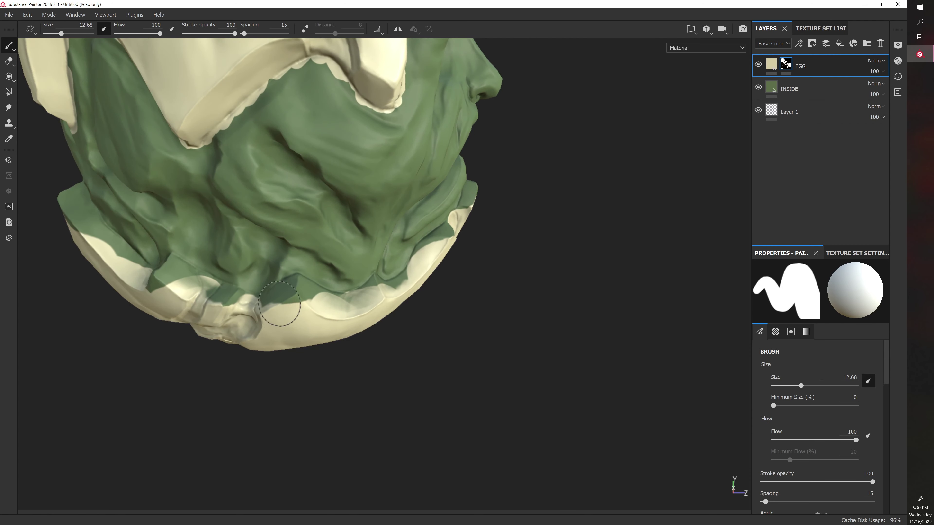
mouse_move(280, 313)
mouse_down()
mouse_move(287, 282)
mouse_move(313, 304)
mouse_move(358, 294)
mouse_move(347, 309)
mouse_move(401, 288)
mouse_move(390, 280)
mouse_move(407, 284)
mouse_up()
mouse_move(450, 315)
alt+mouse_down()
mouse_move(418, 305)
mouse_move(463, 275)
alt+mouse_up()
Step: Paint the EGG mask along the lower shell's front rim below the chin and around to the other side
mouse_move(606, 272)
alt+middle_down()
mouse_move(344, 278)
mouse_move(416, 323)
alt+middle_up()
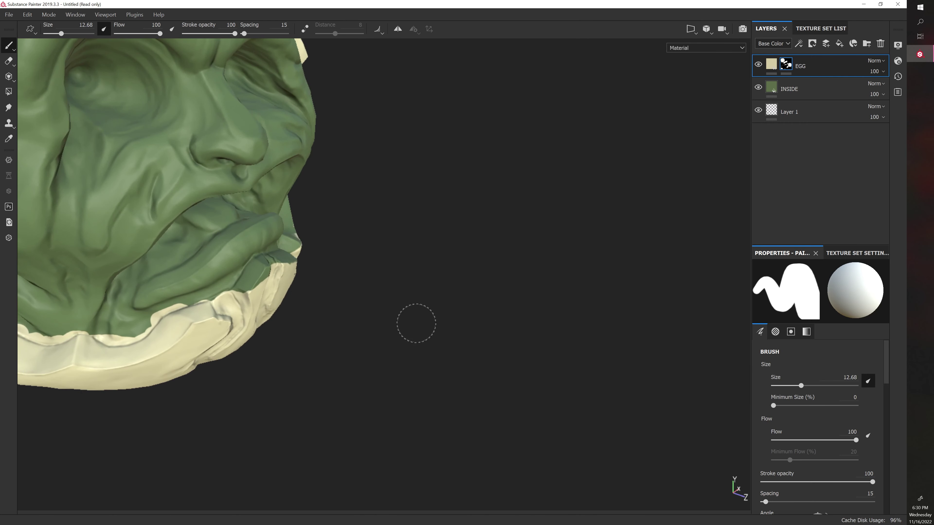
mouse_move(202, 307)
mouse_down()
mouse_move(259, 264)
mouse_move(262, 292)
mouse_move(198, 382)
mouse_move(235, 315)
mouse_move(330, 355)
mouse_move(347, 345)
mouse_up()
alt+middle_drag(427, 365, 323, 349)
mouse_move(213, 323)
mouse_down()
mouse_move(282, 286)
mouse_move(297, 265)
mouse_up()
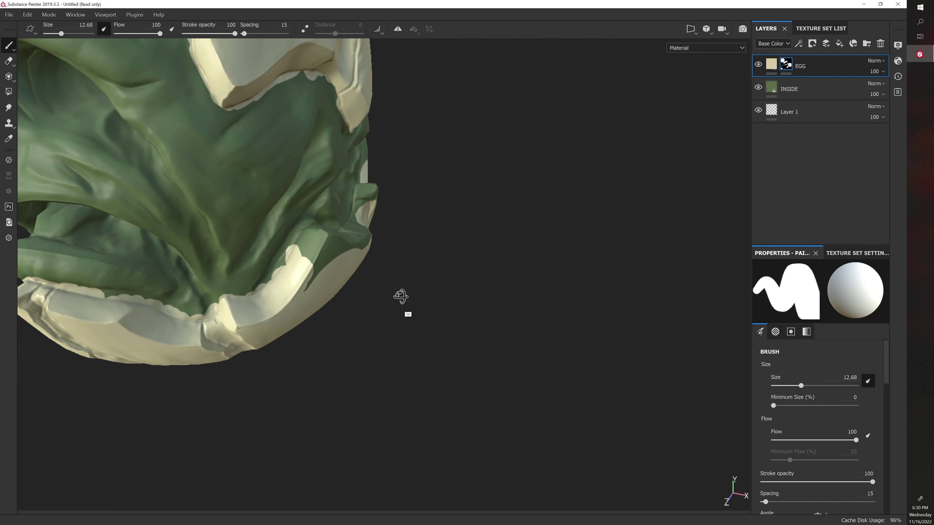
Step: Paint the EGG mask over the raised peak of the lower shell's side rim and down its far slope
alt+drag(400, 297, 388, 337)
mouse_move(283, 262)
mouse_down()
mouse_move(314, 241)
mouse_move(314, 272)
mouse_up()
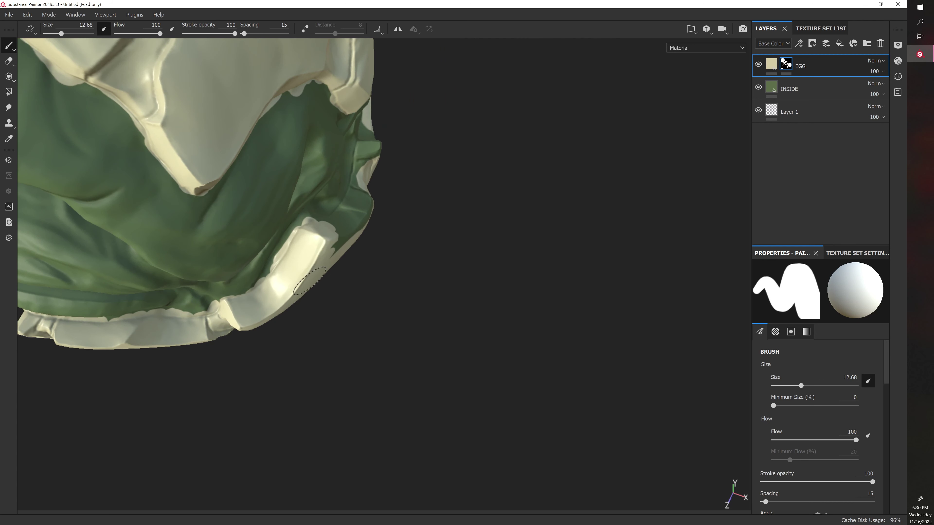
mouse_move(362, 303)
alt+mouse_down()
mouse_move(305, 239)
mouse_move(280, 234)
alt+mouse_up()
mouse_move(300, 315)
alt+mouse_down()
mouse_move(444, 365)
mouse_move(326, 321)
mouse_move(458, 323)
mouse_move(428, 316)
alt+mouse_up()
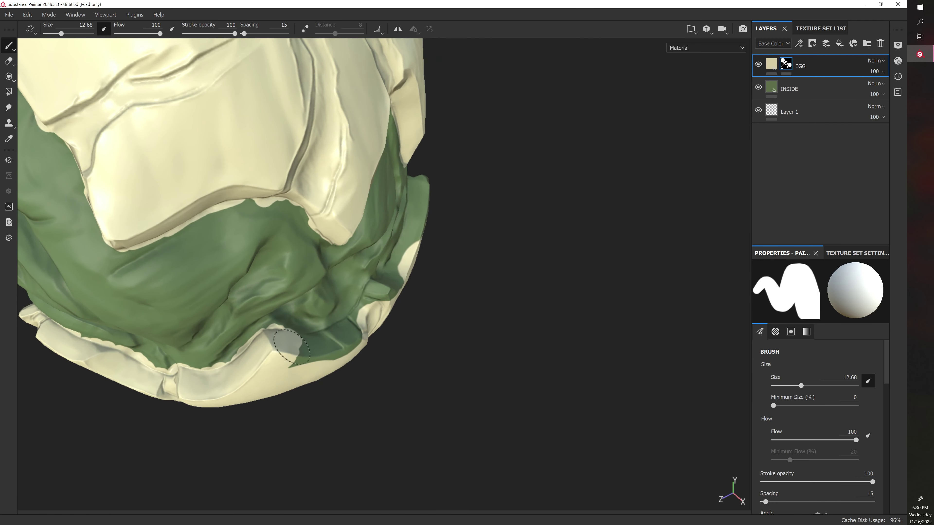
mouse_move(291, 346)
mouse_down()
mouse_move(296, 354)
mouse_move(346, 332)
mouse_move(378, 281)
mouse_up()
Step: Paint the EGG mask along the lower shell's rim past the side crack and up the slope toward the back
alt+middle_drag(437, 261, 330, 258)
alt+right_drag(329, 258, 371, 265)
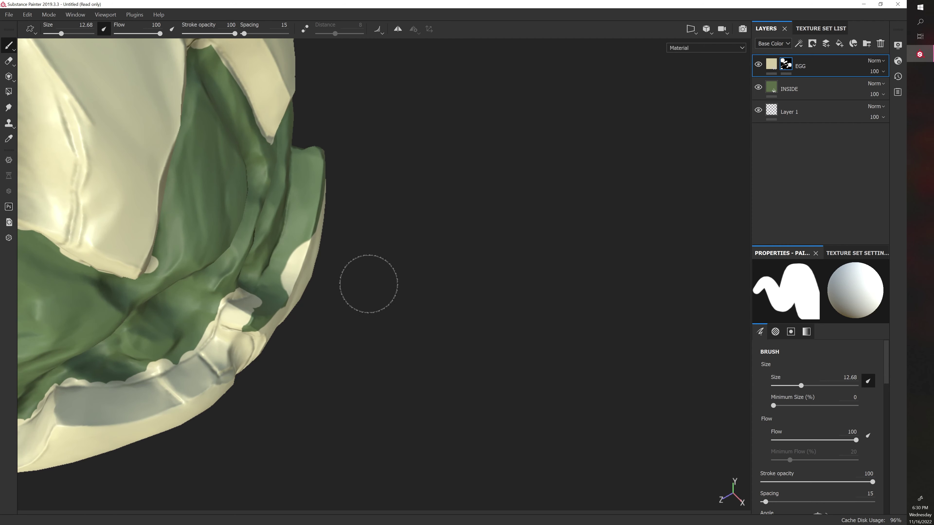
mouse_move(271, 317)
alt+mouse_down()
mouse_move(318, 327)
mouse_move(257, 305)
alt+mouse_up()
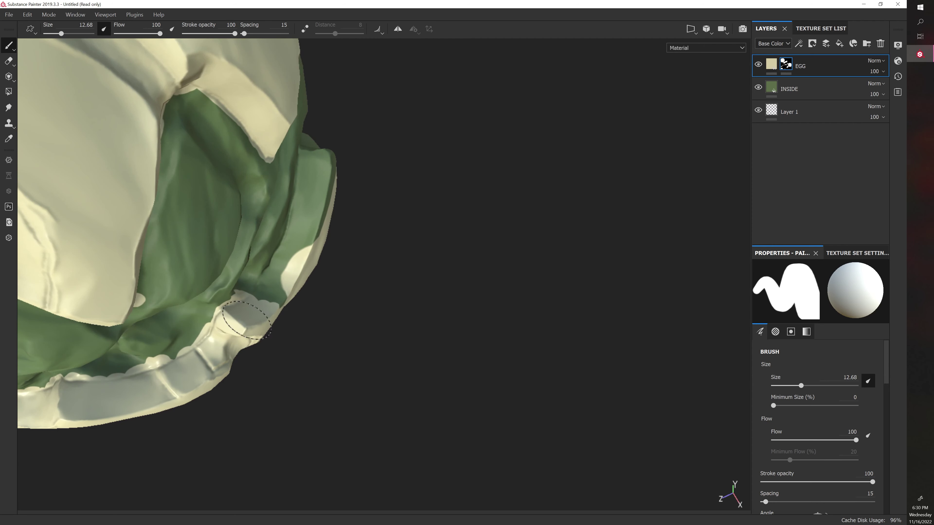
mouse_move(358, 299)
alt+mouse_down()
mouse_move(388, 235)
mouse_move(316, 253)
alt+mouse_up()
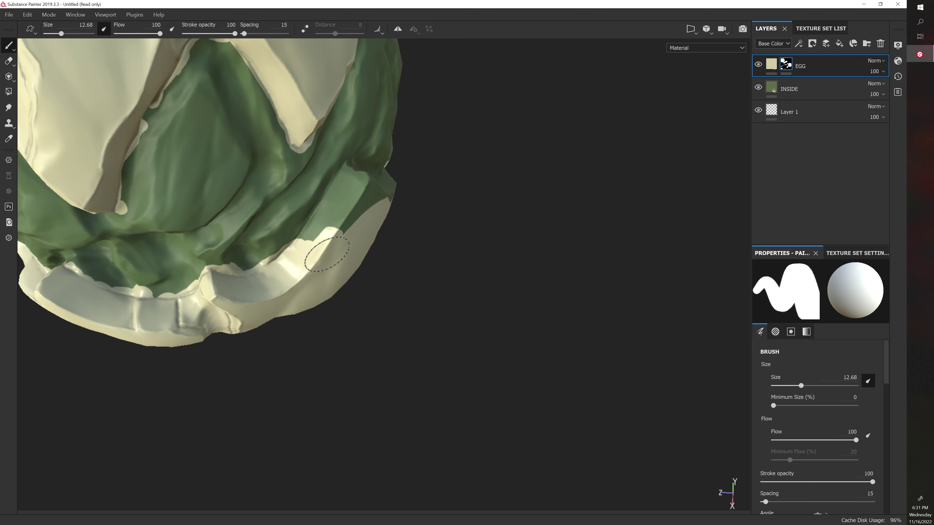
alt+middle_drag(357, 243, 329, 306)
scroll(329, 307, down, 2)
scroll(421, 297, up, 3)
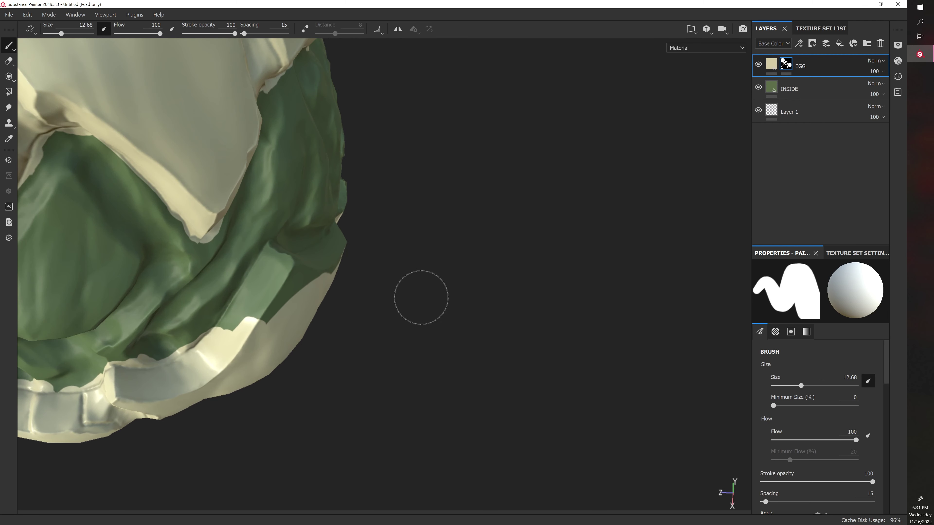
mouse_move(228, 324)
mouse_down()
mouse_move(267, 261)
mouse_move(244, 317)
mouse_move(290, 262)
mouse_up()
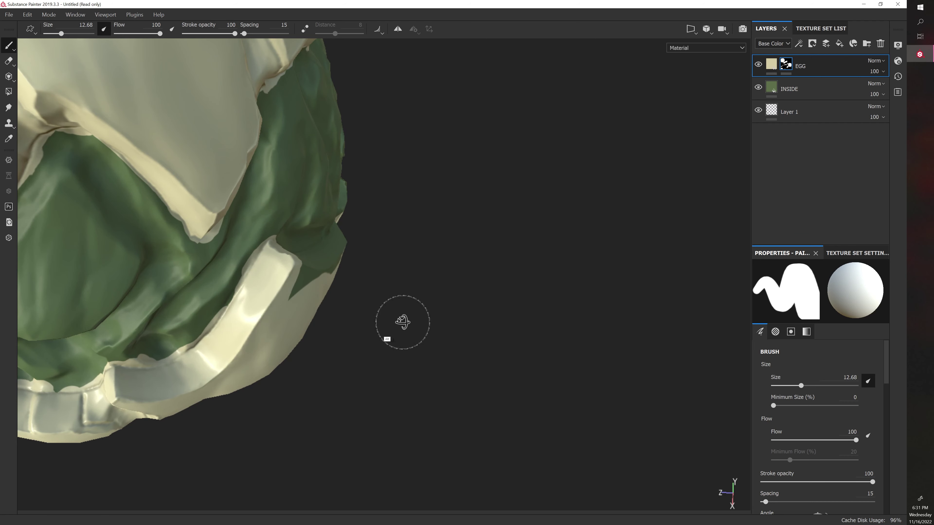
Step: Paint the EGG mask along the lower shell's long curved back rim, across the rear crack and onto the adjoining section
alt+drag(396, 323, 220, 255)
scroll(221, 256, up, 2)
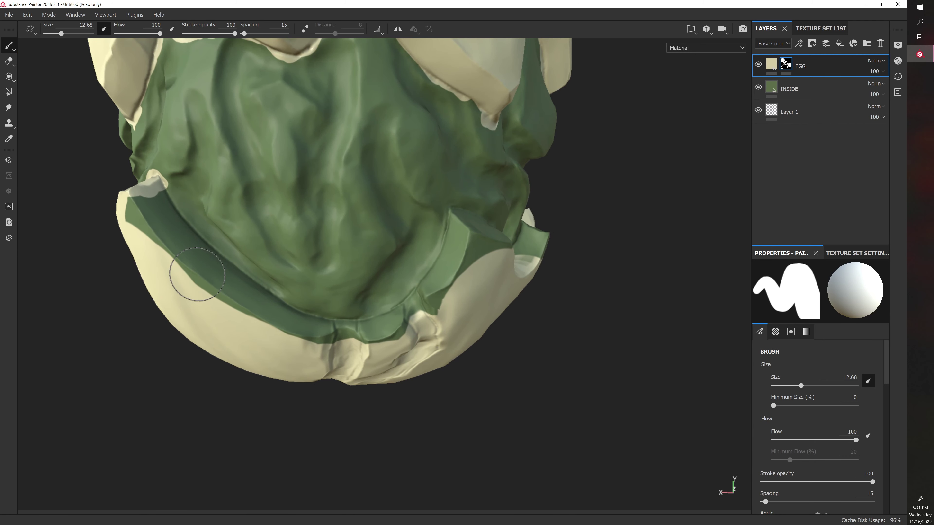
mouse_move(135, 199)
mouse_down()
mouse_move(156, 246)
mouse_move(184, 234)
mouse_up()
mouse_move(206, 251)
mouse_down()
mouse_move(220, 283)
mouse_move(251, 283)
mouse_move(277, 326)
mouse_move(288, 318)
mouse_move(306, 330)
mouse_up()
mouse_move(307, 329)
alt+mouse_down()
mouse_move(278, 453)
mouse_move(323, 332)
mouse_move(356, 332)
alt+mouse_up()
alt+drag(330, 379, 318, 387)
drag(369, 331, 408, 324)
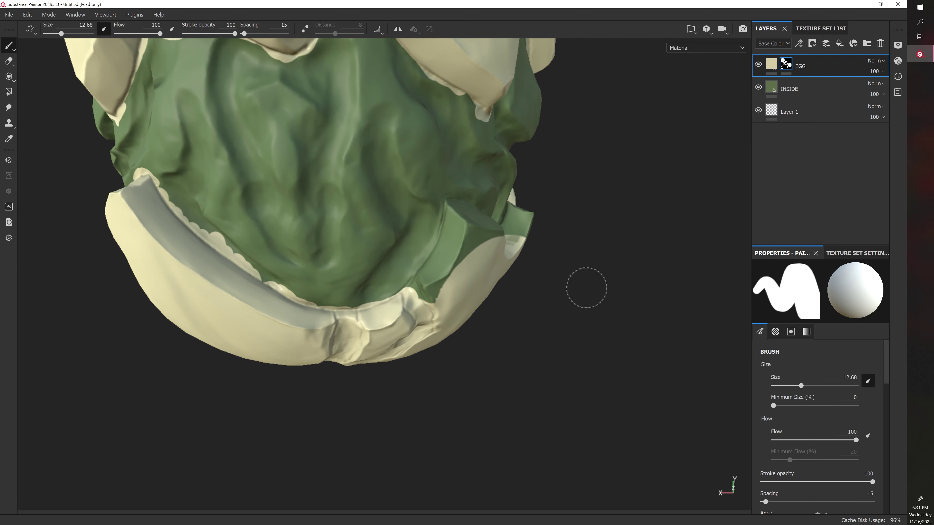
Step: Paint the EGG mask over the remaining green rim section and peak of the lower shell beside the rear crack
alt+drag(585, 286, 527, 307)
mouse_move(395, 207)
mouse_down()
mouse_move(371, 291)
mouse_move(403, 224)
mouse_move(277, 260)
mouse_move(391, 310)
mouse_up()
mouse_move(133, 286)
mouse_down()
mouse_move(136, 335)
mouse_move(143, 309)
mouse_move(175, 333)
mouse_move(200, 309)
mouse_move(294, 313)
mouse_move(313, 292)
mouse_move(371, 387)
mouse_move(205, 334)
mouse_move(263, 305)
mouse_up()
drag(205, 387, 207, 360)
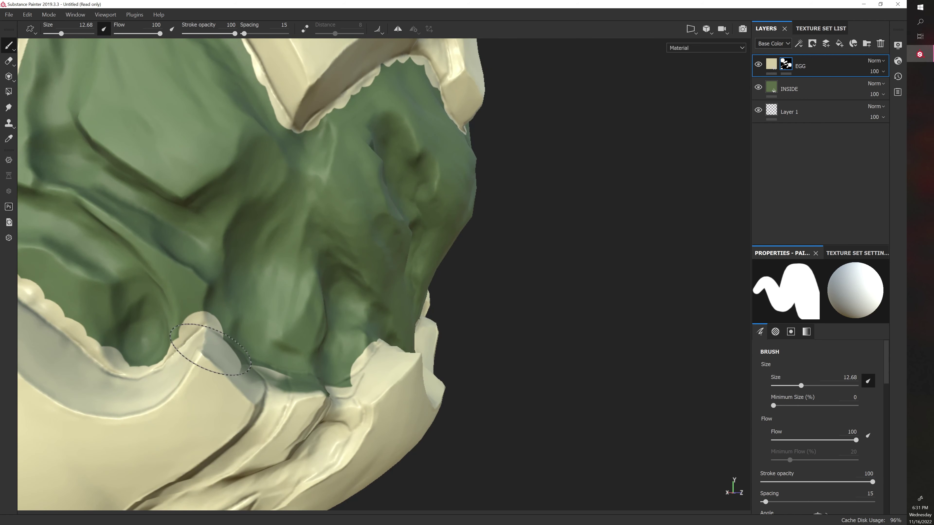
alt+right_drag(431, 361, 582, 366)
alt+drag(581, 367, 391, 393)
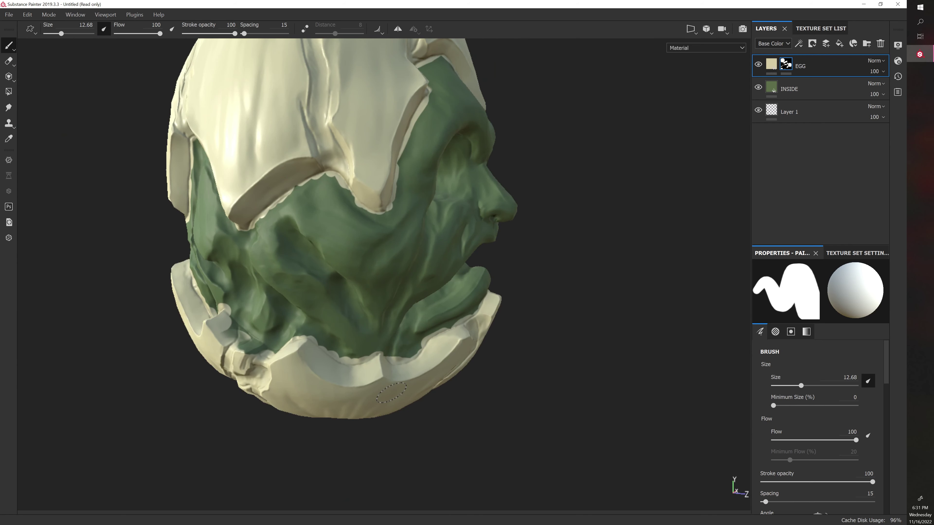
mouse_move(220, 311)
mouse_down()
mouse_move(219, 333)
mouse_move(257, 345)
mouse_move(267, 479)
mouse_up()
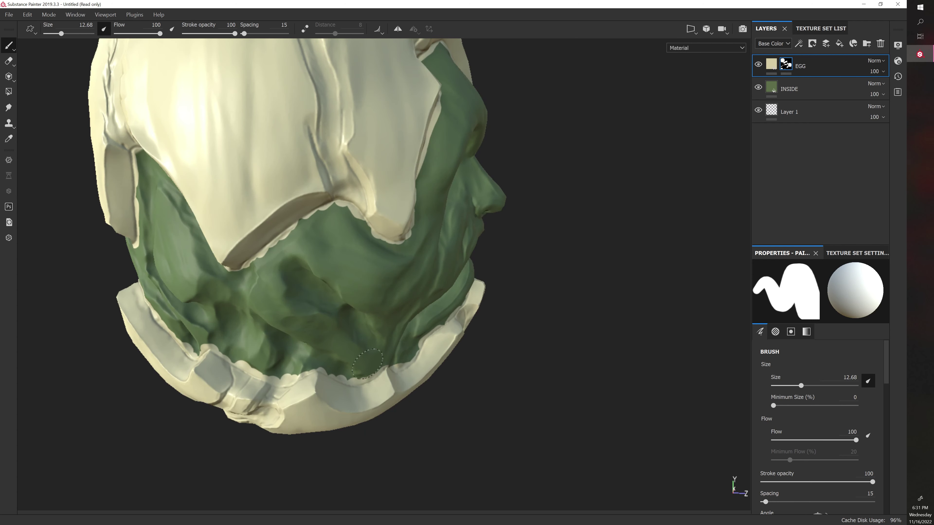
Step: Inspect the egg's mask coverage in the Base Color channel view, and return to the Material view
click(689, 48)
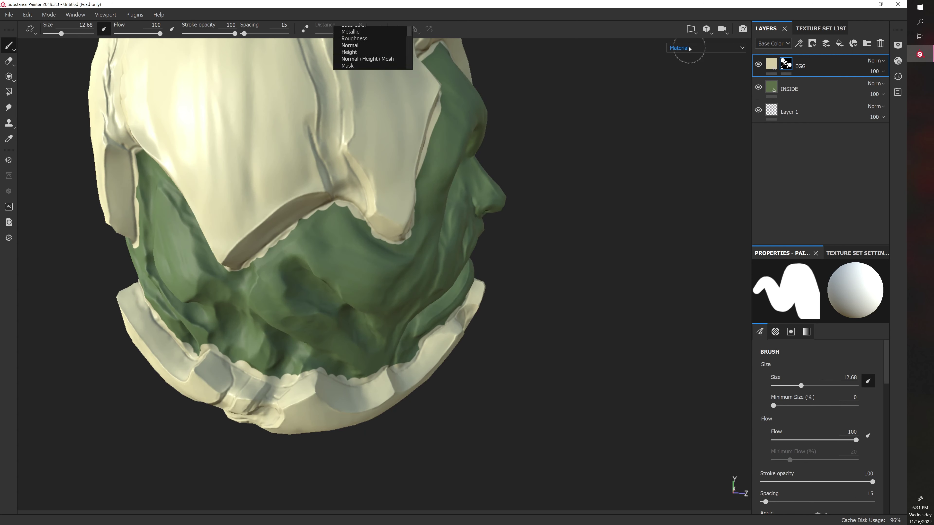
click(684, 63)
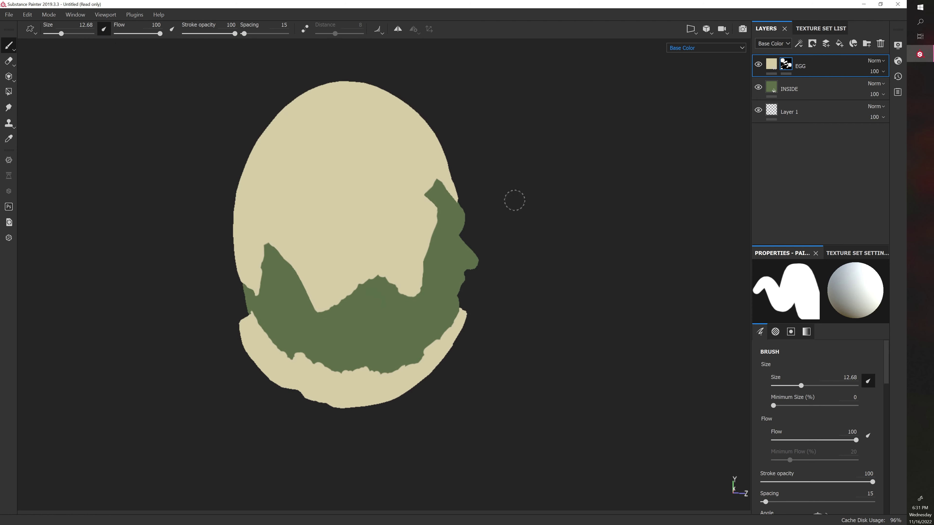
mouse_move(514, 201)
alt+mouse_down()
mouse_move(579, 209)
mouse_move(578, 189)
mouse_move(525, 192)
mouse_move(534, 173)
mouse_move(507, 190)
mouse_move(536, 227)
mouse_move(530, 257)
mouse_move(472, 230)
mouse_move(527, 214)
mouse_move(527, 301)
mouse_move(582, 154)
mouse_move(663, 210)
mouse_move(544, 127)
mouse_move(321, 271)
mouse_move(485, 282)
mouse_move(544, 364)
mouse_move(527, 359)
mouse_move(515, 271)
mouse_move(565, 248)
mouse_move(550, 236)
mouse_move(477, 300)
mouse_move(463, 299)
mouse_move(517, 326)
mouse_move(581, 267)
mouse_move(567, 214)
mouse_move(554, 396)
alt+mouse_up()
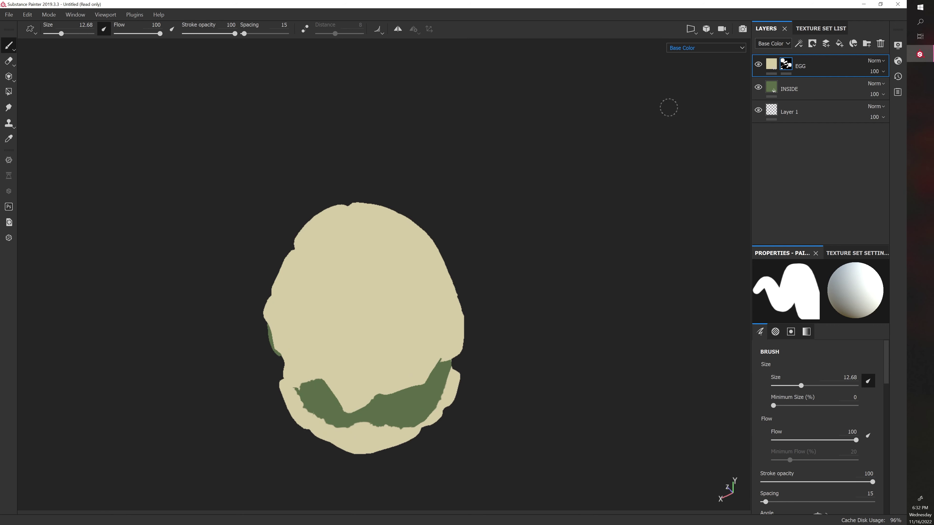
click(678, 47)
click(679, 63)
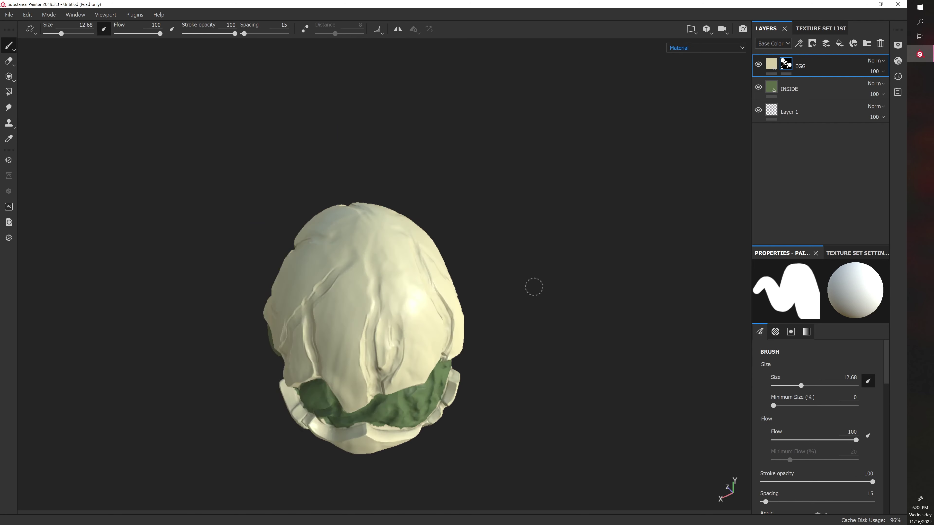
Step: Set the paint brush's grayscale to 0 for removing cream from the EGG mask
scroll(532, 285, up, 3)
scroll(451, 222, up, 3)
alt+drag(540, 262, 546, 204)
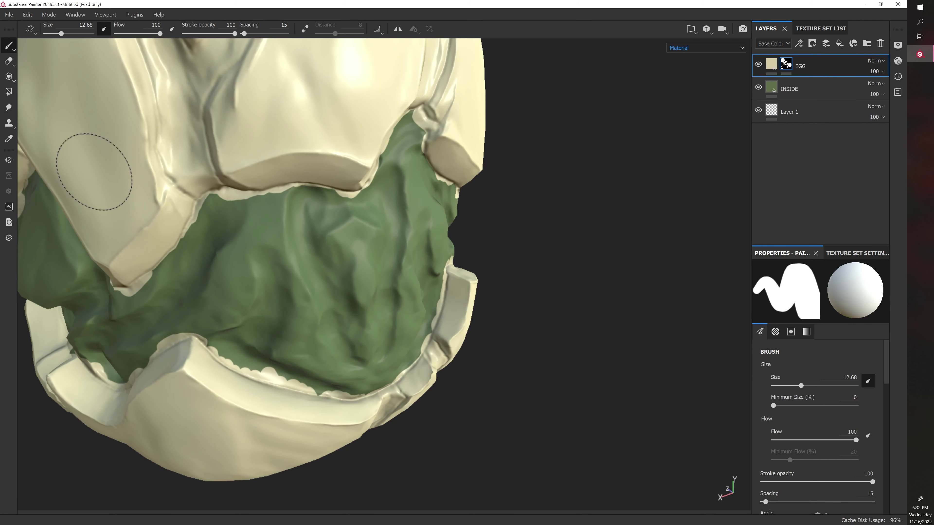
click(8, 61)
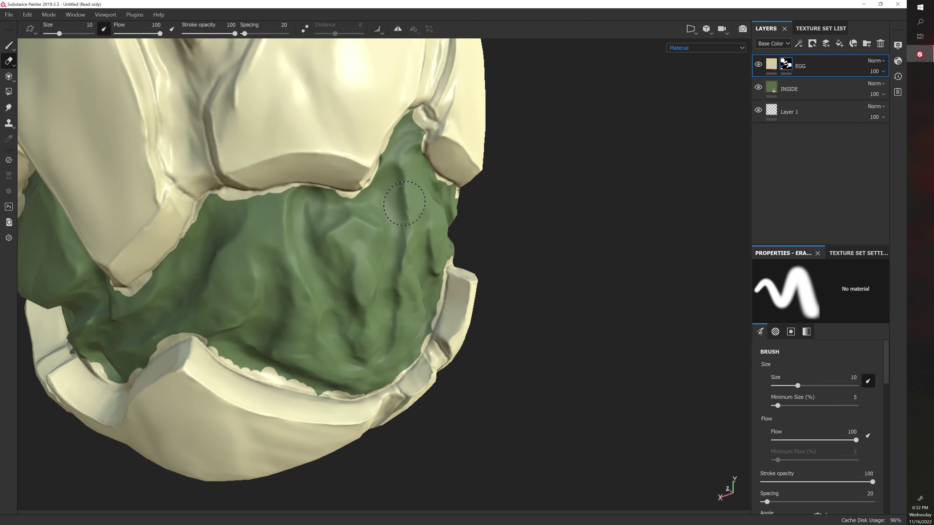
click(8, 45)
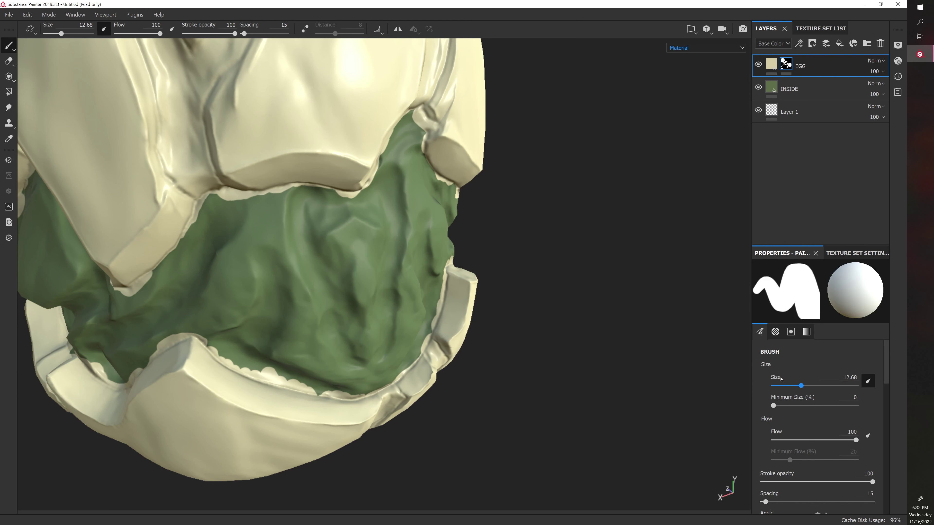
scroll(814, 396, down, 5)
scroll(814, 396, down, 4)
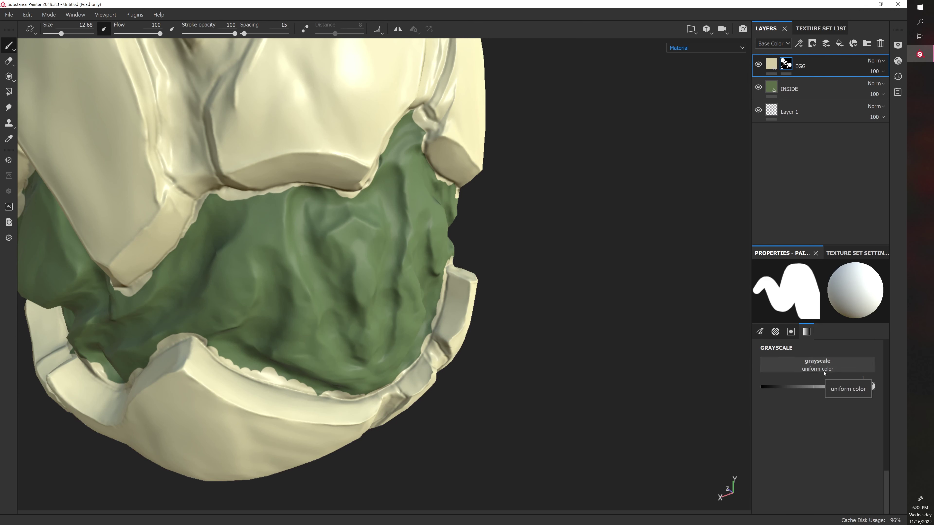
drag(342, 279, 292, 318)
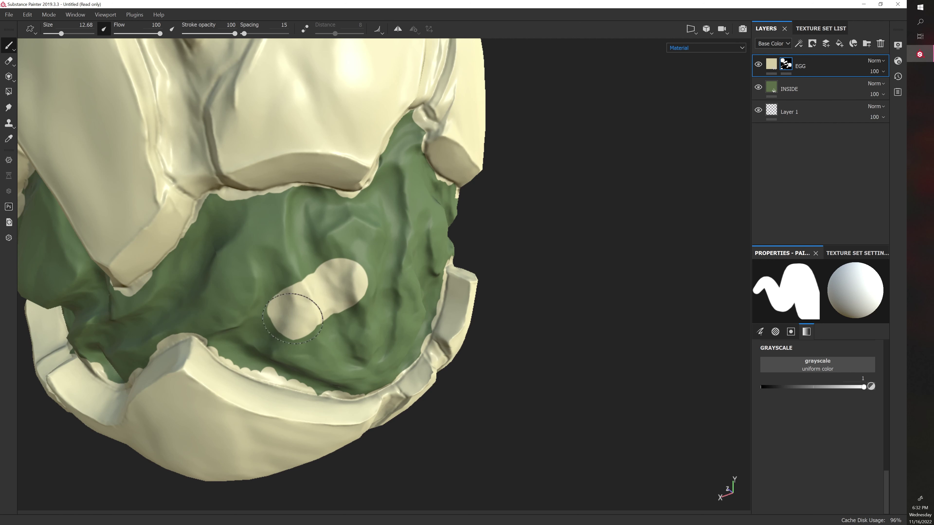
key(ctrl+z)
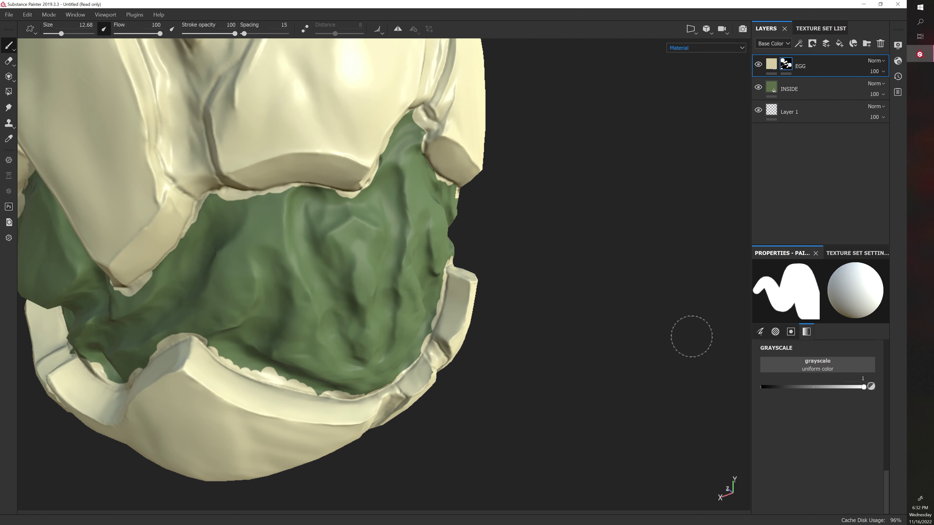
drag(864, 388, 762, 387)
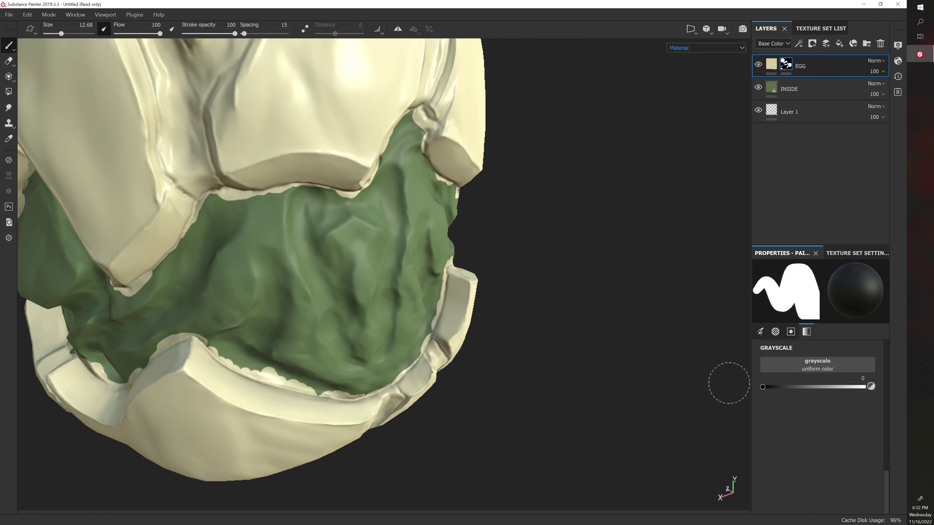
key(ctrl+s)
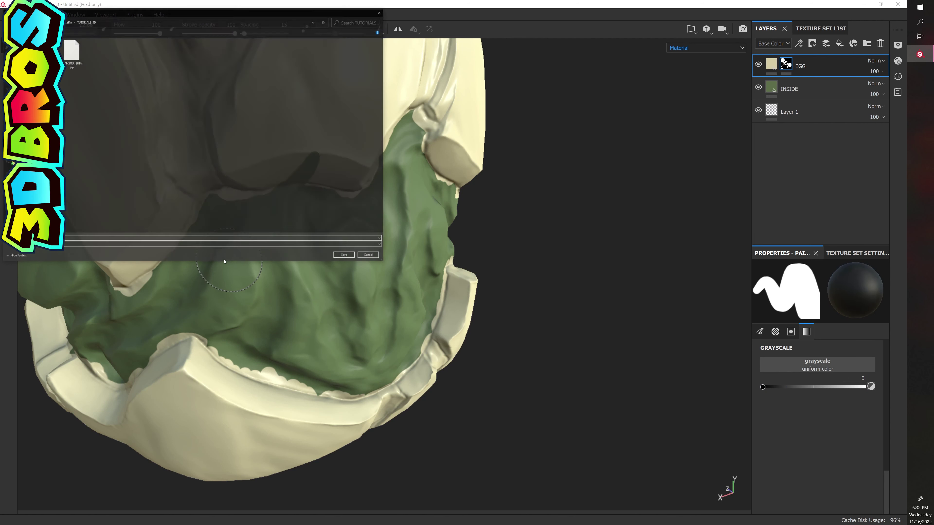
click(369, 256)
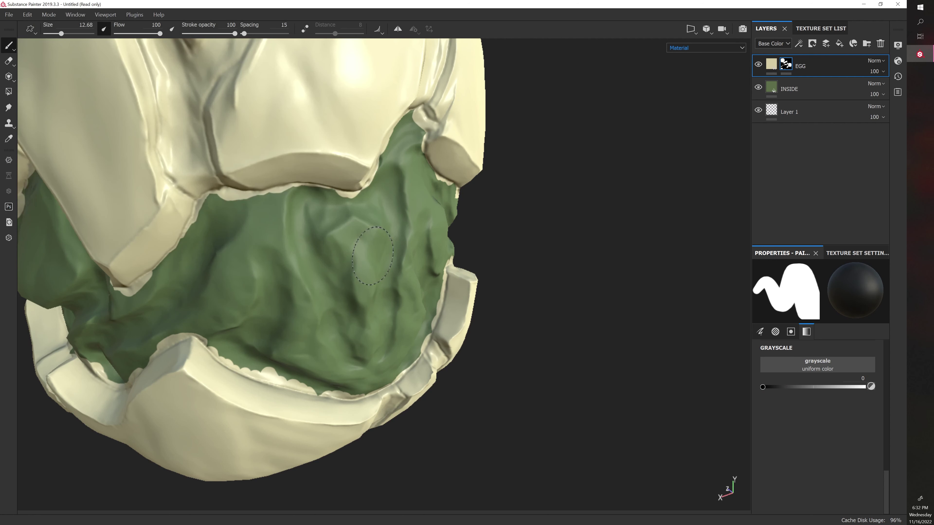
Step: Reduce the brush size to 3.85 and paint out the cream overspill at the notch beside the upper shell's pointed shard
alt+middle_drag(503, 283, 500, 296)
alt+right_drag(500, 296, 435, 281)
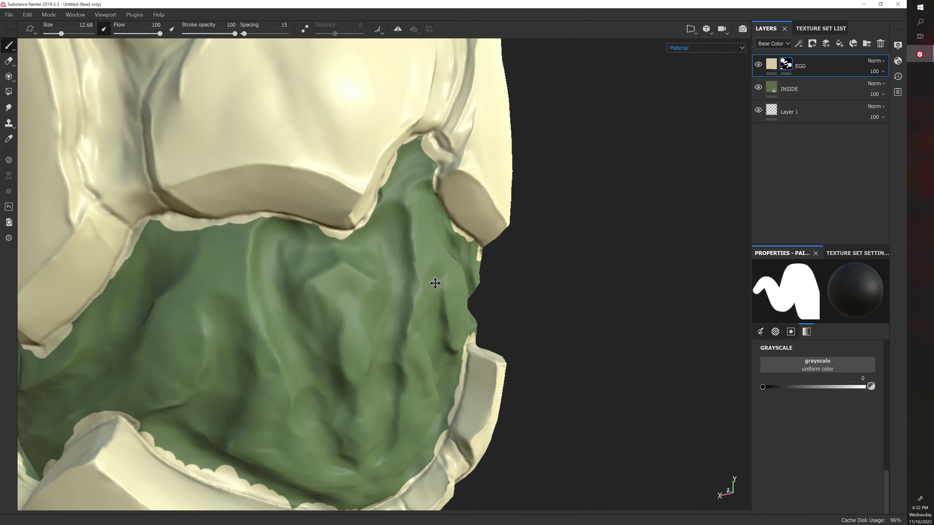
alt+middle_drag(436, 281, 510, 260)
key(bracketleft)
key(bracketleft)
key(bracketleft)
key(bracketleft)
key(bracketleft)
key(bracketleft)
key(bracketleft)
key(bracketleft)
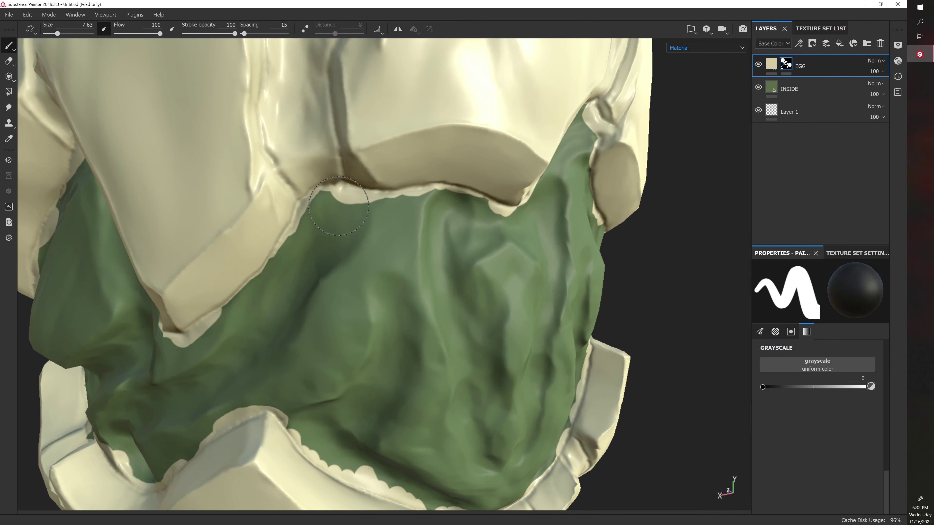
drag(300, 216, 301, 214)
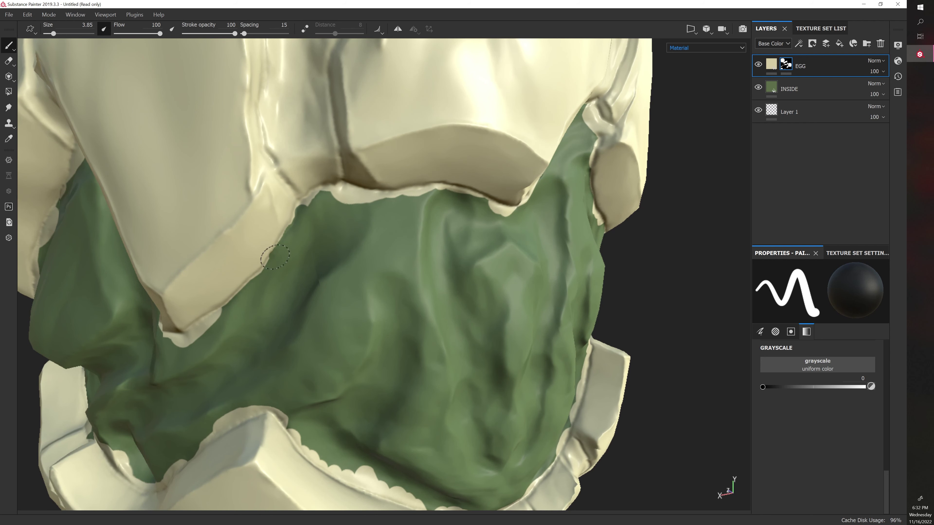
Step: Paint out the cream overspill along the pointed shard's lower edge, reducing the brush size to 2.45 for its tip
mouse_move(268, 259)
alt+mouse_down()
mouse_move(294, 244)
mouse_move(280, 231)
alt+mouse_up()
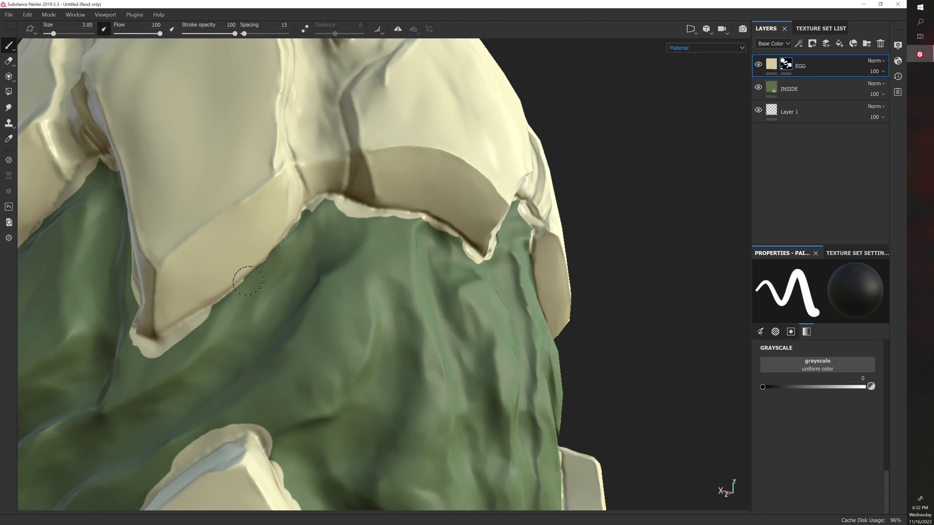
drag(237, 290, 164, 350)
alt+middle_drag(171, 333, 207, 321)
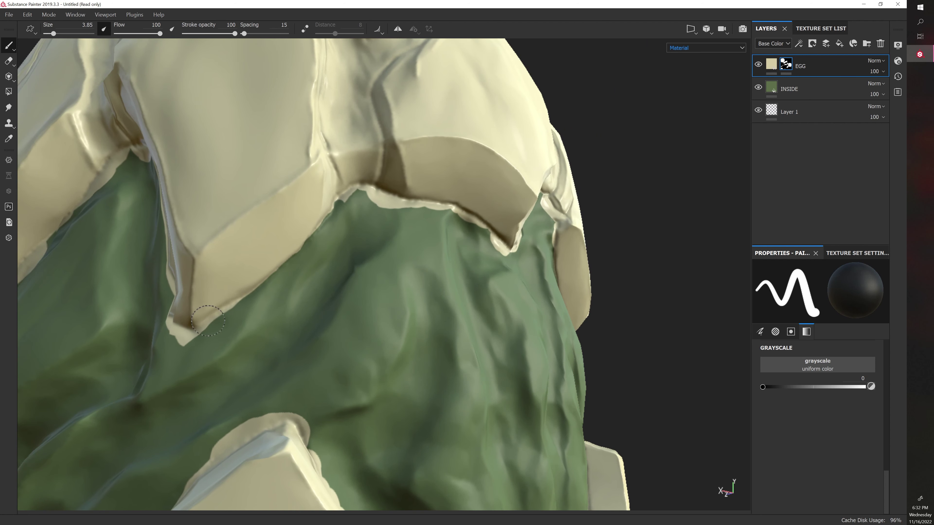
ctrl+right_drag(208, 320, 196, 322)
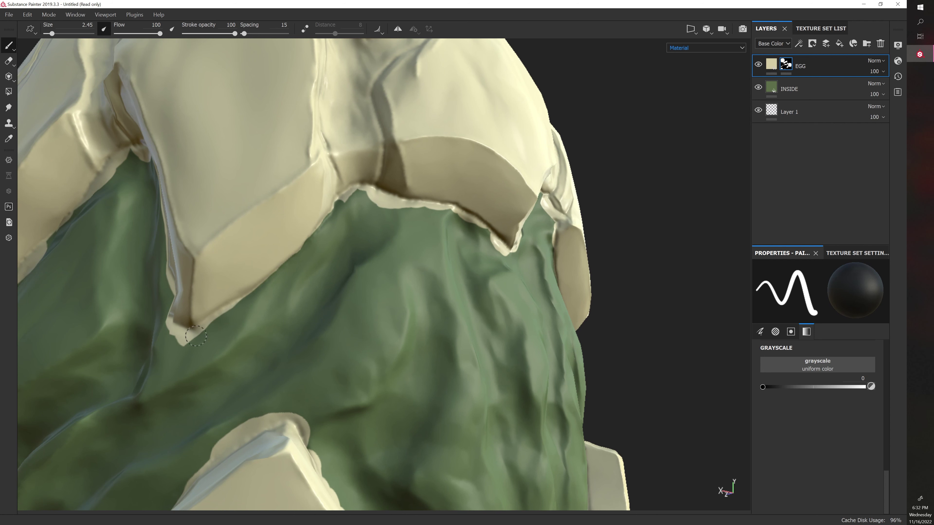
mouse_move(198, 337)
mouse_down()
mouse_move(184, 344)
mouse_move(211, 321)
mouse_move(271, 329)
mouse_move(323, 317)
mouse_up()
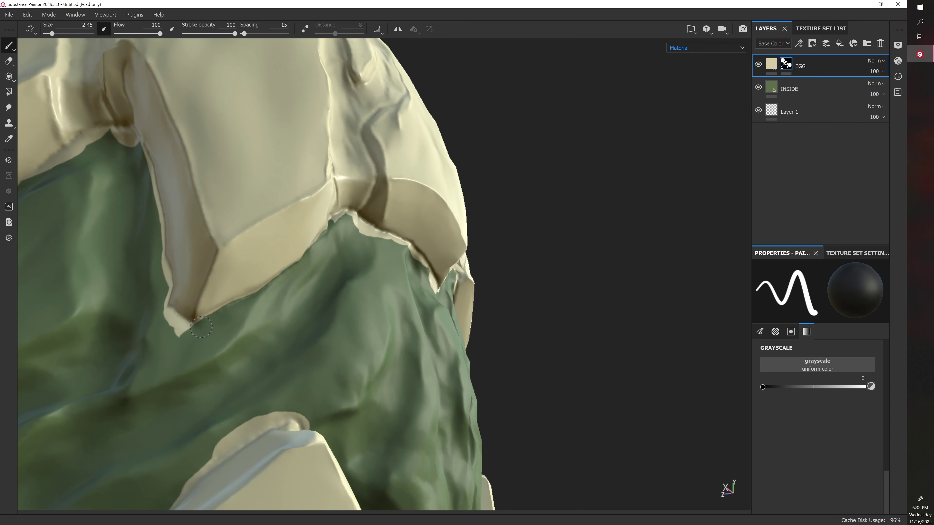
mouse_move(174, 338)
alt+mouse_down()
mouse_move(191, 309)
mouse_move(172, 321)
mouse_move(166, 313)
mouse_move(185, 328)
mouse_move(166, 315)
alt+mouse_up()
key(ctrl+z)
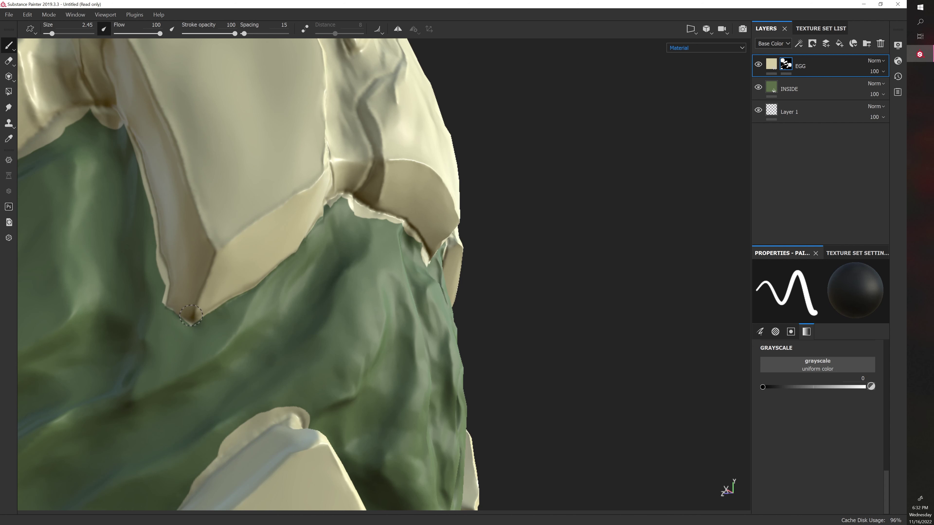
alt+middle_drag(251, 180, 237, 216)
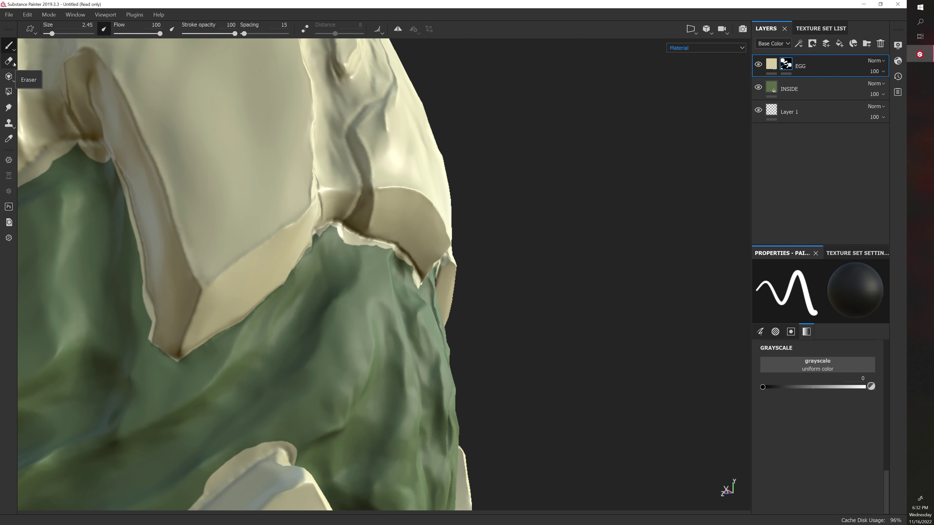
alt+drag(394, 290, 309, 255)
scroll(305, 253, up, 2)
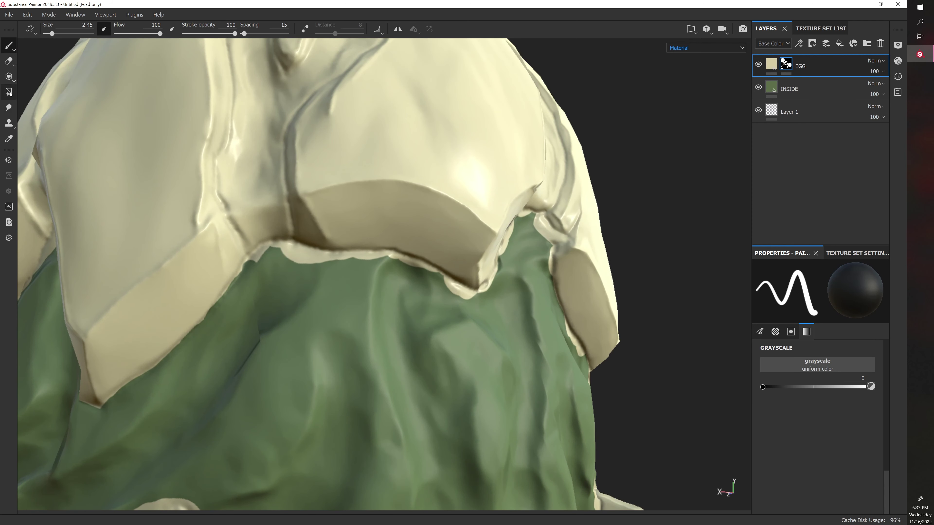
key(e)
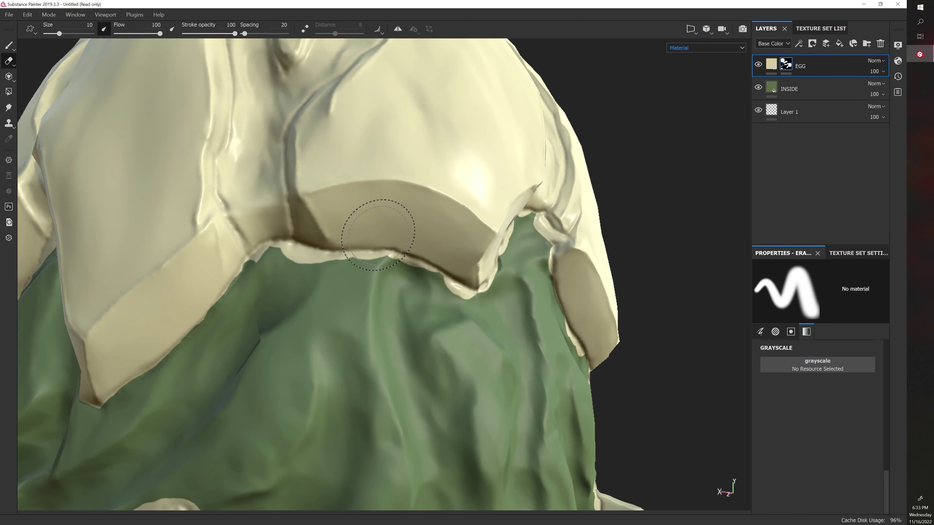
mouse_move(439, 196)
mouse_down()
mouse_move(463, 177)
mouse_move(479, 181)
mouse_up()
key(ctrl+z)
click(9, 45)
Step: Paint out the cream overspill from the notch along the upper shell's arched edge to its pointed corner, enlarging the brush to 3.87
scroll(320, 305, up, 1)
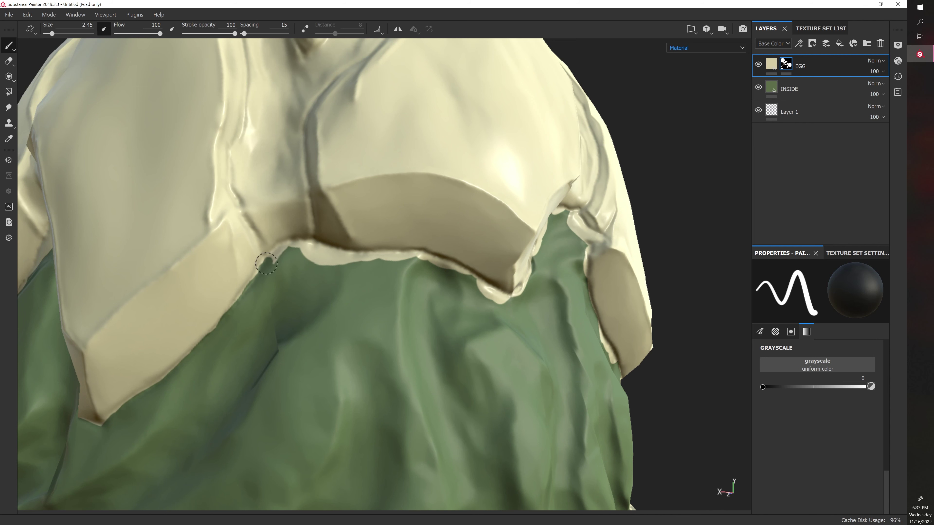
mouse_move(282, 270)
alt+mouse_down()
mouse_move(312, 276)
mouse_move(298, 245)
mouse_move(318, 248)
mouse_move(346, 274)
alt+mouse_up()
key(bracketright)
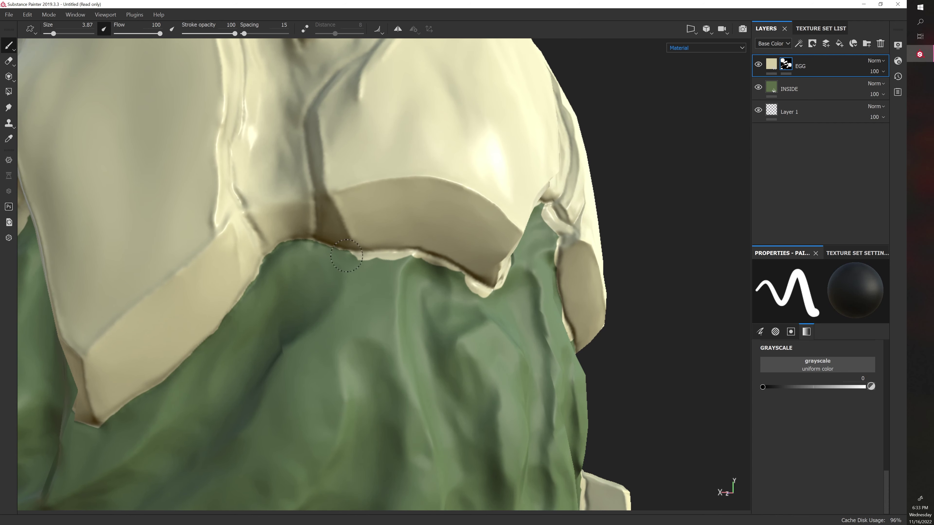
drag(343, 257, 406, 257)
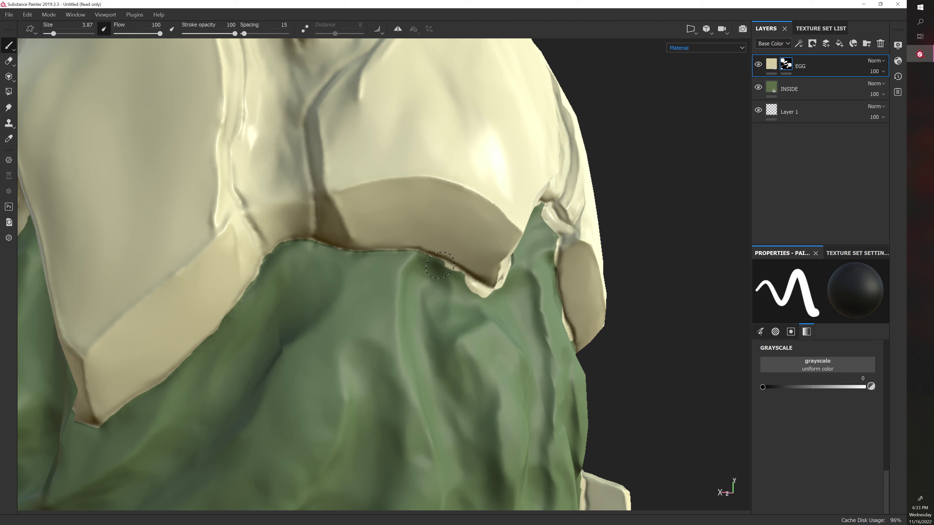
drag(463, 277, 497, 300)
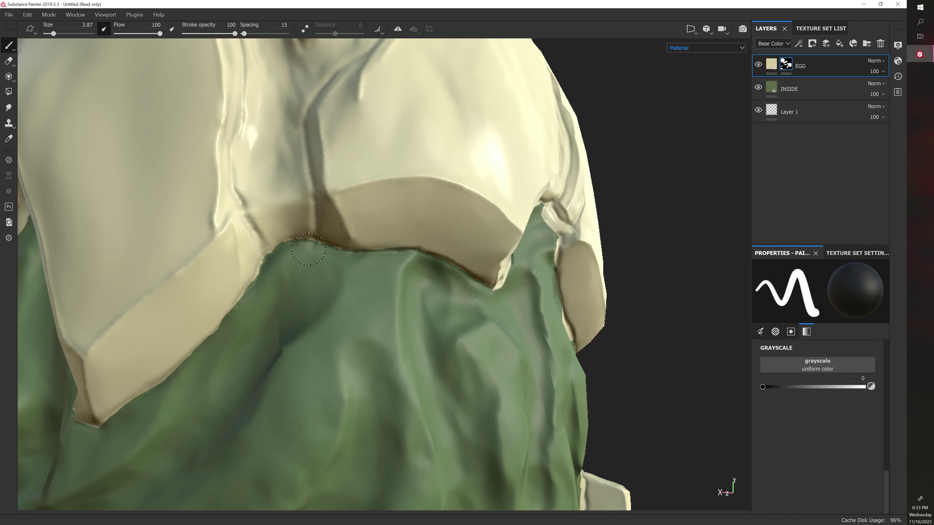
Step: Reduce the brush size to 1.86 for touching up the mask edge at the notch beside the upper shell's pointed shard
alt+drag(309, 249, 330, 265)
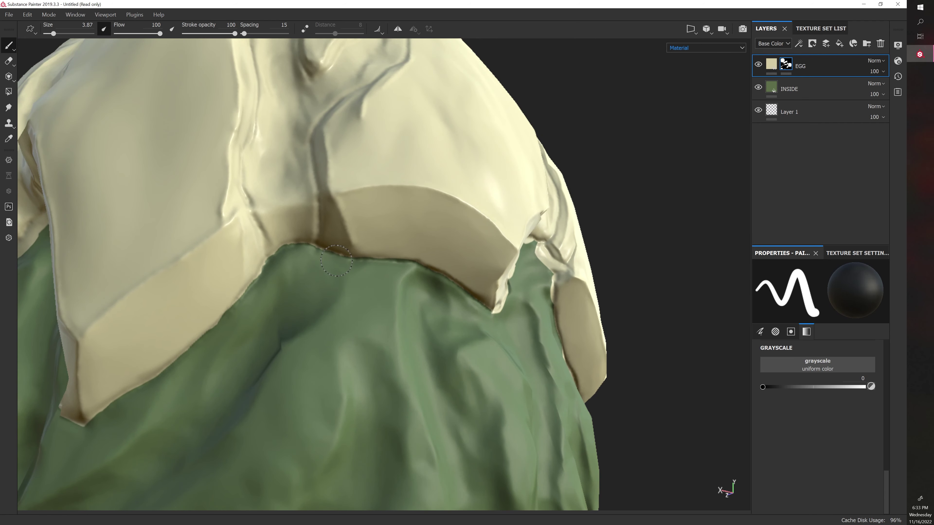
alt+right_drag(330, 266, 206, 281)
alt+middle_drag(206, 281, 269, 263)
alt+right_drag(268, 263, 309, 253)
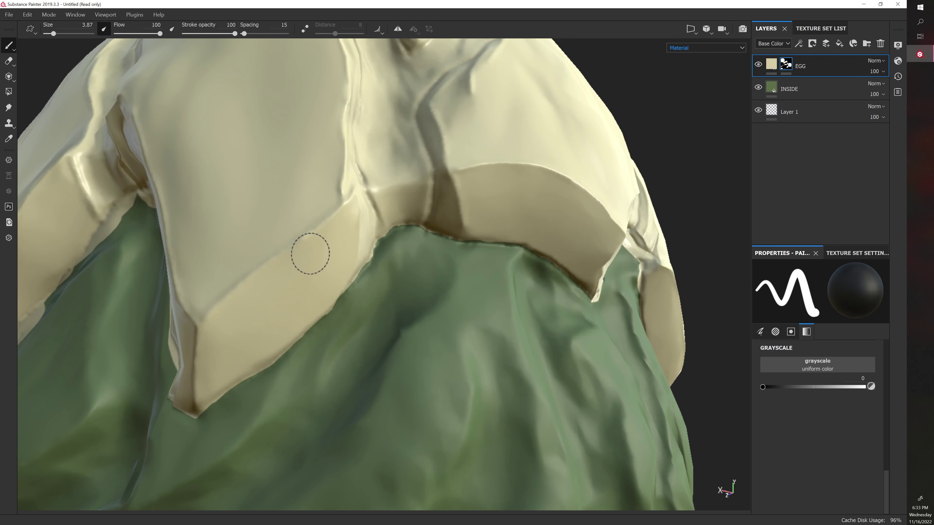
alt+drag(309, 253, 350, 271)
key(bracketleft)
key(bracketleft)
key(bracketleft)
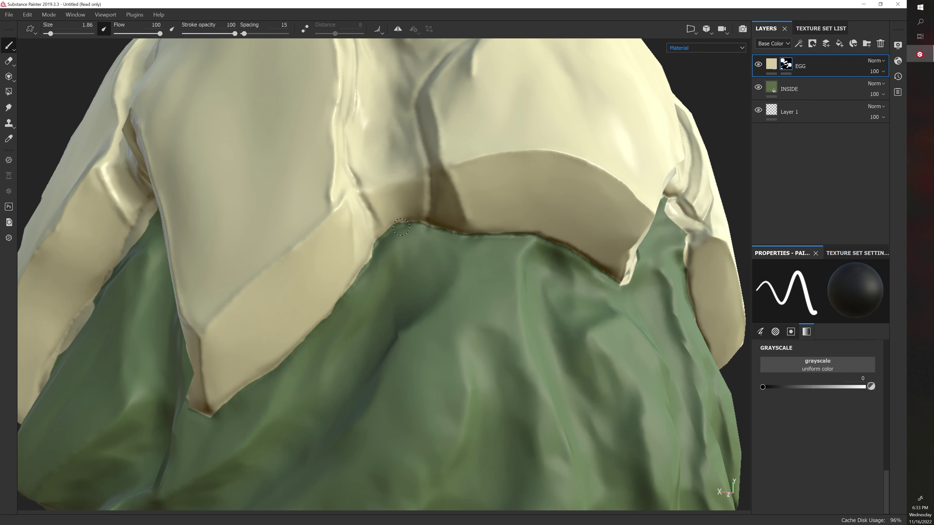
alt+drag(401, 226, 406, 231)
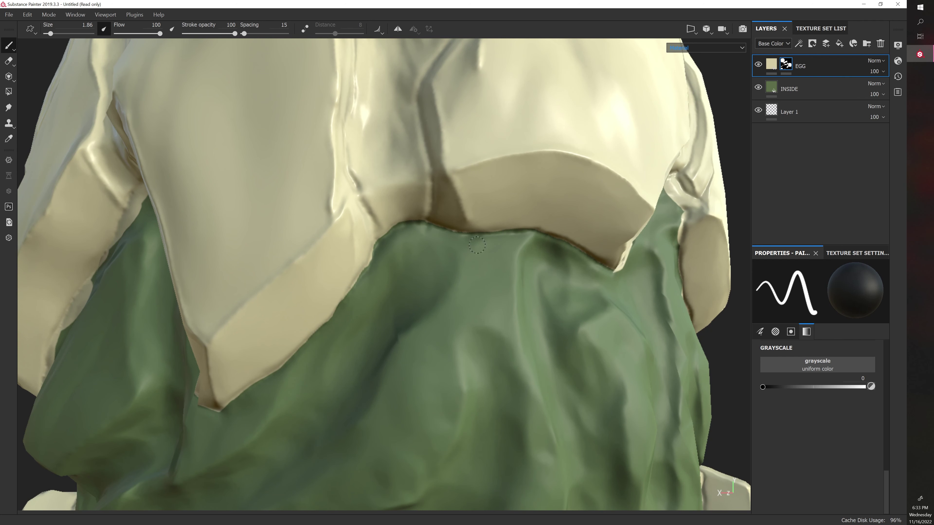
Step: Touch up the EGG mask along the pointed shard's lower edge, removing the cream overspill close to its tip
mouse_move(481, 246)
alt+mouse_down()
mouse_move(490, 230)
mouse_move(372, 257)
mouse_move(351, 283)
alt+mouse_up()
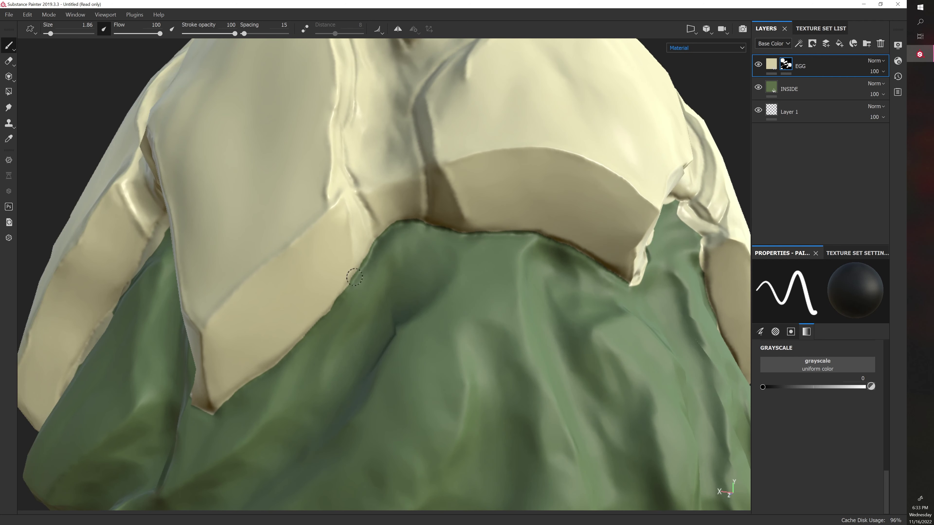
scroll(359, 302, down, 3)
alt+drag(359, 317, 429, 271)
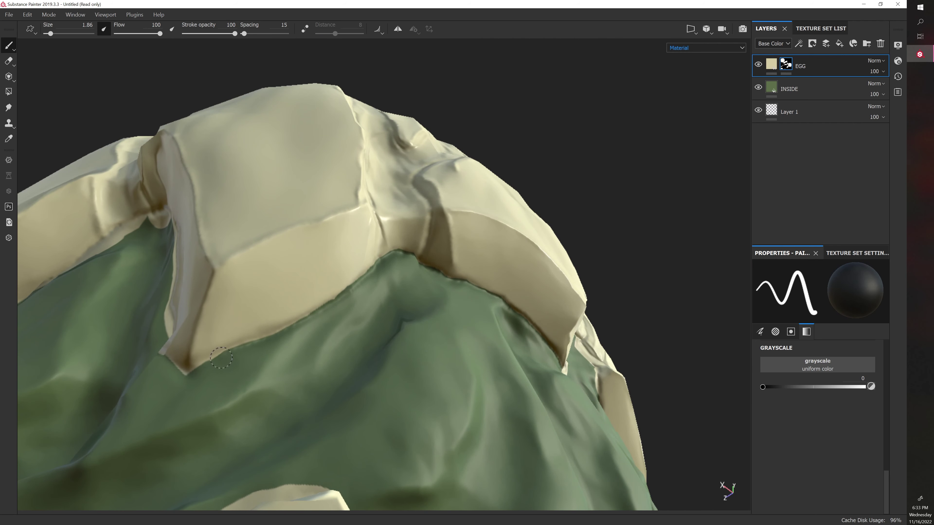
drag(220, 356, 225, 354)
alt+drag(313, 327, 306, 403)
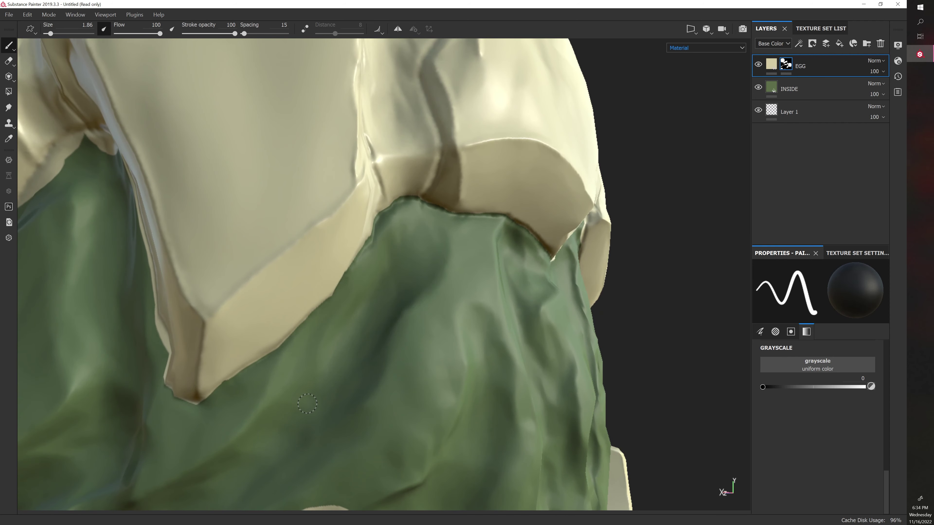
alt+right_drag(307, 404, 319, 358)
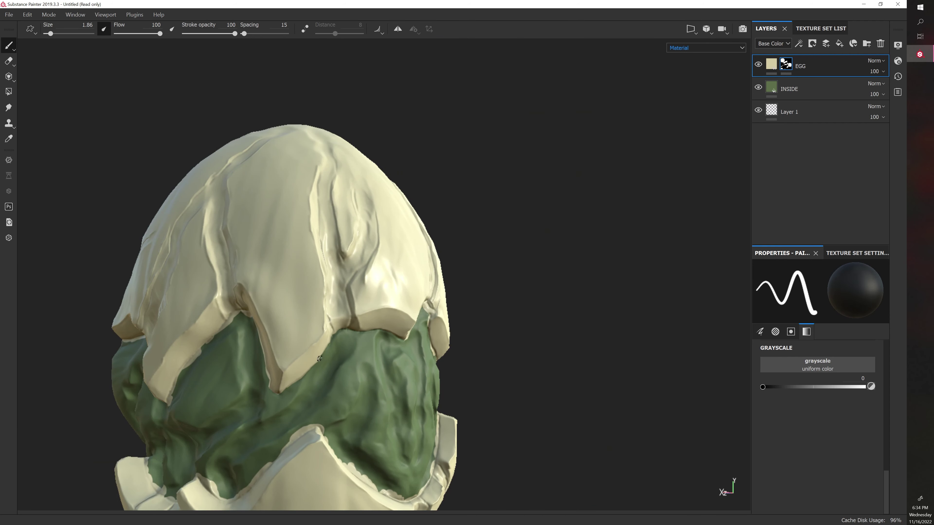
alt+right_drag(261, 397, 314, 359)
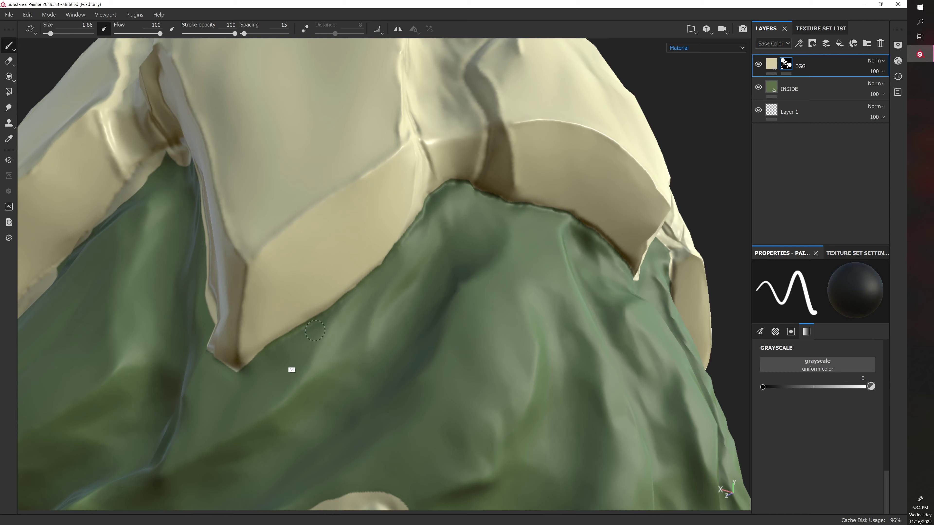
Step: Paint out the cream overspill along the pointed shard's steep side edge, from its tip upward
alt+drag(291, 370, 365, 384)
alt+drag(184, 308, 210, 355)
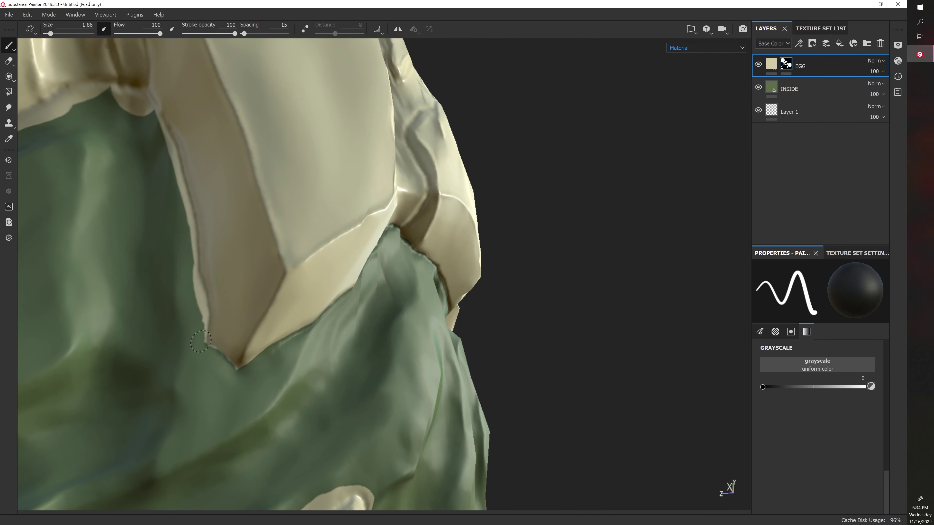
drag(203, 326, 192, 269)
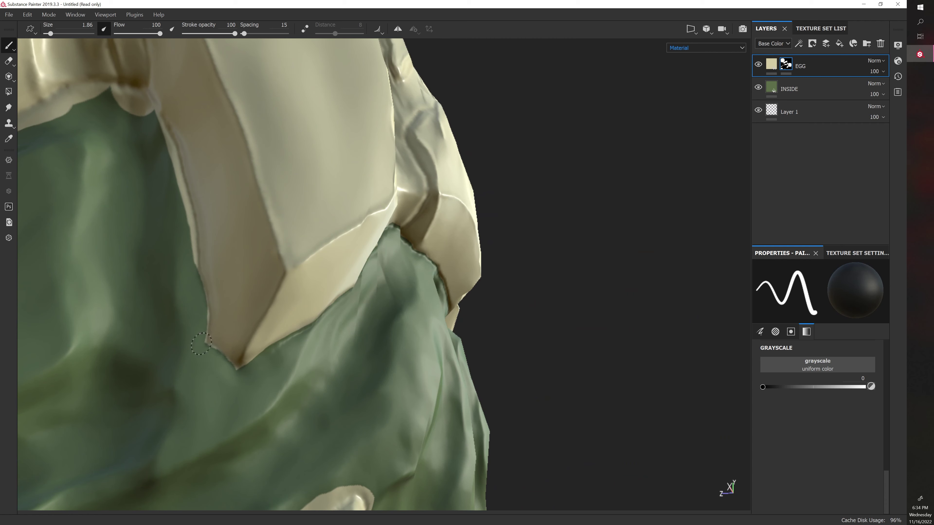
scroll(193, 342, down, 3)
shift+right_drag(192, 341, 183, 340)
scroll(201, 330, up, 2)
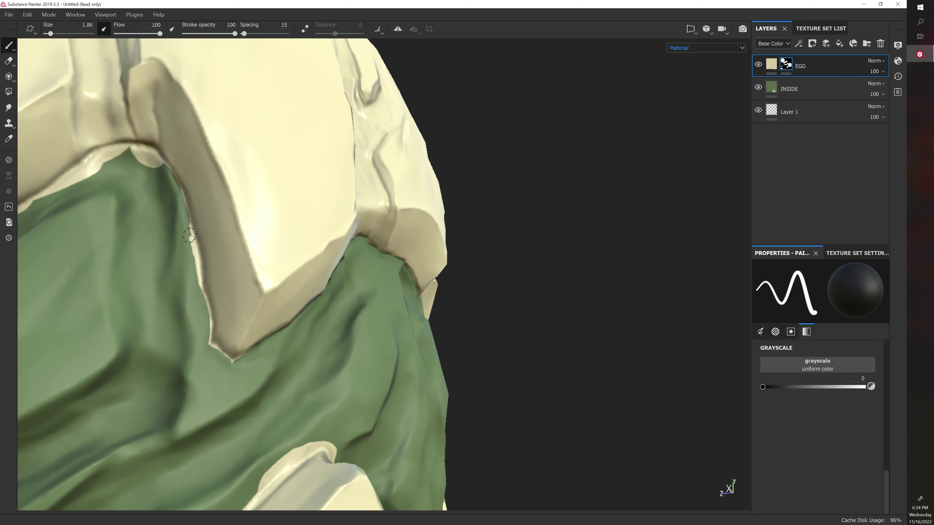
mouse_move(207, 220)
alt+right_down()
mouse_move(177, 235)
mouse_move(207, 220)
alt+right_up()
scroll(208, 220, up, 5)
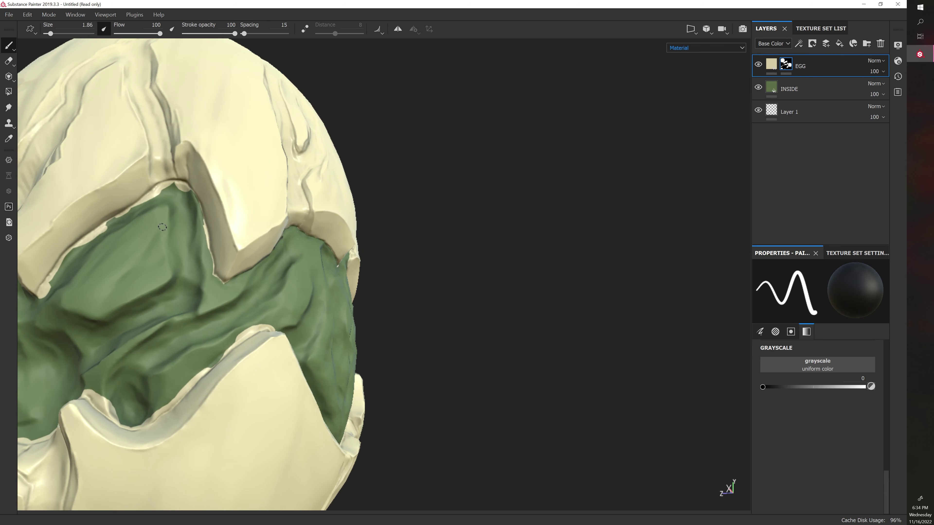
Step: Enlarge the brush to 2.45 and paint out the cream overspill on the neighbouring shard's slanted edge down to its tip
mouse_move(162, 227)
alt+right_down()
mouse_move(127, 235)
mouse_move(165, 226)
alt+right_up()
alt+right_drag(428, 274, 544, 265)
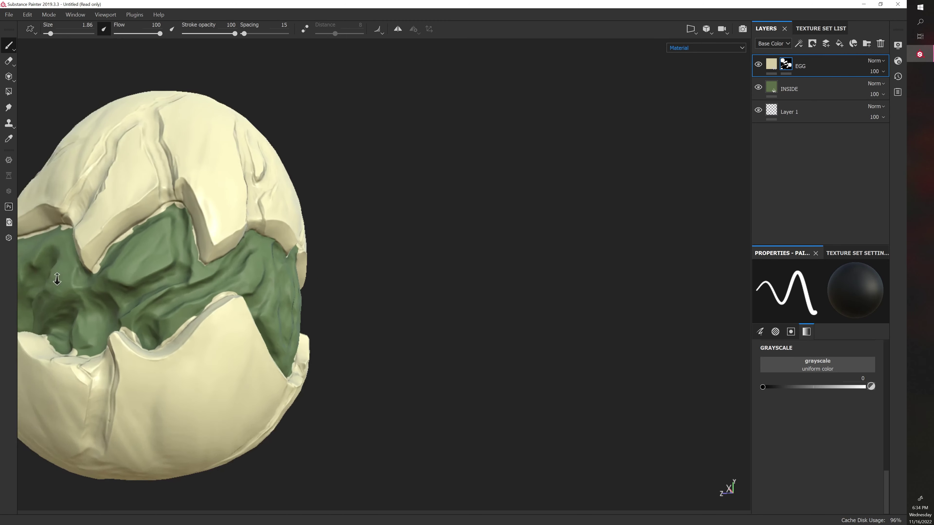
alt+right_drag(57, 279, 316, 251)
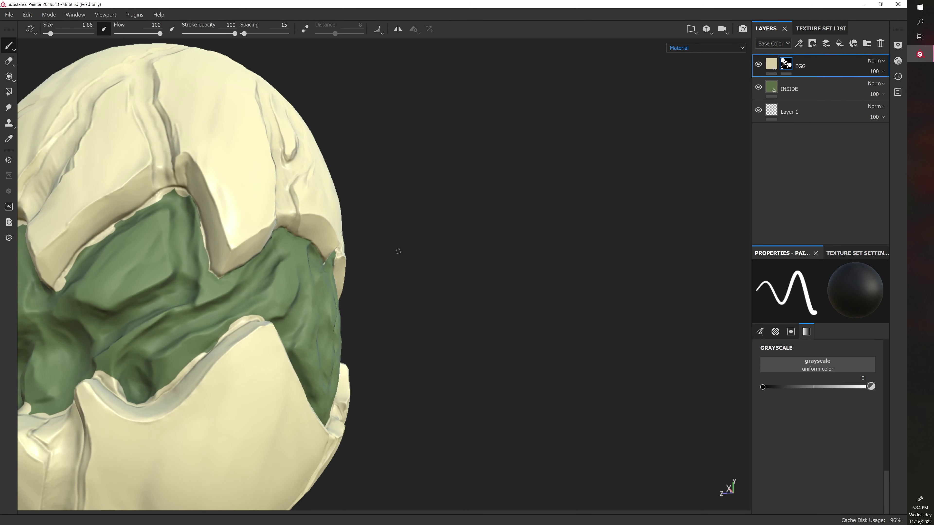
key(alt)
alt+right_drag(392, 252, 390, 289)
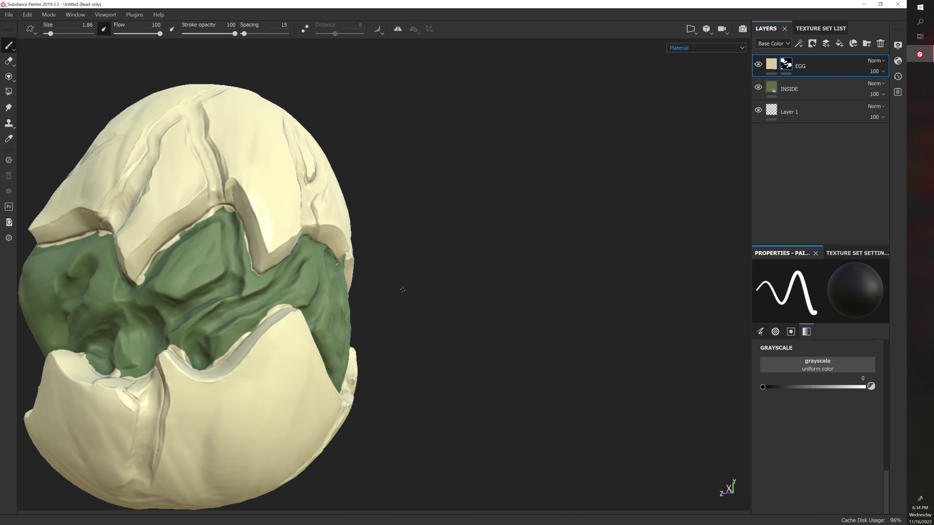
alt+drag(402, 289, 407, 317)
alt+middle_drag(426, 302, 448, 296)
alt+middle_drag(352, 298, 414, 294)
mouse_move(295, 287)
alt+right_down()
mouse_move(291, 276)
mouse_move(293, 287)
alt+right_up()
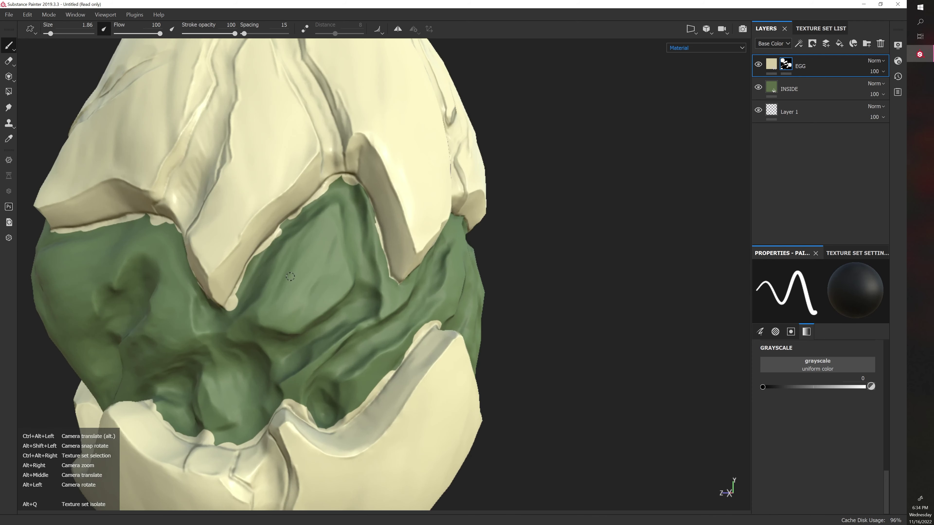
alt+middle_drag(262, 275, 285, 288)
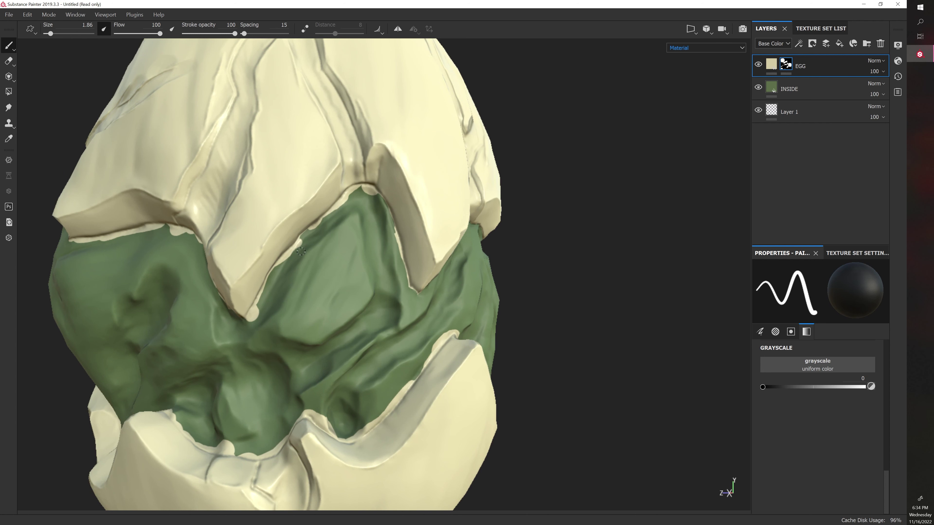
alt+drag(347, 249, 505, 247)
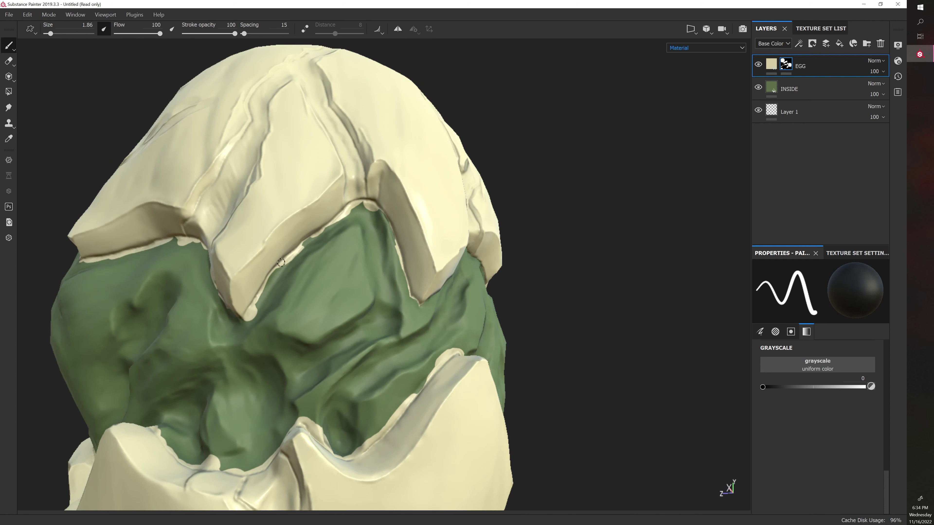
key(bracketright)
drag(288, 264, 296, 256)
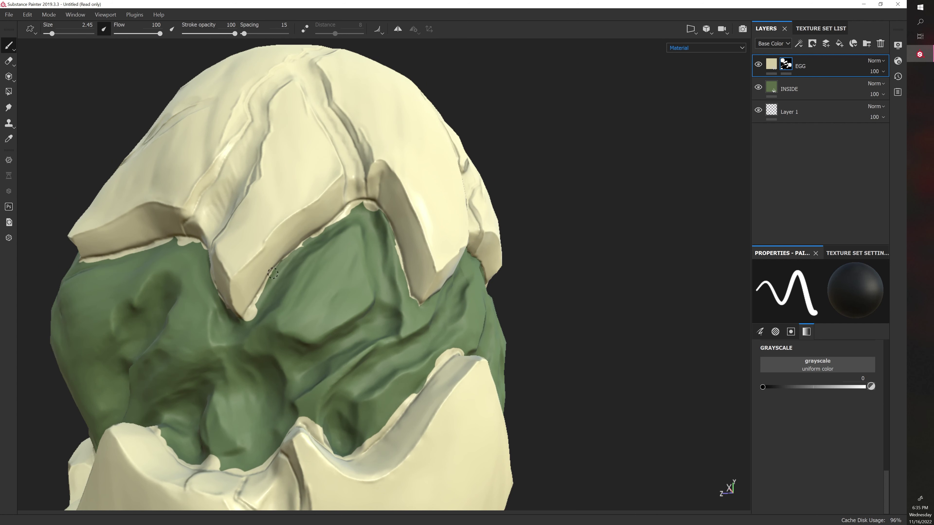
mouse_move(282, 293)
alt+mouse_down()
mouse_move(323, 267)
mouse_move(331, 284)
mouse_move(302, 315)
mouse_move(317, 294)
mouse_move(346, 288)
mouse_move(321, 335)
mouse_move(256, 314)
mouse_move(248, 321)
mouse_move(254, 311)
alt+mouse_up()
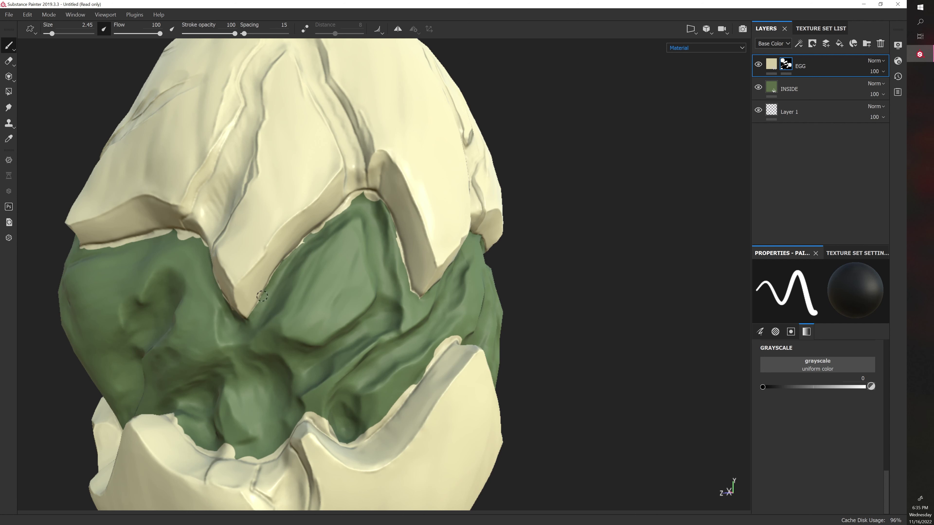
alt+drag(240, 333, 276, 267)
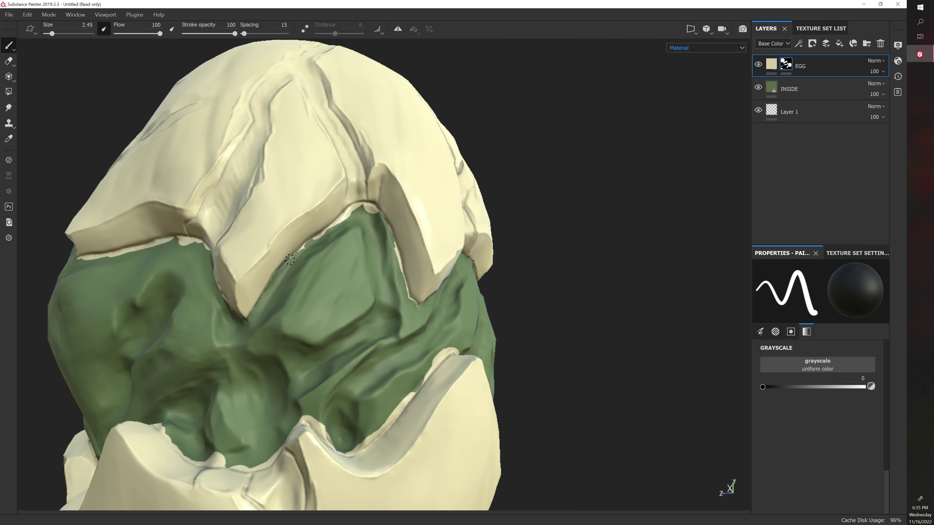
Step: Paint out the cream overspill along the upper half of the neighbouring shard's slanted edge, working toward the notch
alt+drag(306, 247, 304, 243)
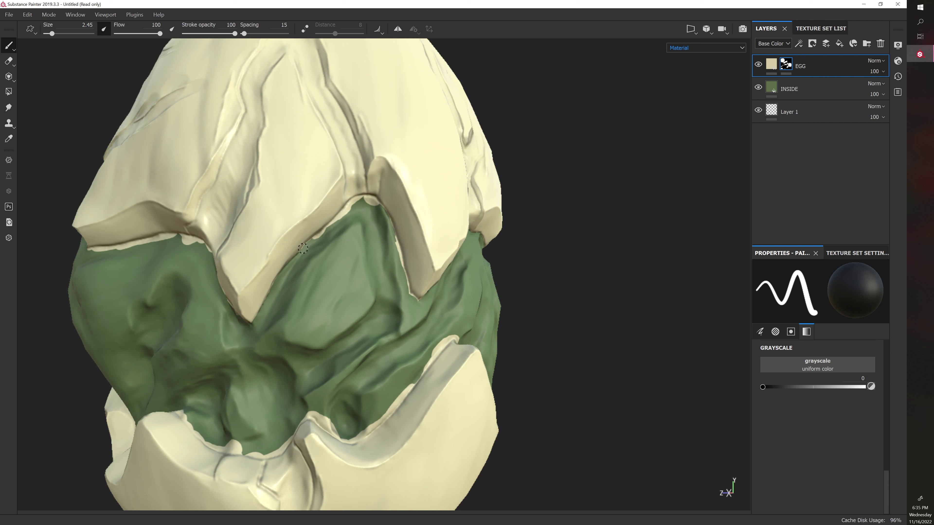
drag(308, 242, 321, 234)
alt+drag(573, 322, 572, 306)
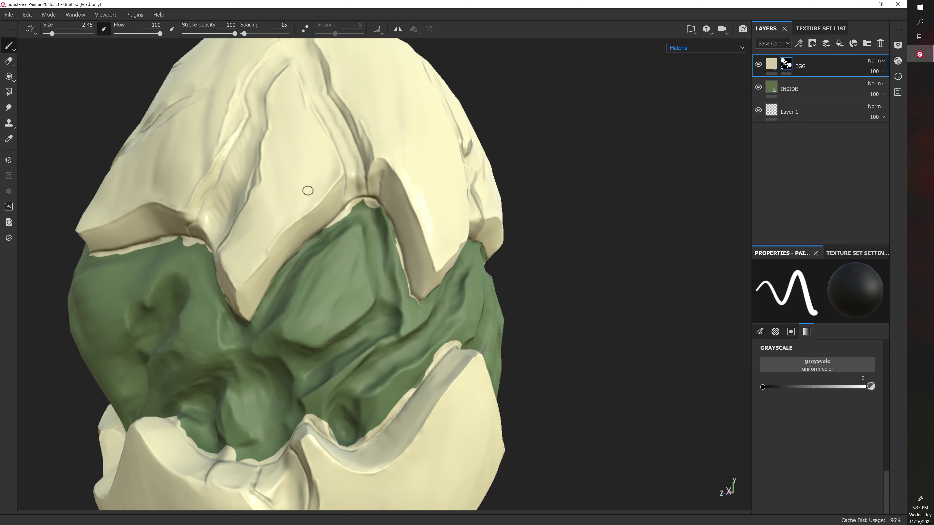
mouse_move(344, 252)
alt+mouse_down()
mouse_move(327, 228)
mouse_move(327, 240)
alt+mouse_up()
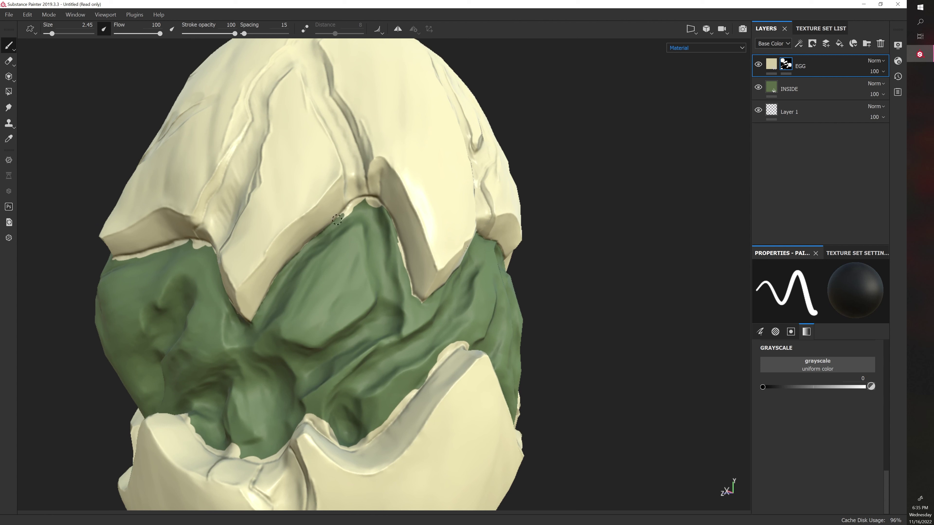
drag(337, 219, 356, 207)
Step: Paint out the cream overspill where the neighbouring shard's slanted edge meets the notch between the two shards
scroll(354, 215, down, 2)
alt+middle_drag(354, 214, 294, 267)
scroll(293, 267, up, 5)
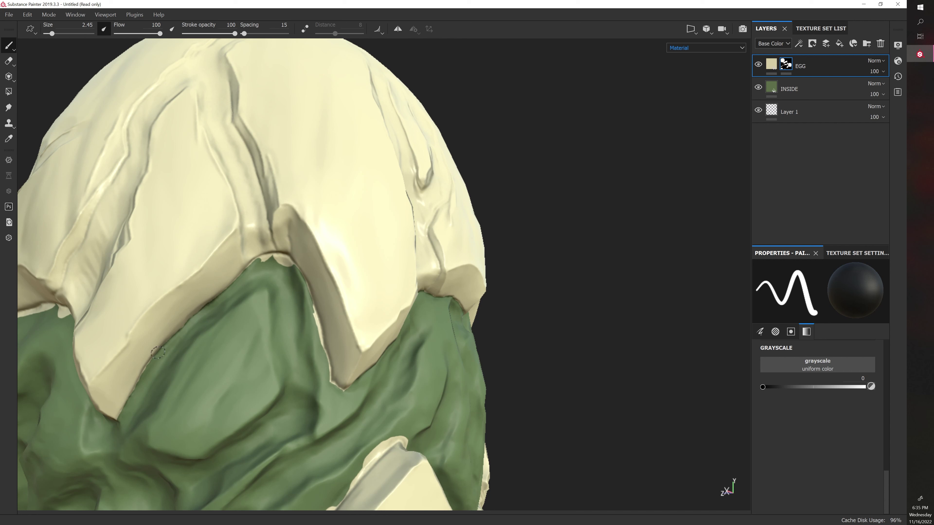
mouse_move(248, 269)
mouse_down()
mouse_move(257, 263)
mouse_move(240, 276)
mouse_move(274, 258)
mouse_move(266, 256)
mouse_up()
alt+drag(561, 307, 484, 225)
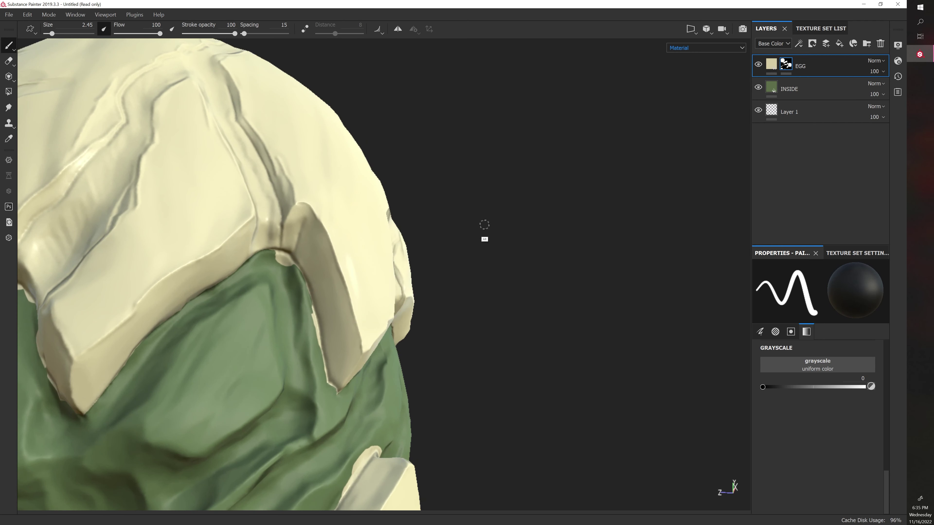
Step: Paint black on the EGG mask to clear the shell color spilling below the notch beneath the upper crack
mouse_move(271, 252)
mouse_down()
mouse_move(293, 264)
mouse_move(280, 259)
mouse_up()
alt+drag(437, 266, 373, 256)
alt+drag(509, 265, 434, 257)
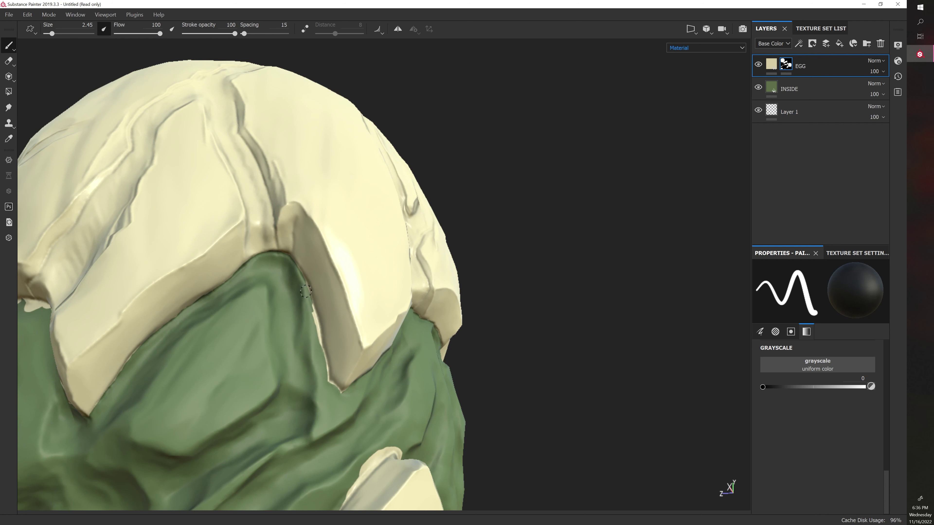
Step: Mask out the stray shell color along the side edge and tip of the pointed shard beside the notch
alt+drag(554, 302, 579, 260)
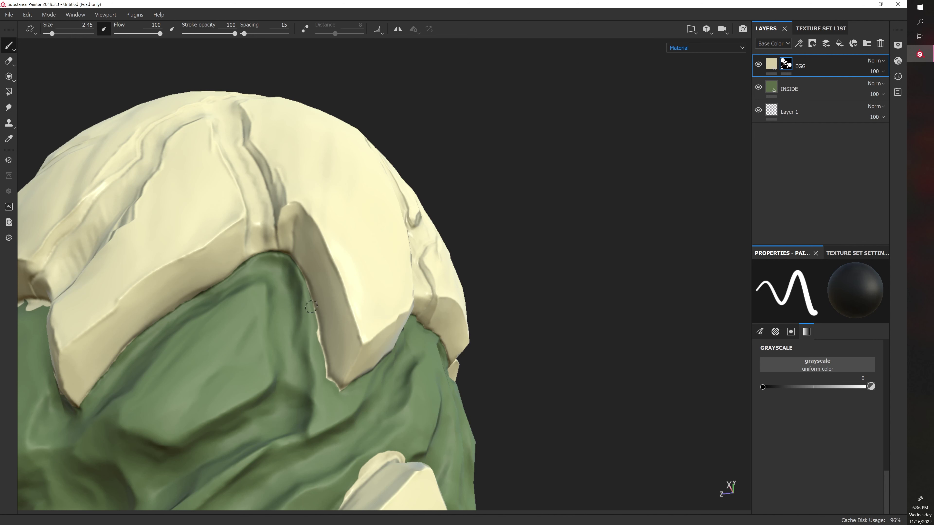
drag(315, 320, 316, 344)
middle_drag(564, 401, 534, 337)
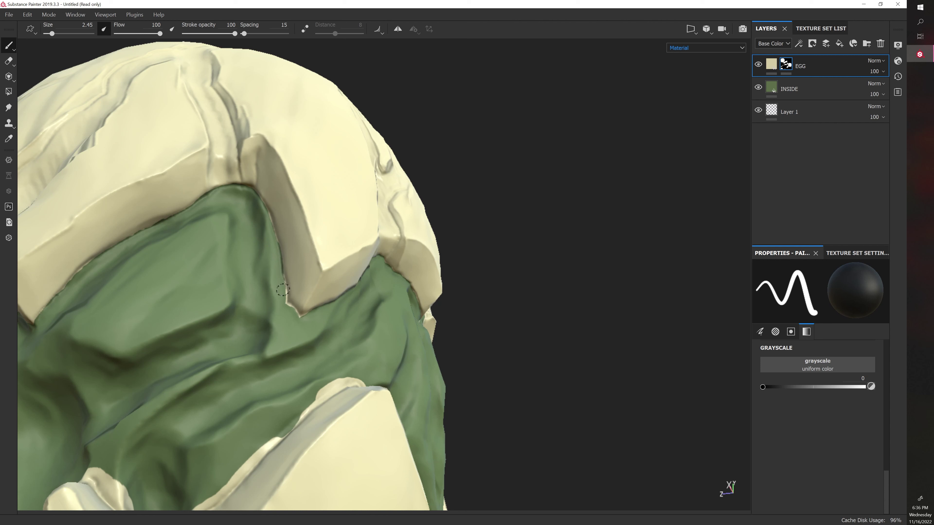
drag(282, 282, 284, 297)
mouse_move(516, 317)
alt+mouse_down()
mouse_move(472, 314)
mouse_move(478, 343)
alt+mouse_up()
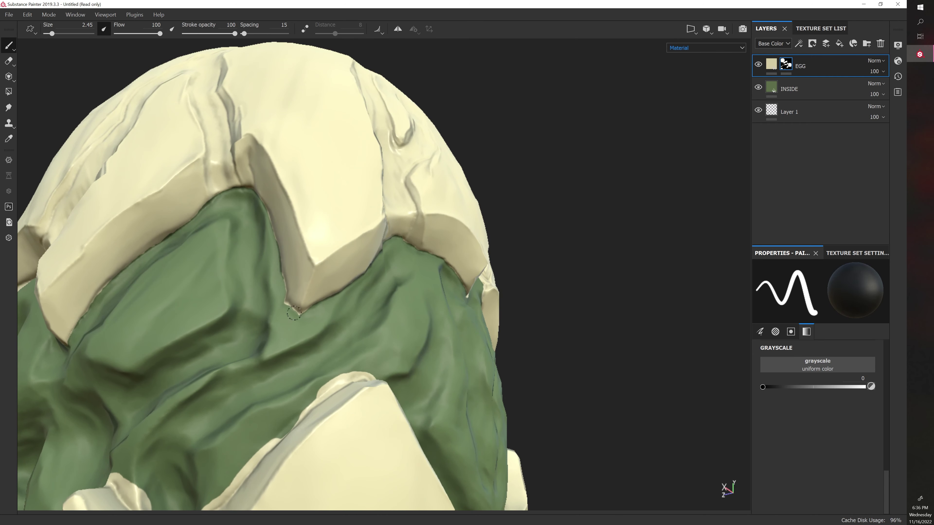
drag(281, 304, 299, 317)
alt+drag(550, 331, 585, 333)
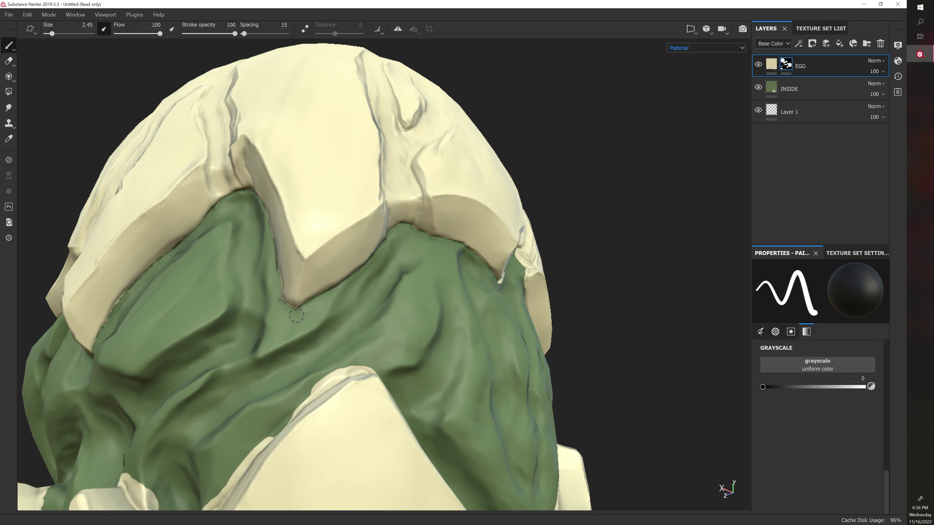
Step: Inspect the border between the upper shell and the green interior up close and around the whole egg for leftover overspill
scroll(280, 302, up, 3)
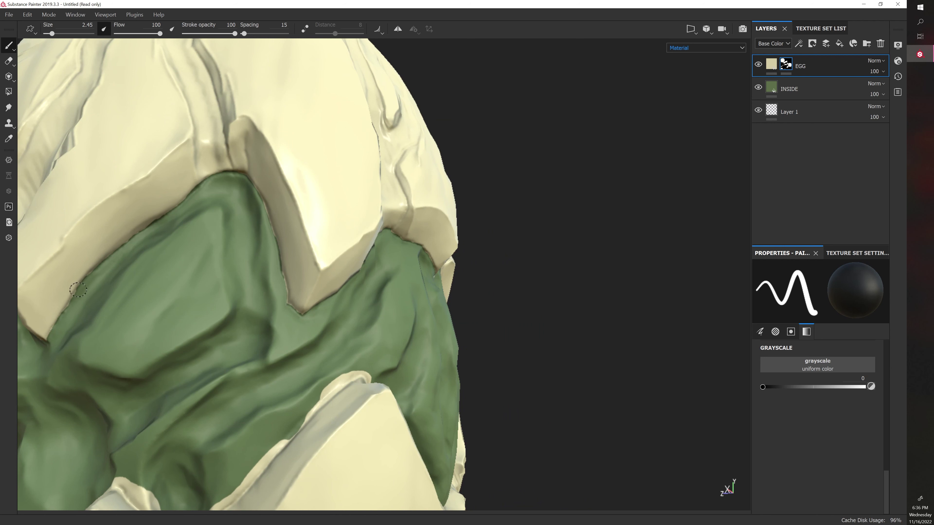
scroll(209, 288, down, 5)
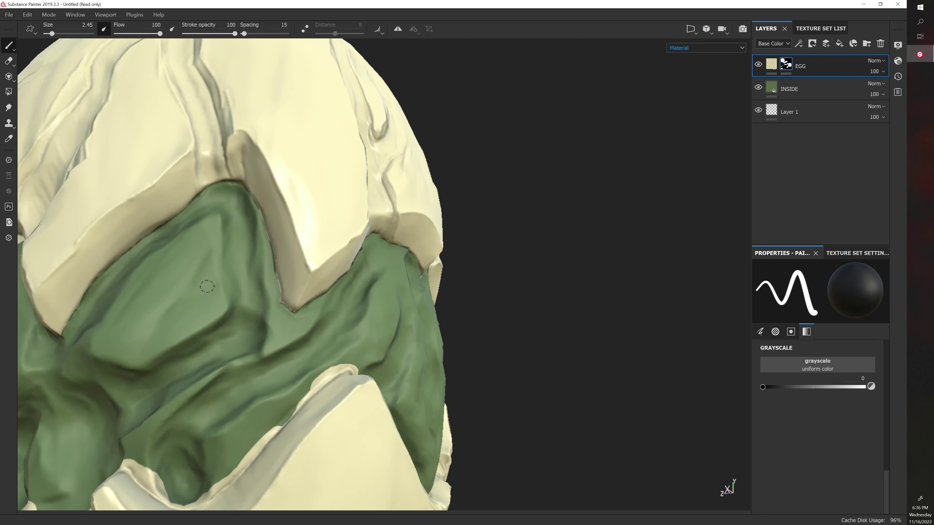
alt+drag(204, 284, 235, 330)
scroll(312, 294, up, 4)
alt+right_drag(313, 295, 473, 294)
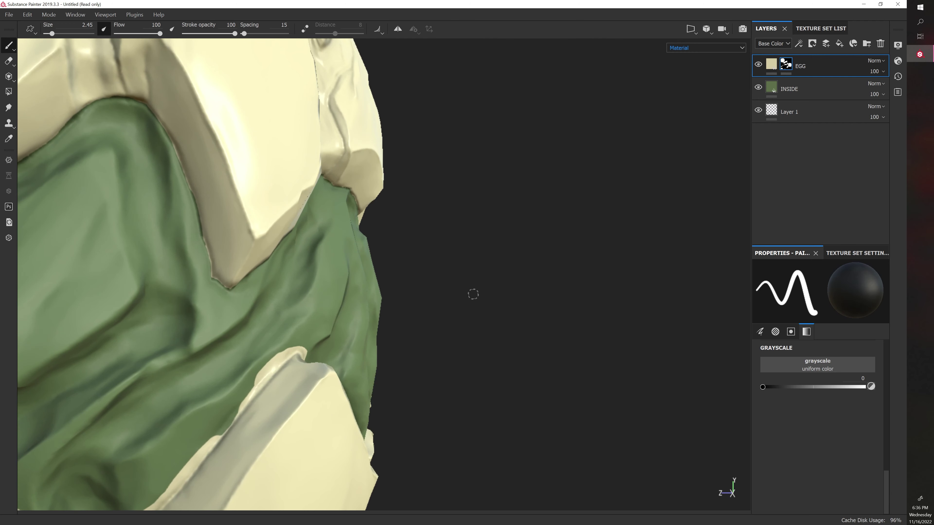
mouse_move(470, 295)
alt+mouse_down()
mouse_move(488, 308)
mouse_move(479, 315)
alt+mouse_up()
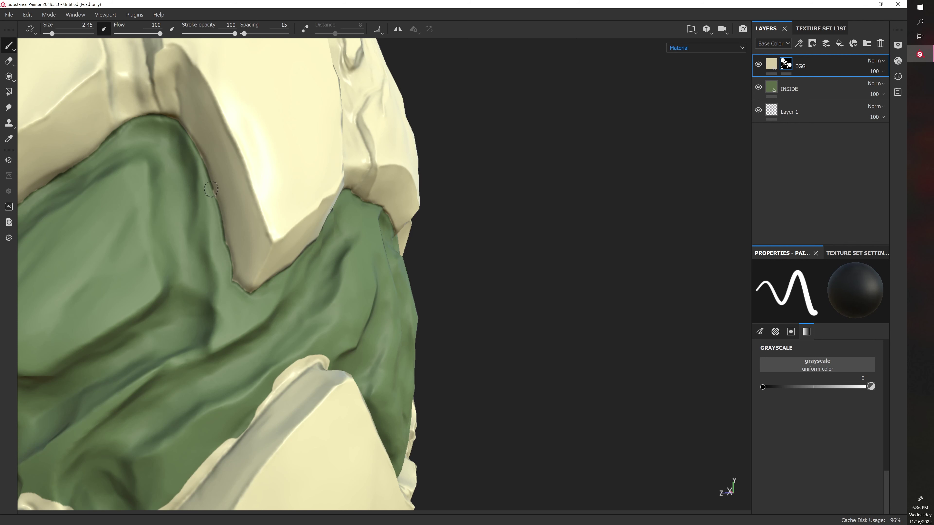
alt+right_drag(236, 249, 276, 243)
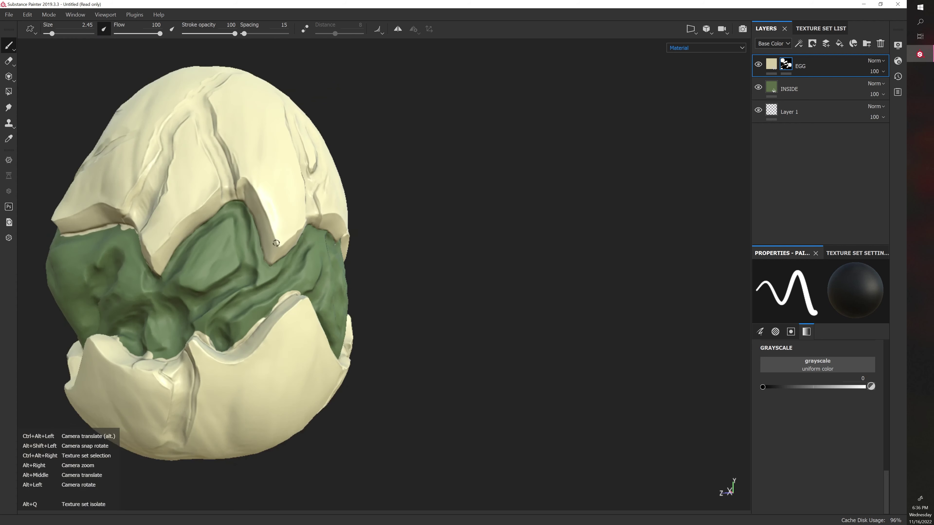
alt+drag(277, 243, 267, 322)
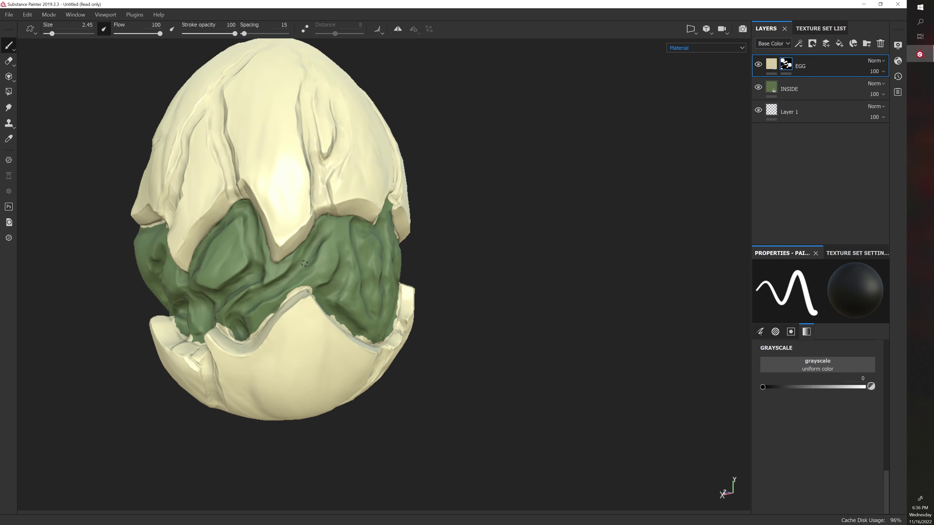
alt+drag(225, 266, 246, 252)
alt+middle_drag(245, 252, 336, 263)
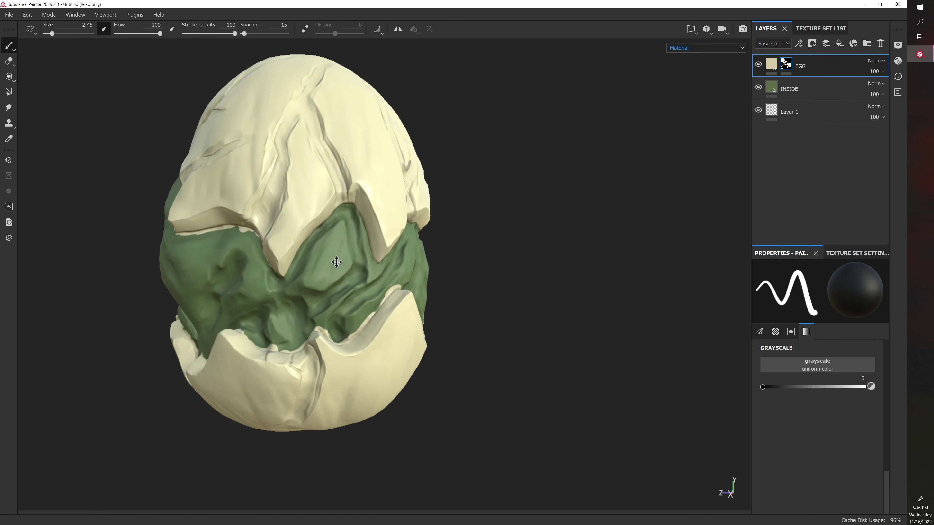
Step: Enlarge the brush to 3.87 and mask out the shell color spilling past the side edge of the neighboring pointed shard
alt+right_drag(335, 263, 324, 250)
mouse_move(323, 250)
alt+mouse_down()
mouse_move(358, 243)
mouse_move(312, 311)
alt+mouse_up()
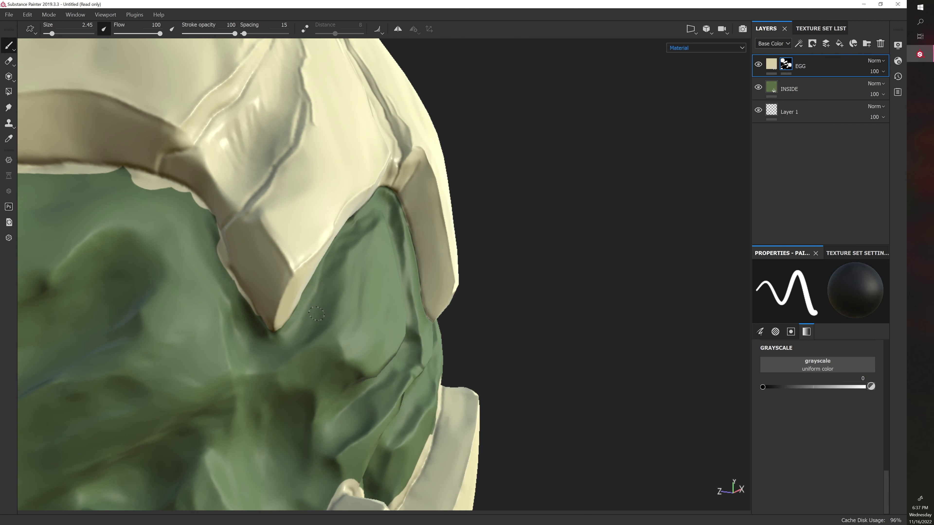
shift+right_drag(317, 314, 259, 321)
mouse_move(221, 243)
mouse_down()
mouse_move(214, 226)
mouse_move(220, 259)
mouse_move(221, 240)
mouse_up()
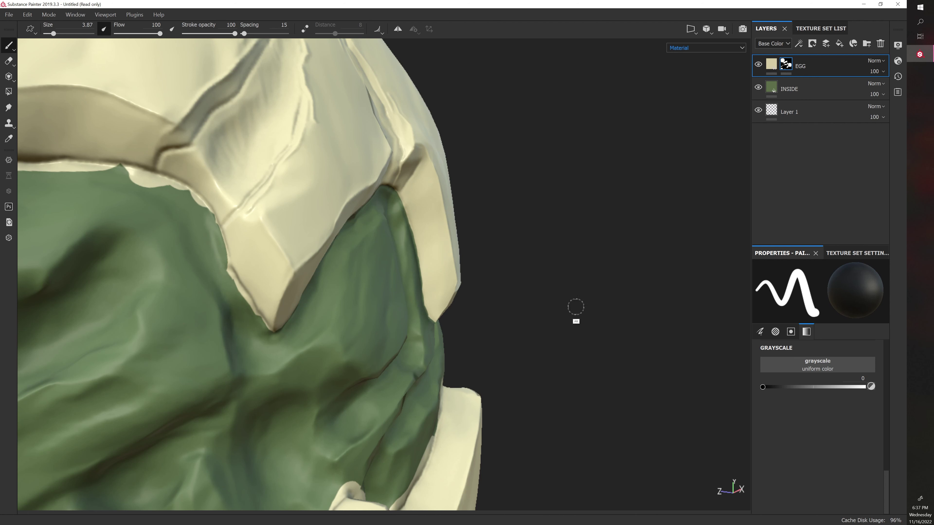
alt+drag(576, 306, 558, 286)
mouse_move(220, 237)
mouse_down()
mouse_move(233, 285)
mouse_move(237, 272)
mouse_move(244, 291)
mouse_move(237, 270)
mouse_move(235, 285)
mouse_move(268, 329)
mouse_move(255, 311)
mouse_move(258, 285)
mouse_move(225, 307)
mouse_move(276, 320)
mouse_move(242, 317)
mouse_up()
Step: Mask out the shell overspill along the wide shard's lower edge, up to the corner where it meets the pointed shard
scroll(255, 311, down, 8)
scroll(225, 310, up, 6)
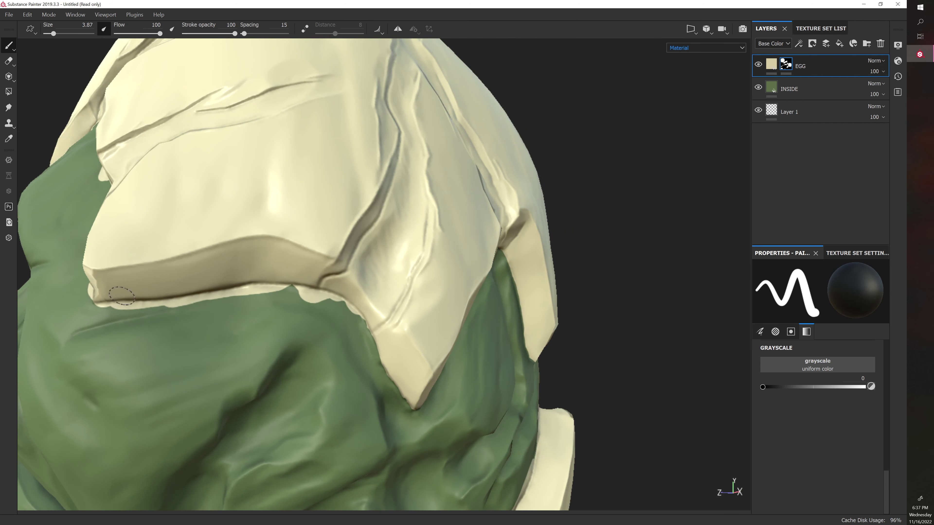
mouse_move(98, 309)
mouse_down()
mouse_move(166, 308)
mouse_move(127, 306)
mouse_move(213, 293)
mouse_move(202, 300)
mouse_move(312, 300)
mouse_up()
alt+drag(312, 300, 296, 342)
mouse_move(293, 304)
mouse_down()
mouse_move(323, 309)
mouse_move(303, 297)
mouse_move(319, 299)
mouse_move(362, 329)
mouse_up()
mouse_move(345, 376)
alt+mouse_down()
mouse_move(309, 330)
mouse_move(380, 335)
mouse_move(359, 327)
mouse_move(339, 371)
alt+mouse_up()
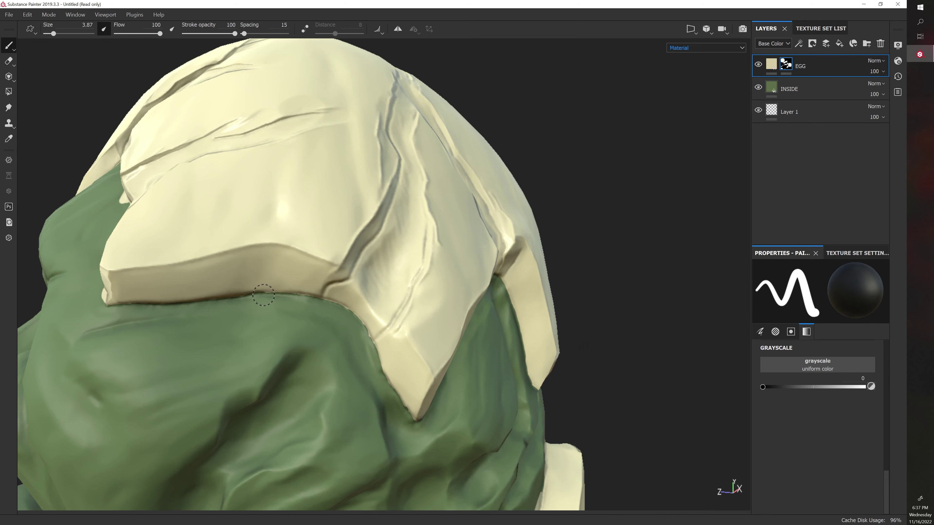
drag(263, 295, 319, 301)
alt+drag(331, 324, 344, 320)
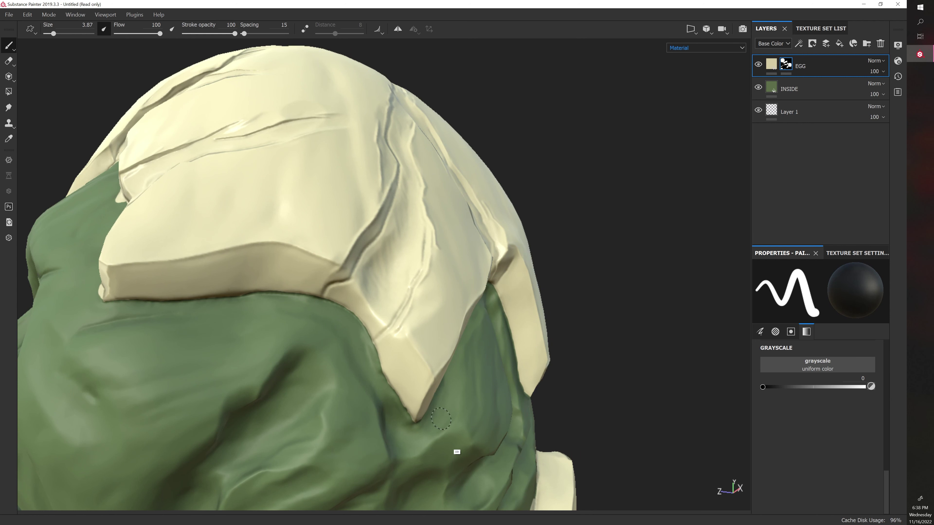
Step: Change the INSIDE fill layer's base color from green to a mustard yellow
alt+drag(457, 453, 493, 411)
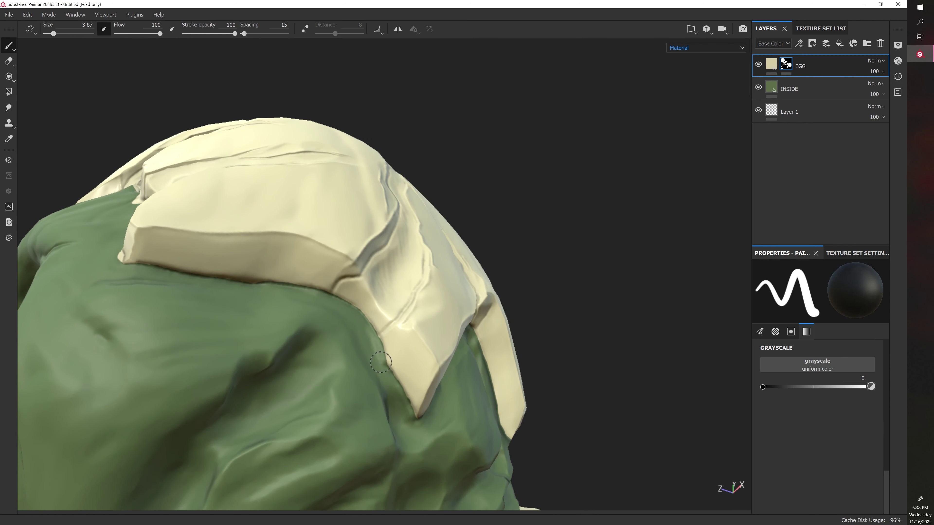
alt+right_drag(375, 367, 333, 325)
alt+drag(334, 325, 286, 375)
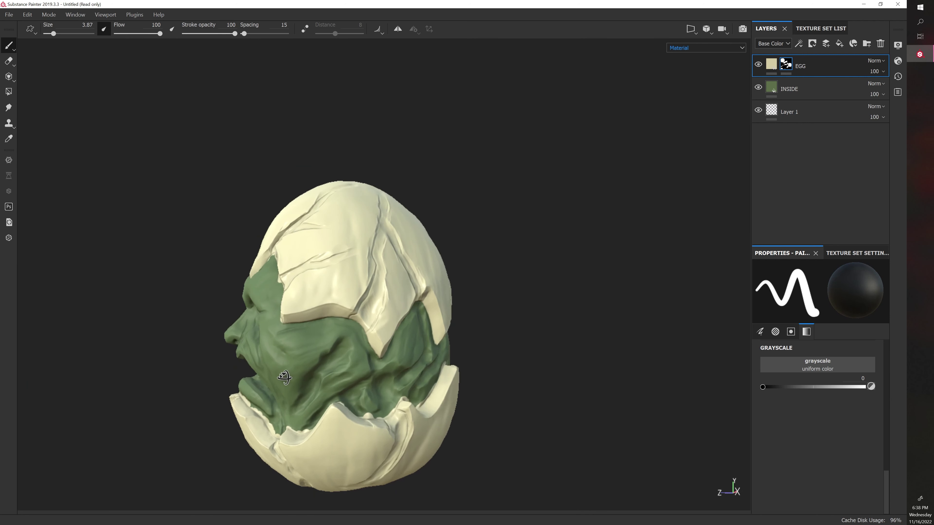
alt+drag(321, 325, 324, 373)
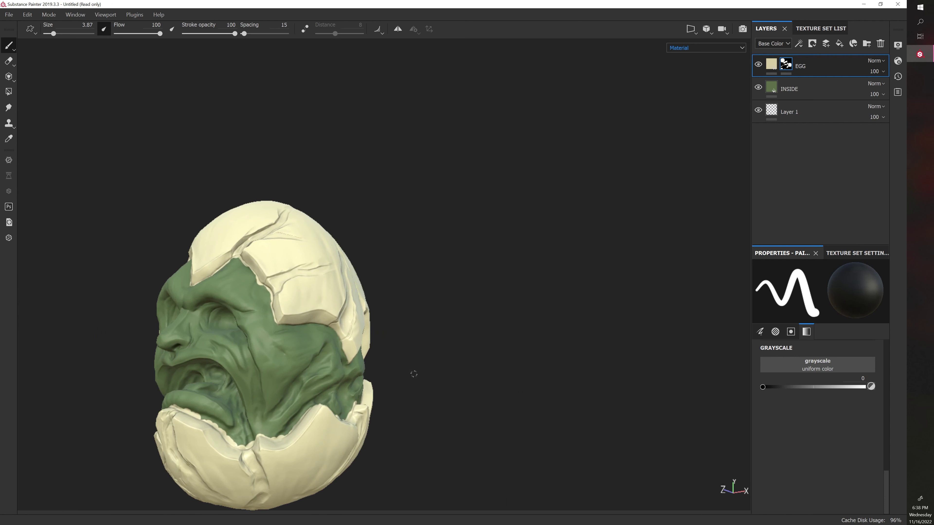
alt+drag(414, 374, 384, 331)
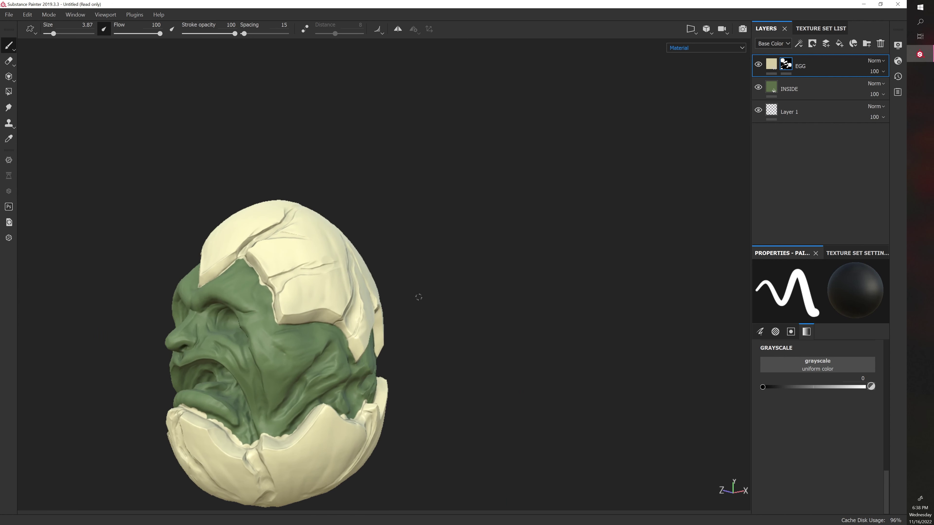
click(775, 88)
click(804, 377)
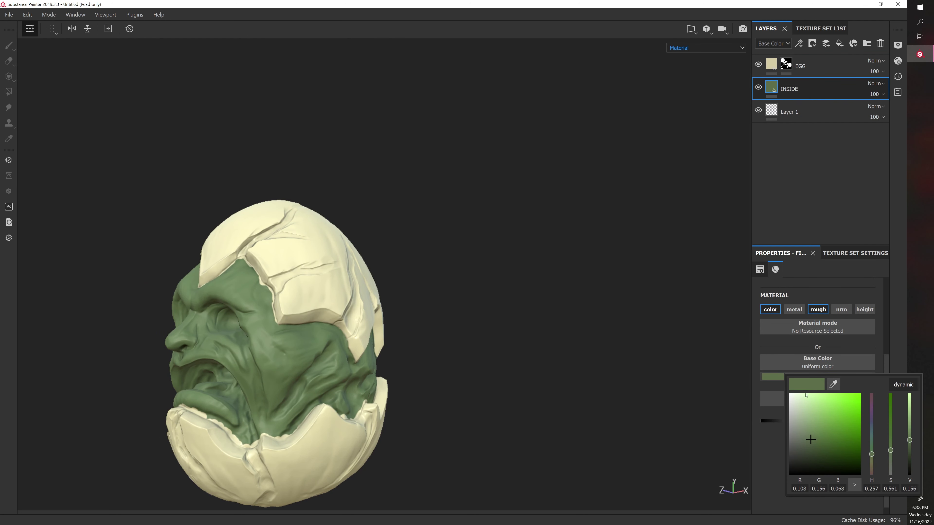
click(833, 423)
drag(869, 457, 874, 467)
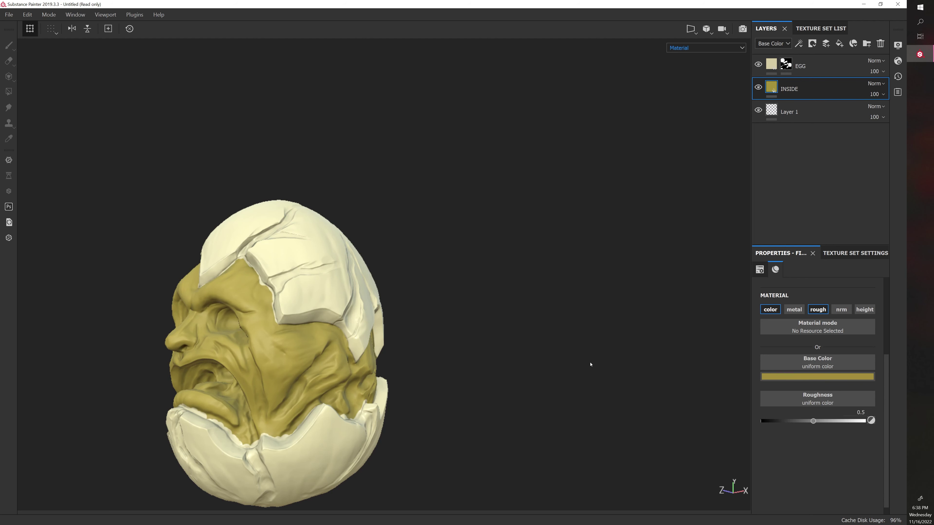
Step: Return to the EGG layer's mask and paint out the overspill along the front edge of the shard above the cheek
scroll(532, 348, up, 5)
alt+drag(532, 348, 573, 321)
shift+right_drag(574, 321, 555, 323)
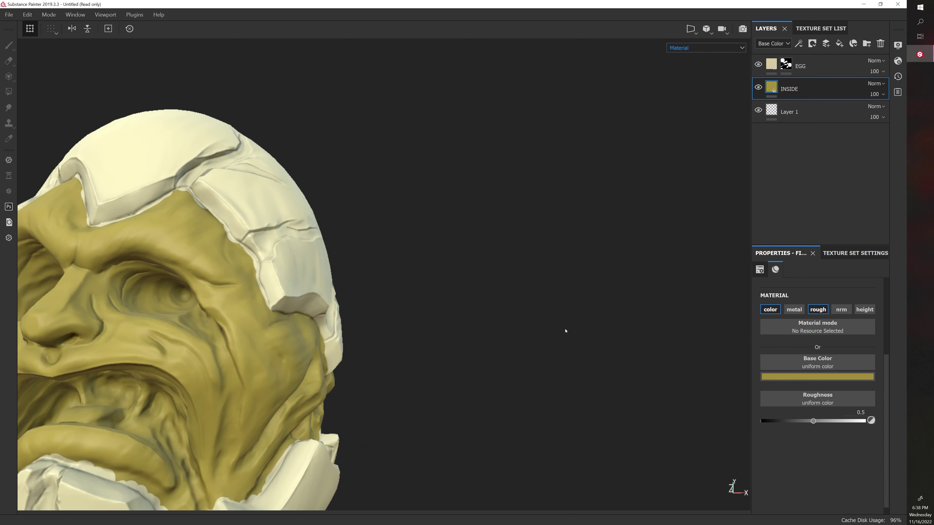
alt+drag(564, 329, 437, 326)
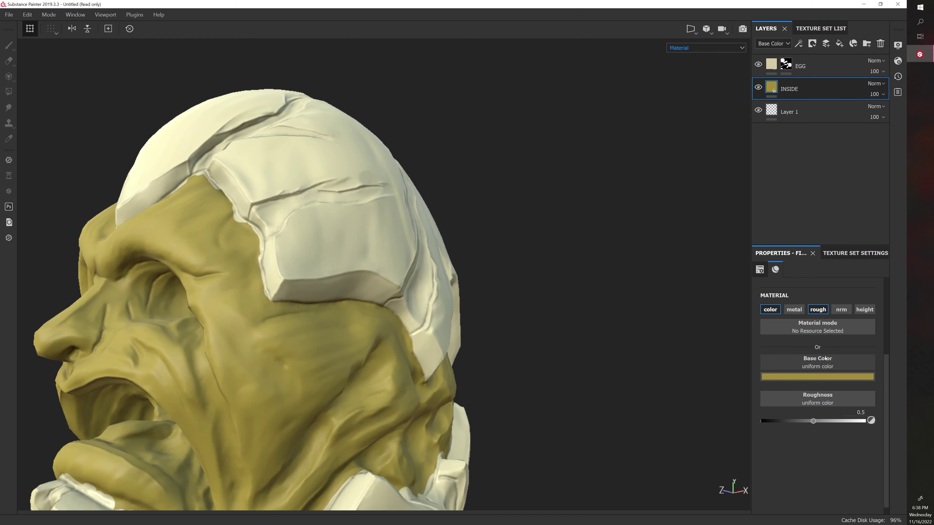
click(786, 64)
scroll(429, 216, up, 2)
alt+middle_drag(368, 209, 401, 249)
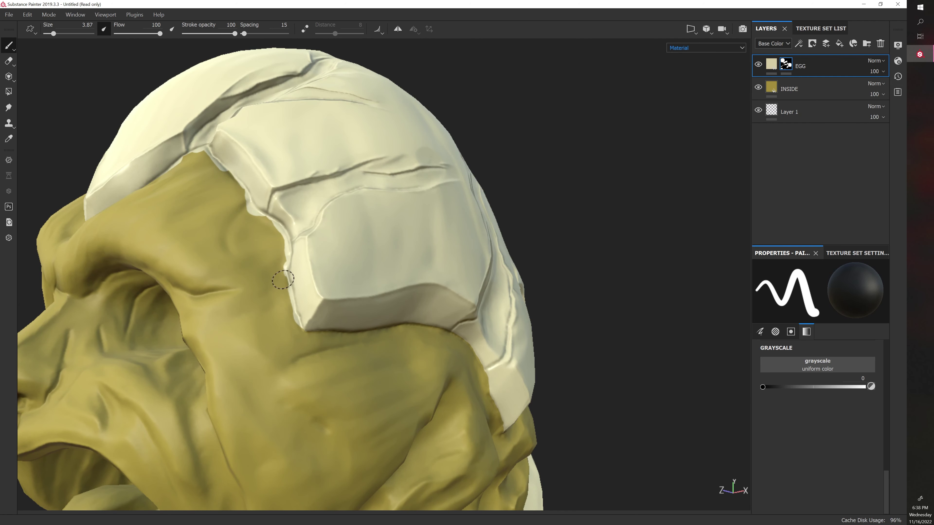
mouse_move(289, 293)
mouse_down()
mouse_move(294, 358)
mouse_move(316, 352)
mouse_up()
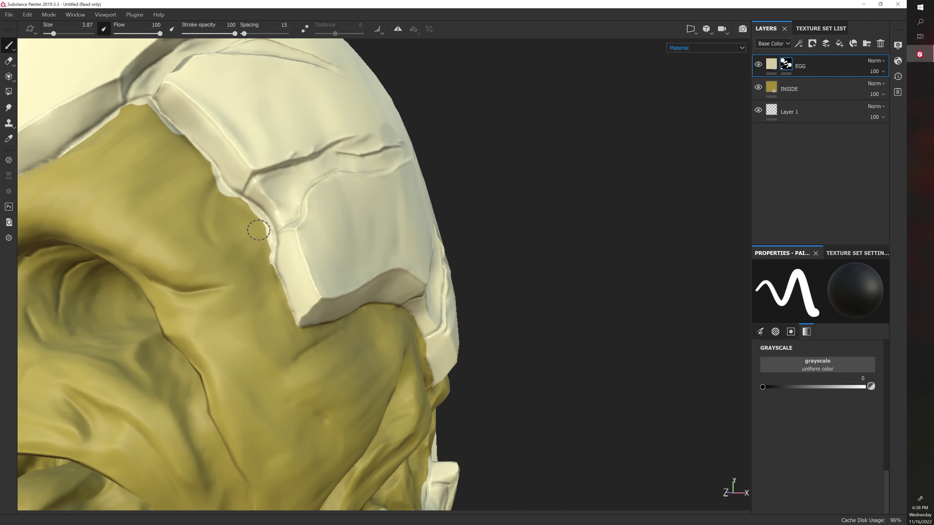
Step: Mask out the shell overspill along the lower edge and tip of the pointed front shard above the brow
alt+middle_drag(298, 178, 440, 298)
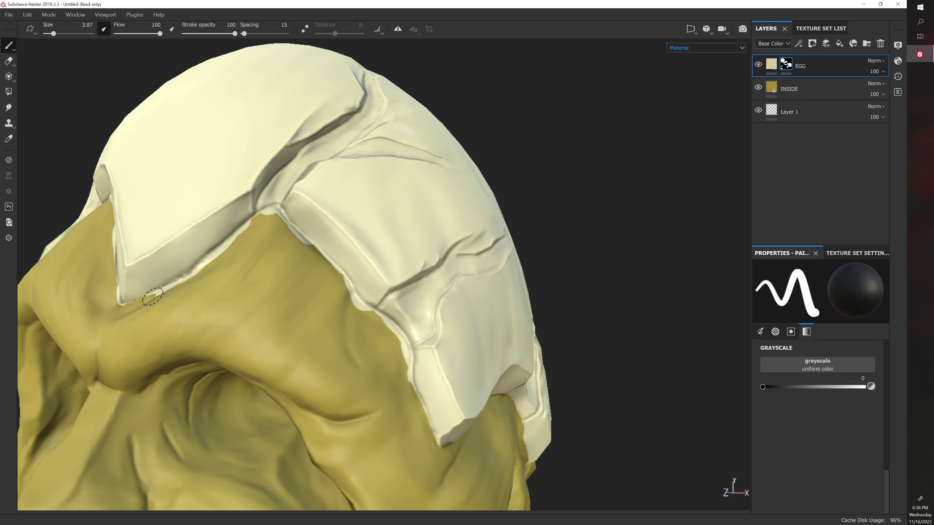
mouse_move(183, 282)
alt+mouse_down()
mouse_move(162, 280)
mouse_move(196, 263)
mouse_move(195, 271)
mouse_move(262, 225)
mouse_move(258, 233)
alt+mouse_up()
mouse_move(191, 265)
mouse_down()
mouse_move(213, 256)
mouse_move(241, 213)
mouse_move(215, 242)
mouse_move(232, 231)
mouse_move(258, 241)
mouse_up()
mouse_move(174, 278)
mouse_down()
mouse_move(111, 315)
mouse_move(118, 308)
mouse_up()
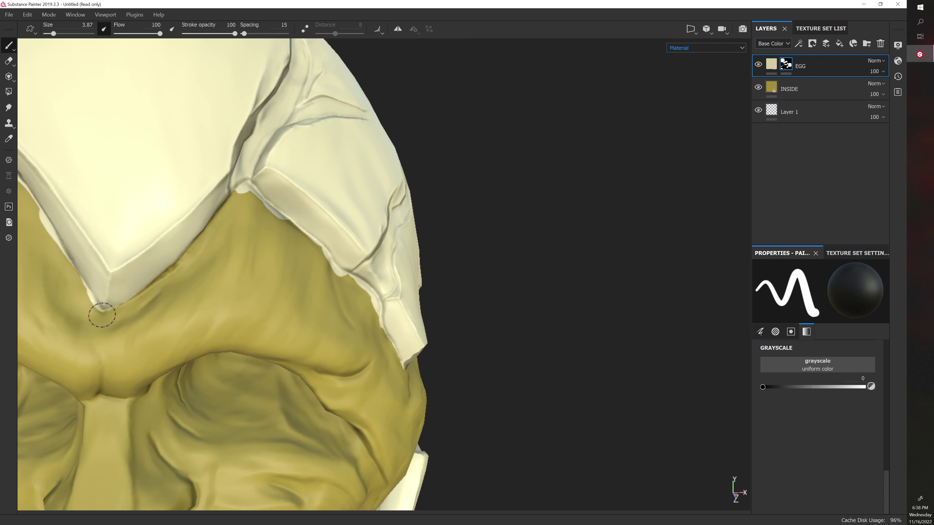
alt+drag(232, 244, 194, 240)
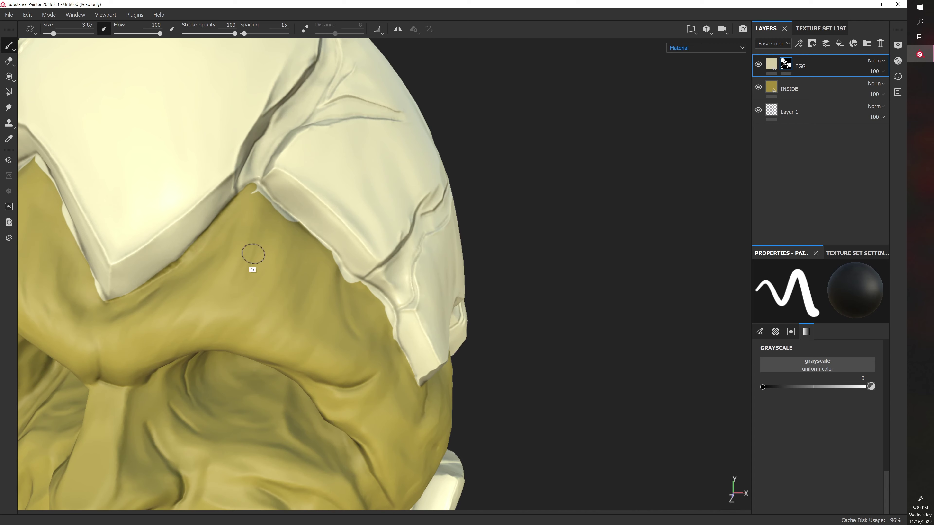
Step: Mask out the shell overspill along the front edge of the side shard, from the brow notch down to the crack
alt+drag(249, 254, 242, 262)
alt+right_drag(287, 264, 319, 267)
alt+middle_drag(300, 265, 255, 288)
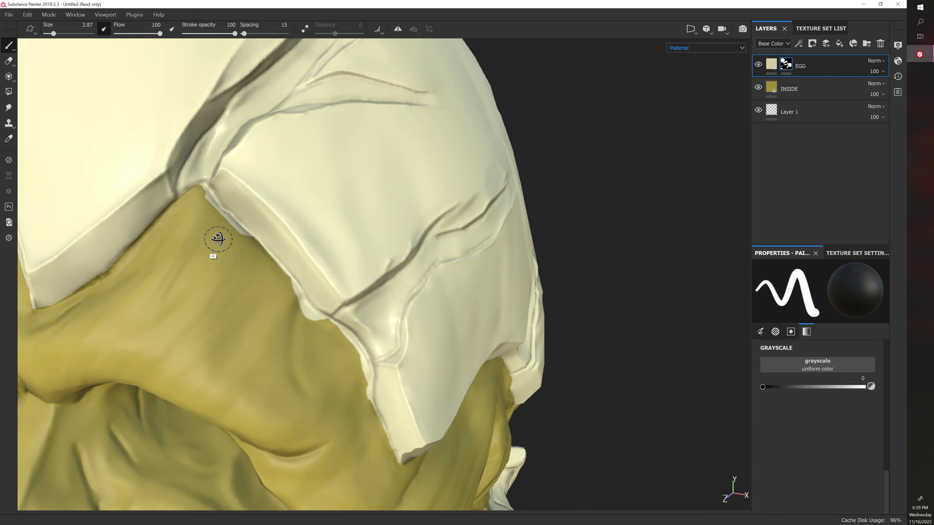
mouse_move(218, 241)
alt+mouse_down()
mouse_move(205, 186)
mouse_move(209, 198)
alt+mouse_up()
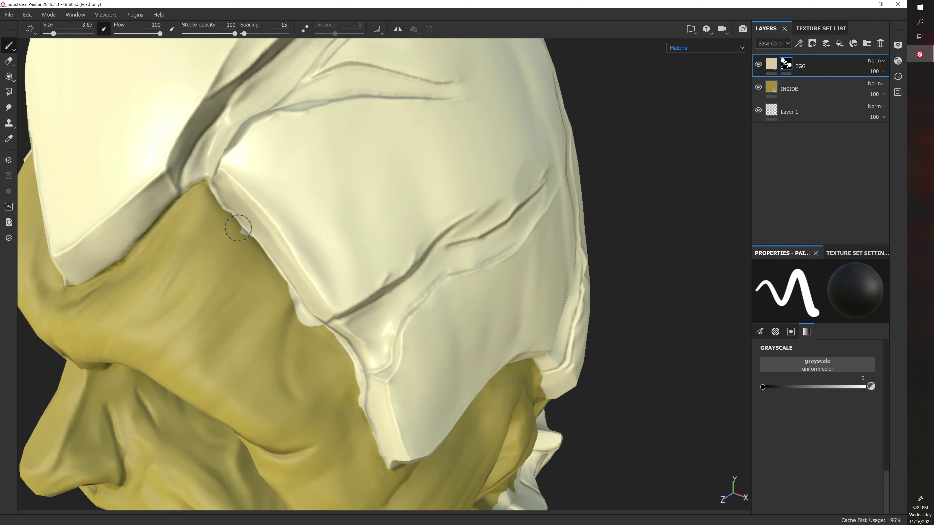
mouse_move(238, 228)
mouse_down()
mouse_move(246, 250)
mouse_move(218, 238)
mouse_up()
alt+drag(204, 295, 240, 226)
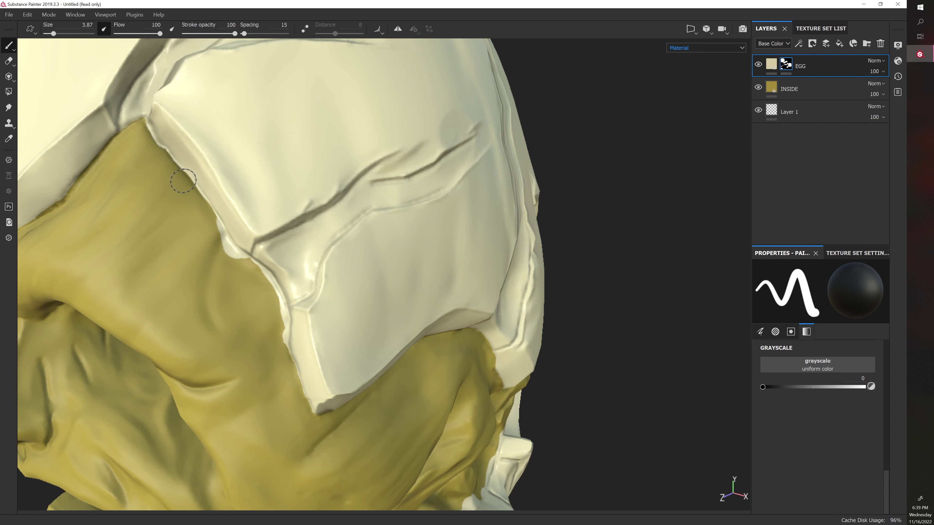
alt+drag(600, 390, 569, 354)
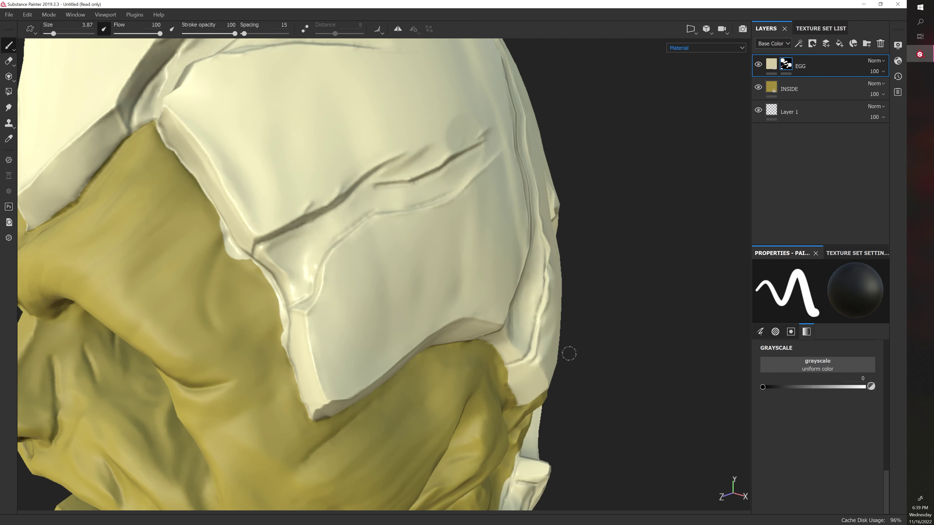
mouse_move(224, 233)
mouse_down()
mouse_move(230, 245)
mouse_move(221, 225)
mouse_up()
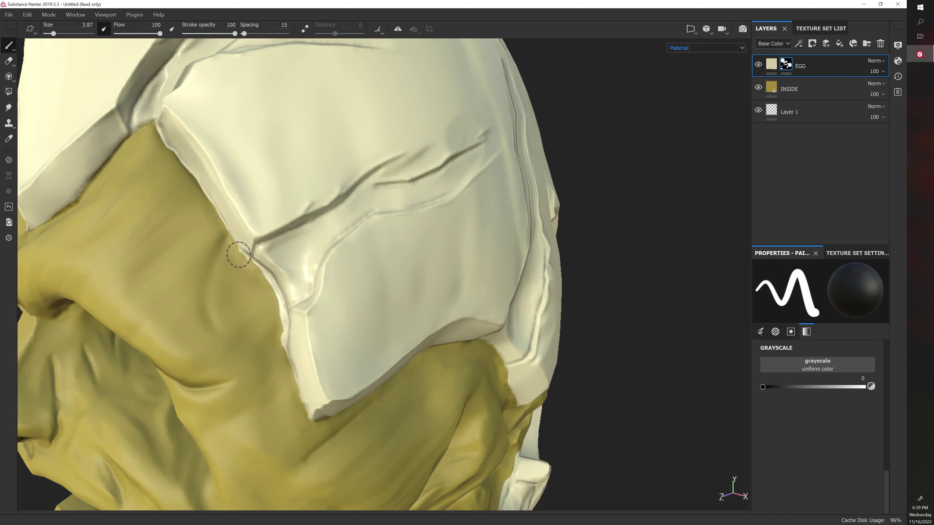
Step: Paint out the remaining overspill on that shard's front edge, from the crack down toward its lower tip
mouse_move(245, 288)
alt+mouse_down()
mouse_move(240, 308)
mouse_move(260, 261)
mouse_move(250, 246)
alt+mouse_up()
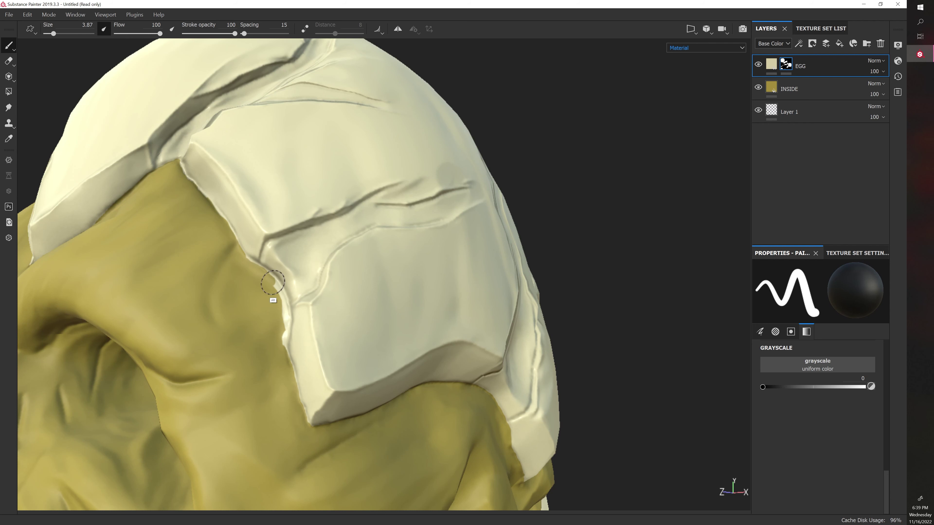
mouse_move(272, 283)
alt+mouse_down()
mouse_move(264, 311)
mouse_move(272, 289)
alt+mouse_up()
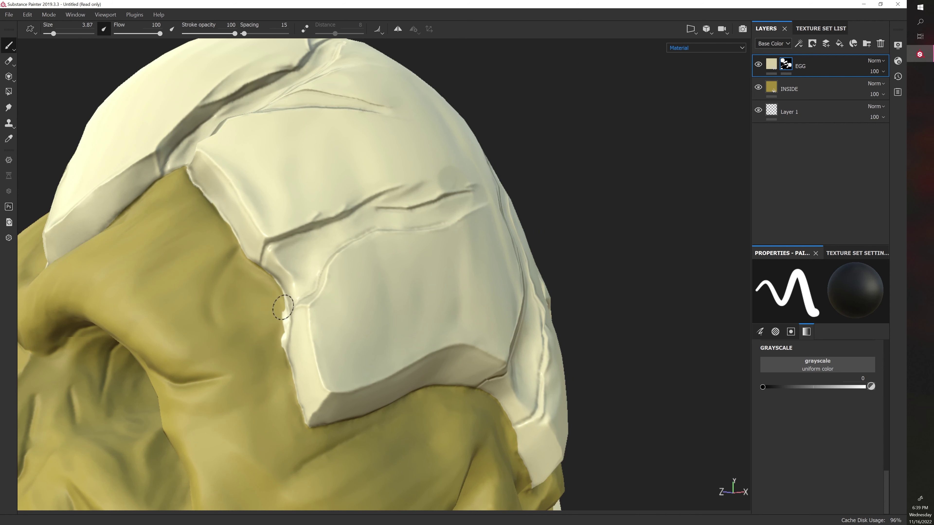
alt+drag(277, 319, 272, 287)
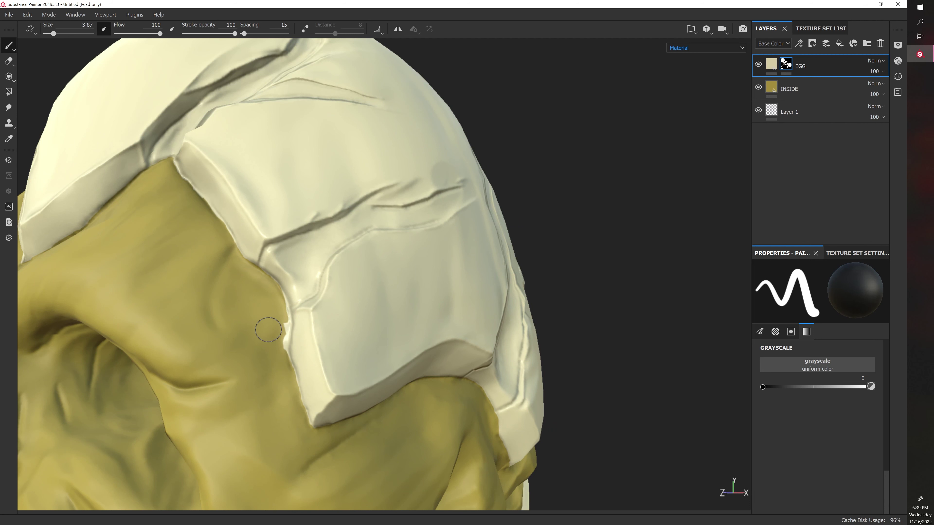
alt+drag(281, 312, 281, 307)
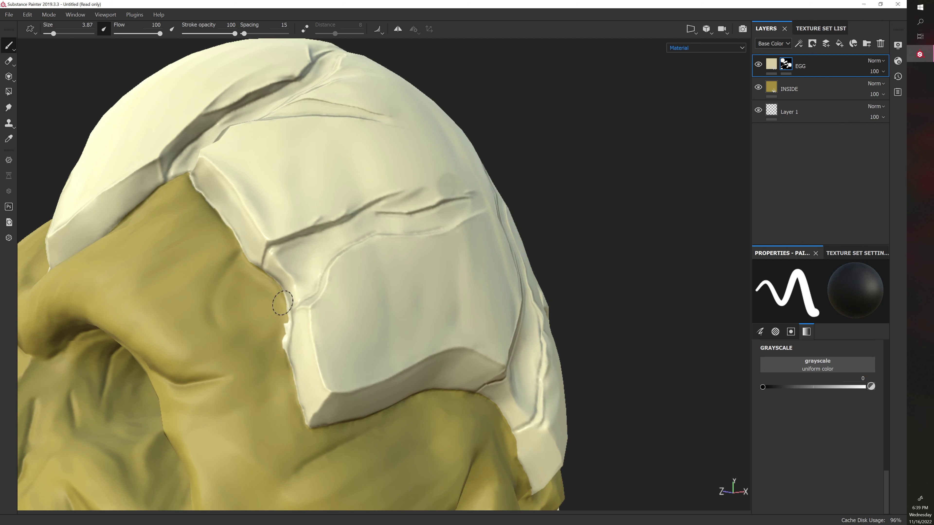
alt+drag(282, 344, 286, 325)
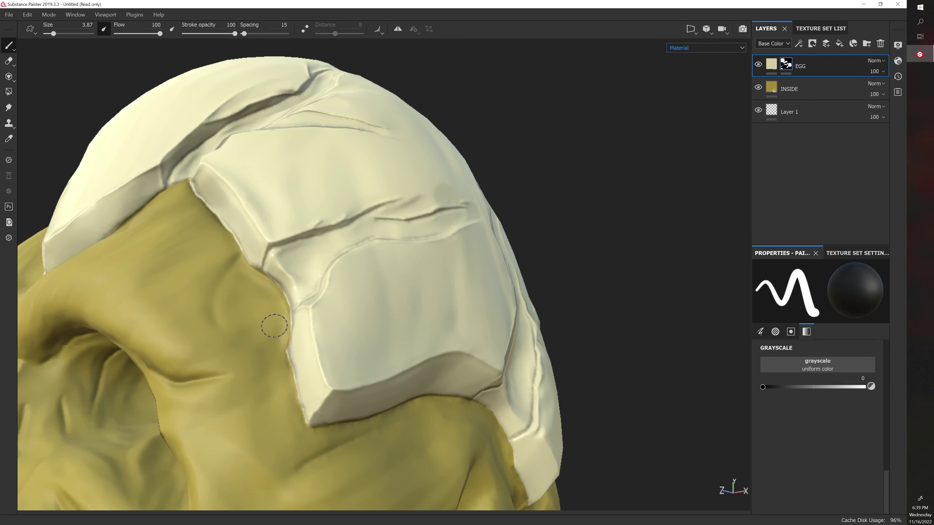
Step: Mask out the shell overspill along the uncleaned edge of the pointed forehead shard, down to its tip
scroll(231, 291, down, 3)
alt+drag(227, 290, 283, 282)
scroll(215, 279, up, 4)
alt+middle_drag(214, 279, 487, 300)
alt+drag(486, 301, 395, 306)
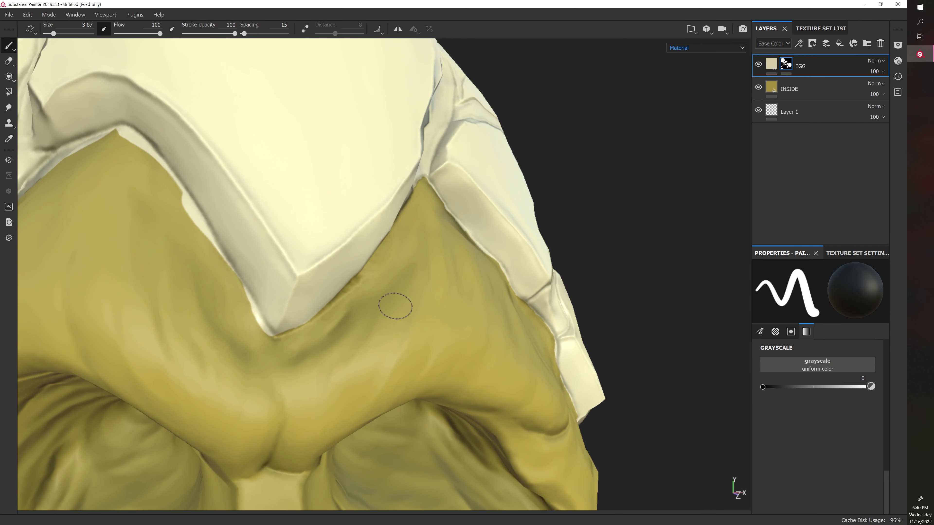
mouse_move(183, 202)
mouse_down()
mouse_move(182, 192)
mouse_move(237, 287)
mouse_move(229, 271)
mouse_move(255, 299)
mouse_move(236, 274)
mouse_move(278, 353)
mouse_up()
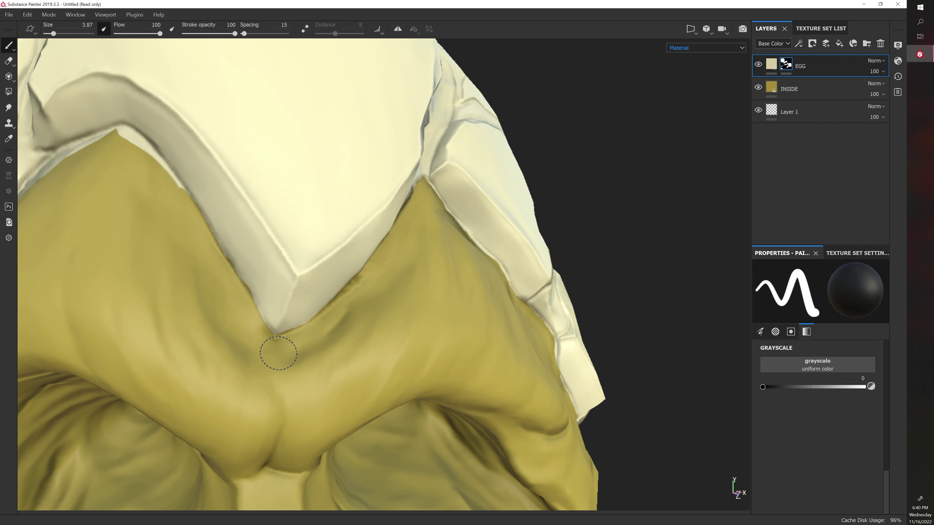
Step: Paint out the overspill under the arched shell edge beside the pointed forehead shard
alt+drag(162, 290, 256, 294)
mouse_move(125, 223)
mouse_down()
mouse_move(114, 237)
mouse_move(173, 210)
mouse_move(168, 220)
mouse_move(157, 208)
mouse_move(244, 199)
mouse_up()
alt+drag(462, 202, 546, 182)
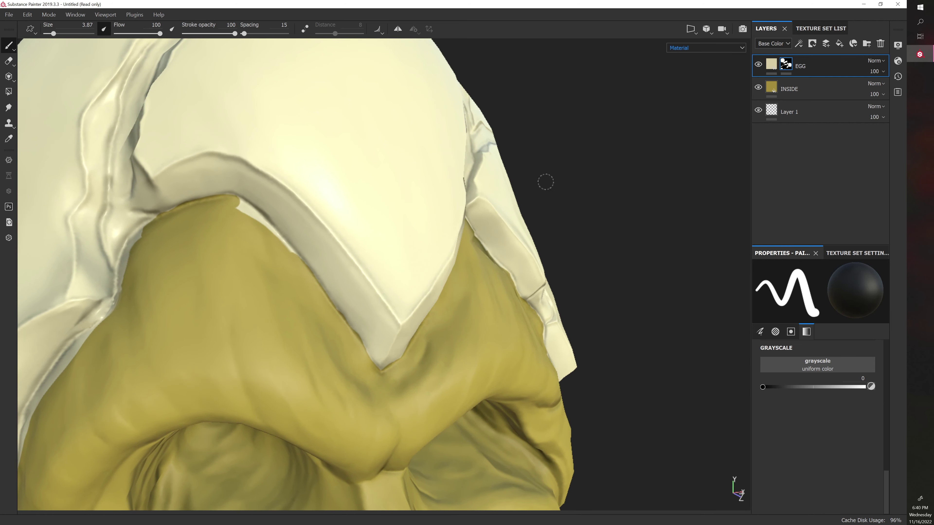
mouse_move(235, 205)
mouse_down()
mouse_move(296, 253)
mouse_move(244, 269)
mouse_move(242, 257)
mouse_up()
Step: Clean the mask around the brow notch on the opposite side and along the upper front edge of the temple shard
scroll(313, 261, down, 5)
scroll(244, 269, up, 4)
alt+middle_drag(241, 257, 286, 272)
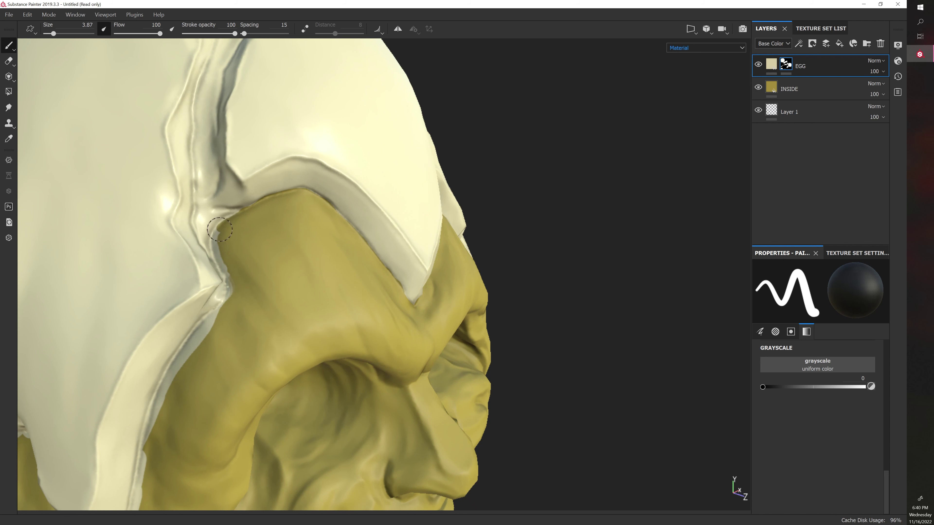
mouse_move(229, 249)
alt+mouse_down()
mouse_move(218, 249)
mouse_move(231, 298)
mouse_move(290, 261)
alt+mouse_up()
mouse_move(223, 314)
mouse_down()
mouse_move(189, 340)
mouse_move(162, 388)
mouse_up()
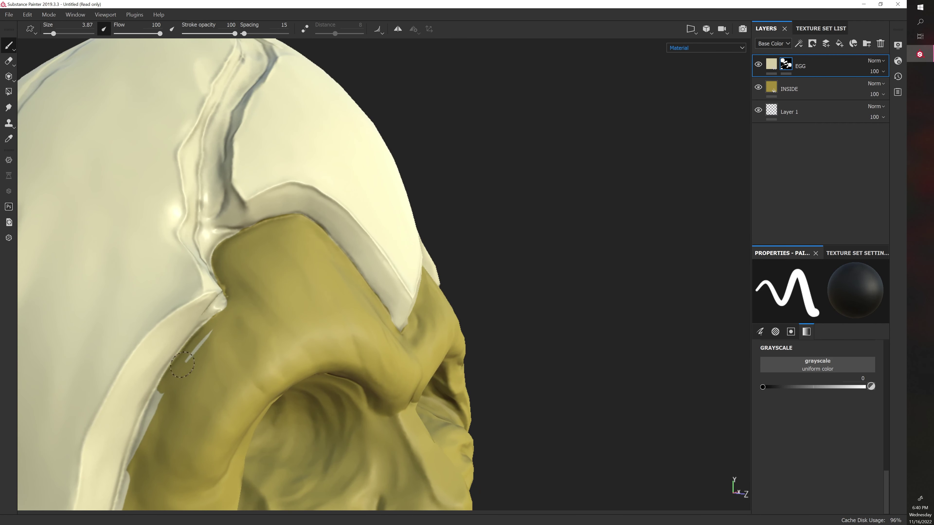
alt+drag(219, 323, 254, 274)
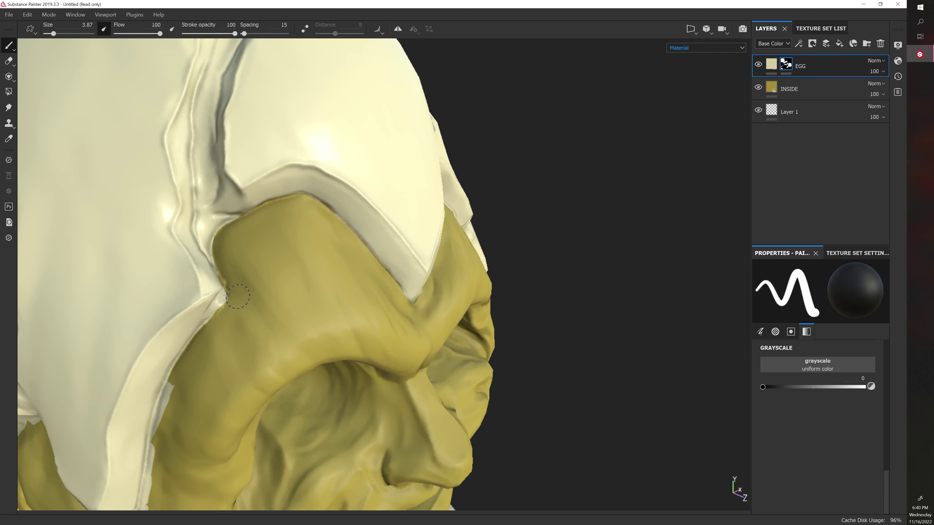
alt+drag(298, 271, 309, 272)
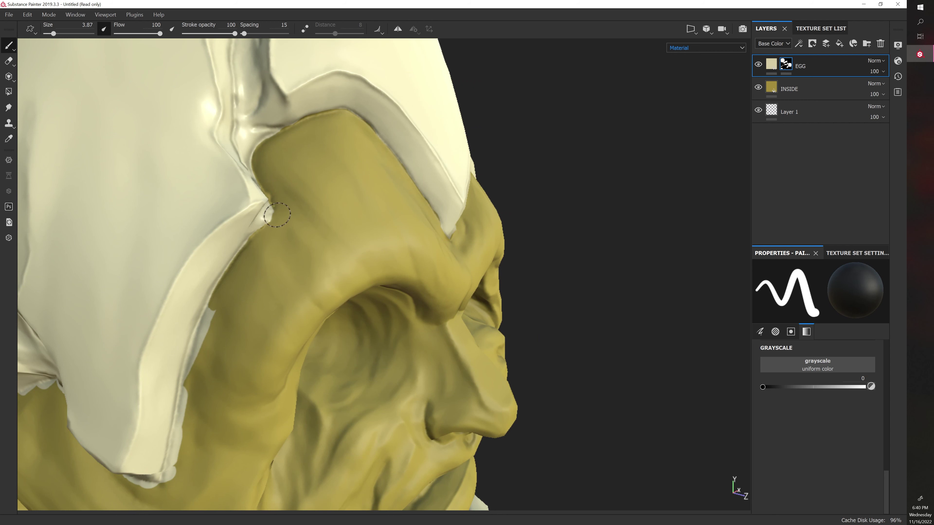
Step: Mask out the overspill down the rest of the temple shard's front edge and around its tip
mouse_move(290, 253)
alt+mouse_down()
mouse_move(318, 215)
mouse_move(334, 230)
mouse_move(328, 222)
alt+mouse_up()
mouse_move(310, 188)
alt+mouse_down()
mouse_move(322, 169)
mouse_move(284, 220)
mouse_move(272, 263)
alt+mouse_up()
mouse_move(277, 259)
alt+mouse_down()
mouse_move(288, 220)
mouse_move(273, 264)
alt+mouse_up()
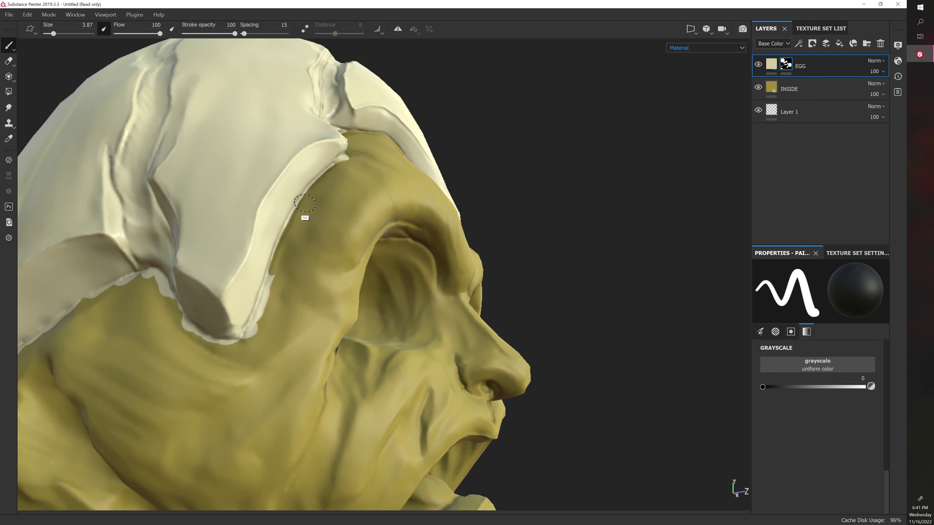
alt+drag(274, 274, 288, 264)
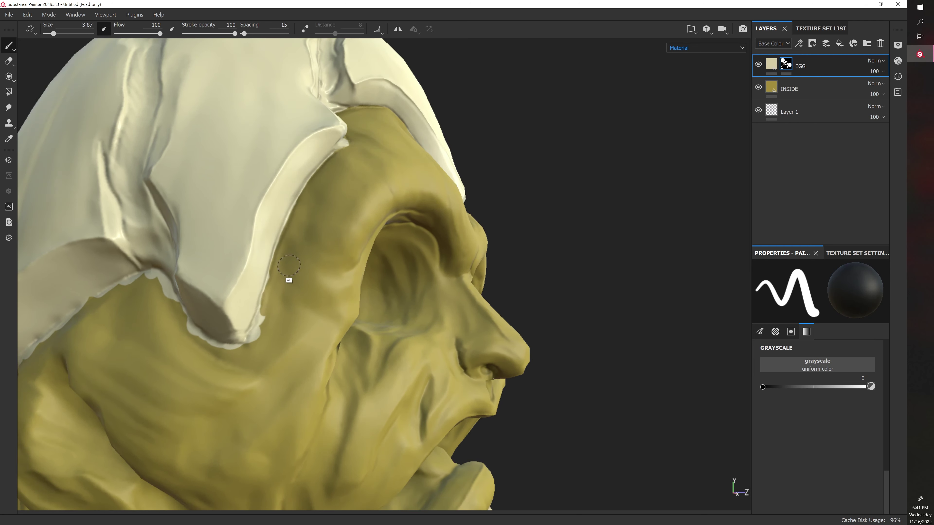
mouse_move(266, 295)
mouse_down()
mouse_move(256, 333)
mouse_move(279, 296)
mouse_up()
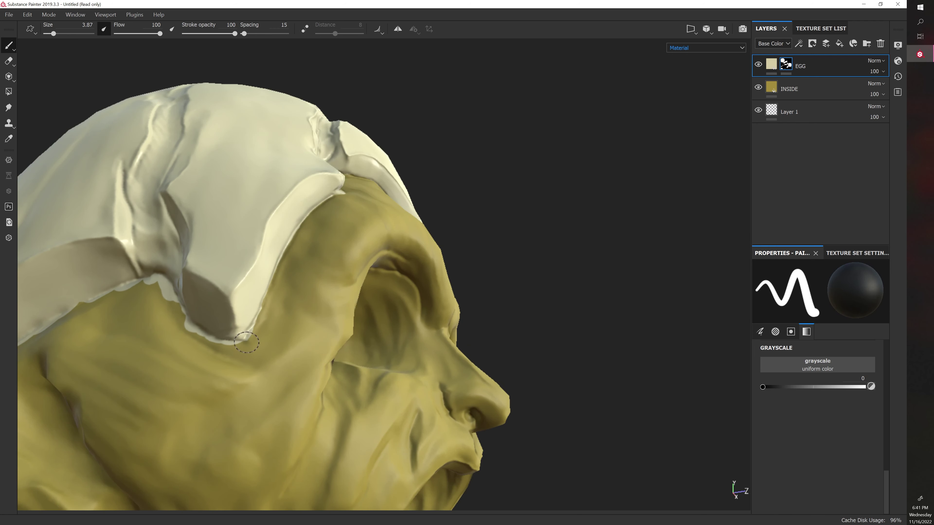
alt+drag(254, 331, 255, 345)
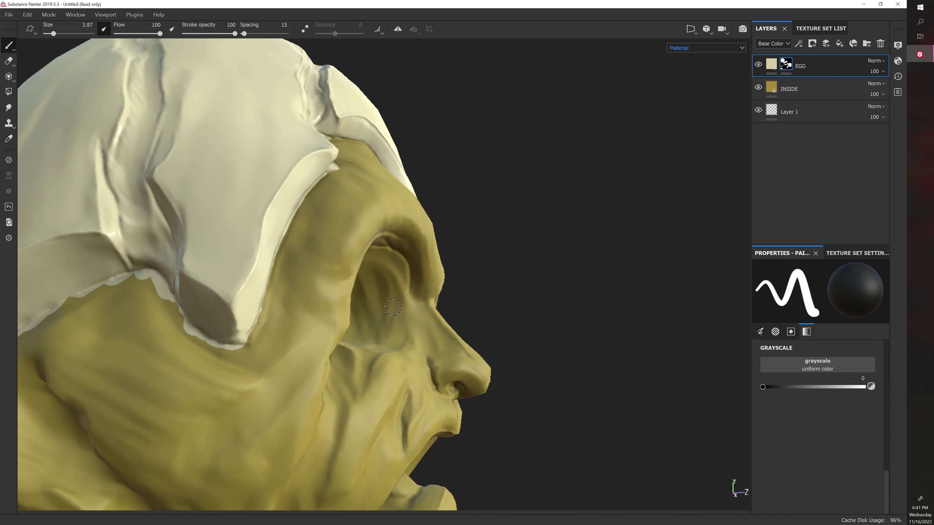
alt+drag(392, 307, 162, 340)
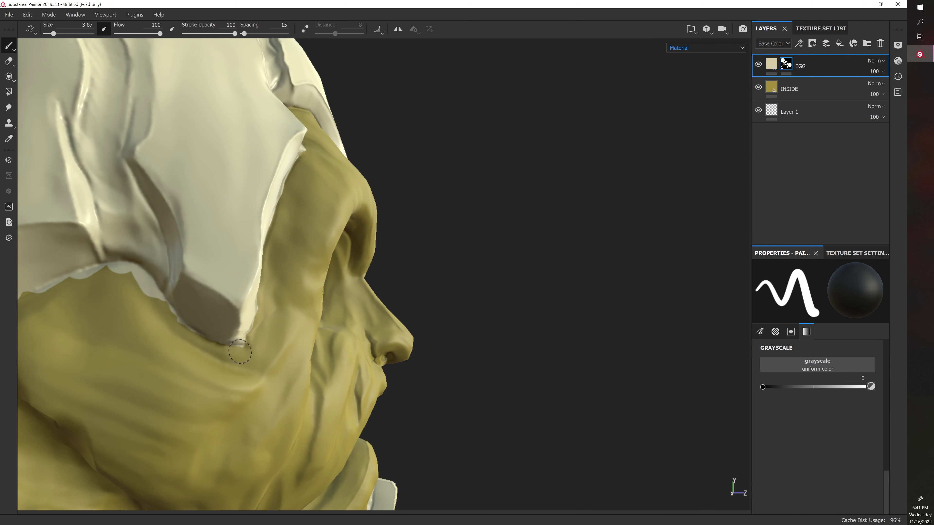
Step: Mask out the overspill in the notch behind the temple shard and along both adjoining lower edges
mouse_move(240, 350)
alt+mouse_down()
mouse_move(240, 361)
mouse_move(336, 323)
mouse_move(279, 336)
mouse_move(268, 317)
alt+mouse_up()
mouse_move(221, 297)
mouse_down()
mouse_move(290, 267)
mouse_move(303, 287)
mouse_up()
key(ctrl+z)
mouse_move(233, 289)
mouse_down()
mouse_move(306, 266)
mouse_move(331, 272)
mouse_move(333, 255)
mouse_move(327, 327)
mouse_up()
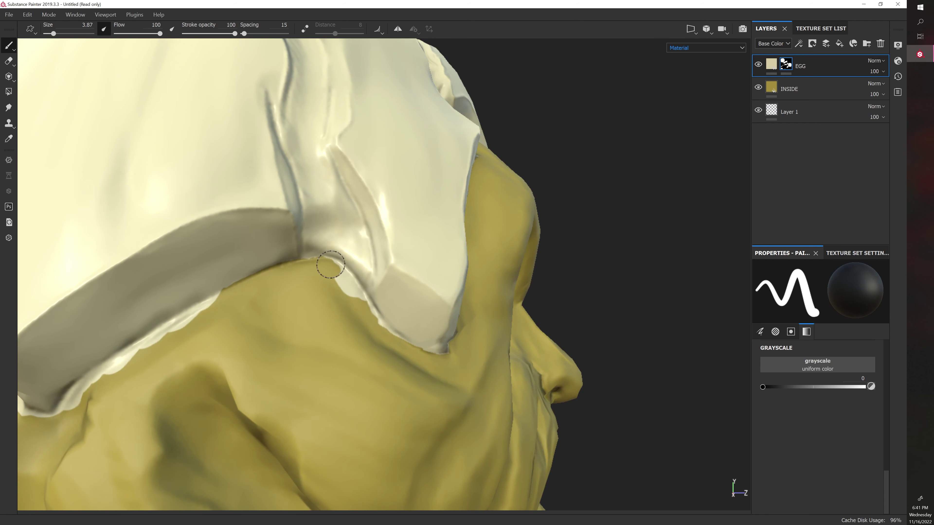
mouse_move(330, 265)
mouse_down()
mouse_move(364, 296)
mouse_move(349, 293)
mouse_up()
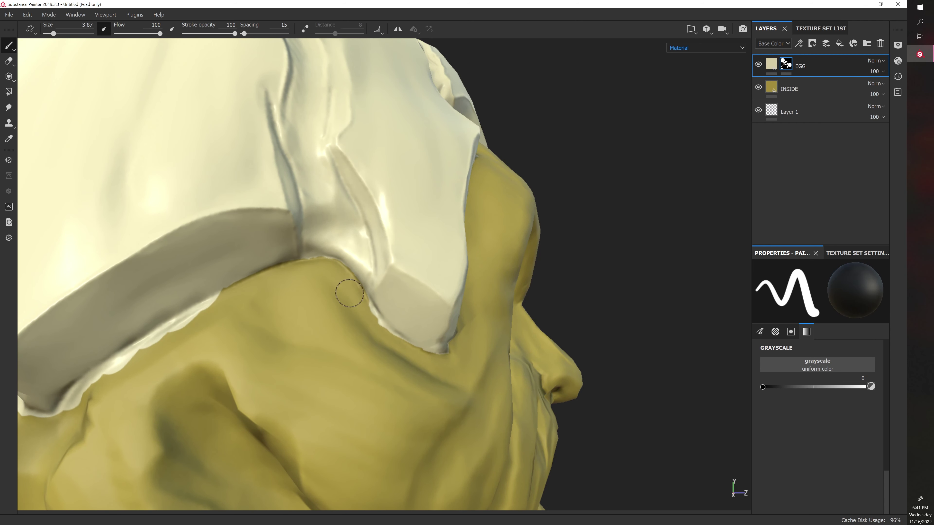
alt+drag(350, 223, 323, 267)
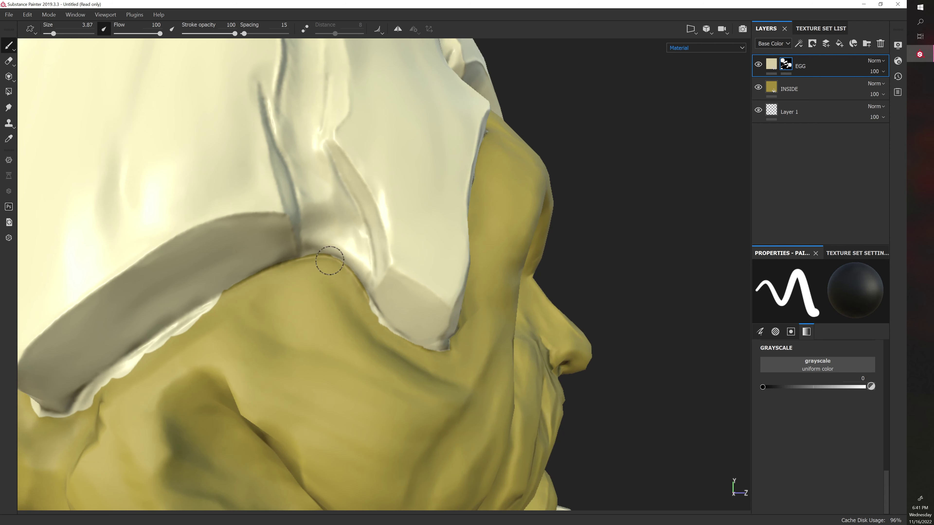
mouse_move(338, 338)
alt+mouse_down()
mouse_move(334, 324)
mouse_move(373, 309)
mouse_move(402, 338)
mouse_move(450, 357)
alt+mouse_up()
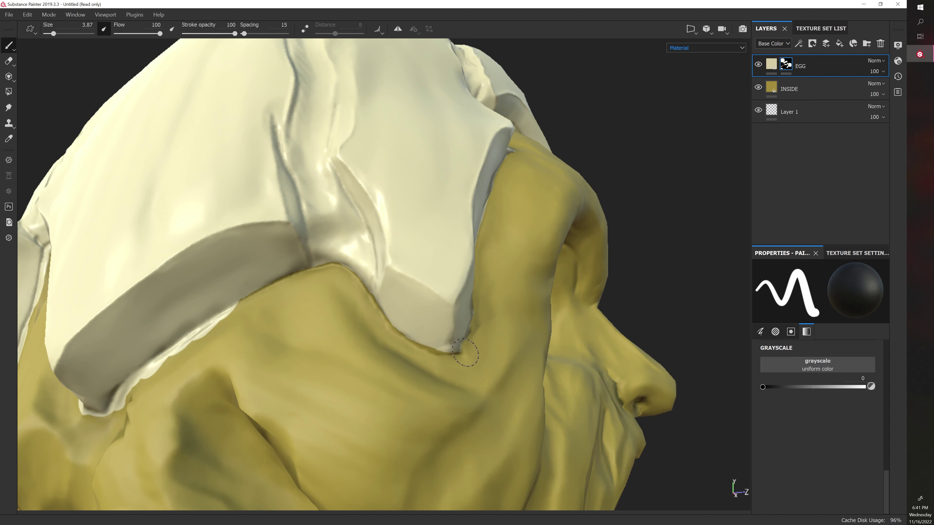
Step: Paint out the overspill along the lower edge, tip and lower rear edge of the wide shard behind the temple
alt+drag(265, 340, 327, 317)
drag(380, 253, 271, 328)
mouse_move(318, 298)
alt+mouse_down()
mouse_move(298, 328)
mouse_move(229, 349)
mouse_move(236, 358)
mouse_move(260, 334)
alt+mouse_up()
mouse_move(108, 198)
mouse_down()
mouse_move(138, 230)
mouse_move(173, 298)
mouse_move(186, 340)
mouse_move(177, 340)
mouse_move(205, 374)
mouse_up()
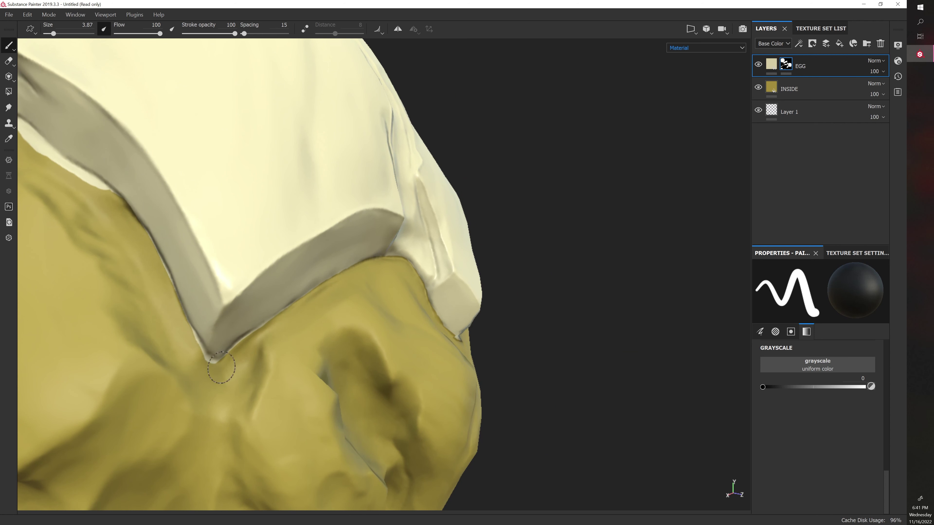
mouse_move(185, 329)
mouse_down()
mouse_move(203, 367)
mouse_move(215, 367)
mouse_move(203, 371)
mouse_up()
Step: Mask out the overspill along both shell edges of the peaked opening at the back of the head
scroll(248, 323, down, 3)
alt+middle_drag(248, 323, 262, 324)
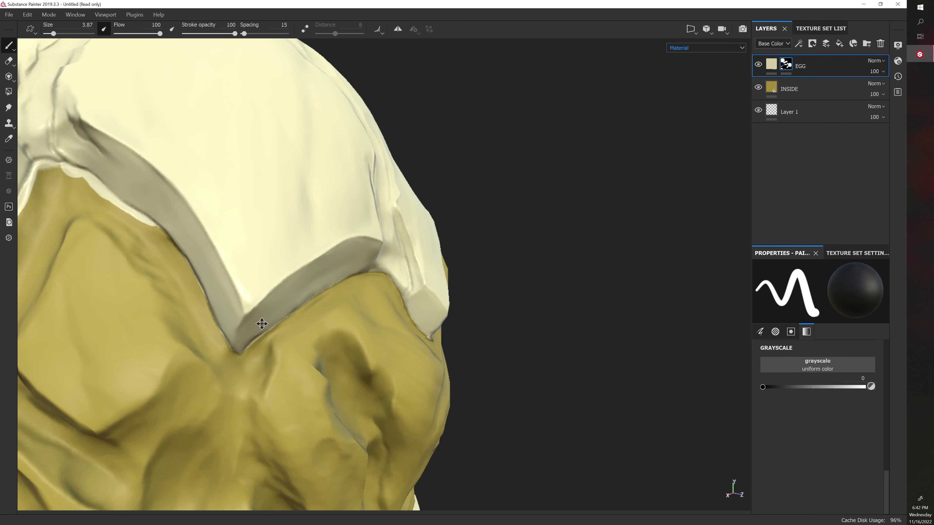
mouse_move(262, 323)
alt+mouse_down()
mouse_move(215, 318)
mouse_move(234, 322)
alt+mouse_up()
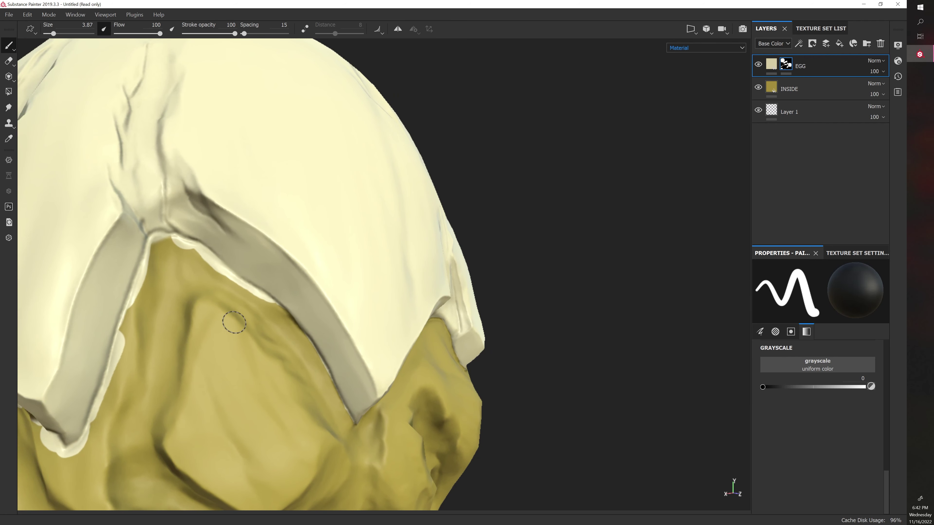
mouse_move(151, 247)
mouse_down()
mouse_move(89, 434)
mouse_move(59, 457)
mouse_up()
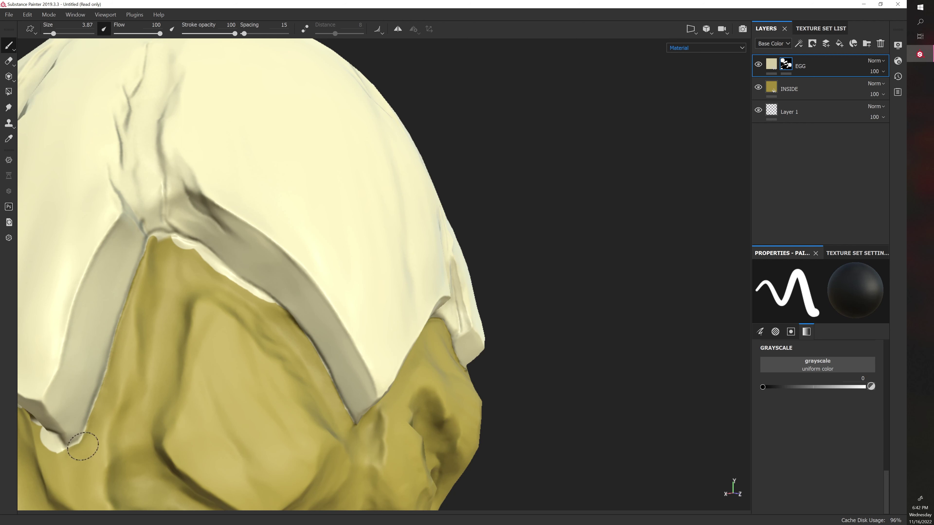
mouse_move(187, 290)
alt+mouse_down()
mouse_move(157, 238)
mouse_move(181, 238)
alt+mouse_up()
mouse_move(241, 224)
alt+mouse_down()
mouse_move(177, 245)
mouse_move(267, 301)
alt+mouse_up()
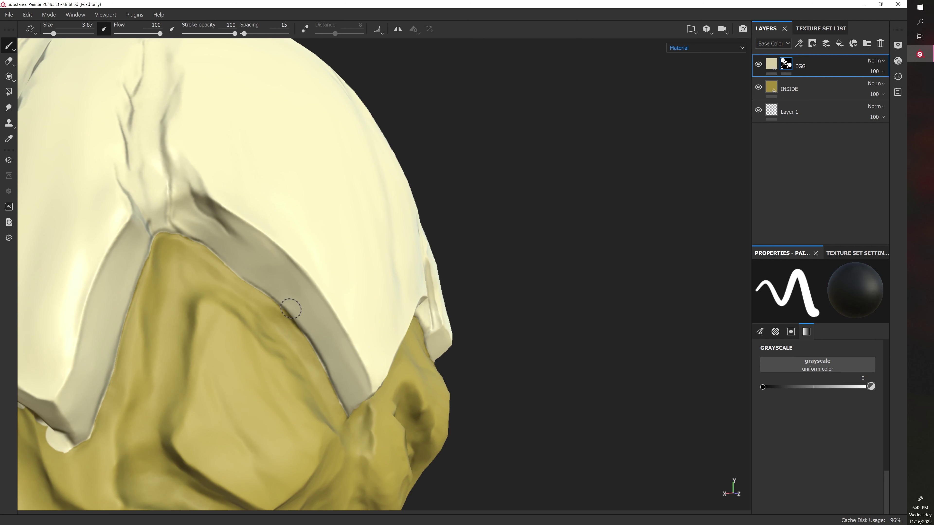
Step: Paint out the overspill along the far lower edge and tip of the shard beside the rear opening
alt+right_drag(298, 309, 283, 312)
mouse_move(283, 313)
alt+mouse_down()
mouse_move(305, 313)
mouse_move(288, 310)
alt+mouse_up()
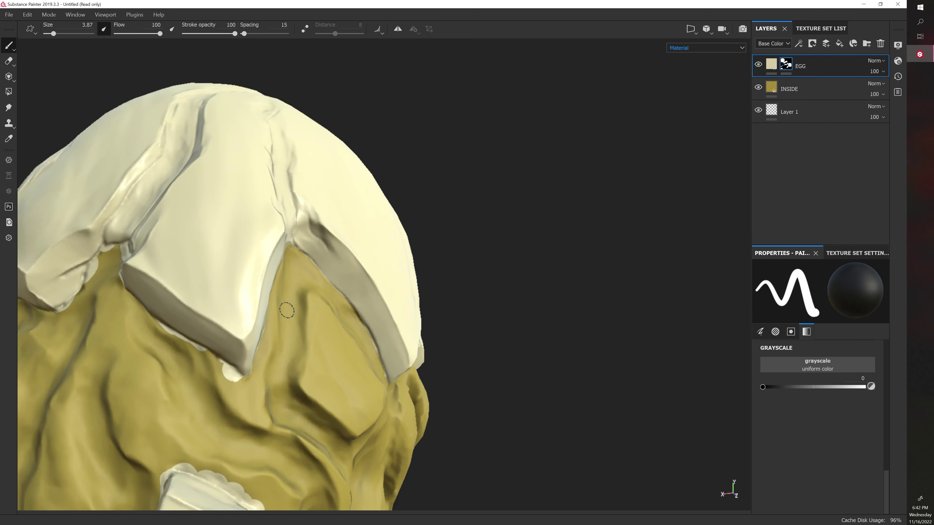
alt+right_drag(288, 310, 273, 322)
alt+drag(222, 388, 287, 380)
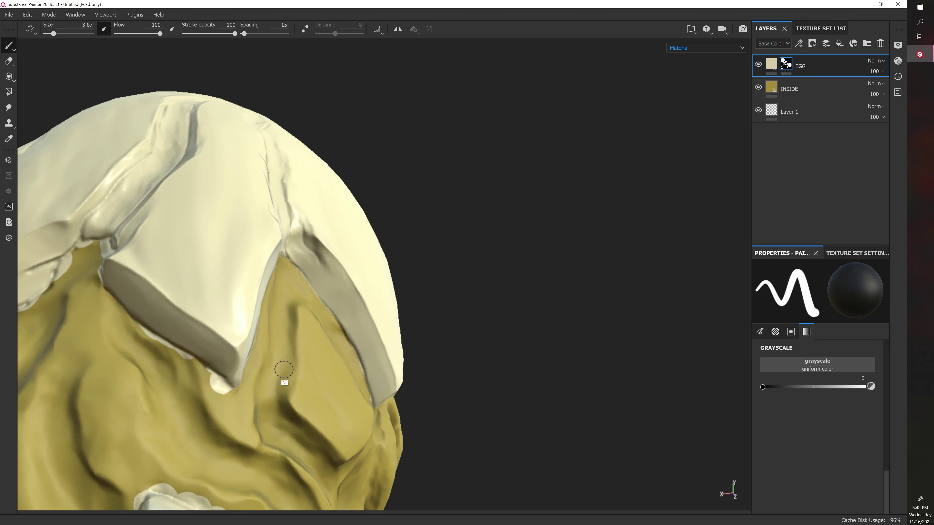
drag(143, 331, 158, 341)
drag(208, 374, 215, 389)
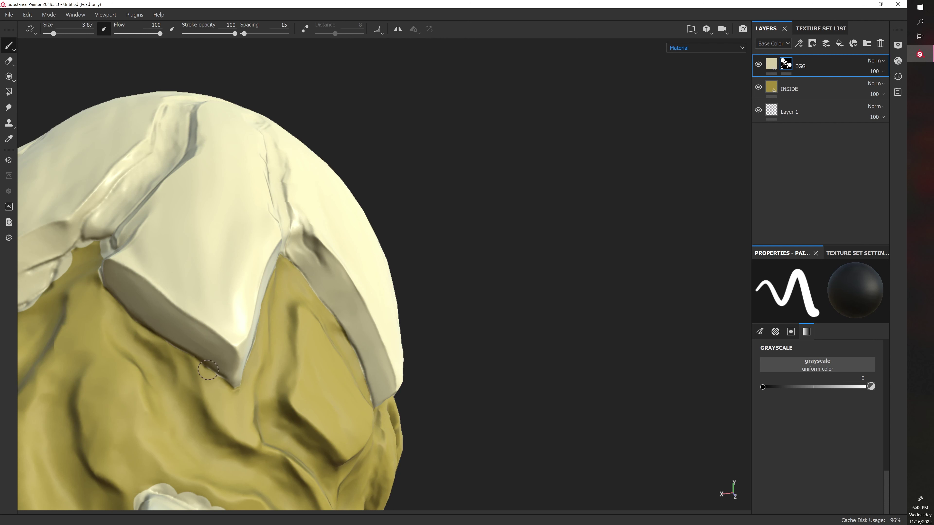
mouse_move(217, 376)
alt+mouse_down()
mouse_move(265, 377)
mouse_move(248, 364)
alt+mouse_up()
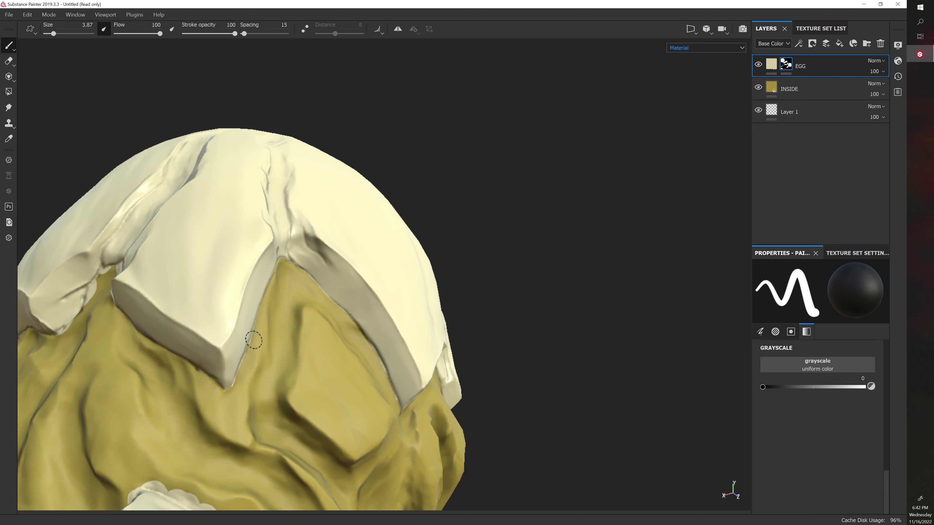
Step: Mask out the overspill in the narrow notch between the two rear shards, along its sides and upper inner corner
mouse_move(141, 256)
alt+mouse_down()
mouse_move(349, 327)
mouse_move(346, 337)
alt+mouse_up()
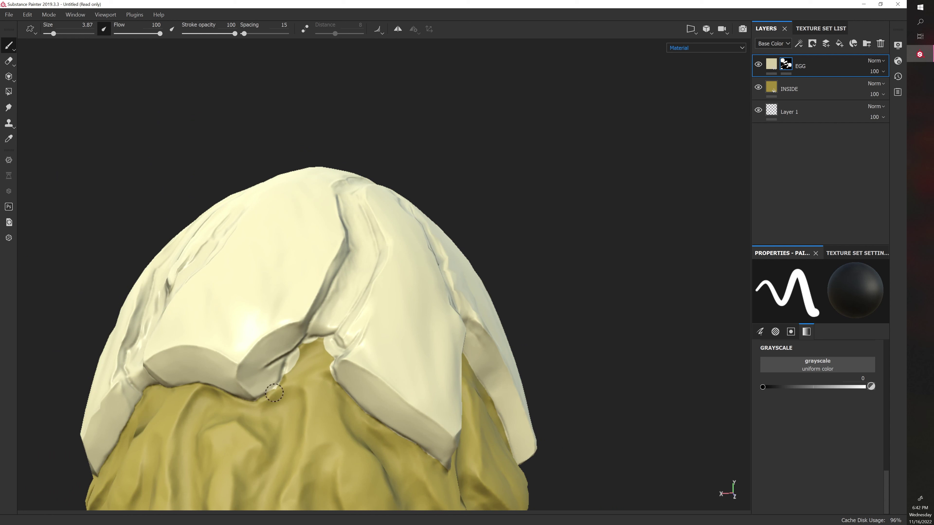
drag(287, 373, 291, 359)
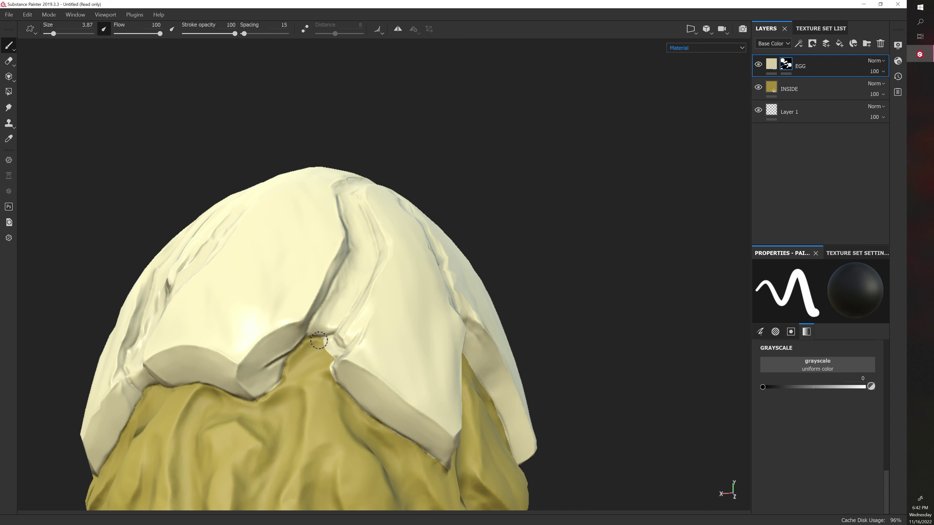
mouse_move(319, 340)
mouse_down()
mouse_move(327, 340)
mouse_move(321, 348)
mouse_up()
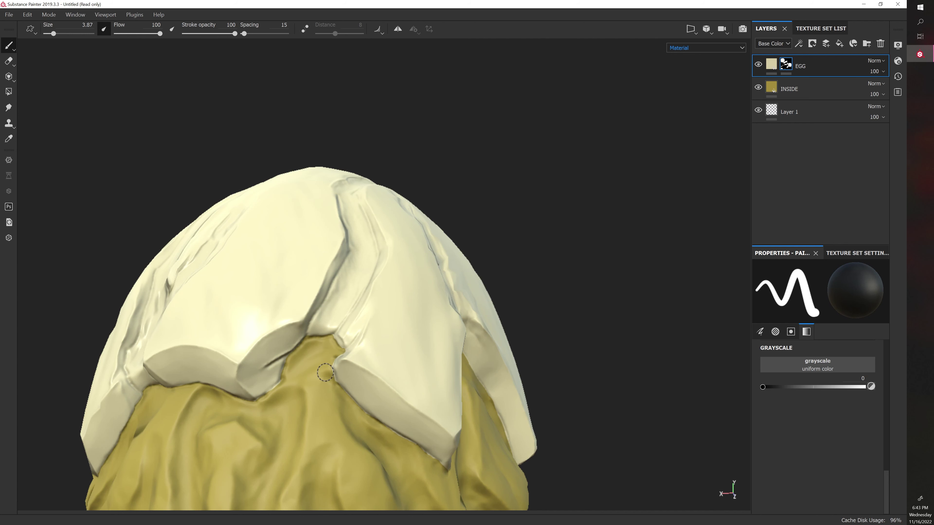
Step: Inspect the upper shell's broken edge above the brow and around the temple for leftover overspill
scroll(323, 370, down, 5)
alt+drag(286, 340, 416, 350)
alt+drag(313, 367, 521, 314)
scroll(459, 359, up, 4)
scroll(511, 323, down, 3)
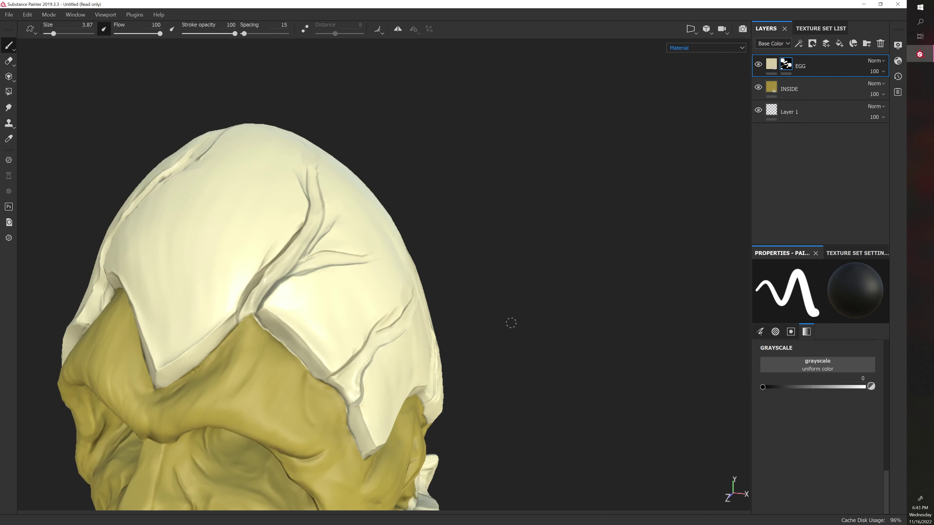
scroll(463, 317, up, 2)
alt+middle_drag(511, 323, 475, 291)
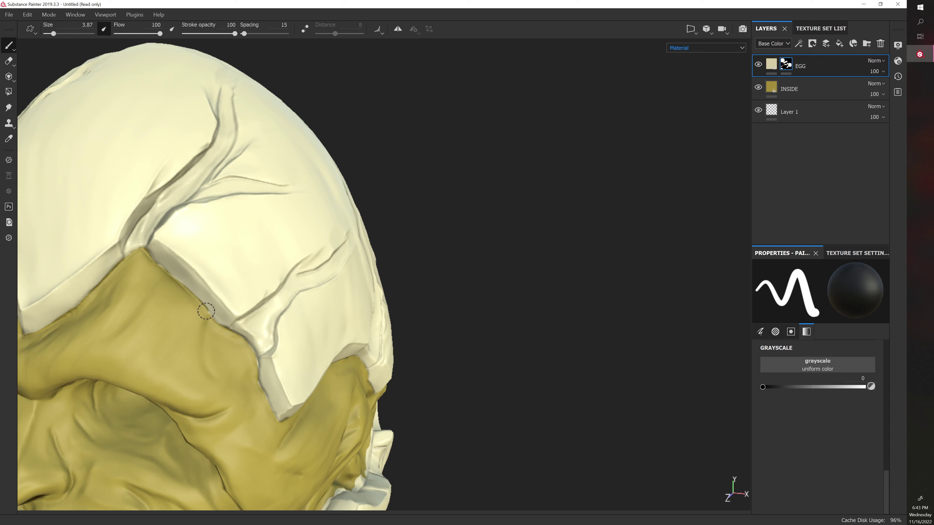
alt+drag(460, 307, 464, 270)
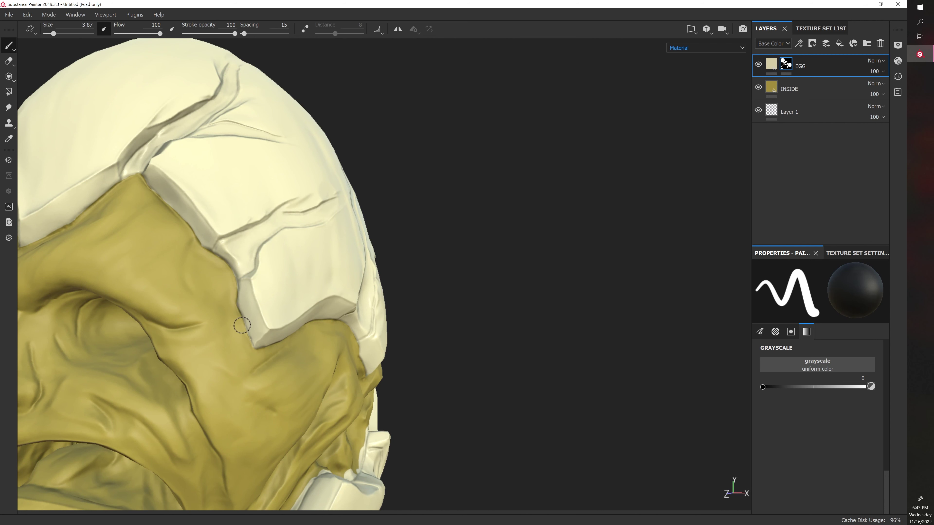
alt+drag(252, 352, 255, 294)
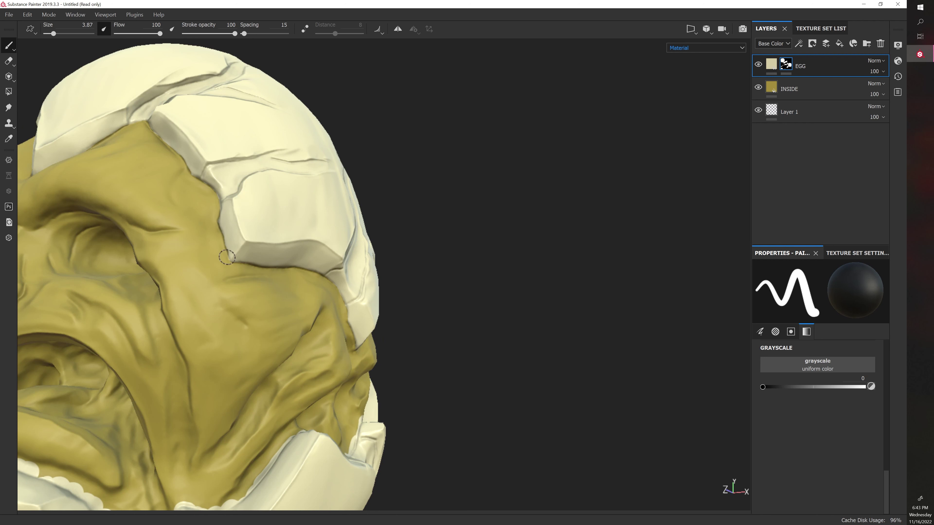
alt+right_drag(217, 236, 205, 231)
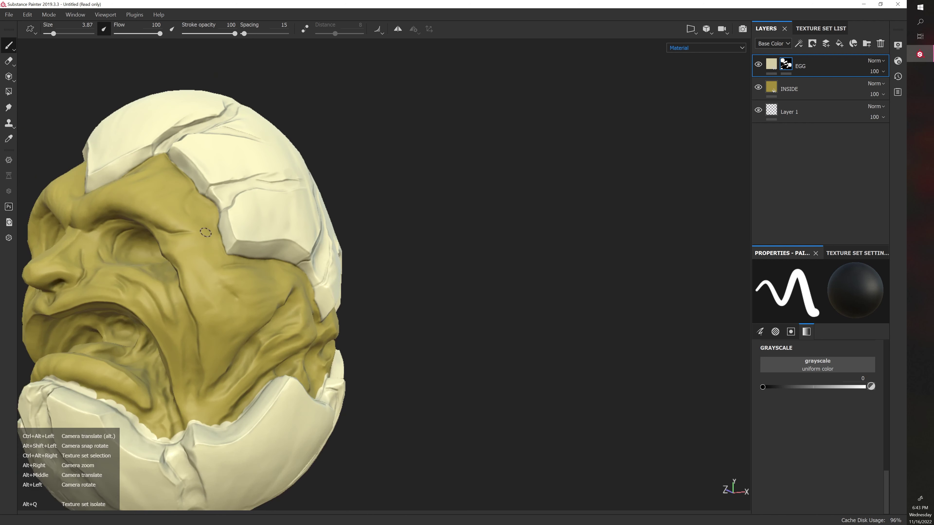
Step: Inspect the forehead peaks and the opposite temple shard of the upper shell for leftover overspill
alt+drag(204, 231, 265, 228)
alt+middle_drag(228, 224, 302, 296)
alt+right_drag(302, 296, 288, 299)
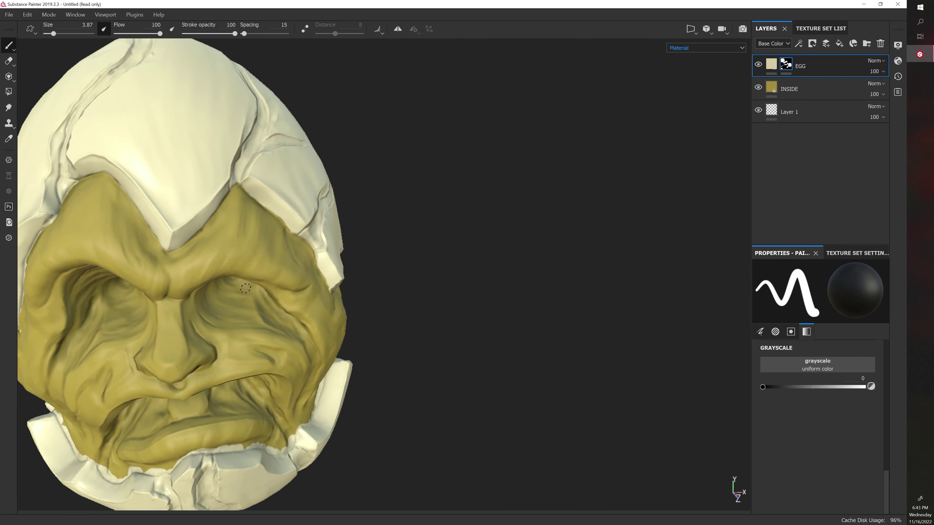
alt+drag(107, 267, 165, 259)
alt+middle_drag(165, 259, 346, 254)
scroll(277, 256, up, 3)
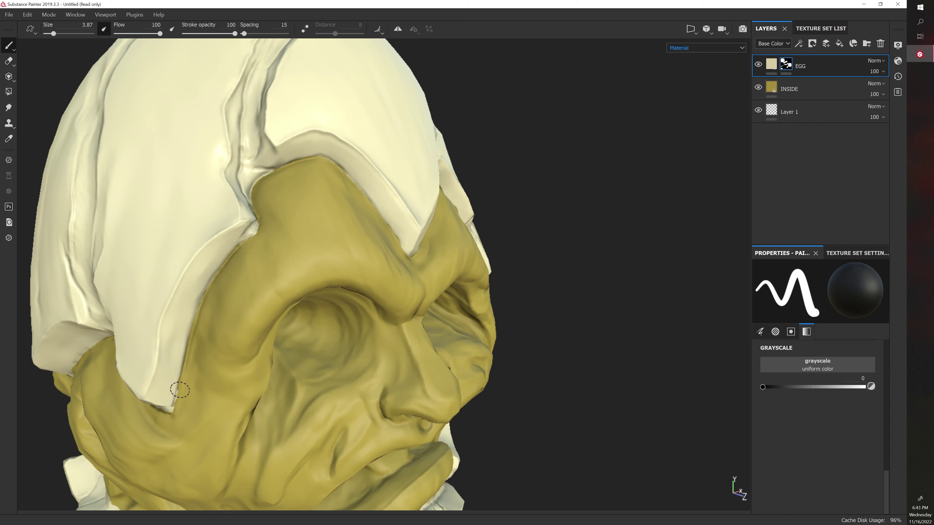
mouse_move(170, 427)
alt+mouse_down()
mouse_move(240, 351)
mouse_move(304, 298)
mouse_move(202, 391)
mouse_move(245, 233)
alt+mouse_up()
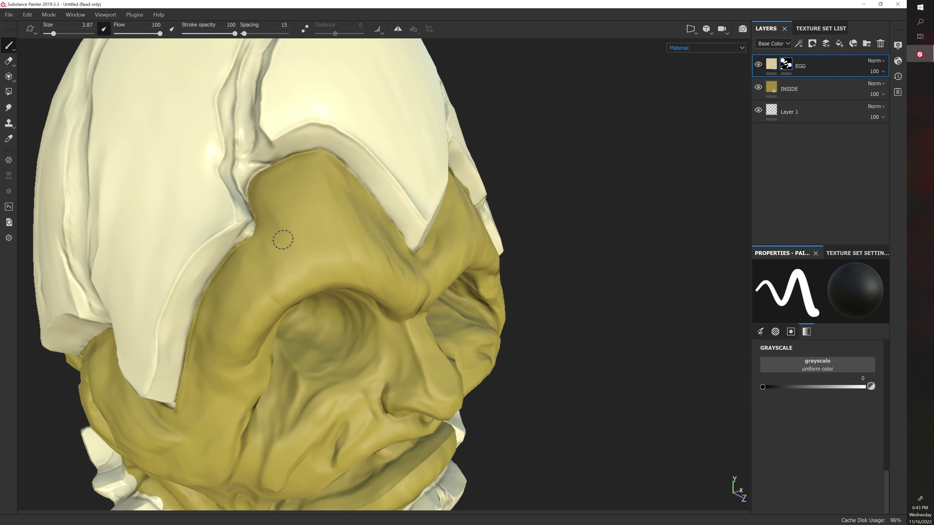
alt+right_drag(283, 240, 290, 140)
alt+middle_drag(293, 132, 325, 200)
mouse_move(326, 198)
alt+mouse_down()
mouse_move(192, 208)
mouse_move(320, 208)
mouse_move(448, 223)
mouse_move(426, 238)
alt+mouse_up()
alt+right_drag(364, 257, 354, 308)
alt+middle_drag(354, 308, 467, 289)
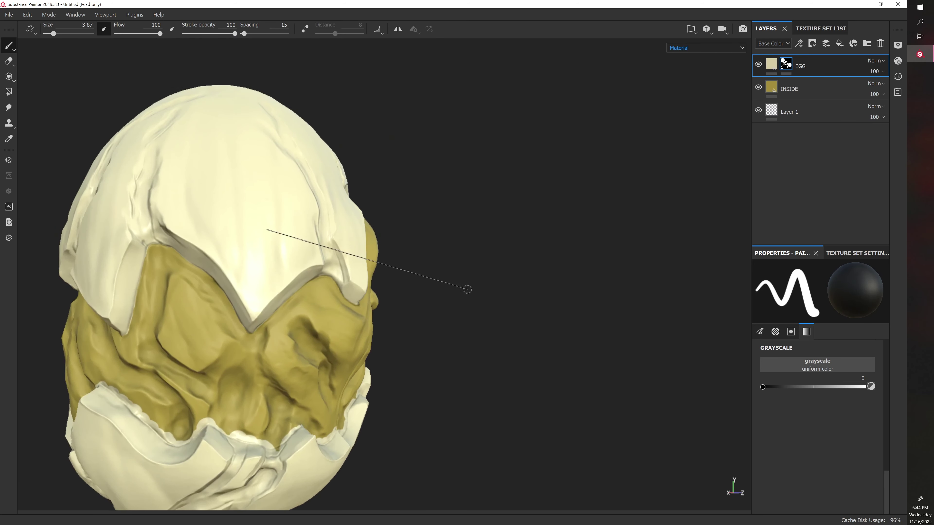
Step: Check the rear shards and notches of the upper shell up close for uneven mask edges
mouse_move(467, 289)
alt+mouse_down()
mouse_move(445, 292)
mouse_move(499, 296)
mouse_move(465, 324)
alt+mouse_up()
scroll(538, 319, up, 2)
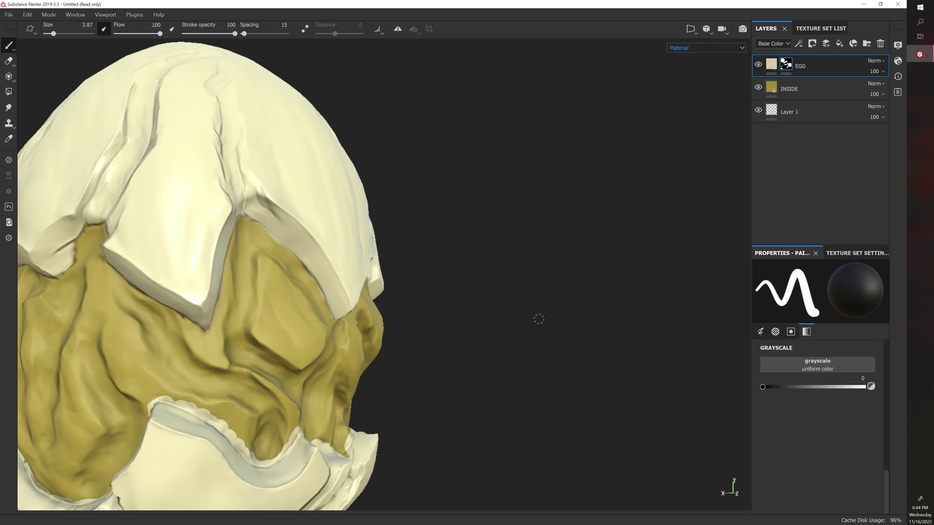
mouse_move(538, 318)
alt+mouse_down()
mouse_move(517, 321)
mouse_move(542, 327)
mouse_move(524, 325)
alt+mouse_up()
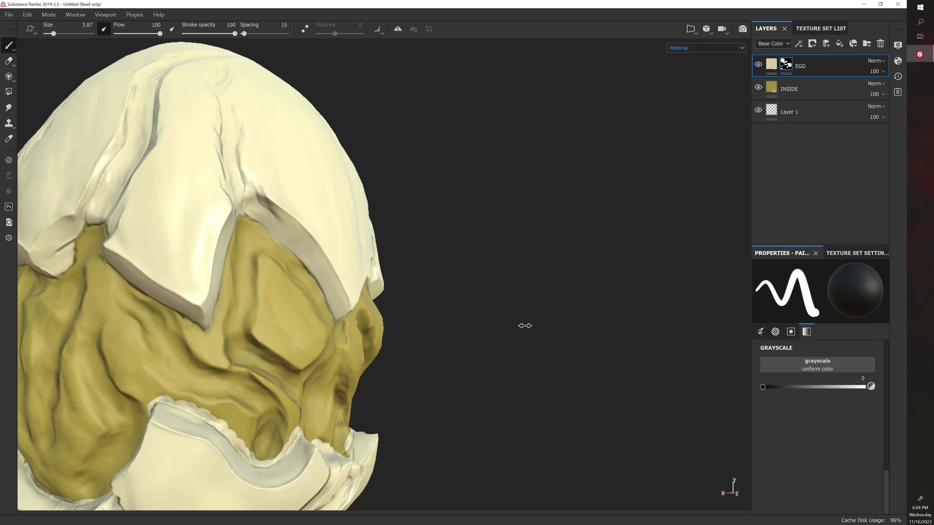
alt+right_drag(525, 326, 525, 328)
mouse_move(524, 328)
alt+mouse_down()
mouse_move(494, 328)
mouse_move(525, 328)
alt+mouse_up()
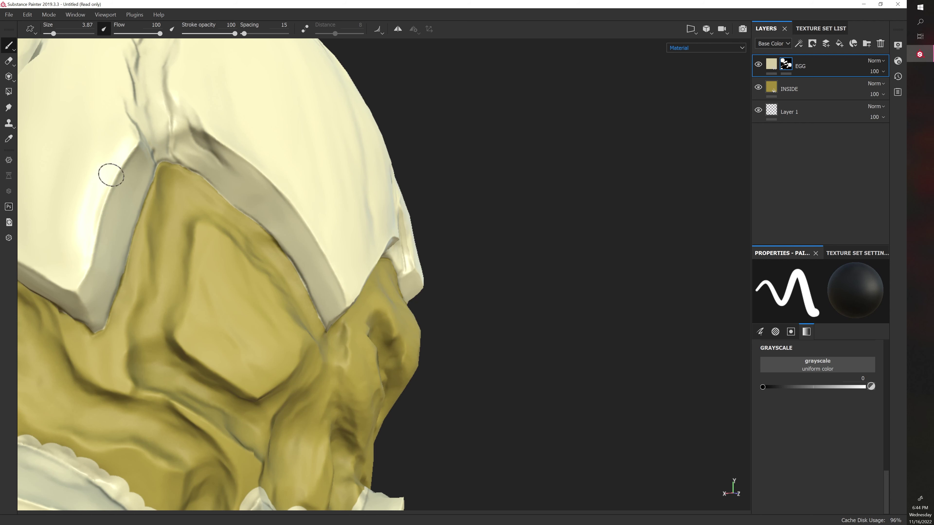
alt+drag(112, 175, 166, 219)
alt+middle_drag(167, 219, 323, 237)
alt+right_drag(323, 237, 317, 239)
alt+drag(298, 251, 360, 254)
mouse_move(360, 254)
shift+right_down()
mouse_move(377, 256)
mouse_move(361, 256)
shift+right_up()
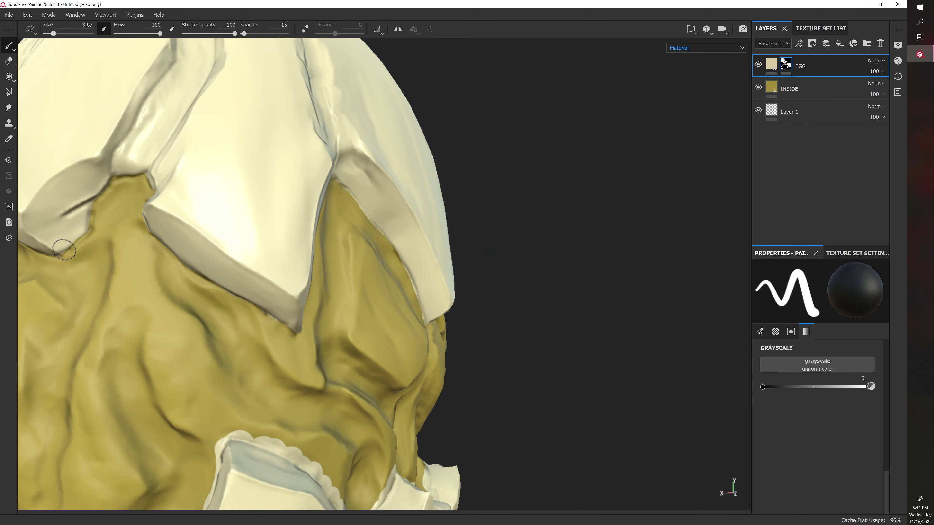
alt+right_drag(103, 274, 180, 290)
alt+drag(91, 302, 178, 274)
alt+middle_drag(177, 274, 285, 291)
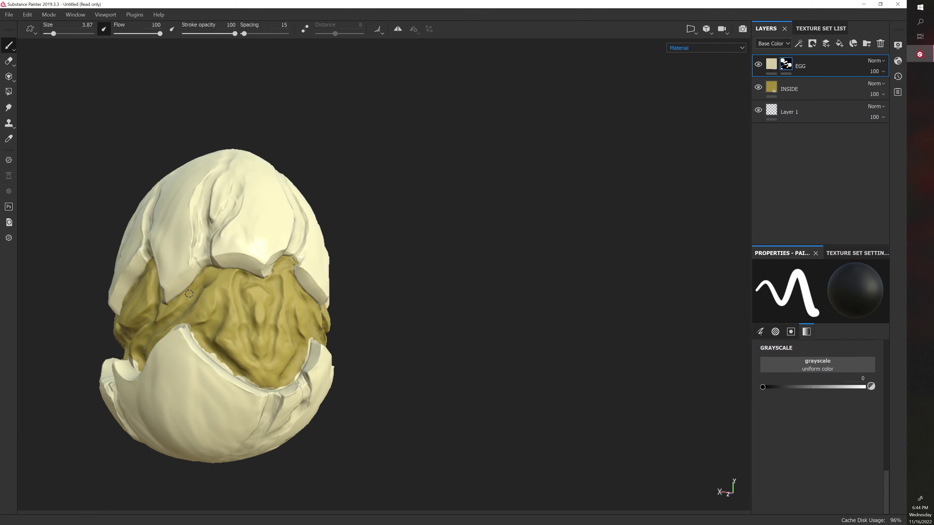
Step: Review the whole egg from all sides to compare the shell and interior color separation
alt+drag(189, 294, 272, 302)
shift+right_drag(272, 302, 318, 306)
alt+middle_drag(157, 286, 242, 268)
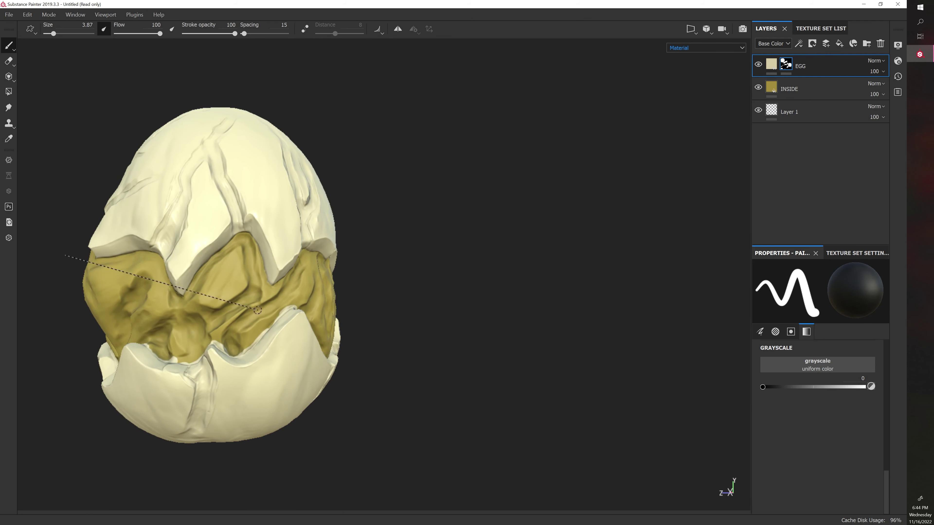
shift+right_drag(212, 298, 223, 302)
alt+drag(223, 302, 483, 311)
shift+right_drag(483, 310, 452, 316)
alt+right_drag(390, 312, 325, 309)
alt+middle_drag(244, 298, 365, 280)
mouse_move(353, 290)
alt+mouse_down()
mouse_move(444, 279)
mouse_move(417, 279)
mouse_move(431, 283)
alt+mouse_up()
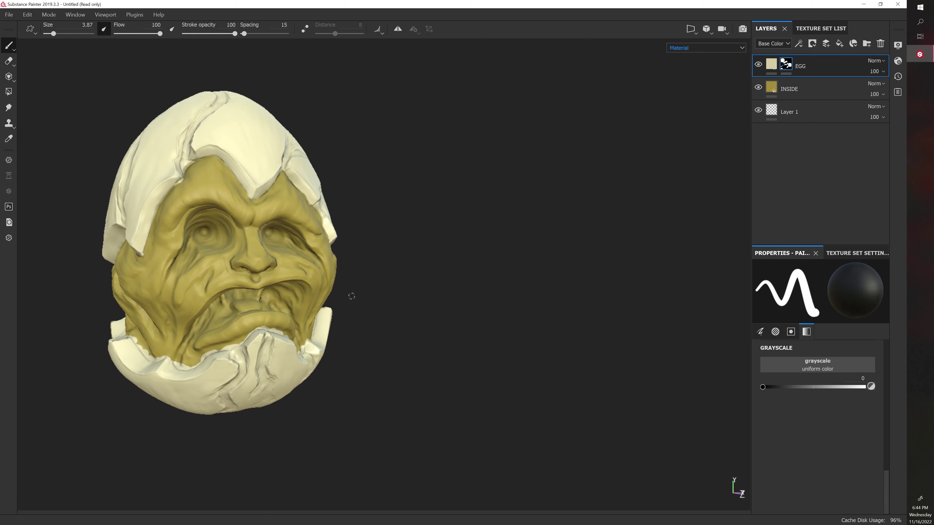
alt+drag(351, 297, 217, 284)
alt+right_drag(350, 281, 421, 280)
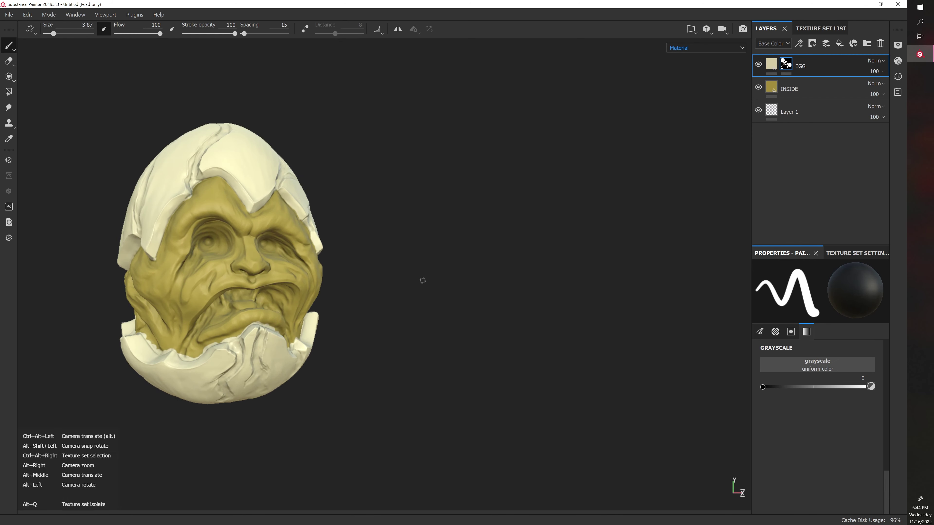
alt+drag(421, 279, 394, 282)
Step: Save the project as Egg_Monster
key(ctrl+s)
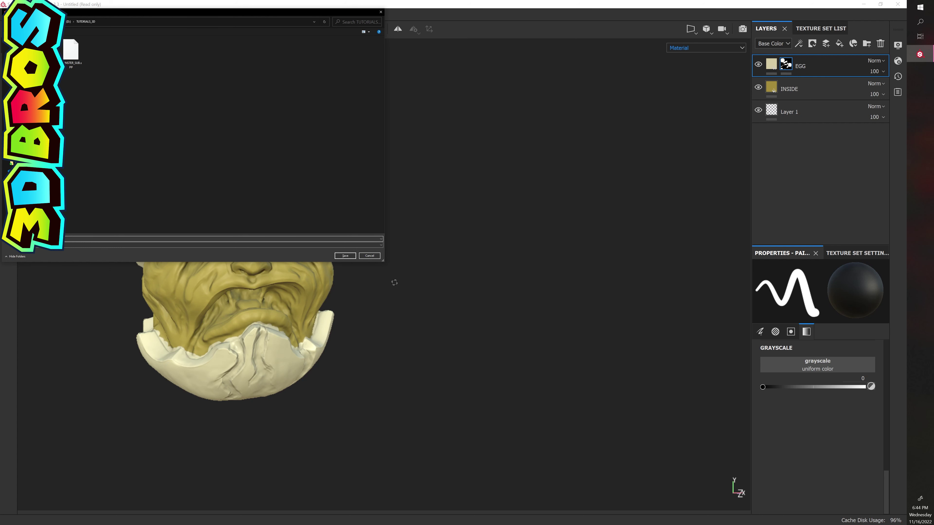
text(E)
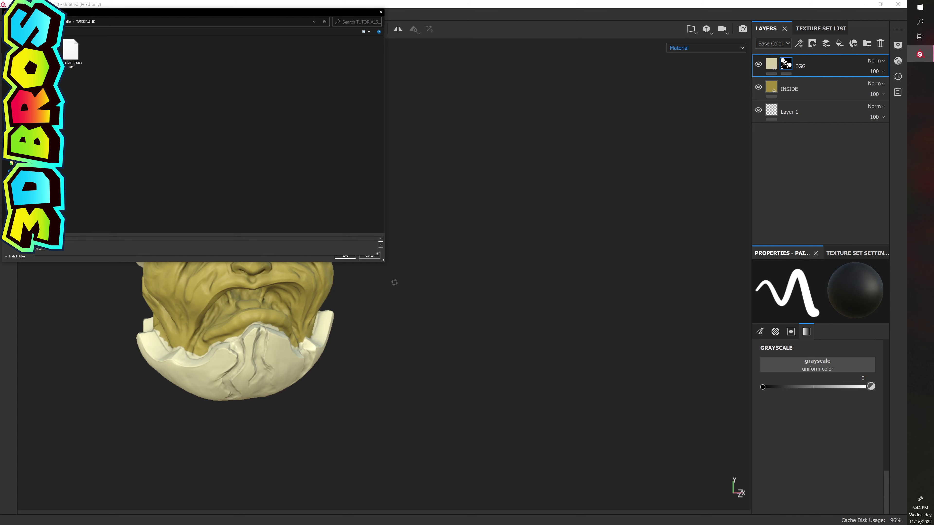
key(Return)
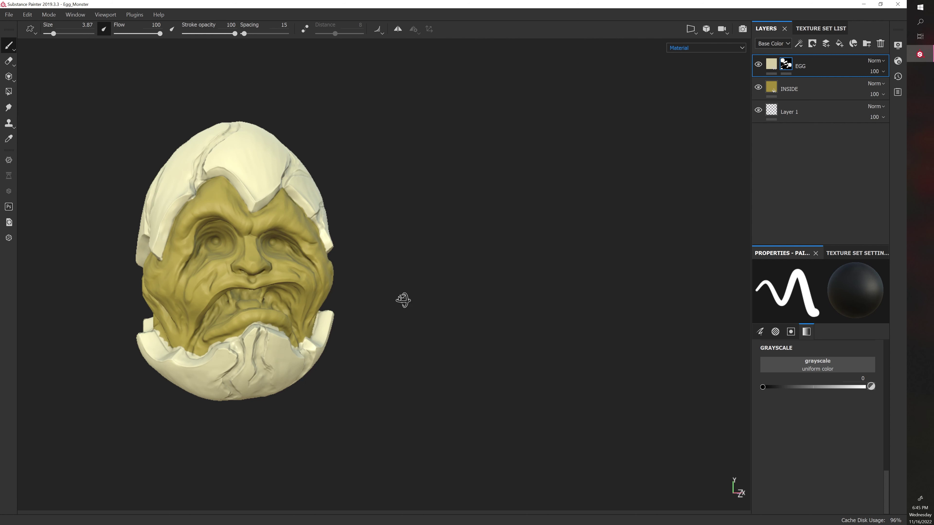
Step: Examine the overspill along the lower shell's broken edge beside the jaw
alt+drag(404, 300, 565, 328)
alt+right_drag(547, 327, 378, 378)
alt+middle_drag(378, 378, 457, 253)
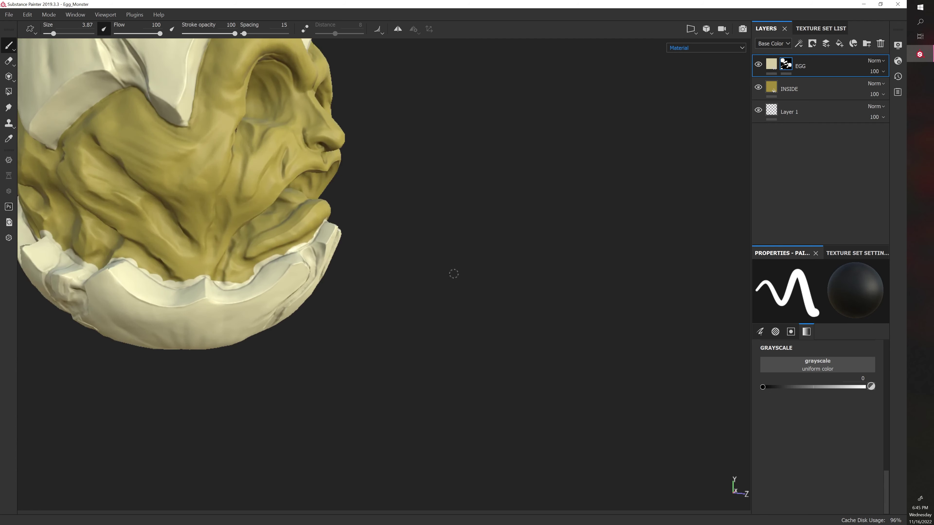
alt+right_drag(453, 273, 441, 284)
alt+middle_drag(441, 284, 503, 260)
key(2)
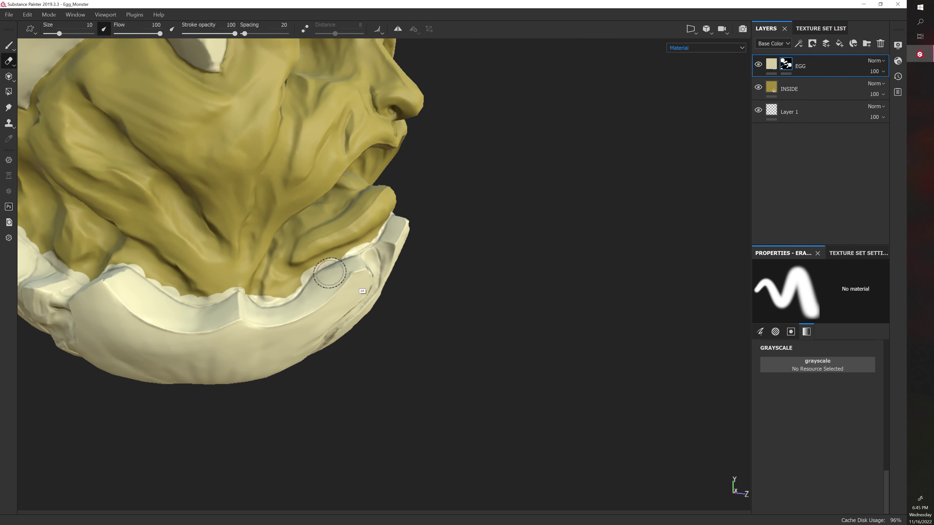
alt+drag(318, 264, 305, 271)
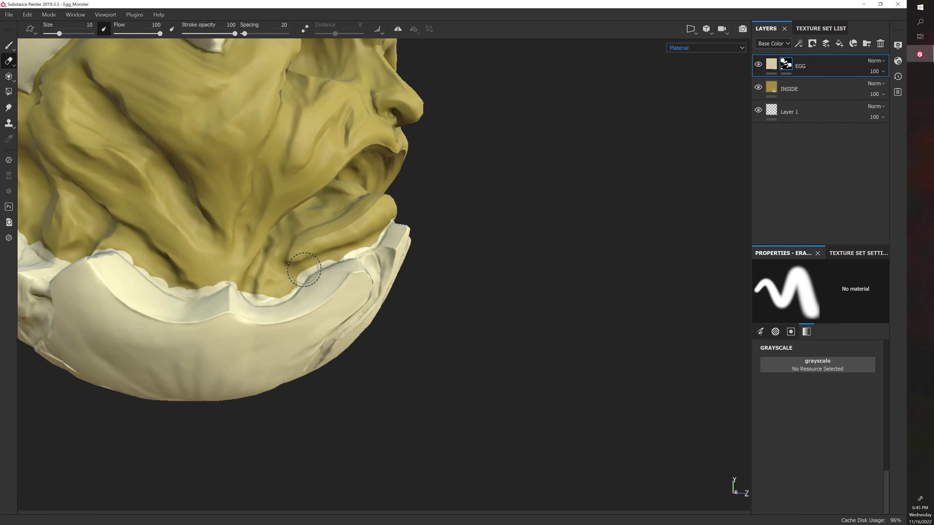
key(p)
alt+drag(365, 285, 401, 281)
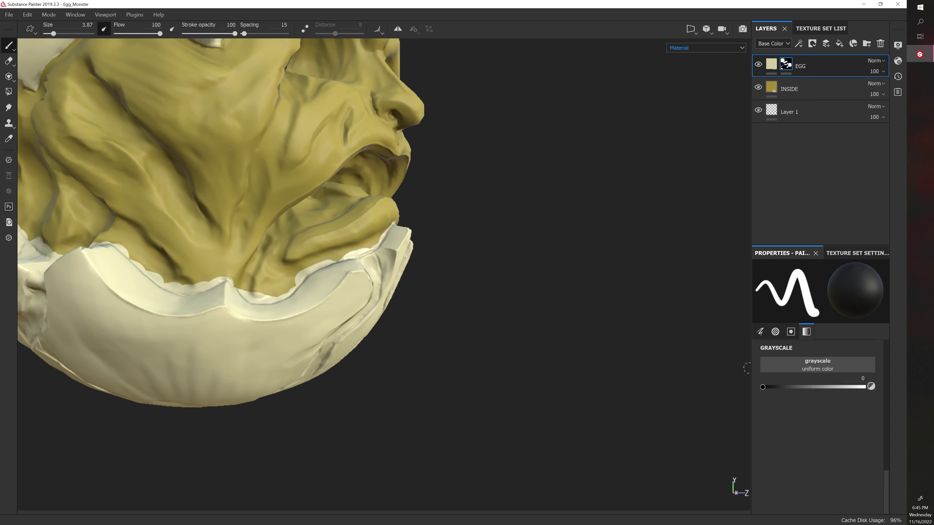
mouse_move(211, 285)
alt+mouse_down()
mouse_move(452, 388)
mouse_move(508, 386)
alt+mouse_up()
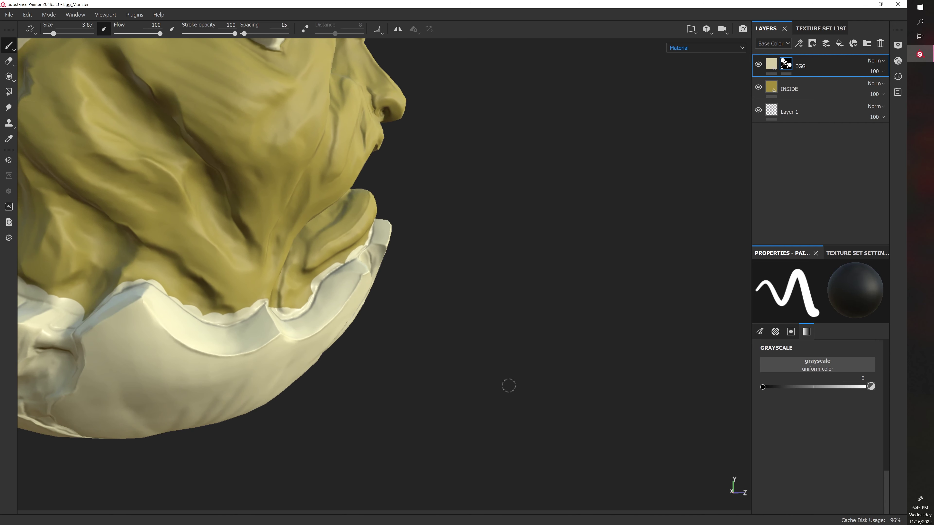
alt+drag(285, 352, 330, 352)
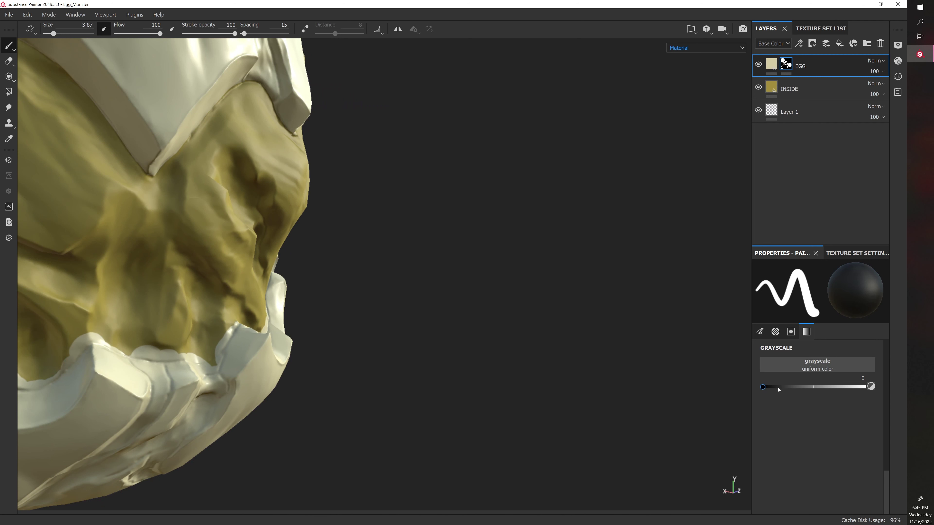
drag(778, 390, 897, 389)
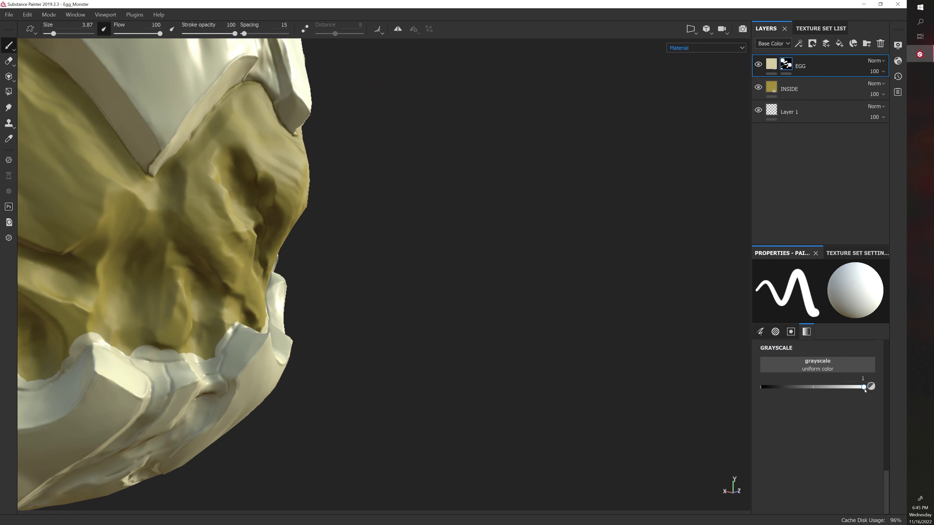
drag(864, 389, 759, 386)
Step: Paint grayscale 0 into the EGG mask over the scalloped overspill at the tip of the lower shell's side shard beside the jaw
mouse_move(419, 386)
alt+mouse_down()
mouse_move(400, 375)
mouse_move(412, 400)
alt+mouse_up()
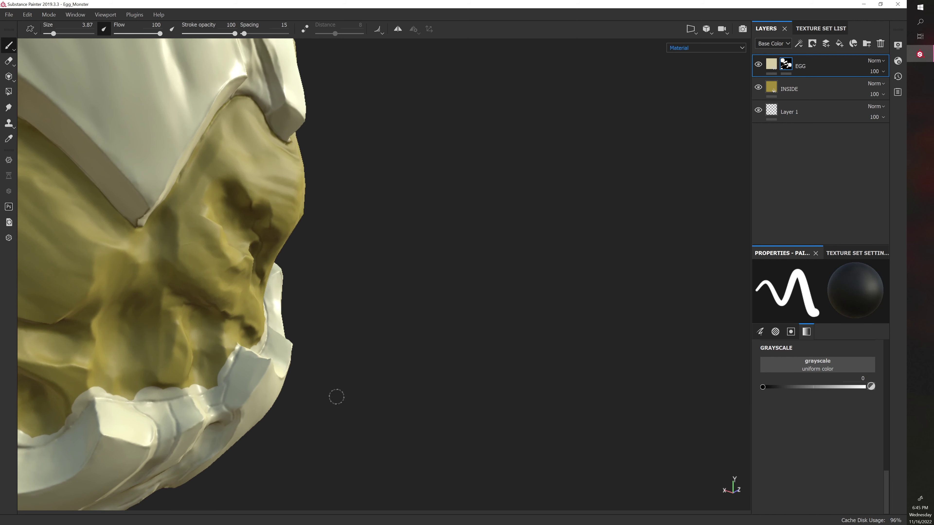
alt+right_drag(306, 357, 338, 357)
alt+middle_drag(338, 357, 392, 322)
mouse_move(292, 299)
mouse_down()
mouse_move(288, 320)
mouse_move(341, 332)
mouse_up()
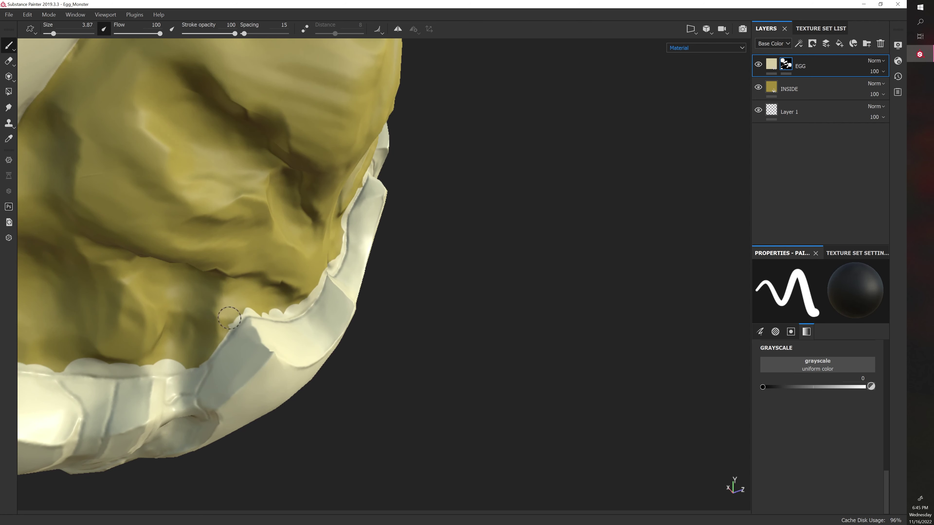
mouse_move(229, 318)
mouse_down()
mouse_move(220, 337)
mouse_move(245, 311)
mouse_up()
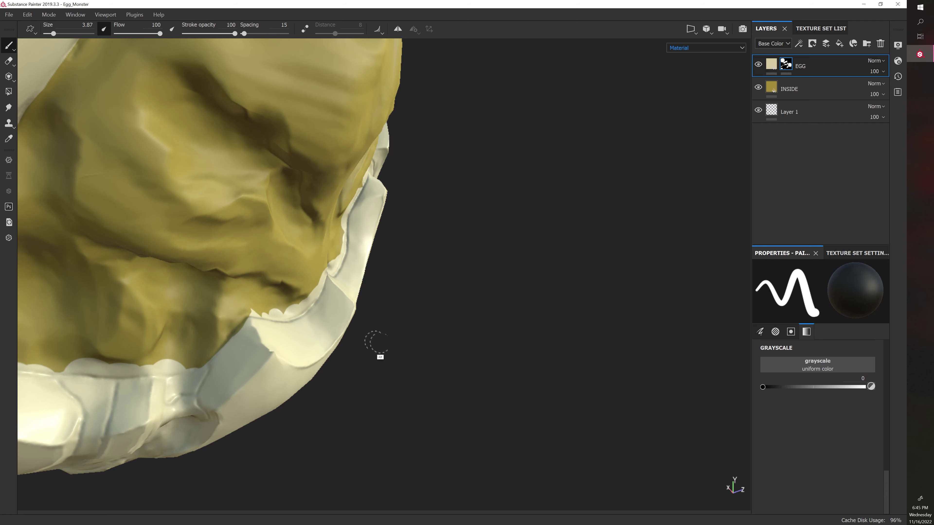
alt+drag(375, 340, 388, 369)
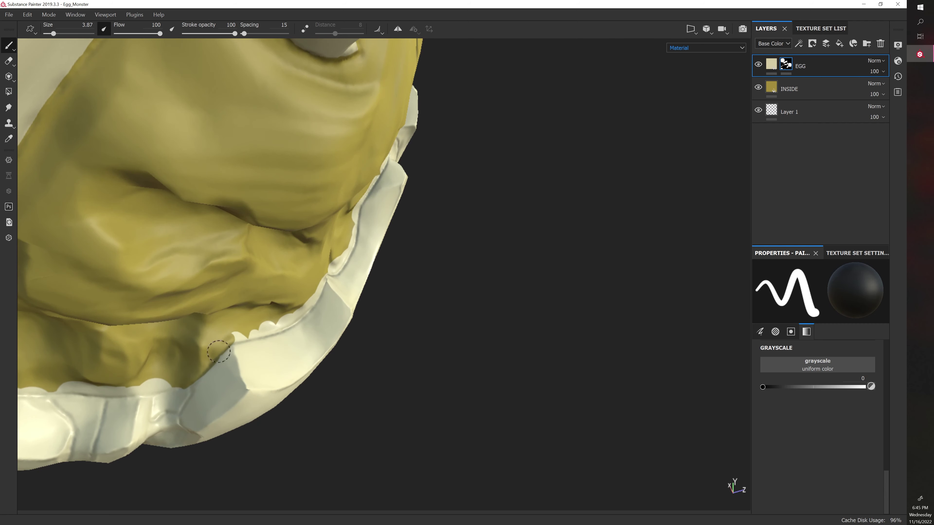
Step: Enlarge the brush to 6.6 and mask out the overspill along the lower shell's wide curved notch up to its small peak
mouse_move(284, 338)
alt+mouse_down()
mouse_move(327, 355)
mouse_move(242, 348)
mouse_move(204, 392)
alt+mouse_up()
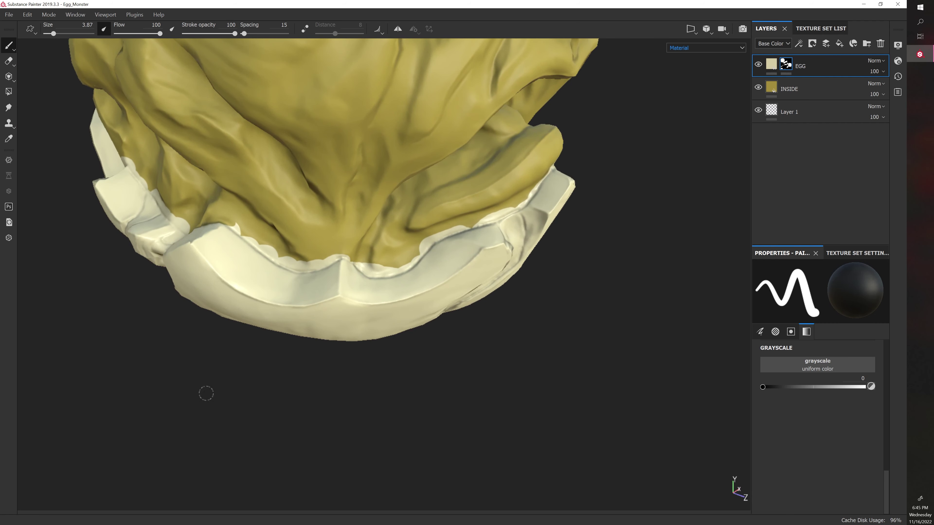
key(bracketright)
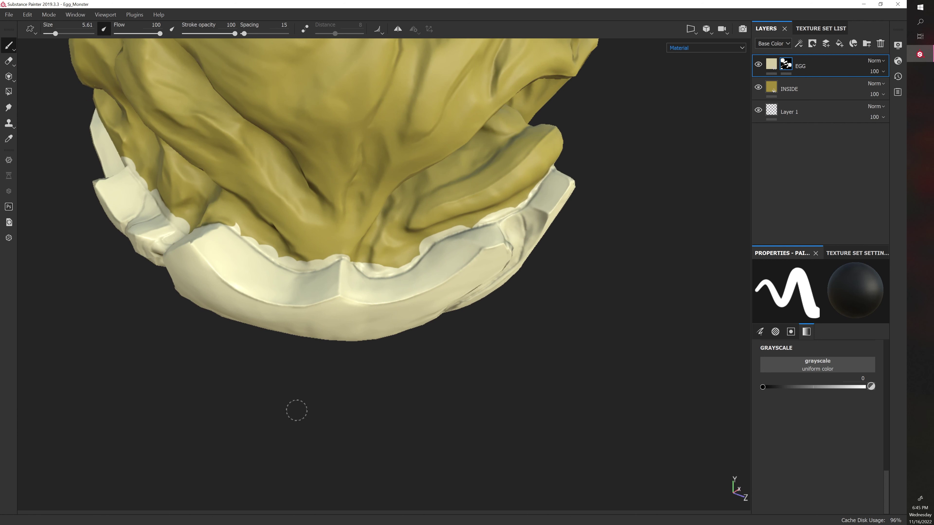
alt+middle_drag(259, 403, 194, 424)
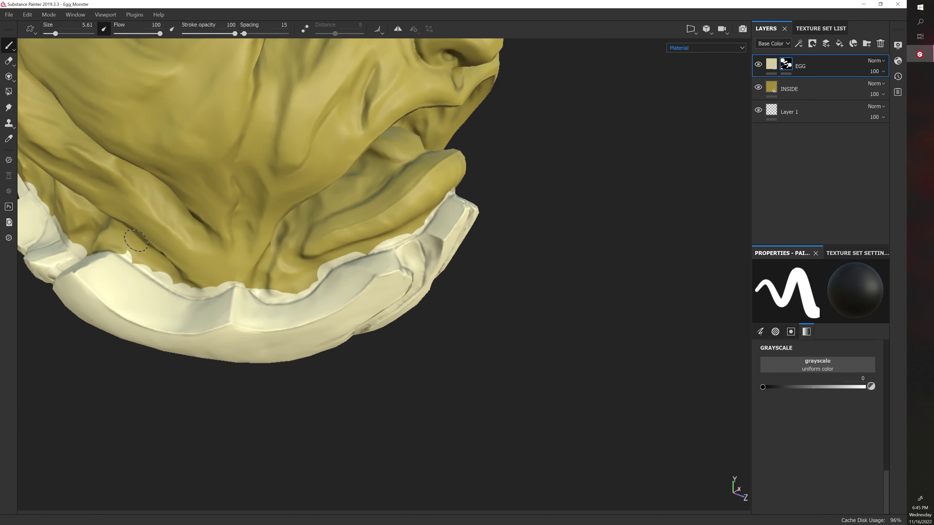
key(bracketright)
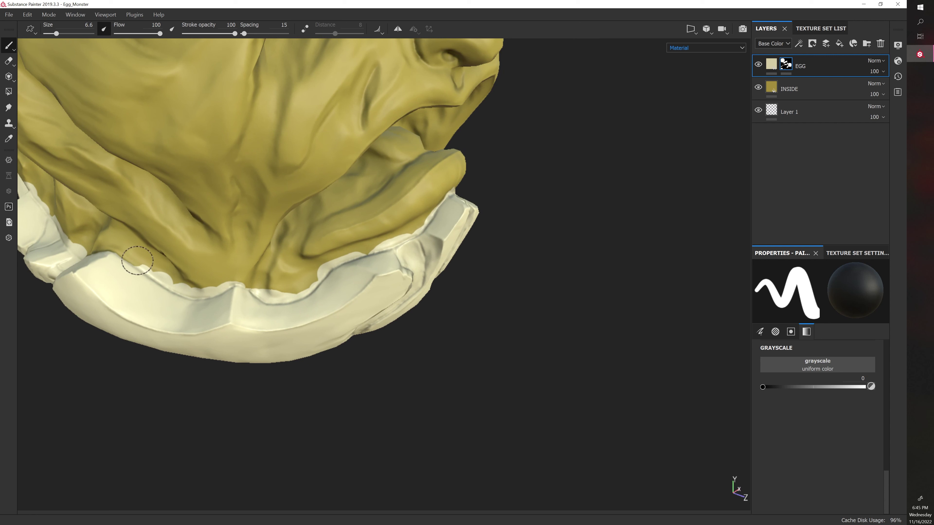
mouse_move(137, 260)
mouse_down()
mouse_move(193, 291)
mouse_move(217, 288)
mouse_move(235, 264)
mouse_up()
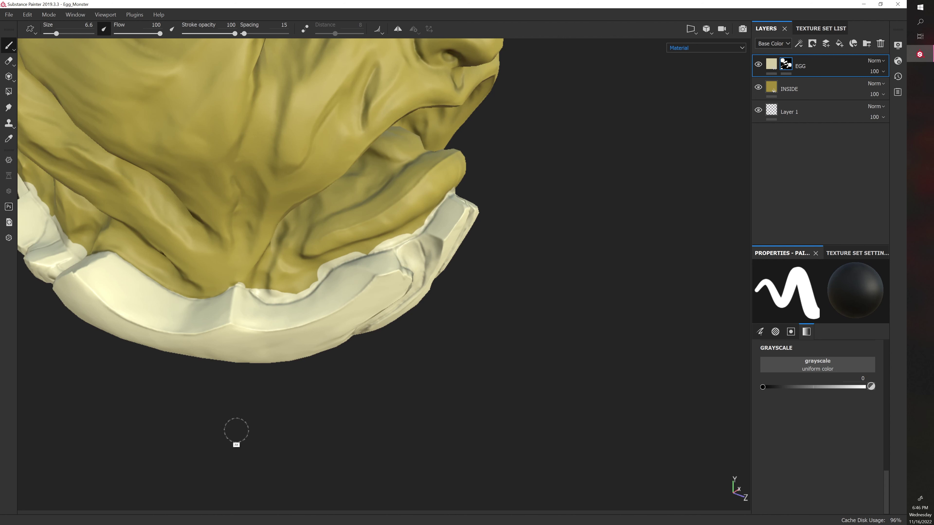
Step: Mask out the overspill on the lower shell's rim from the small peak toward the chin, below the corner of the mouth
alt+drag(237, 431, 255, 281)
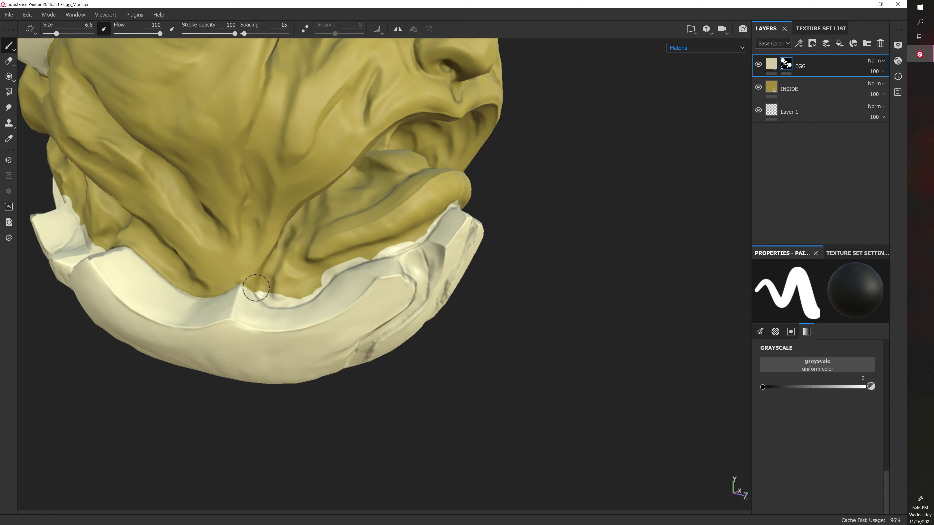
mouse_move(261, 293)
mouse_down()
mouse_move(276, 305)
mouse_move(270, 295)
mouse_up()
alt+drag(337, 392, 323, 374)
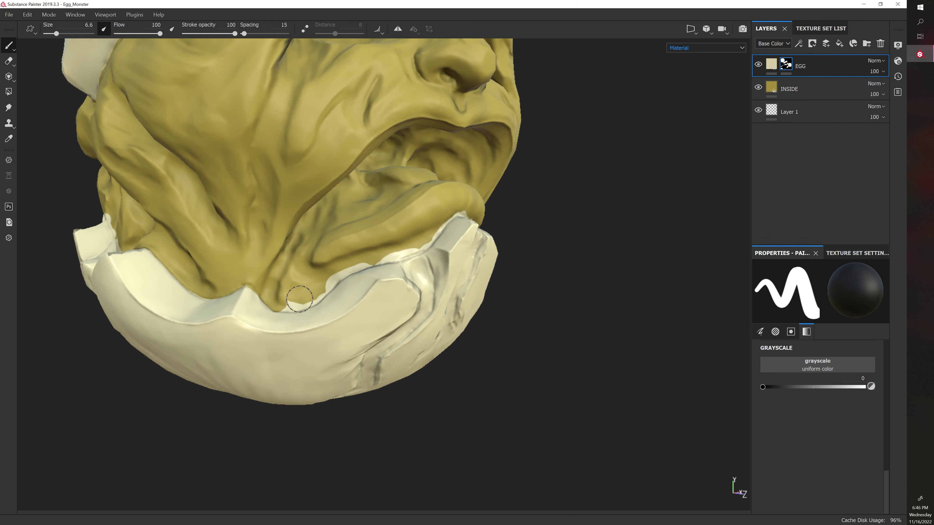
mouse_move(288, 299)
mouse_down()
mouse_move(279, 307)
mouse_move(293, 308)
mouse_up()
alt+drag(459, 324, 503, 327)
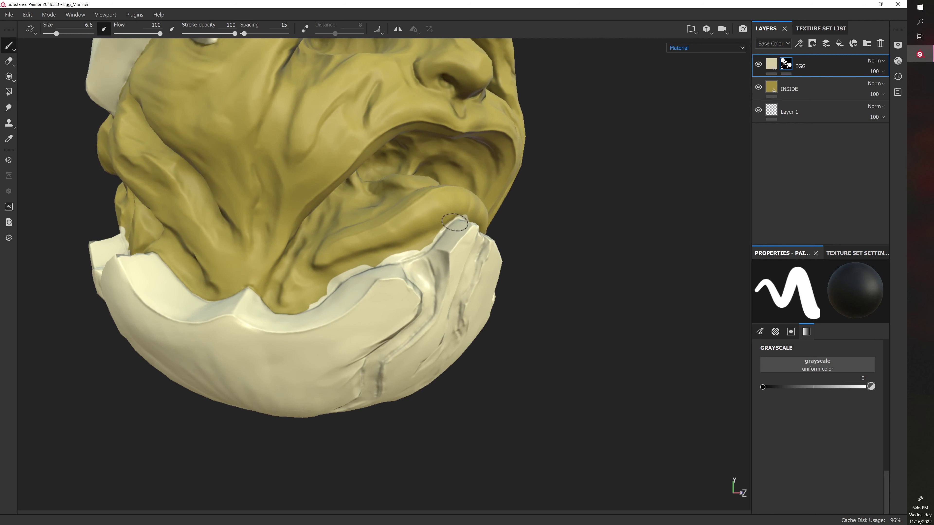
alt+drag(527, 253, 506, 258)
mouse_move(312, 301)
mouse_down()
mouse_move(305, 308)
mouse_move(366, 260)
mouse_up()
Step: Clean the EGG mask along the shell rim beneath the lower lip, up to the crack beside the chin shard
alt+middle_drag(427, 202, 251, 214)
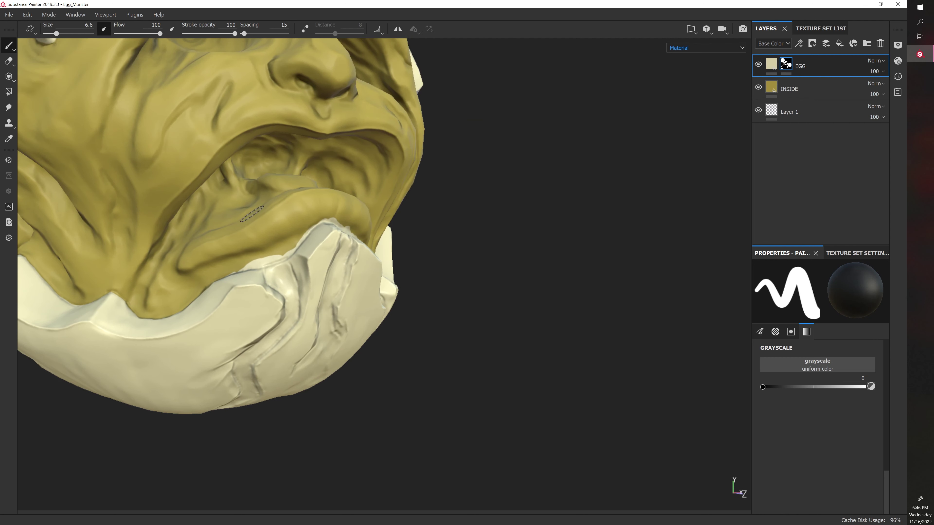
alt+drag(440, 362, 420, 371)
alt+drag(455, 311, 470, 306)
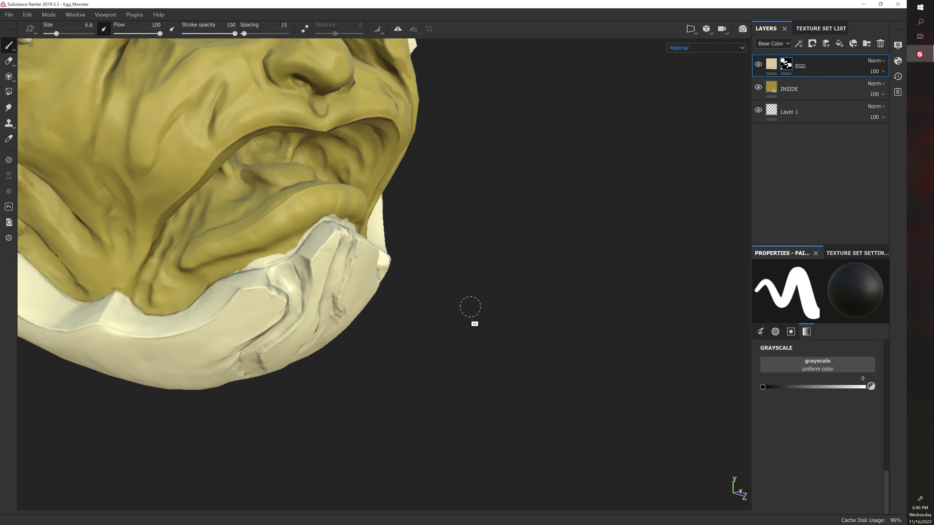
drag(224, 272, 290, 258)
mouse_move(365, 263)
alt+mouse_down()
mouse_move(336, 259)
mouse_move(324, 229)
mouse_move(283, 253)
mouse_move(266, 251)
alt+mouse_up()
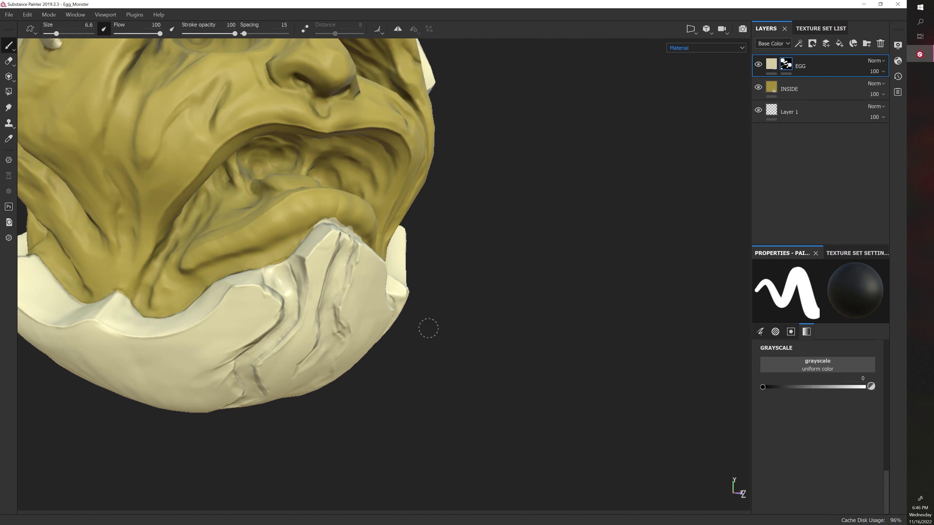
mouse_move(373, 290)
alt+mouse_down()
mouse_move(442, 319)
mouse_move(405, 317)
mouse_move(423, 312)
mouse_move(410, 330)
alt+mouse_up()
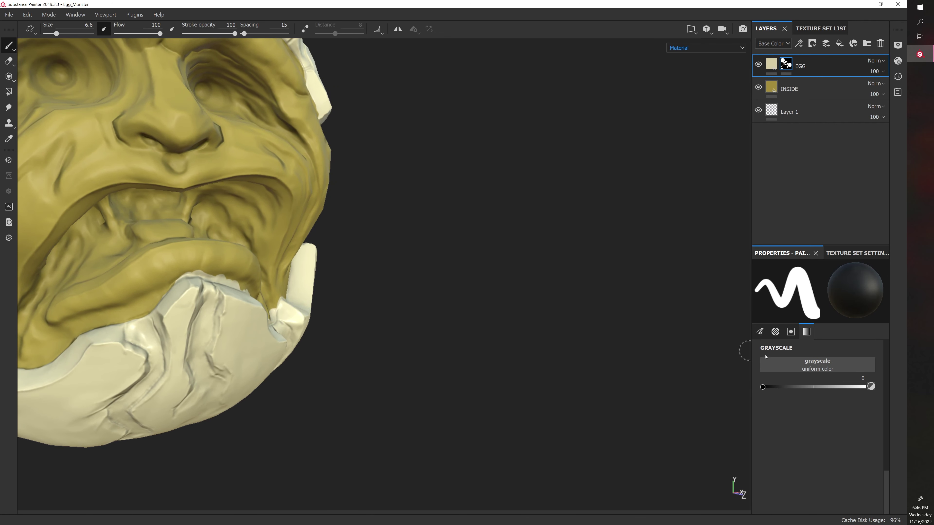
drag(788, 388, 864, 387)
alt+drag(533, 358, 408, 340)
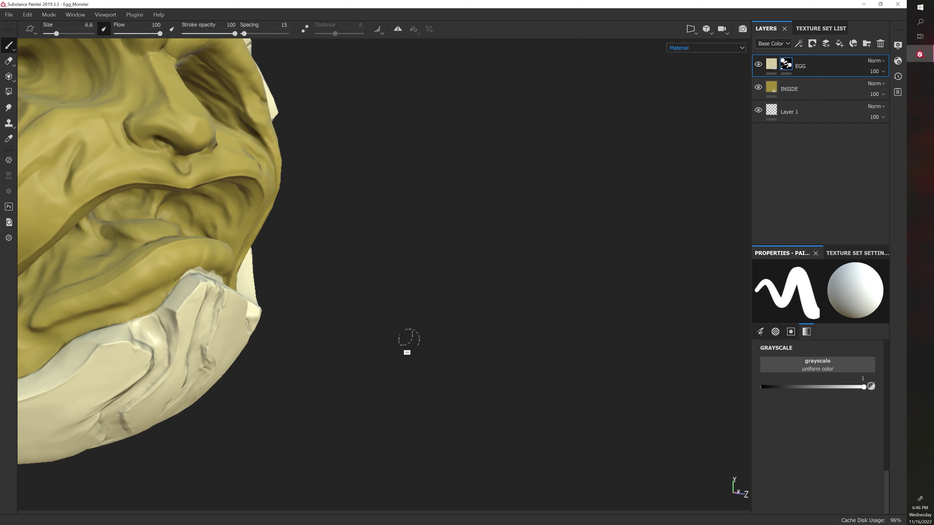
key(bracketleft)
key(bracketleft)
key(bracketleft)
key(bracketleft)
key(bracketleft)
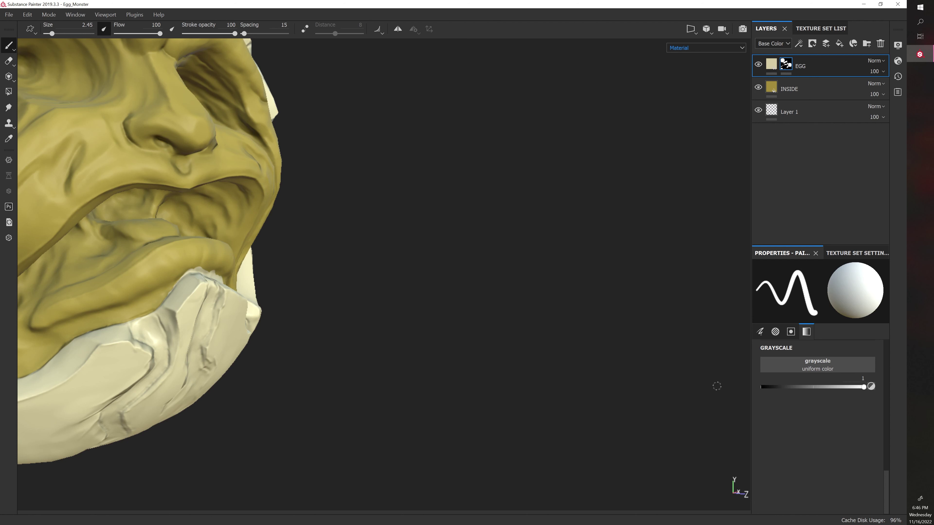
drag(863, 387, 761, 387)
Step: Set the brush size to 3.09 and paint grayscale 0 over the overspill at the chin shard's peak below the lower lip
alt+drag(355, 372, 316, 334)
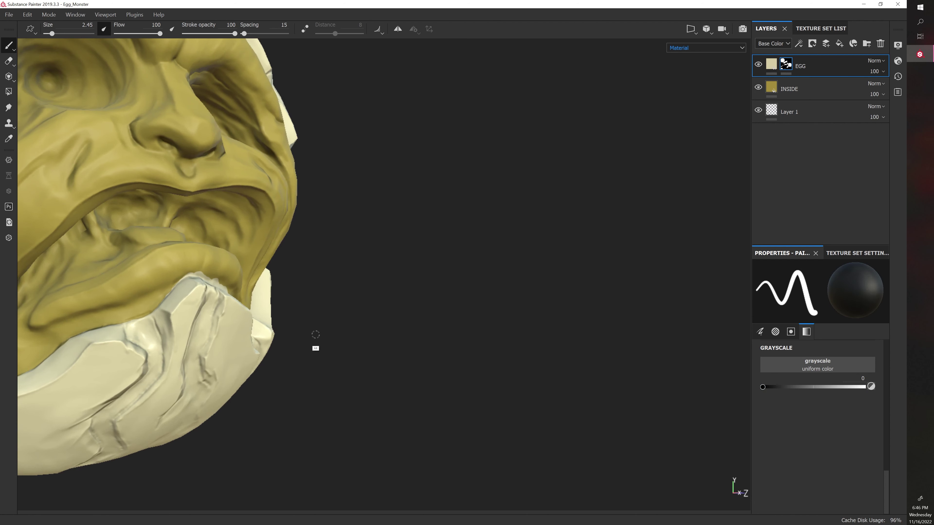
key(bracketleft)
key(bracketleft)
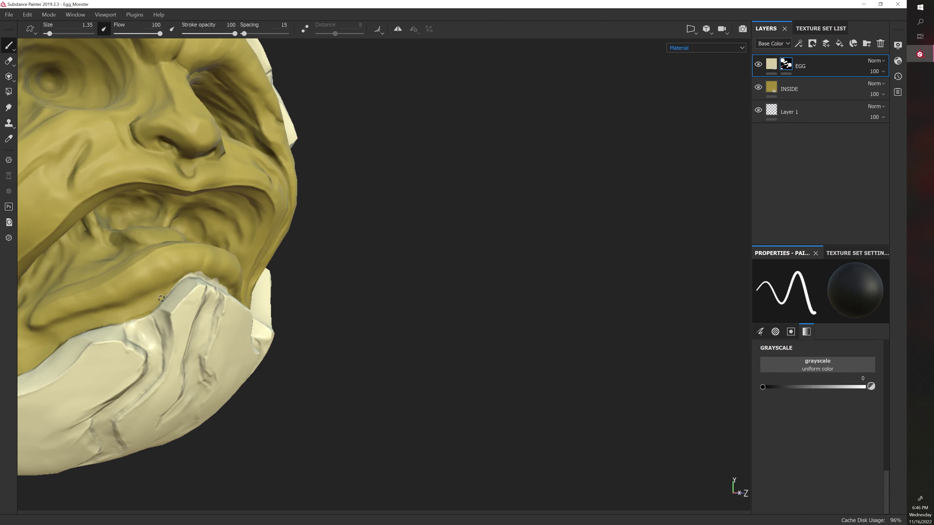
alt+drag(229, 281, 327, 294)
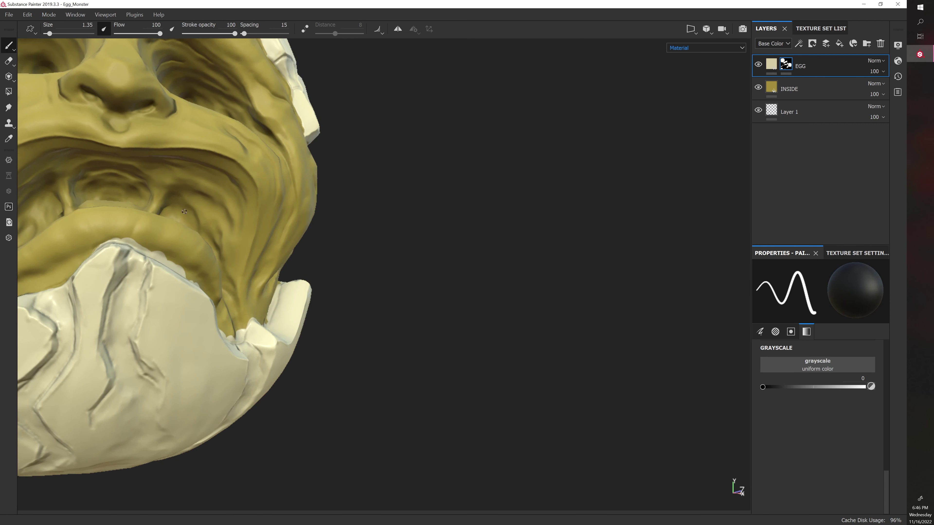
key(bracketright)
key(bracketright)
key(bracketright)
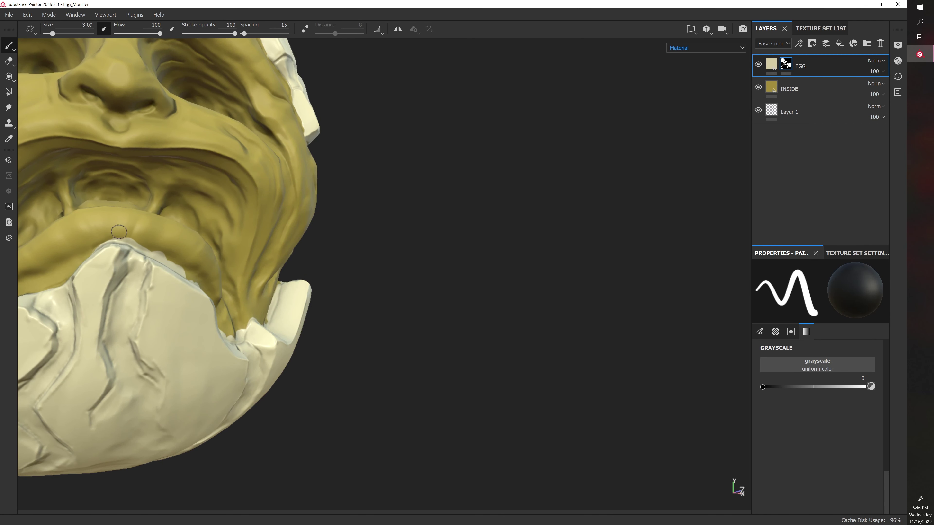
alt+drag(108, 240, 136, 245)
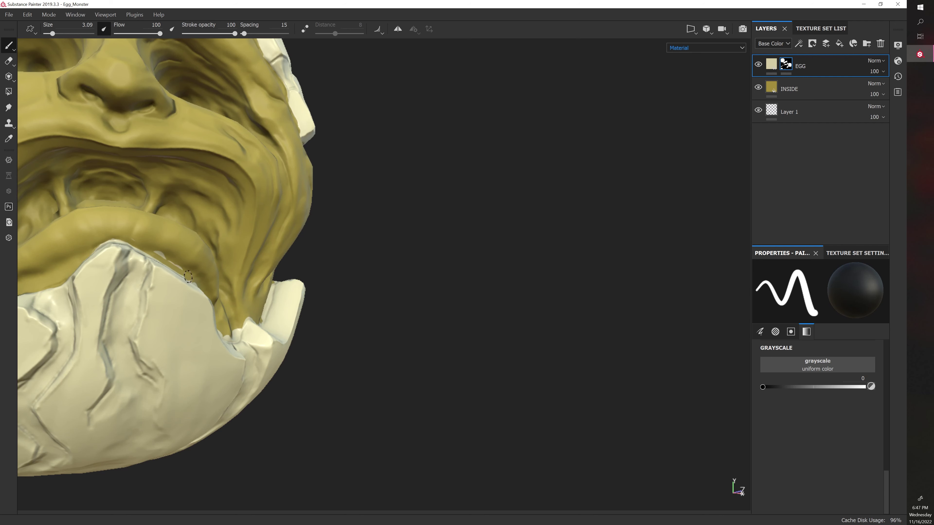
alt+drag(188, 276, 327, 303)
Step: Enlarge the brush to 4.65 and mask out the remaining overspill down the chin shard's sloping edge toward the far mouth corner
key(bracketright)
key(bracketright)
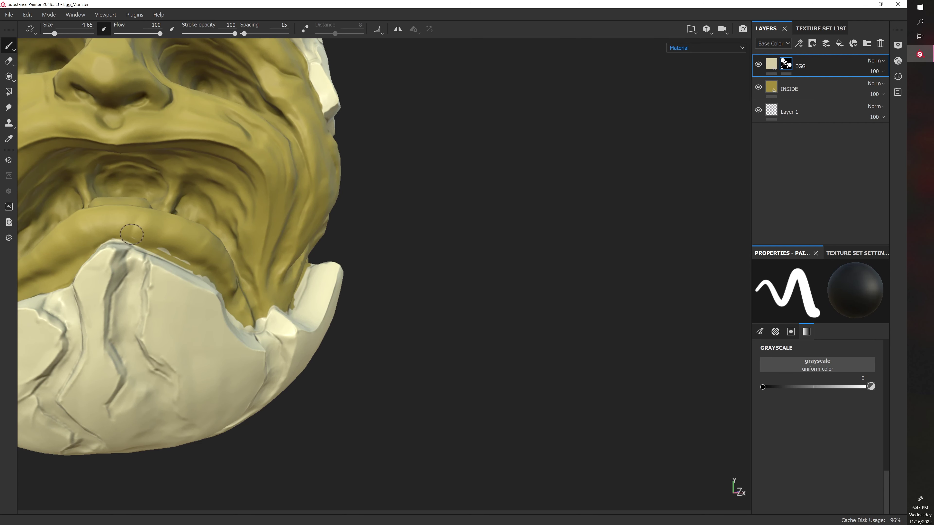
mouse_move(196, 268)
alt+mouse_down()
mouse_move(407, 292)
mouse_move(412, 281)
alt+mouse_up()
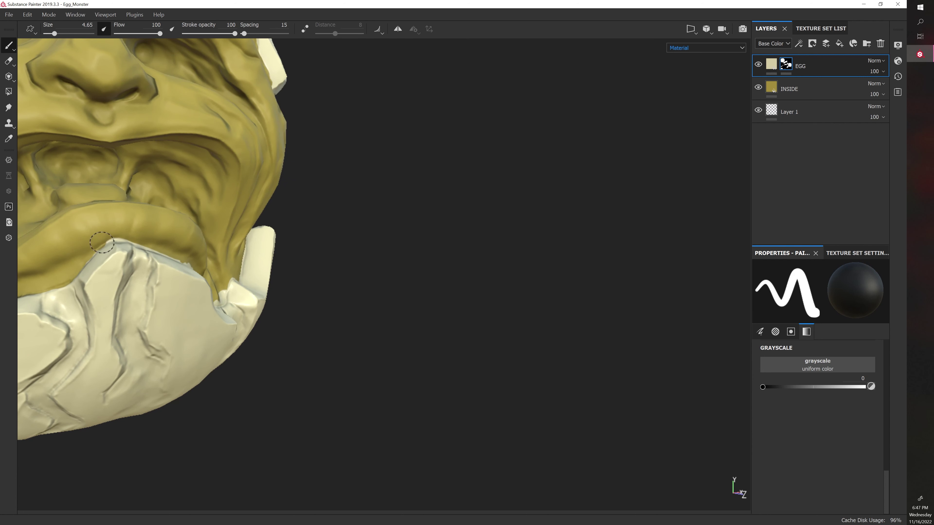
mouse_move(107, 246)
alt+mouse_down()
mouse_move(303, 255)
mouse_move(230, 213)
alt+mouse_up()
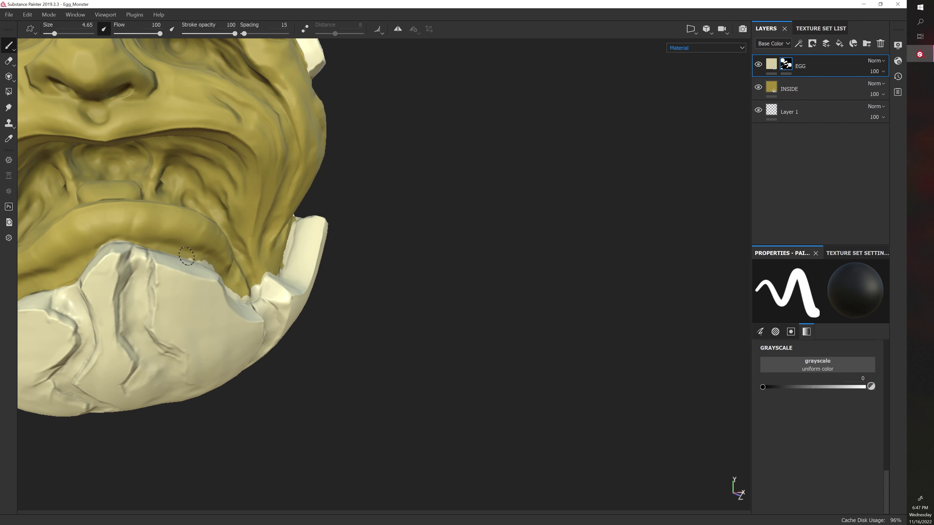
alt+drag(314, 284, 323, 328)
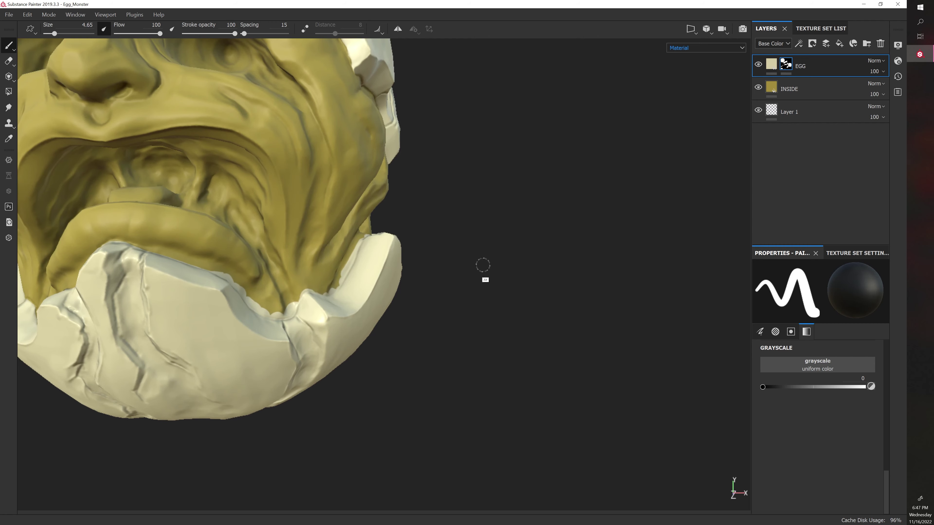
mouse_move(482, 267)
alt+mouse_down()
mouse_move(202, 269)
mouse_move(280, 331)
mouse_move(304, 333)
mouse_move(314, 315)
alt+mouse_up()
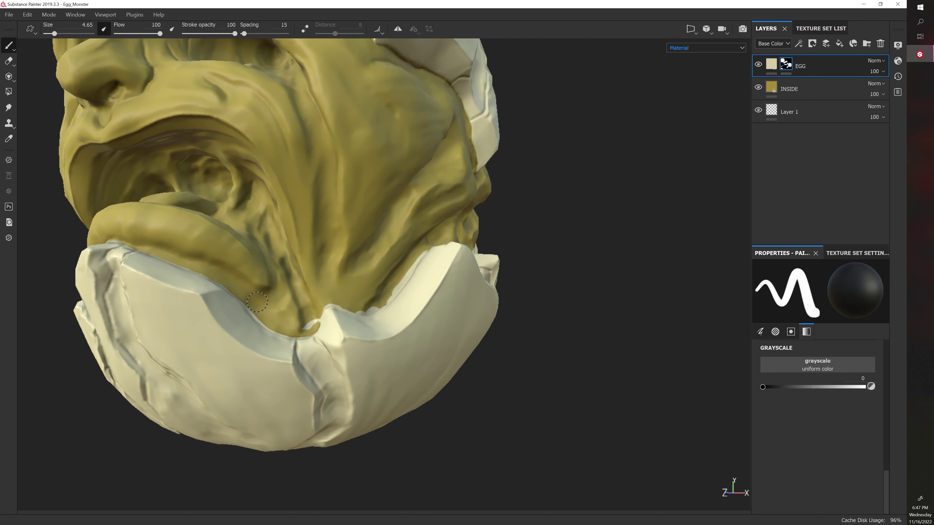
Step: Mask out the overspill in the cracked notch below the far mouth corner and along the curved rim behind it
alt+drag(257, 302, 256, 303)
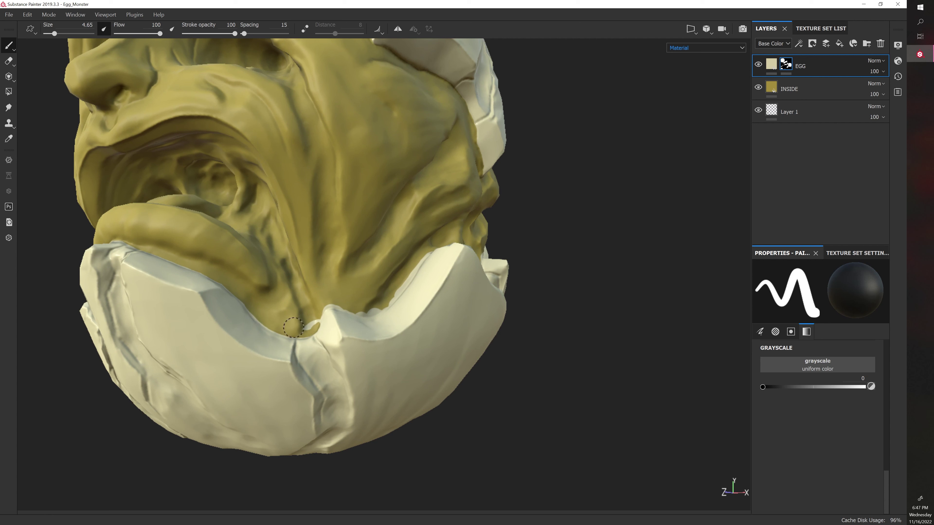
drag(298, 332, 309, 327)
mouse_move(175, 372)
mouse_down()
mouse_move(437, 379)
mouse_move(462, 392)
mouse_up()
key(ctrl+z)
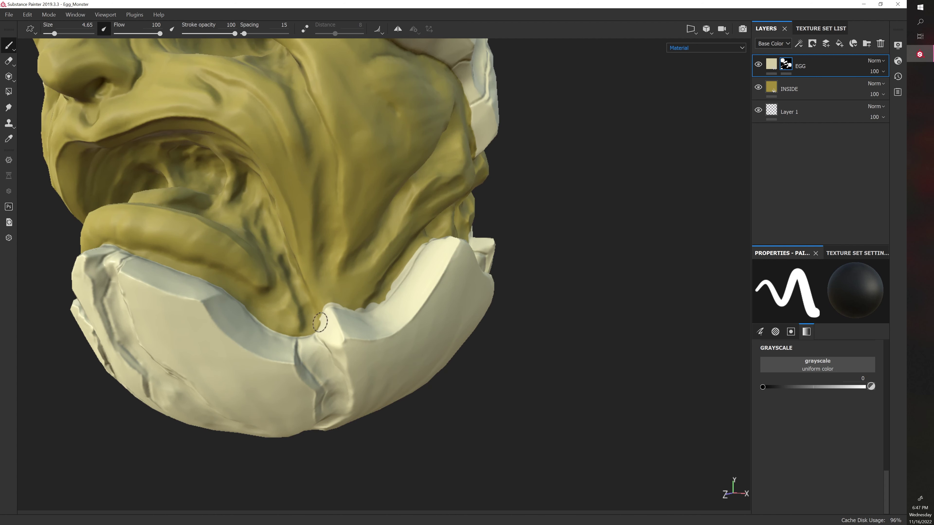
drag(325, 304, 318, 323)
mouse_move(559, 360)
alt+mouse_down()
mouse_move(343, 298)
mouse_move(331, 311)
mouse_move(386, 297)
mouse_move(529, 364)
mouse_move(530, 287)
mouse_move(567, 305)
alt+mouse_up()
key(ctrl+z)
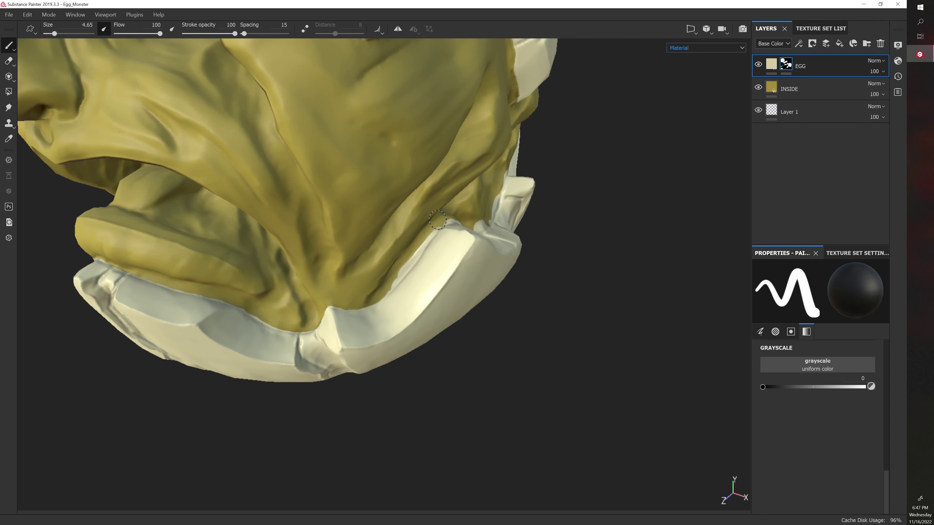
drag(437, 226, 383, 290)
Step: Light and clean the lower shell's rear rim, masking out the overspill in the notch up to the cracked peak
mouse_move(473, 323)
alt+mouse_down()
mouse_move(419, 346)
mouse_move(402, 334)
mouse_move(187, 310)
mouse_move(446, 391)
mouse_move(371, 346)
mouse_move(483, 350)
mouse_move(473, 383)
mouse_move(272, 382)
alt+mouse_up()
shift+right_drag(272, 382, 197, 376)
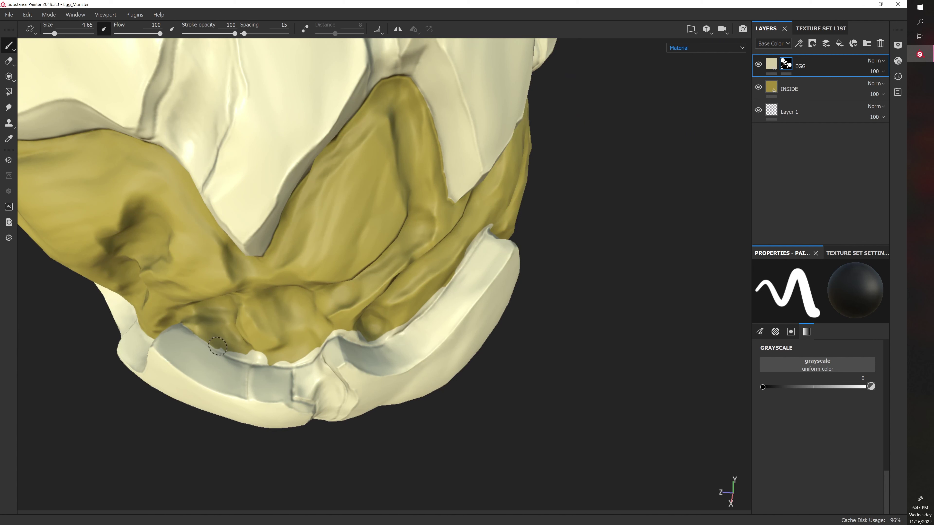
mouse_move(239, 356)
mouse_down()
mouse_move(279, 363)
mouse_move(294, 293)
mouse_up()
alt+drag(257, 351, 330, 299)
alt+drag(460, 319, 332, 302)
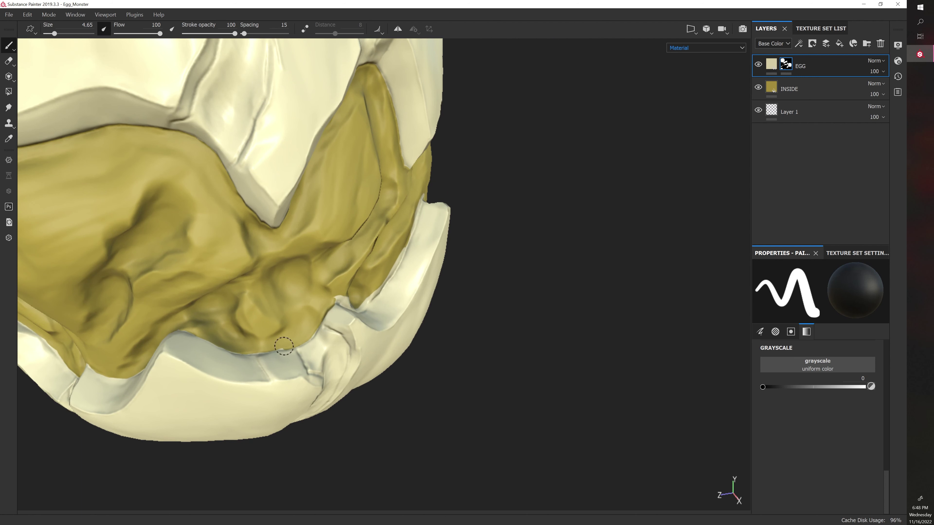
mouse_move(287, 345)
alt+mouse_down()
mouse_move(469, 331)
mouse_move(280, 352)
alt+mouse_up()
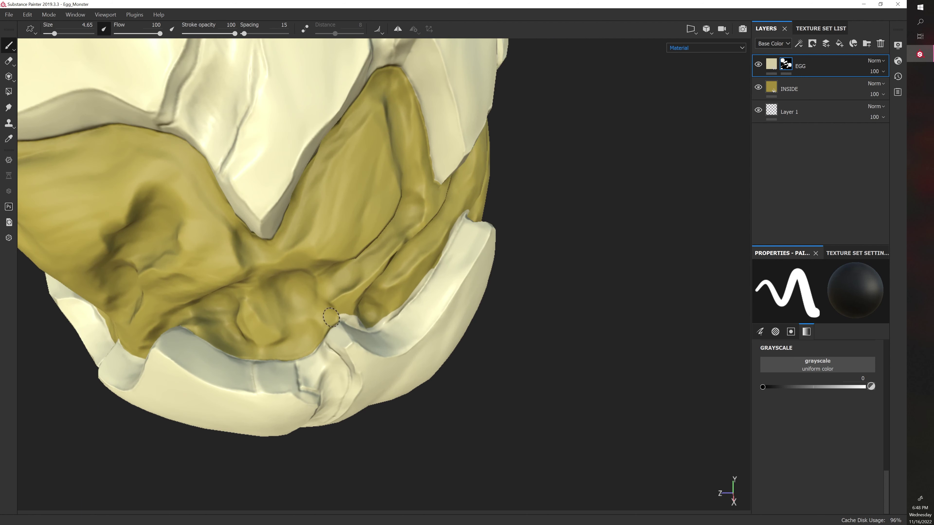
mouse_move(331, 317)
alt+mouse_down()
mouse_move(510, 365)
mouse_move(318, 344)
mouse_move(342, 373)
alt+mouse_up()
key(ctrl+z)
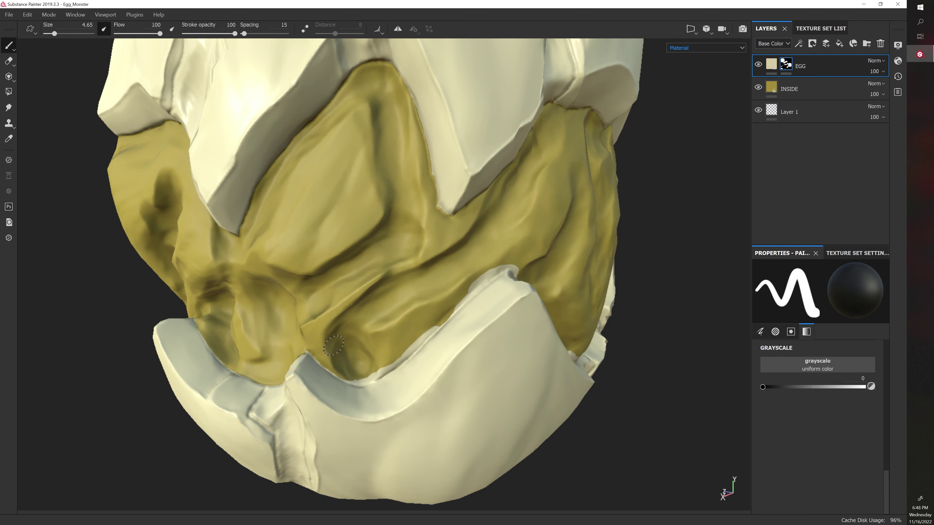
Step: Mask out the overspill along the lower shell's rear shard, from its peak down the sloping inner edge into the curved dip
alt+middle_drag(334, 345, 142, 276)
shift+right_drag(319, 282, 346, 280)
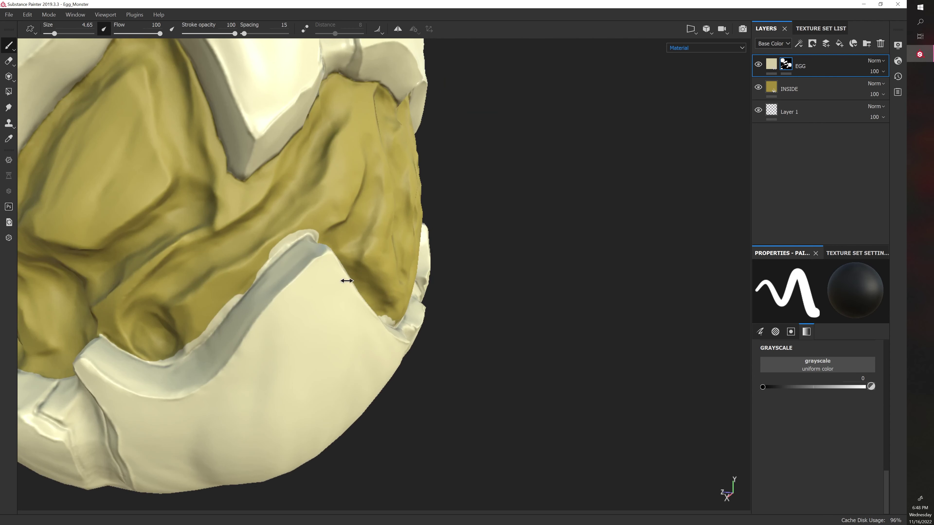
mouse_move(148, 358)
mouse_down()
mouse_move(175, 357)
mouse_move(207, 332)
mouse_up()
mouse_move(311, 229)
mouse_down()
mouse_move(282, 244)
mouse_move(222, 312)
mouse_up()
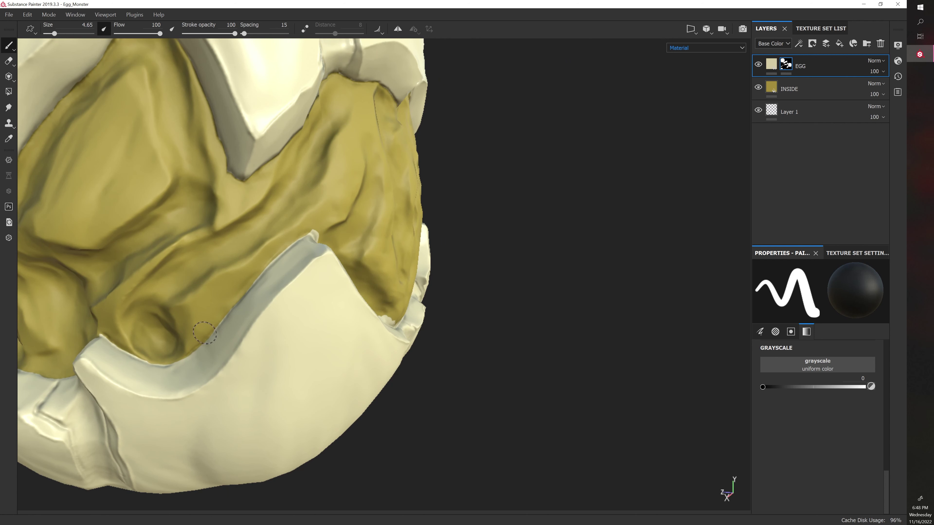
Step: Set the mask grayscale to 1 and the brush size to 1.35 for the lower rim beside the cracked notch
mouse_move(271, 265)
alt+mouse_down()
mouse_move(395, 234)
mouse_move(348, 283)
mouse_move(273, 296)
mouse_move(199, 293)
alt+mouse_up()
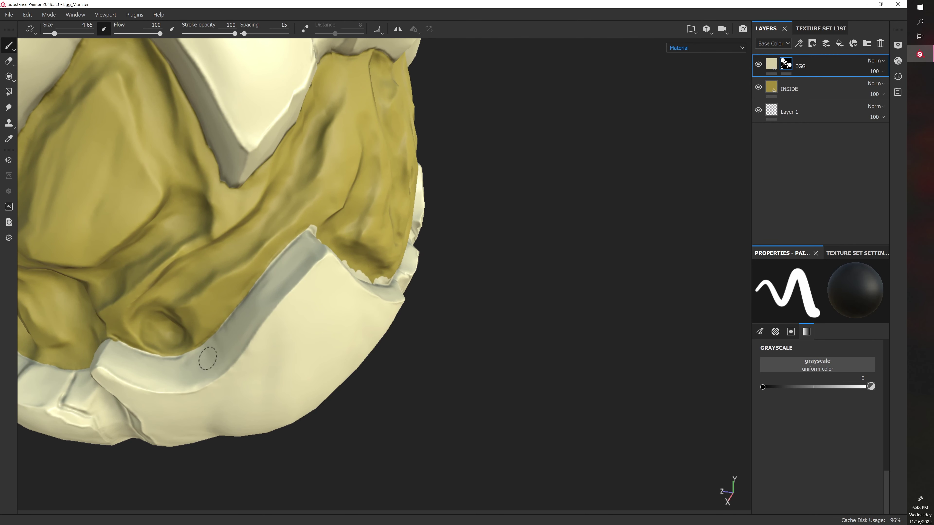
mouse_move(207, 358)
alt+mouse_down()
mouse_move(469, 390)
mouse_move(511, 377)
mouse_move(534, 390)
alt+mouse_up()
key(x)
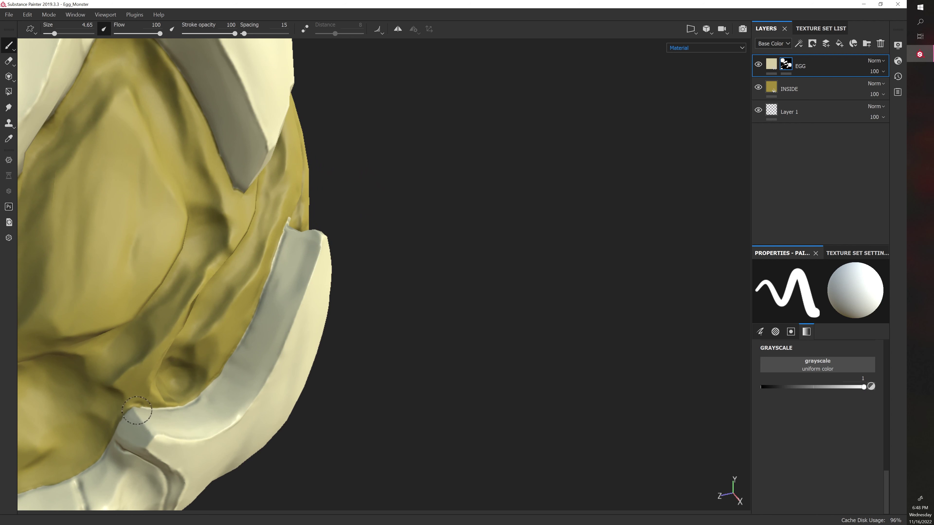
mouse_move(225, 403)
alt+mouse_down()
mouse_move(394, 402)
mouse_move(286, 396)
alt+mouse_up()
ctrl+right_drag(186, 435, 178, 436)
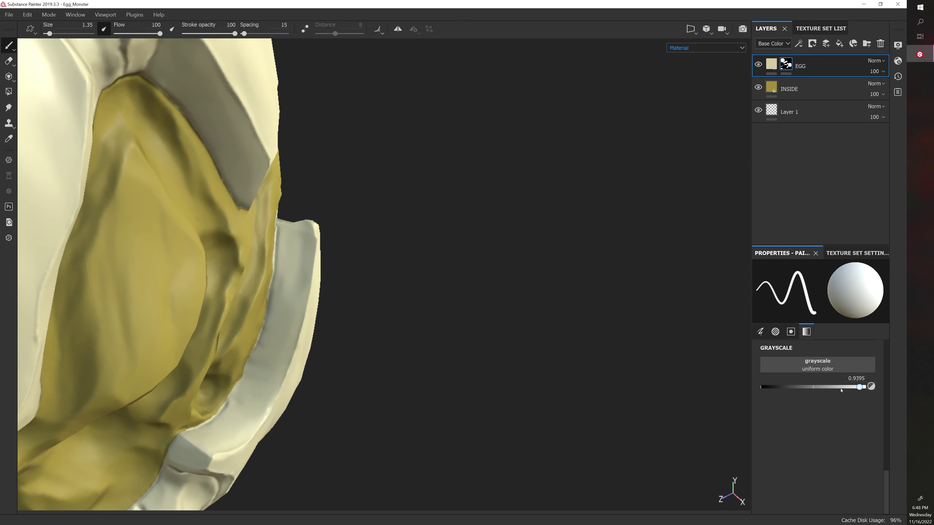
Step: Set the grayscale to 0 and brush size to 4.65, then mask out the overspill along the back opening's long curved lower rim
mouse_move(841, 390)
mouse_down()
mouse_move(671, 400)
mouse_move(413, 358)
mouse_move(162, 348)
mouse_up()
key(])
key(])
key(])
key(])
key(])
key(])
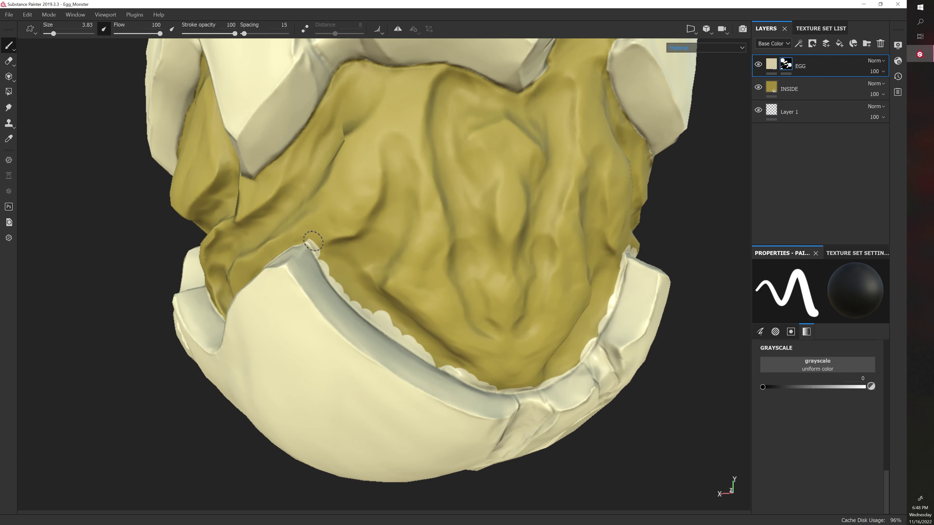
ctrl+right_drag(313, 240, 316, 244)
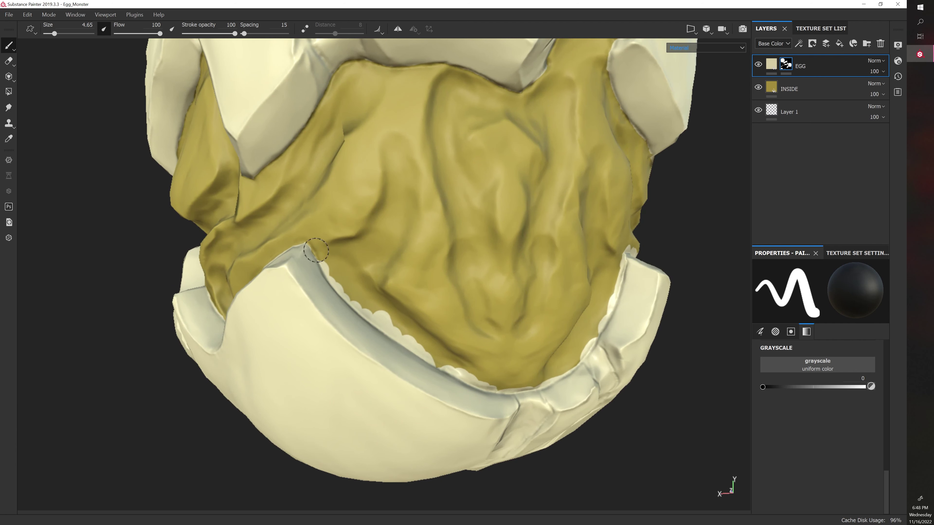
mouse_move(315, 250)
mouse_down()
mouse_move(362, 314)
mouse_move(439, 365)
mouse_move(505, 392)
mouse_up()
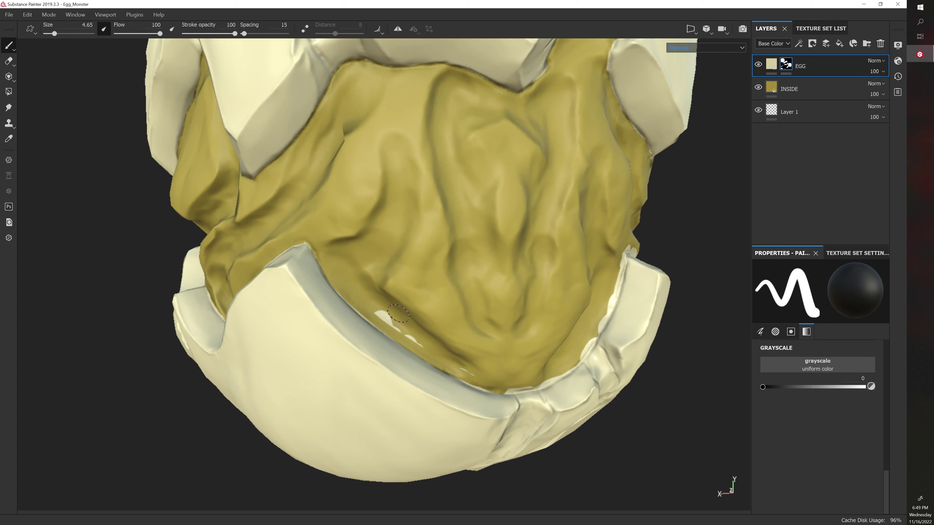
drag(397, 313, 380, 310)
mouse_move(415, 343)
mouse_down()
mouse_move(411, 323)
mouse_move(427, 284)
mouse_move(309, 261)
mouse_move(284, 274)
mouse_up()
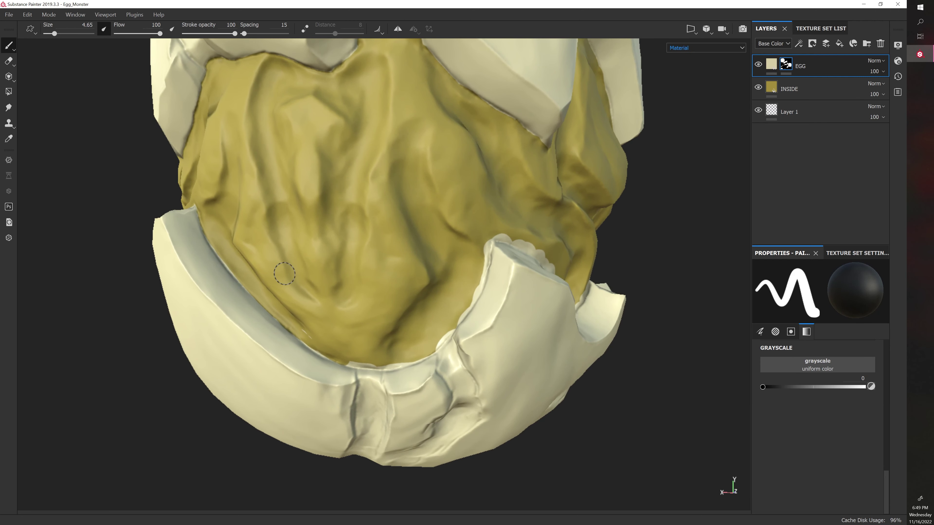
Step: Mask out the overspill along the back opening's opposite lower edge, from the shard's peak down to the central crack
mouse_move(371, 264)
alt+mouse_down()
mouse_move(383, 299)
mouse_move(327, 358)
mouse_move(350, 335)
alt+mouse_up()
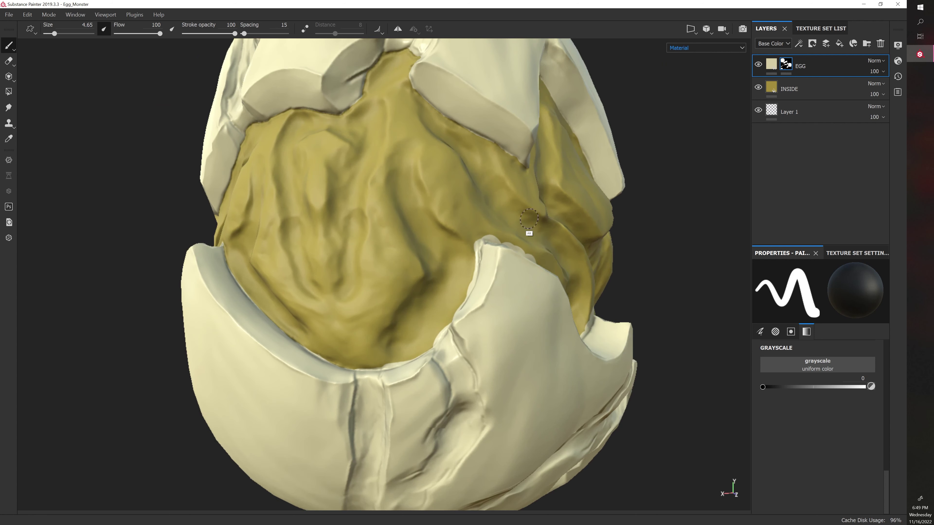
mouse_move(530, 234)
alt+mouse_down()
mouse_move(474, 247)
mouse_move(482, 254)
alt+mouse_up()
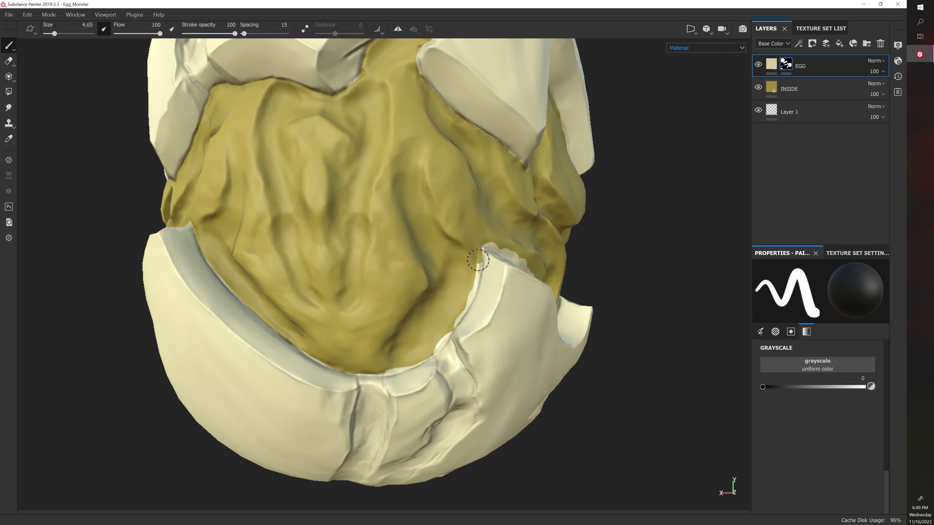
mouse_move(468, 298)
mouse_down()
mouse_move(444, 338)
mouse_move(389, 369)
mouse_up()
alt+middle_drag(497, 311, 346, 293)
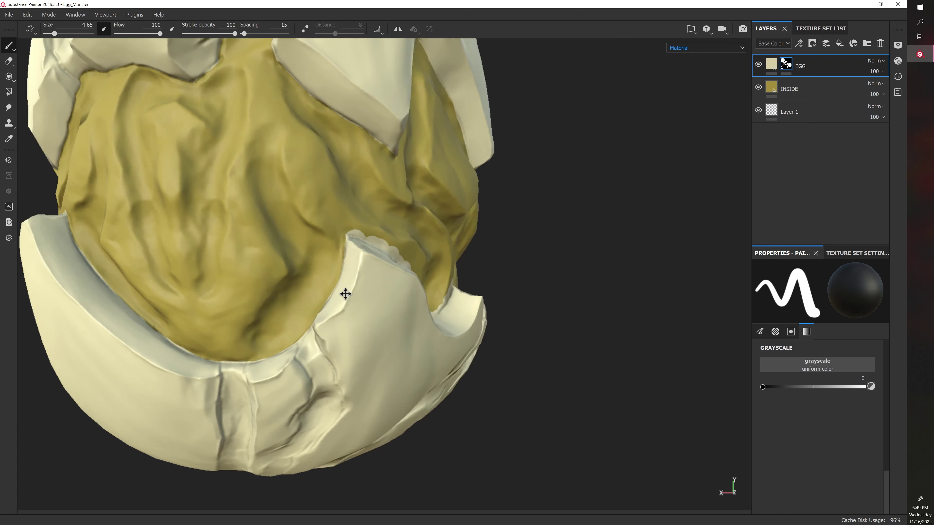
Step: Mask out the overspill across the top of the opposite rear shard and down its sloping inner edge
alt+drag(439, 310, 383, 313)
alt+drag(558, 327, 511, 333)
alt+middle_drag(503, 335, 395, 335)
alt+drag(394, 335, 330, 334)
drag(188, 225, 197, 227)
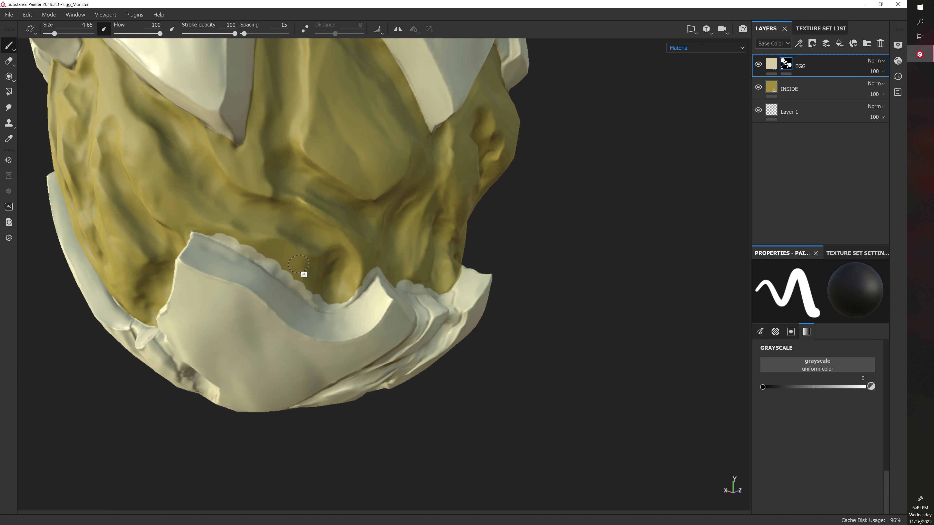
alt+drag(298, 264, 315, 190)
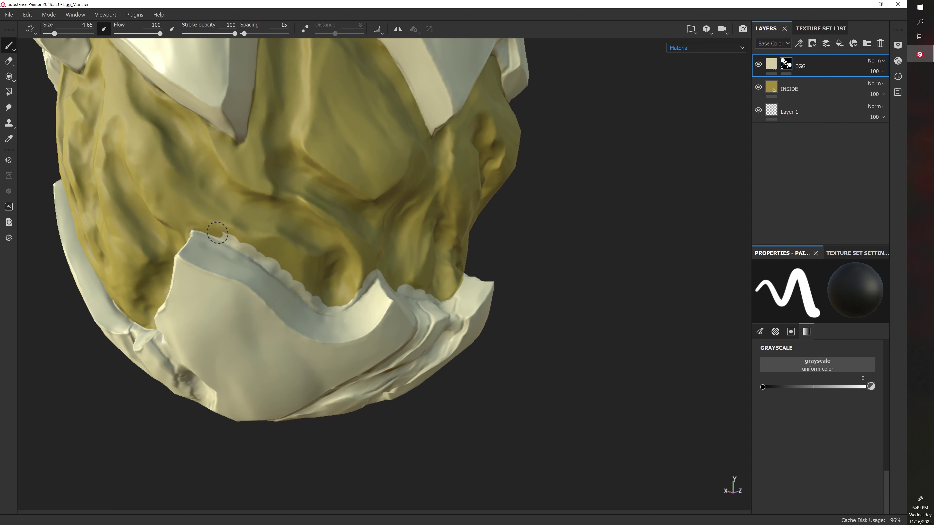
mouse_move(219, 231)
mouse_down()
mouse_move(251, 254)
mouse_move(258, 237)
mouse_up()
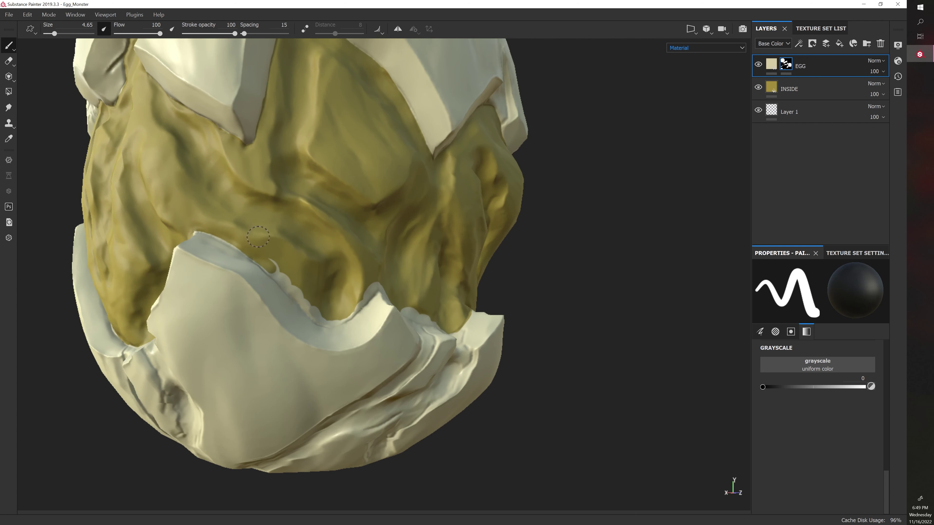
drag(272, 271, 312, 313)
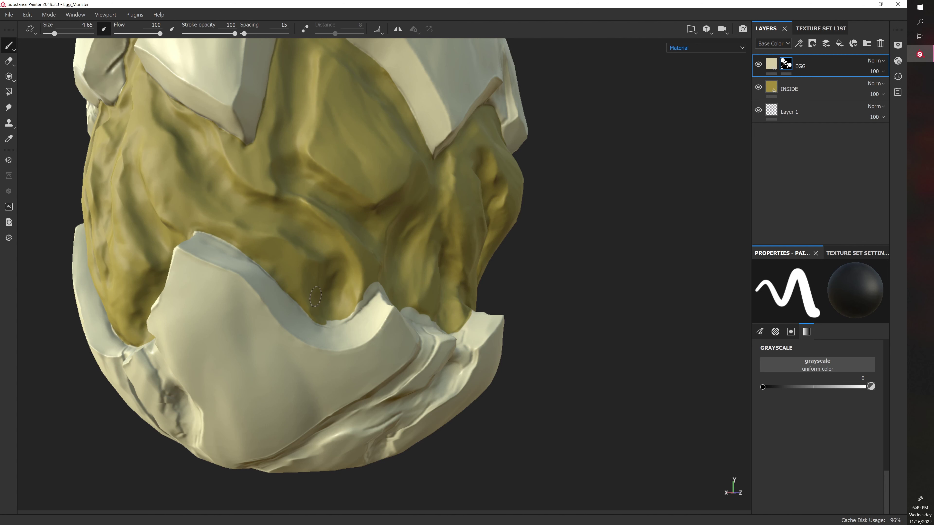
Step: Mask out the overspill at the base of that shard's dip and up to the neighboring peak beside the cracked edge
alt+drag(502, 397, 382, 328)
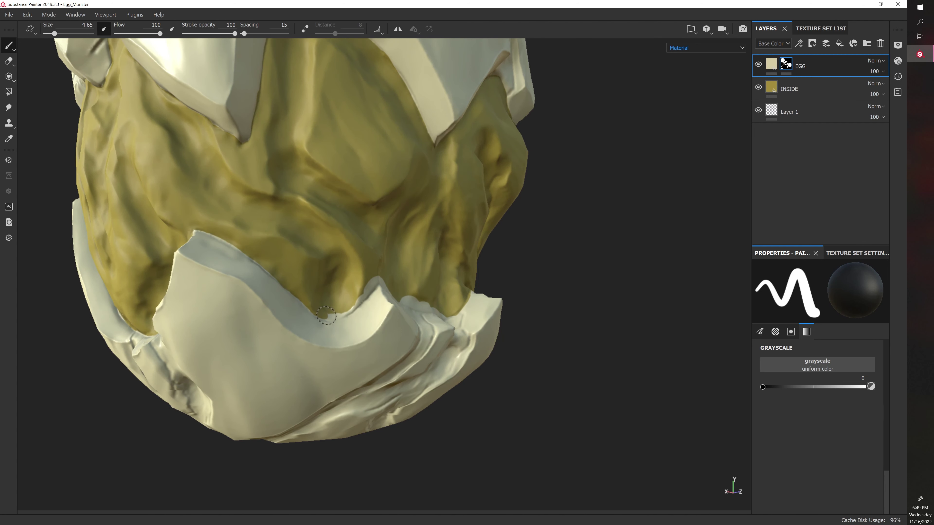
drag(330, 317, 372, 281)
mouse_move(501, 307)
alt+mouse_down()
mouse_move(432, 300)
mouse_move(462, 306)
mouse_move(314, 256)
mouse_move(352, 260)
mouse_move(178, 254)
mouse_move(169, 262)
mouse_move(181, 251)
mouse_move(208, 274)
mouse_move(302, 311)
alt+mouse_up()
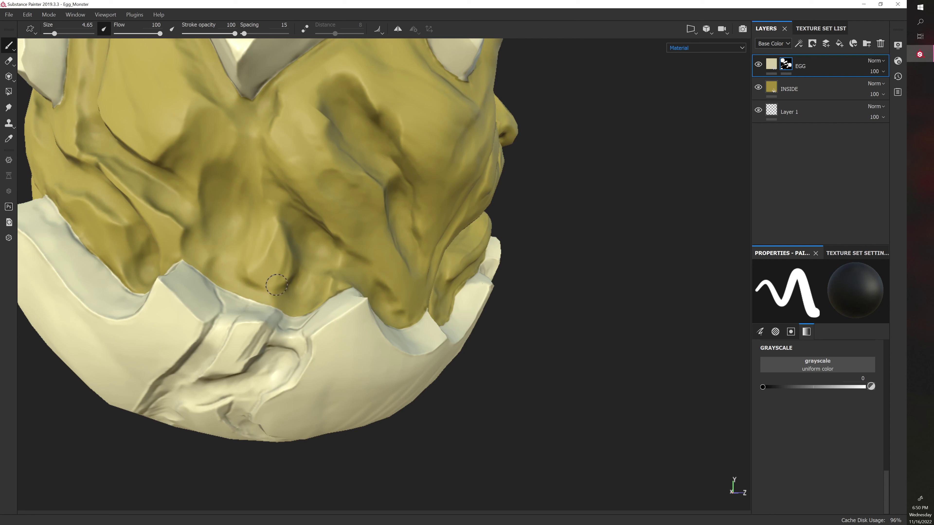
Step: Examine the lower shell's edge from the side around to the chin for remaining overspill
scroll(283, 282, down, 4)
mouse_move(412, 265)
alt+mouse_down()
mouse_move(338, 269)
mouse_move(351, 273)
alt+mouse_up()
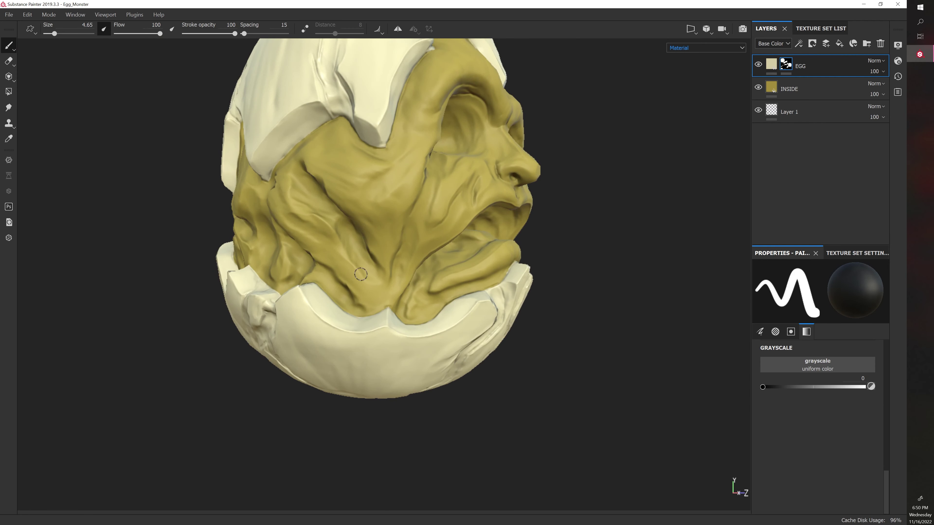
alt+middle_drag(441, 279, 339, 275)
mouse_move(339, 275)
alt+mouse_down()
mouse_move(388, 267)
mouse_move(334, 277)
alt+mouse_up()
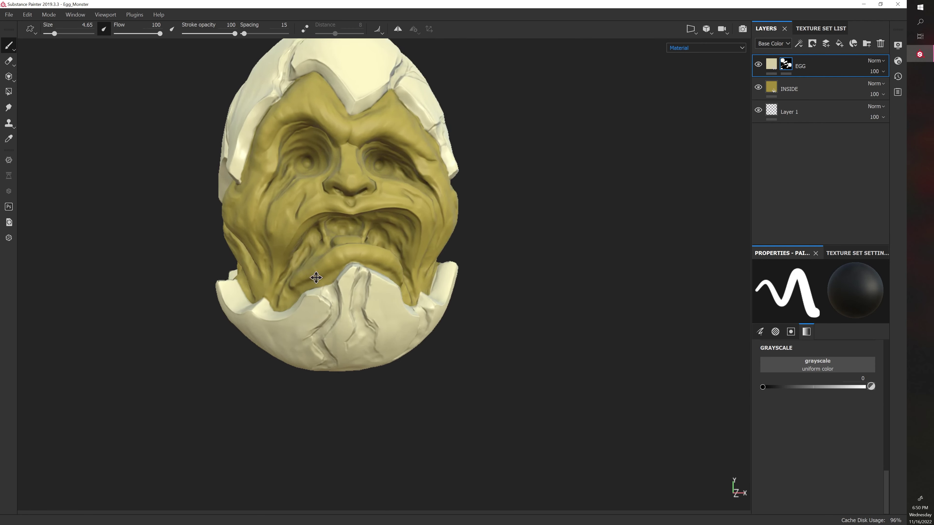
scroll(334, 277, up, 4)
scroll(335, 277, up, 3)
alt+middle_drag(269, 265, 324, 266)
alt+drag(267, 258, 340, 269)
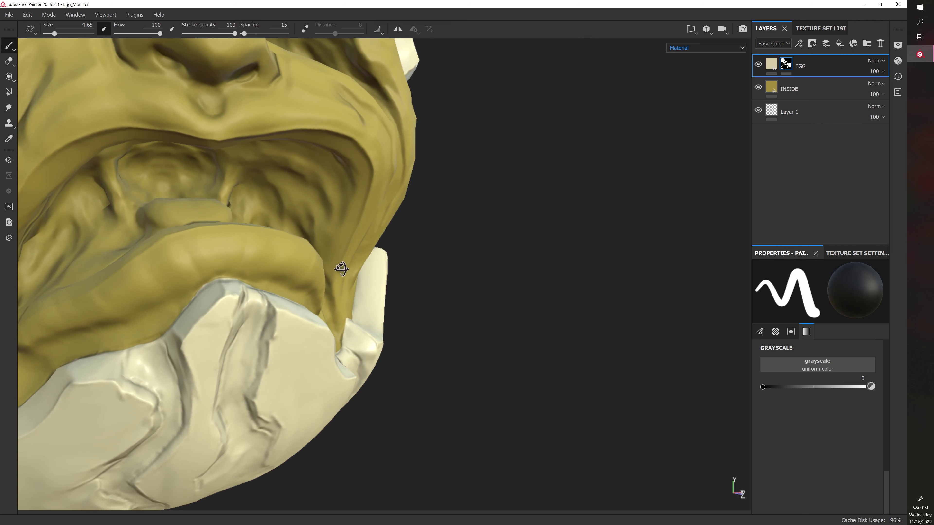
Step: Reduce the brush size to 1.35 and check the lower shell's edge around the mouth corner and side
key(bracketleft)
key(bracketleft)
key(bracketleft)
key(bracketleft)
key(bracketleft)
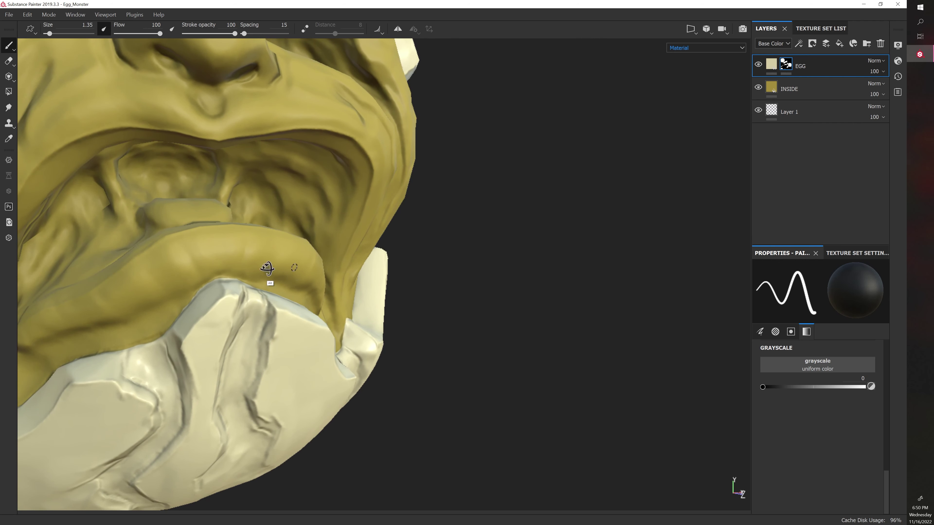
mouse_move(268, 270)
alt+mouse_down()
mouse_move(224, 270)
mouse_move(275, 279)
mouse_move(227, 282)
mouse_move(305, 277)
mouse_move(267, 275)
mouse_move(275, 274)
alt+mouse_up()
scroll(257, 279, down, 5)
scroll(292, 272, up, 2)
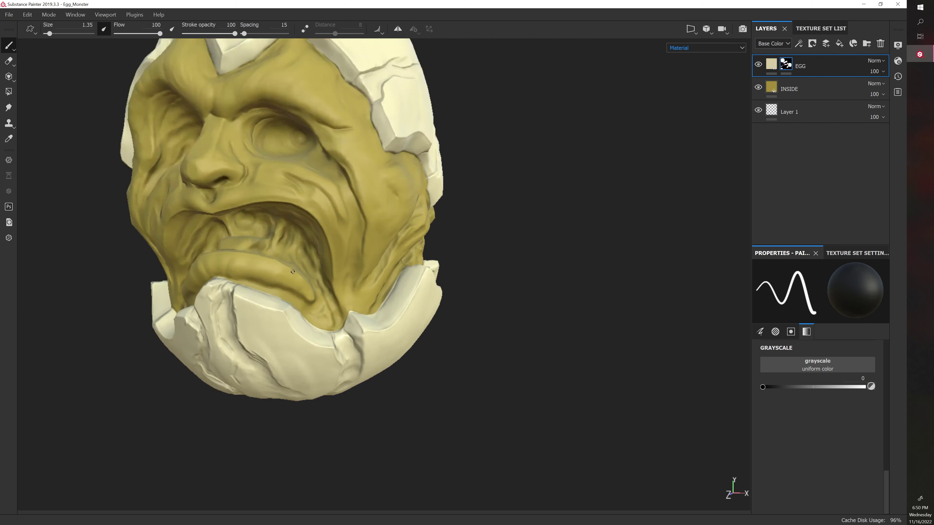
scroll(292, 272, up, 4)
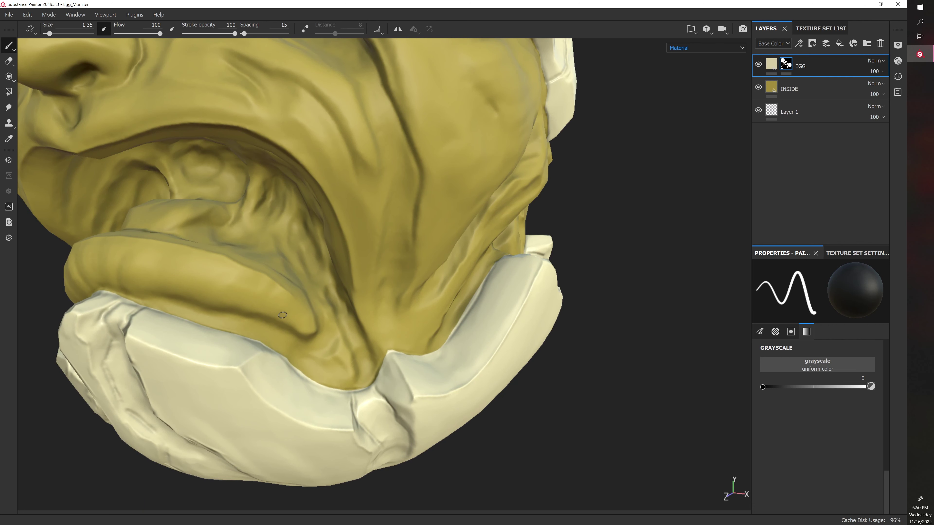
scroll(283, 315, down, 6)
alt+drag(323, 302, 477, 321)
alt+right_drag(472, 326, 386, 332)
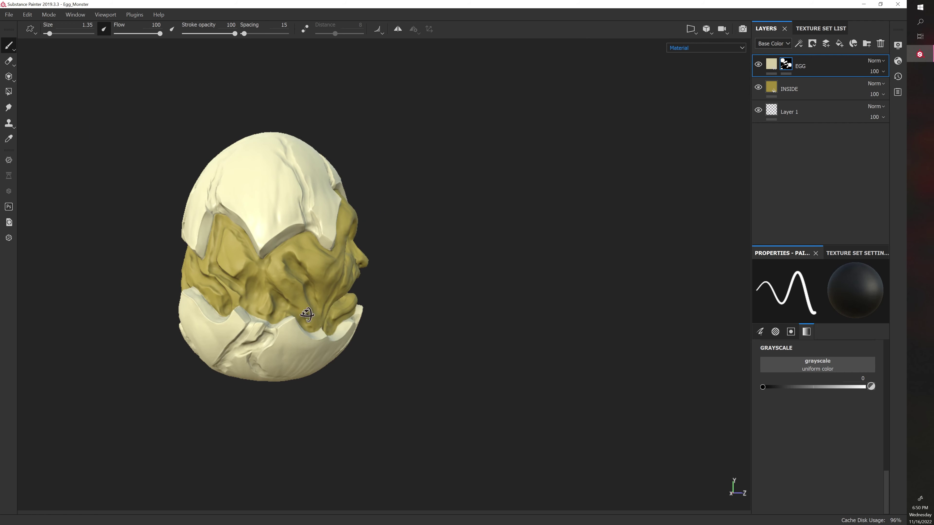
Step: Mask out the overspill along the shard edge beside the upper shell's notch above the back opening
alt+drag(307, 314, 514, 309)
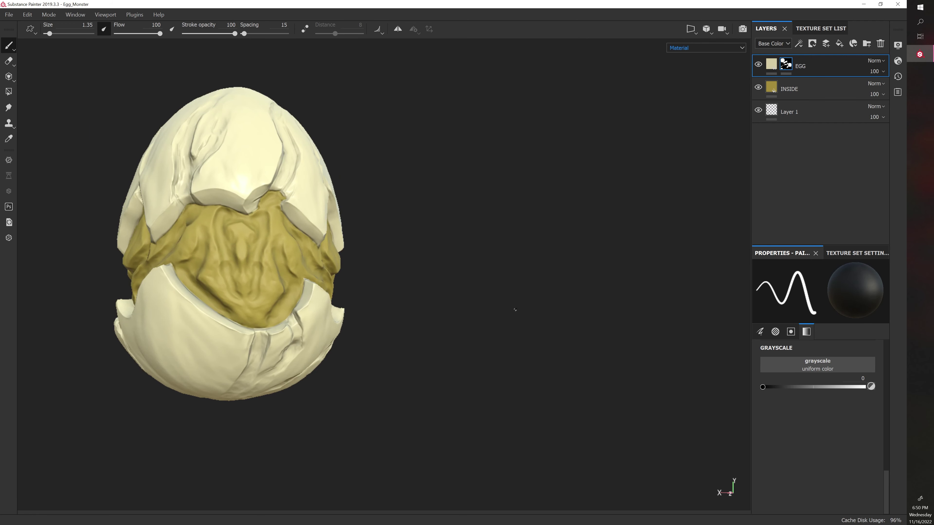
alt+right_drag(447, 279, 515, 281)
alt+middle_drag(316, 254, 342, 338)
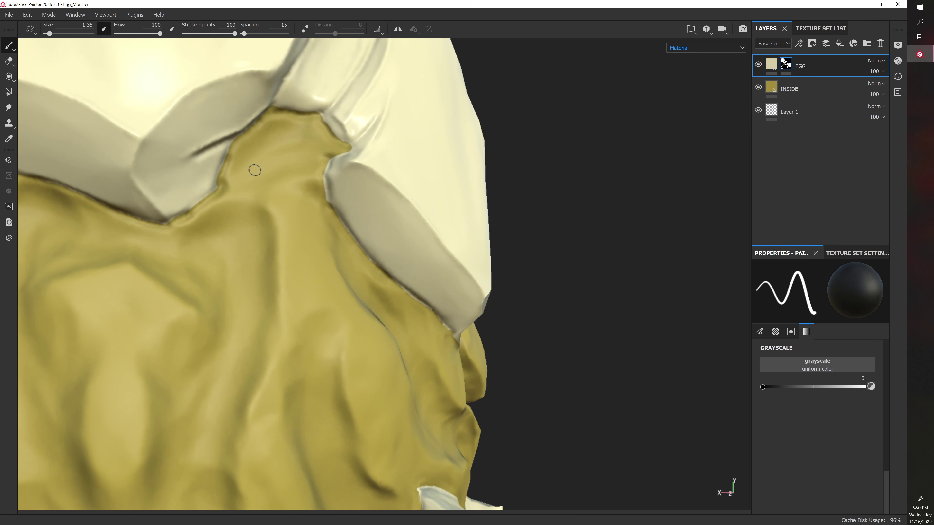
mouse_move(244, 170)
alt+right_down()
mouse_move(191, 175)
mouse_move(220, 184)
alt+right_up()
alt+middle_drag(206, 192, 163, 241)
alt+drag(206, 320, 243, 296)
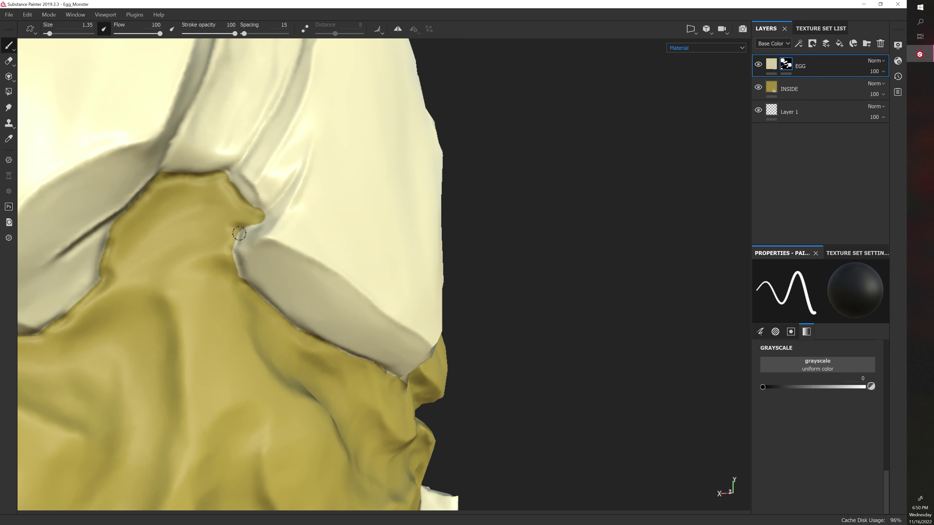
drag(235, 262, 239, 286)
Step: Examine the upper shell's jagged edge from the back around the side to the front temple
alt+right_drag(214, 254, 125, 265)
alt+middle_drag(106, 272, 153, 282)
alt+drag(153, 282, 264, 289)
alt+middle_drag(263, 290, 300, 290)
alt+drag(325, 290, 262, 288)
alt+right_drag(262, 288, 169, 286)
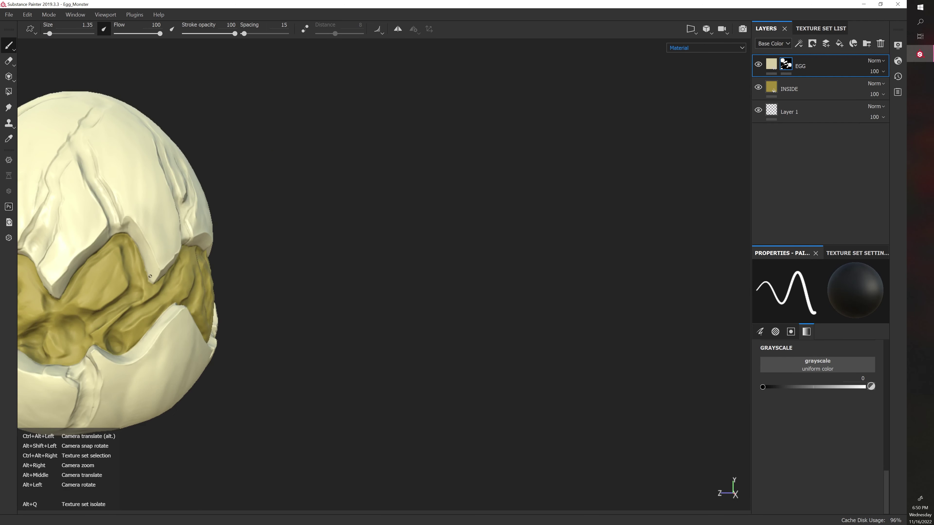
alt+middle_drag(155, 285, 281, 262)
alt+drag(281, 261, 431, 267)
alt+right_drag(431, 267, 478, 267)
alt+drag(280, 258, 227, 261)
alt+right_drag(228, 261, 225, 238)
alt+drag(246, 225, 263, 274)
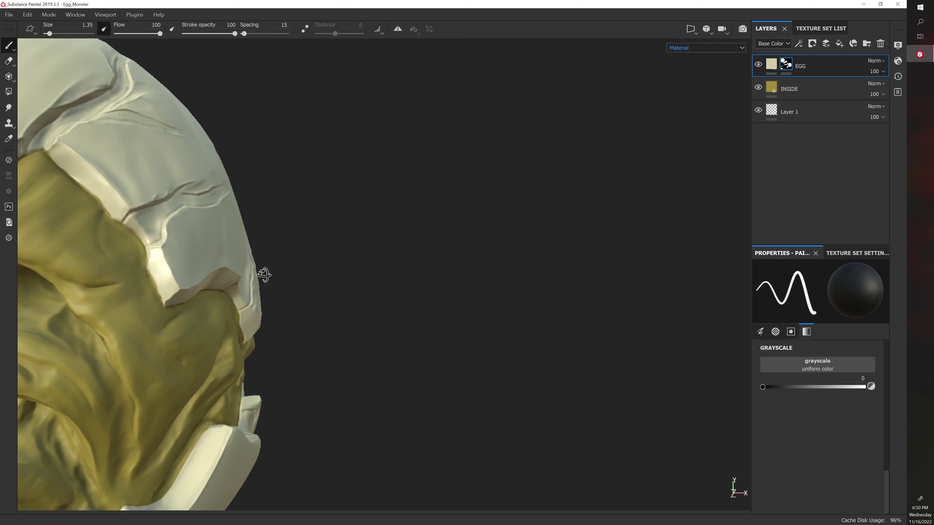
Step: Set the grayscale to 1 and paint shell color along the upper shell's broken edge beside the brow, above the crack
drag(801, 387, 864, 386)
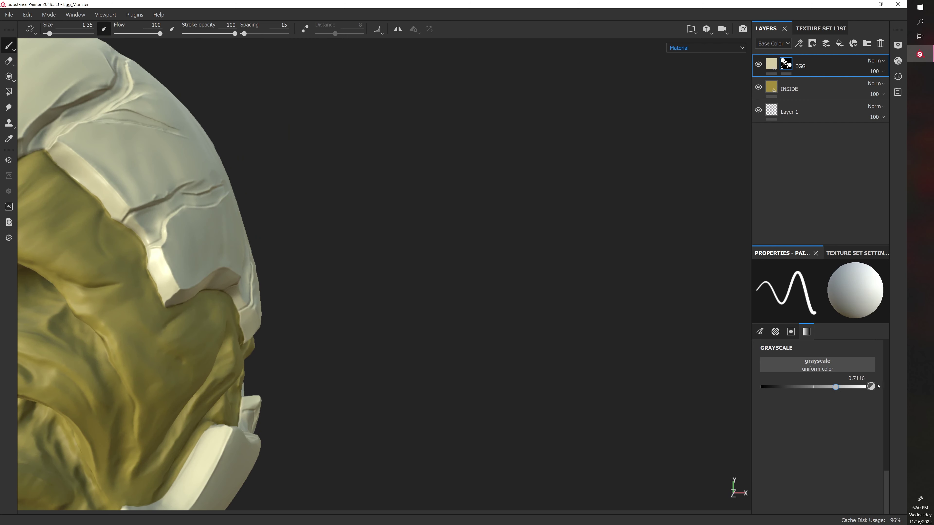
alt+drag(316, 257, 352, 273)
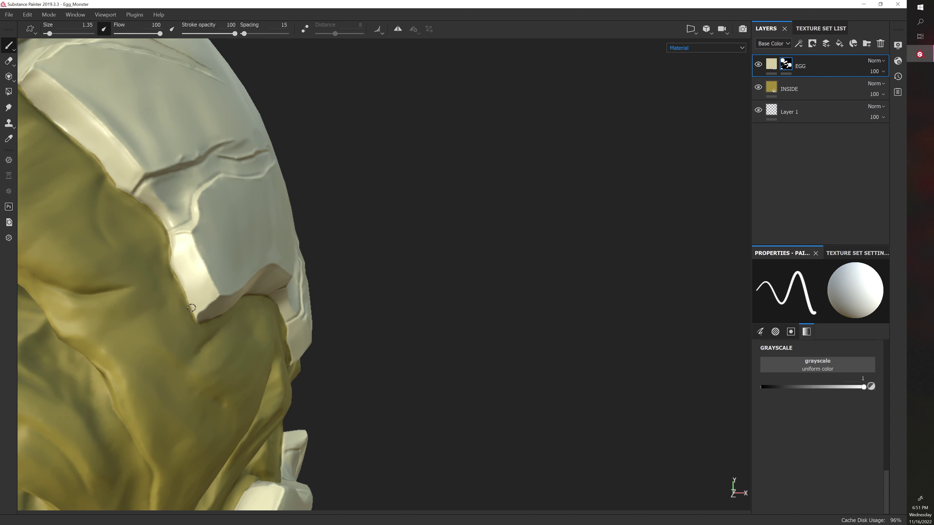
alt+right_drag(191, 307, 127, 298)
alt+drag(128, 297, 236, 294)
shift+right_drag(257, 298, 342, 304)
alt+drag(342, 305, 364, 304)
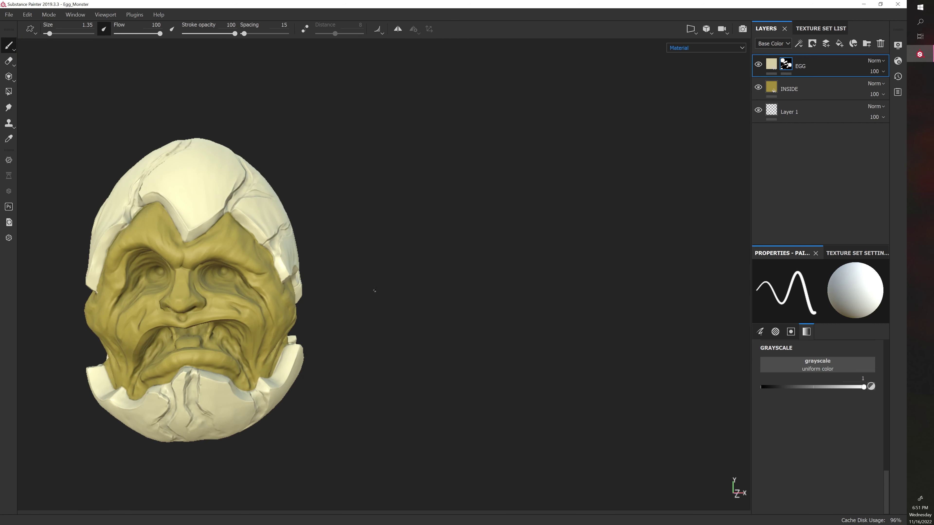
alt+right_drag(374, 291, 412, 261)
alt+middle_drag(412, 261, 353, 295)
alt+right_drag(343, 308, 400, 321)
alt+middle_drag(403, 327, 348, 340)
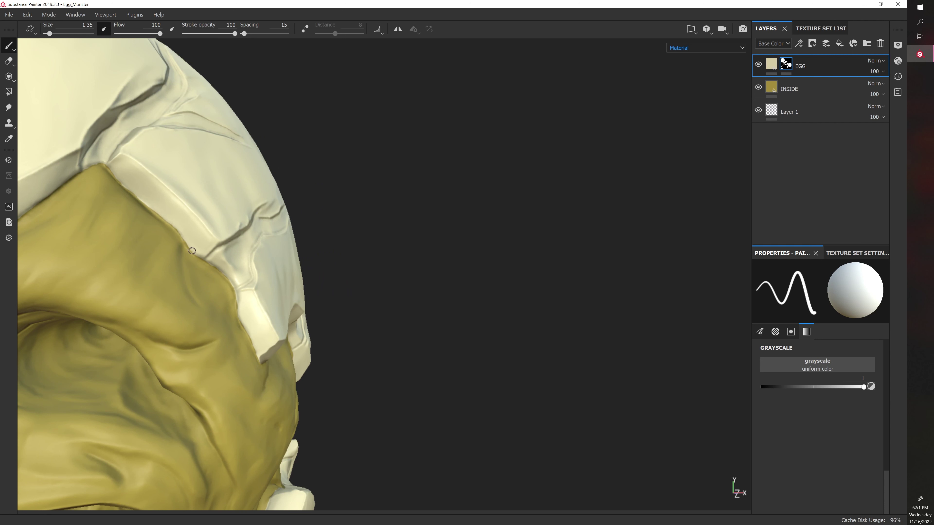
drag(192, 251, 171, 216)
alt+drag(175, 224, 344, 217)
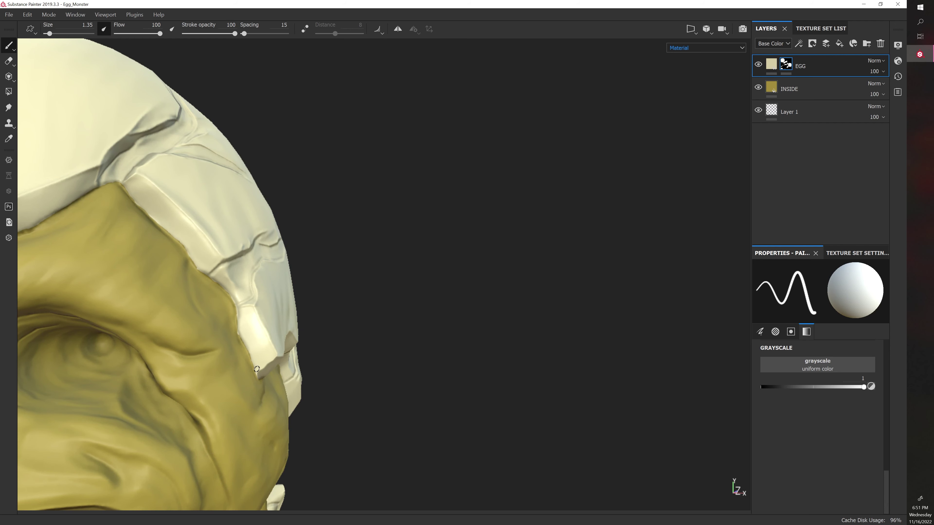
Step: Review the shell and interior colors on the whole egg from the front and slightly to the side
alt+right_drag(323, 353, 198, 360)
alt+middle_drag(333, 358, 339, 302)
alt+drag(338, 318, 353, 328)
mouse_move(359, 333)
shift+right_down()
mouse_move(367, 336)
mouse_move(348, 335)
mouse_move(365, 342)
shift+right_up()
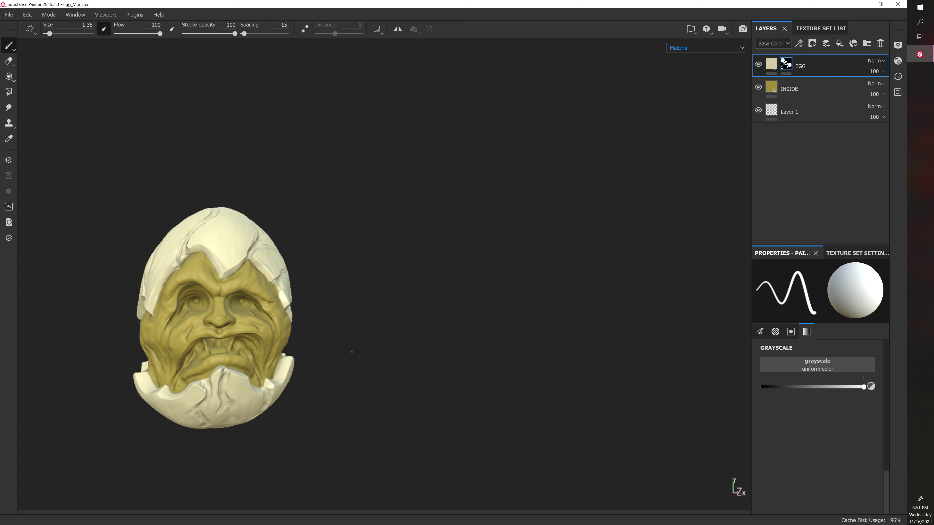
alt+drag(351, 352, 383, 372)
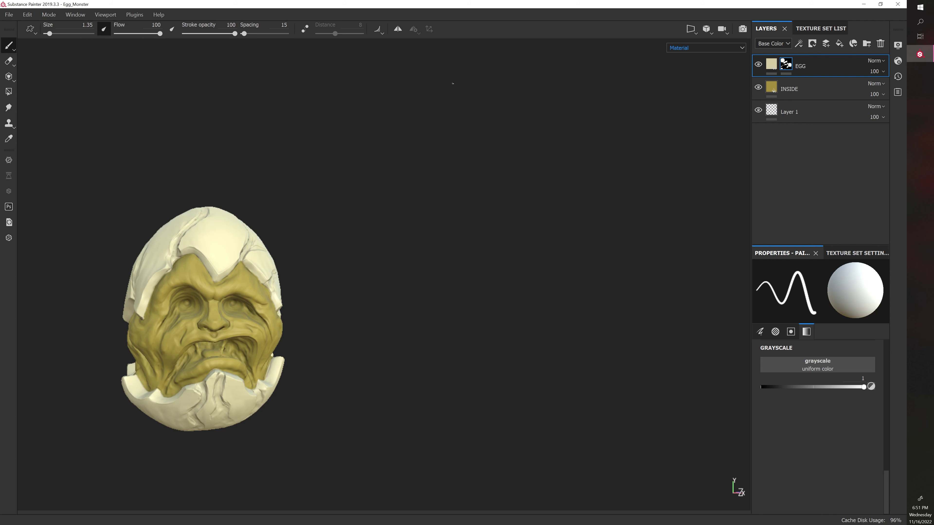
right_click(785, 66)
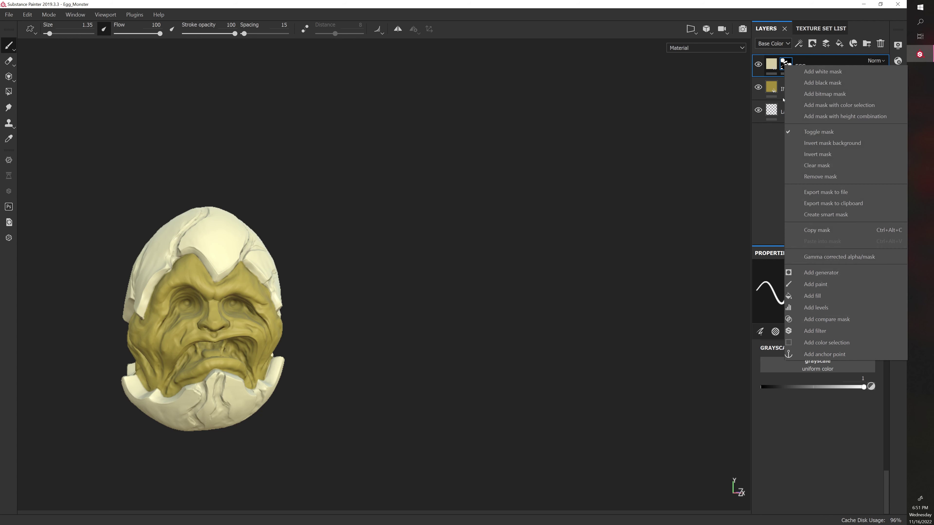
click(821, 166)
key(ctrl+z)
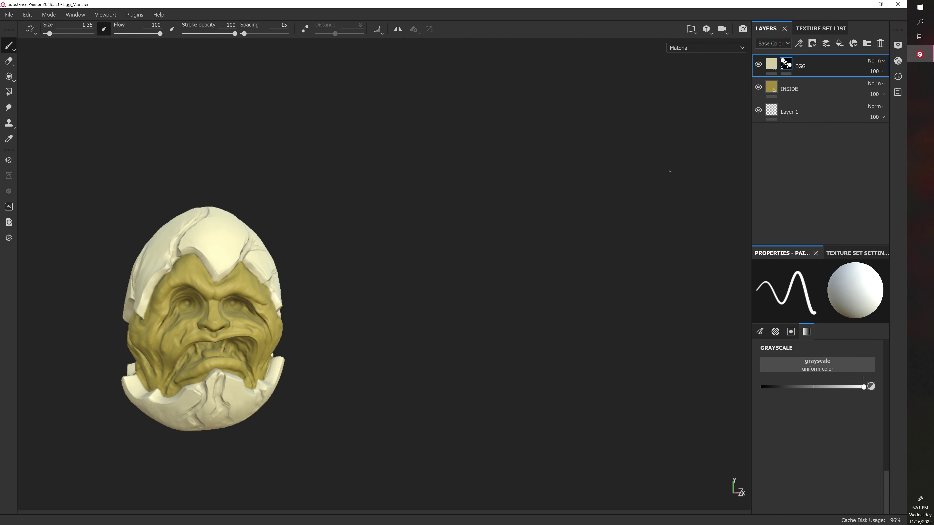
Step: Compare the model with the EGG layer hidden and shown, leaving the layer visible
alt+drag(522, 222, 482, 219)
alt+right_drag(482, 219, 402, 237)
alt+middle_drag(402, 237, 426, 196)
mouse_move(423, 206)
shift+right_down()
mouse_move(433, 211)
mouse_move(422, 211)
shift+right_up()
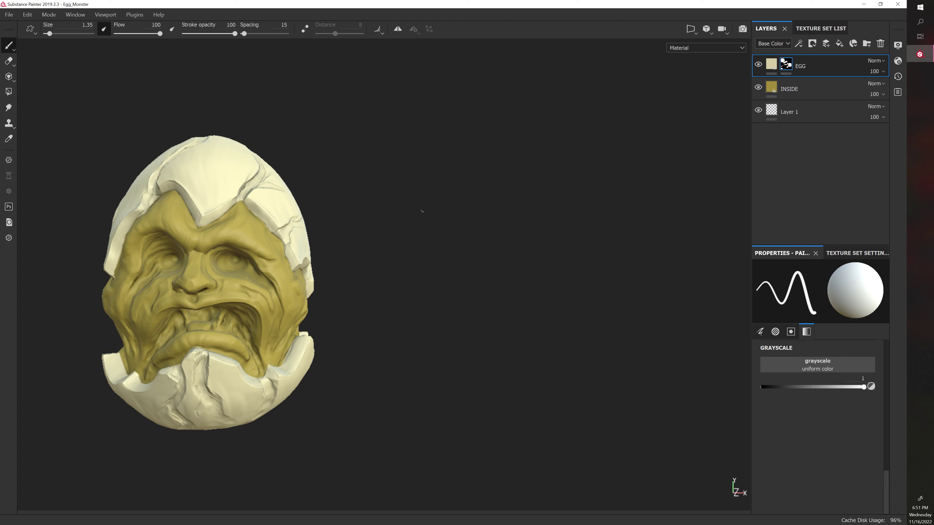
alt+drag(422, 211, 468, 214)
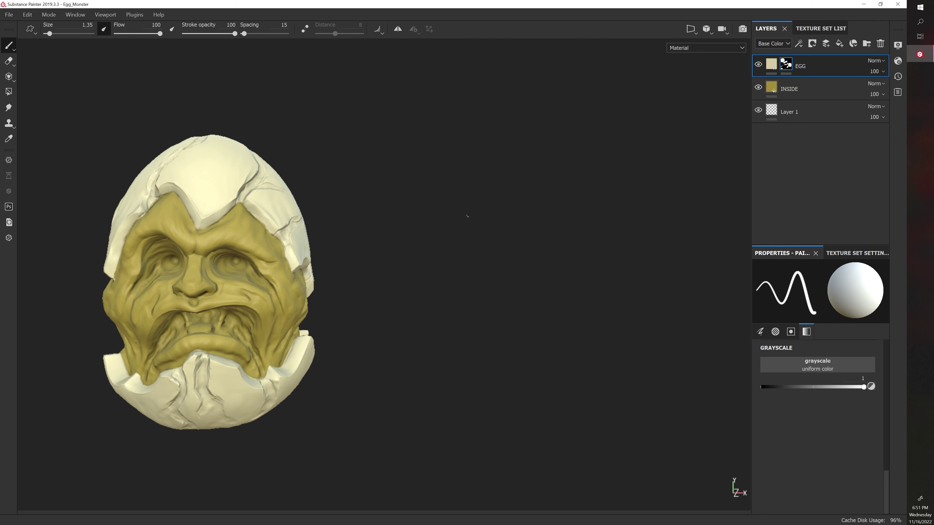
click(856, 253)
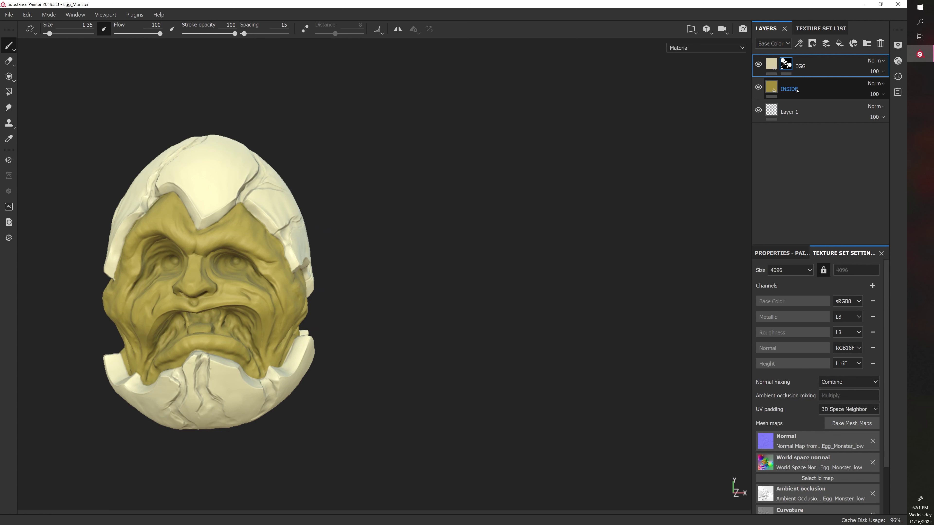
mouse_move(786, 66)
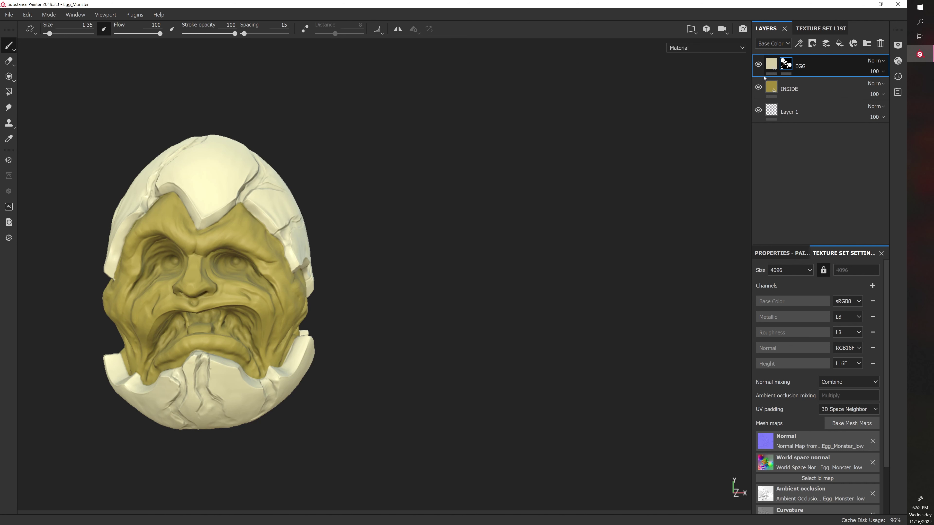
click(757, 65)
click(757, 65)
click(758, 65)
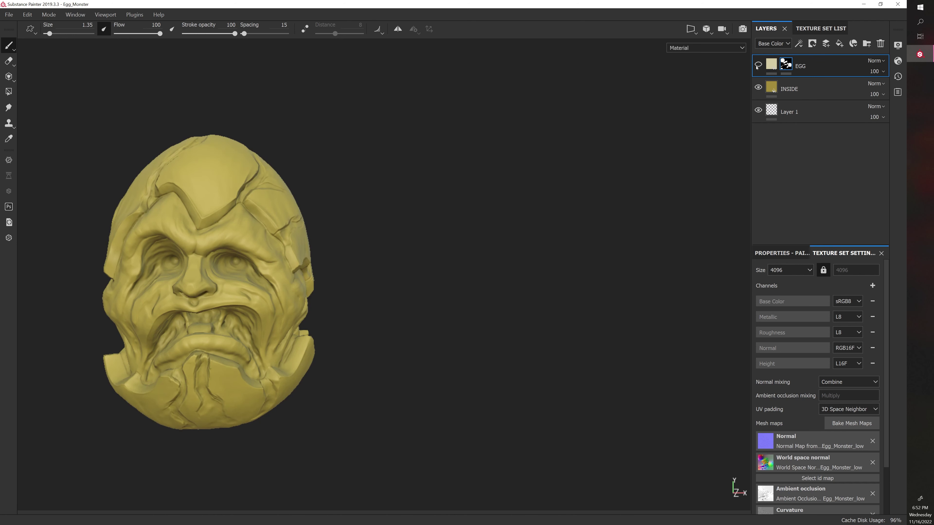
click(757, 65)
Step: Add an empty paint layer between the INSIDE and EGG layers and activate the Paint brush on it
click(801, 89)
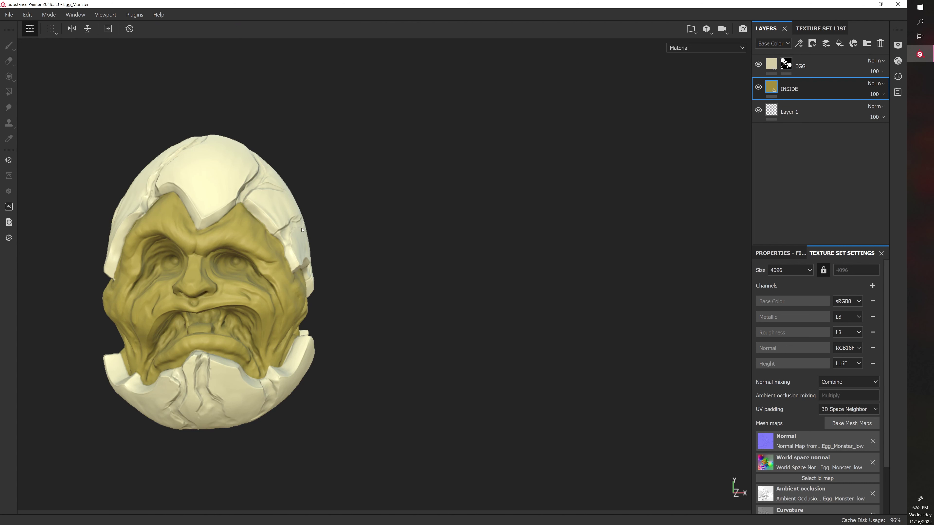
click(824, 45)
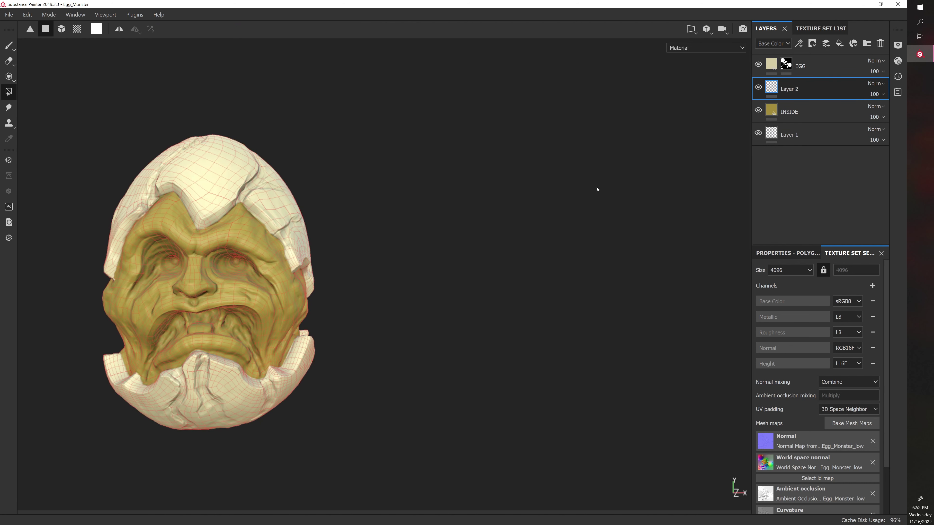
click(9, 50)
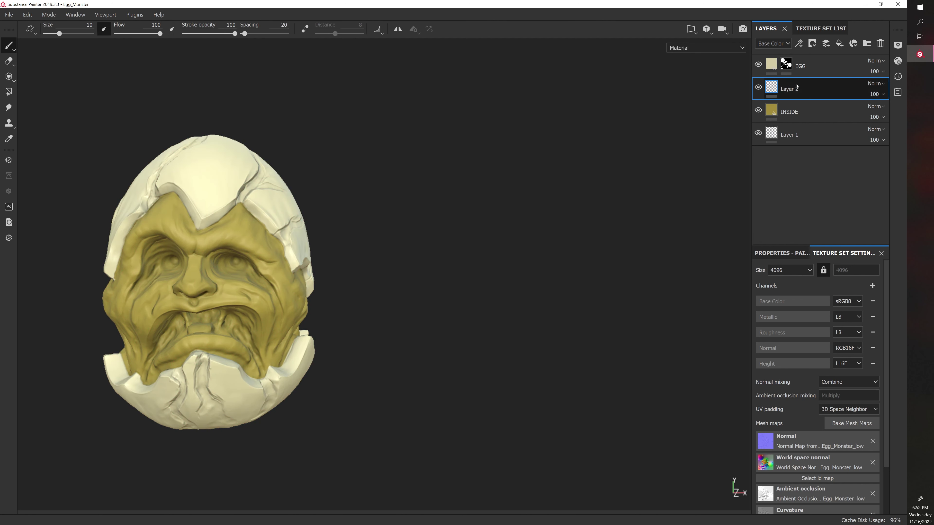
Step: Limit the brush material to the color channel and set its base color to a dark olive brown
click(781, 253)
click(814, 378)
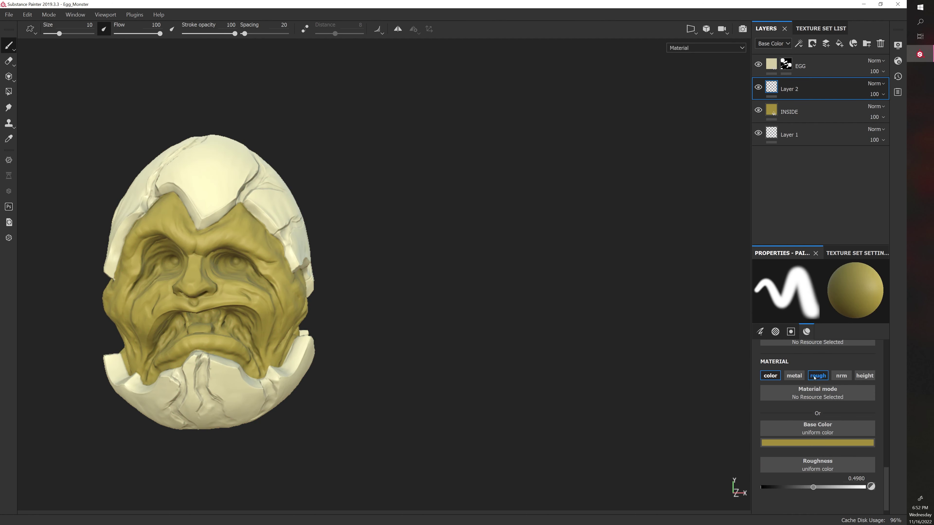
click(823, 443)
click(848, 391)
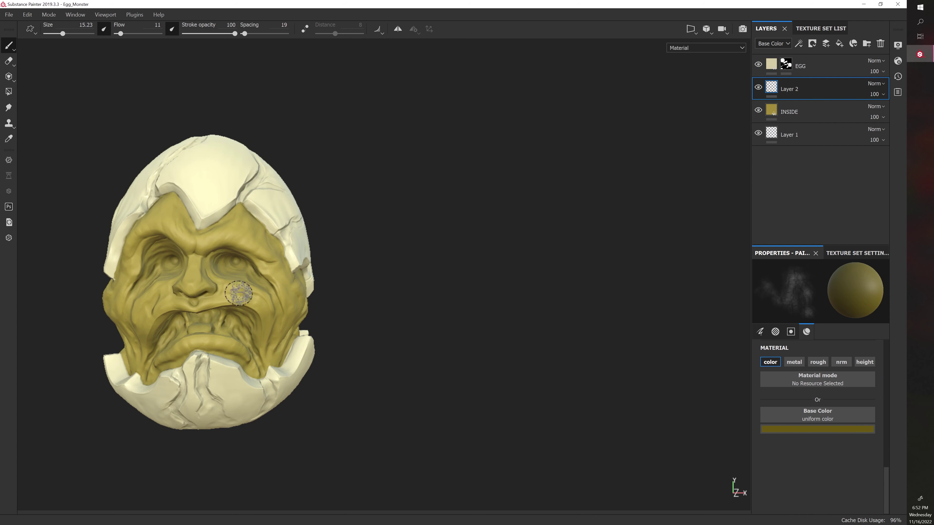
Step: Enlarge the textured brush to 22.11, dab under the upper shell's edge above the brow, and set the flow to 28
alt+right_drag(239, 294, 212, 277)
alt+middle_drag(212, 277, 217, 285)
key(bracketright)
key(bracketright)
key(bracketright)
key(bracketright)
mouse_move(235, 200)
mouse_down()
mouse_move(208, 221)
mouse_move(242, 200)
mouse_up()
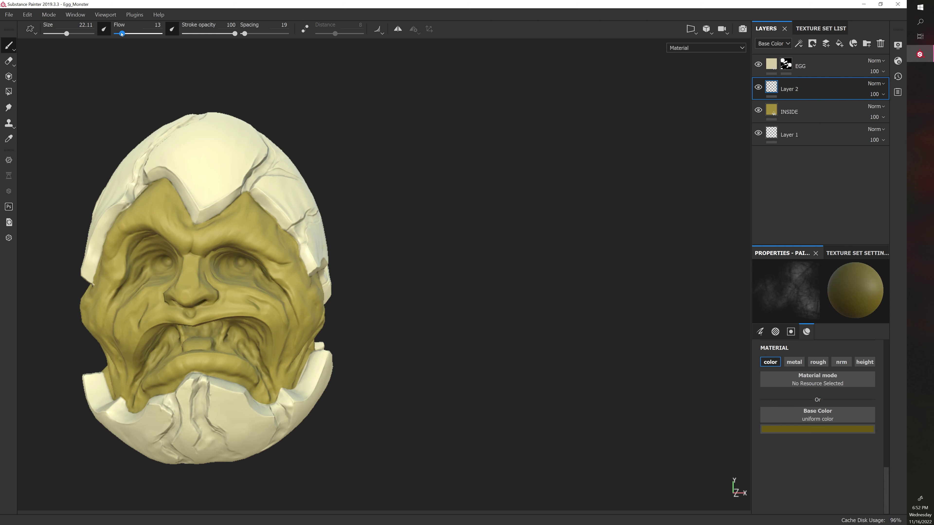
drag(121, 33, 129, 34)
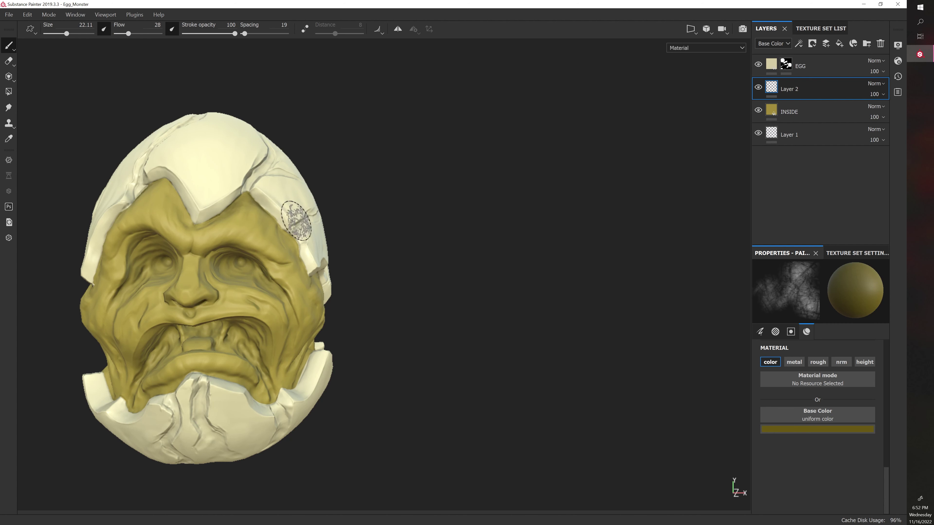
Step: Paint dark olive shading on the interior along the upper shell's broken edge, around the forehead, temples and side of the head
alt+drag(357, 201, 389, 230)
alt+drag(209, 187, 141, 167)
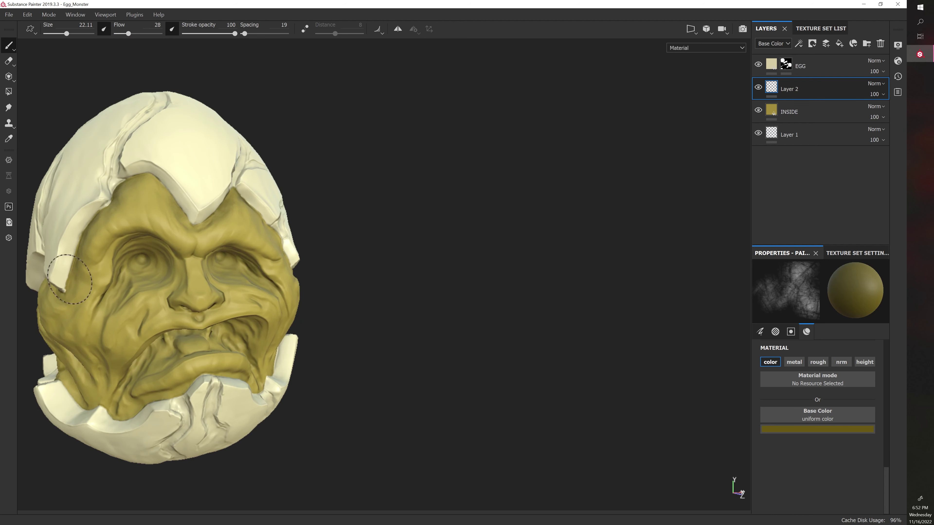
alt+drag(348, 238, 305, 248)
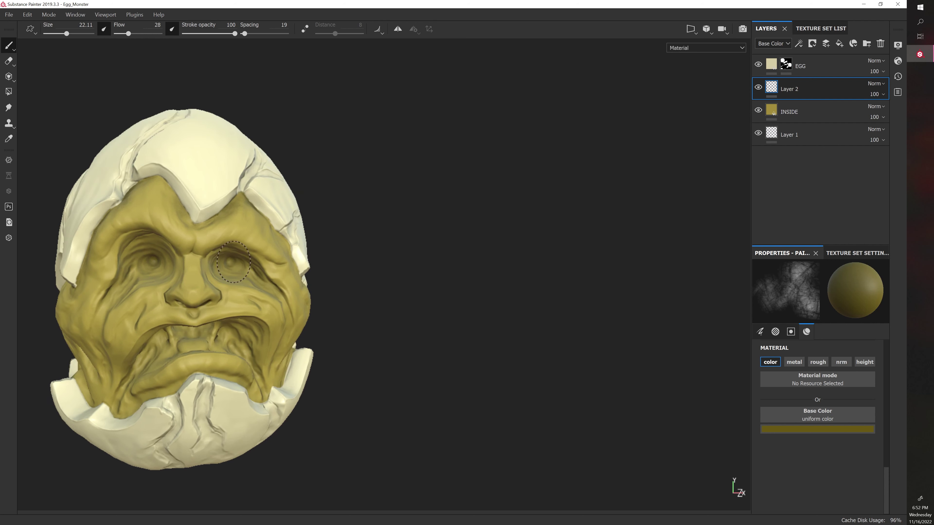
alt+drag(419, 271, 378, 270)
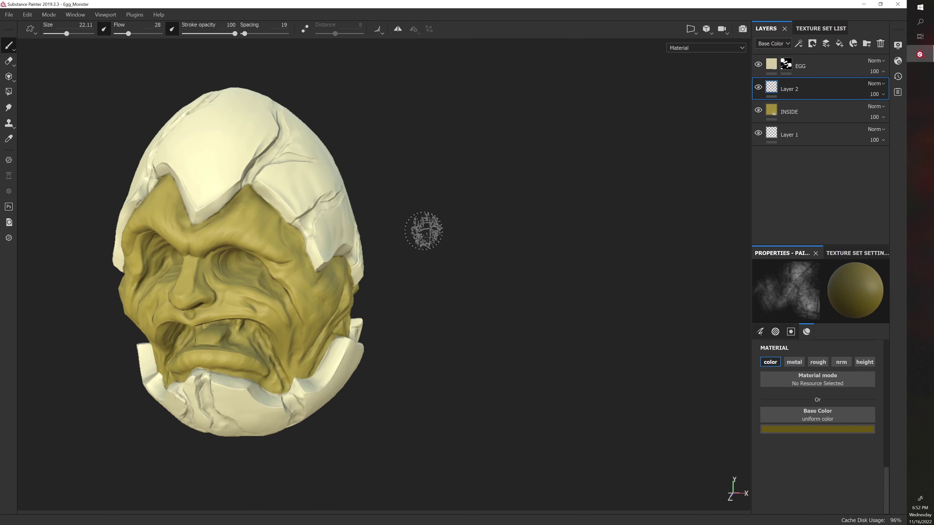
alt+drag(508, 285, 340, 246)
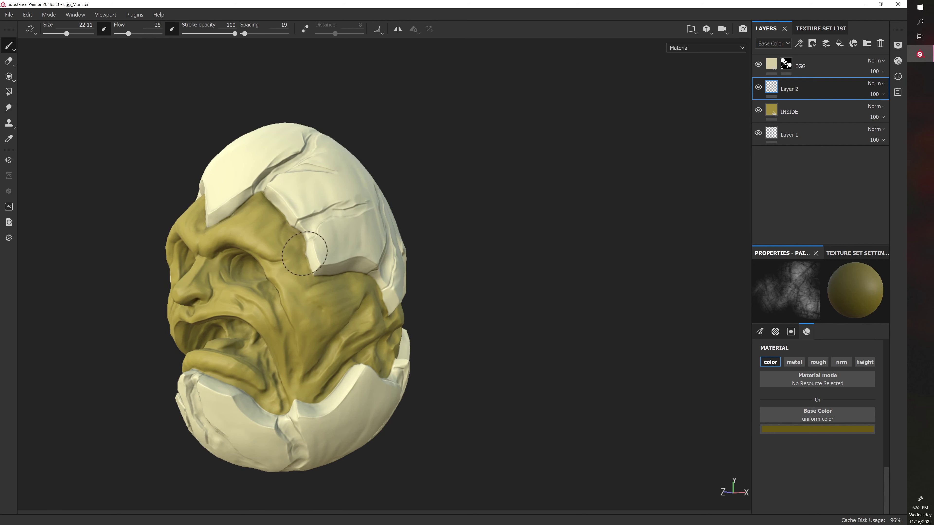
alt+drag(471, 308, 439, 297)
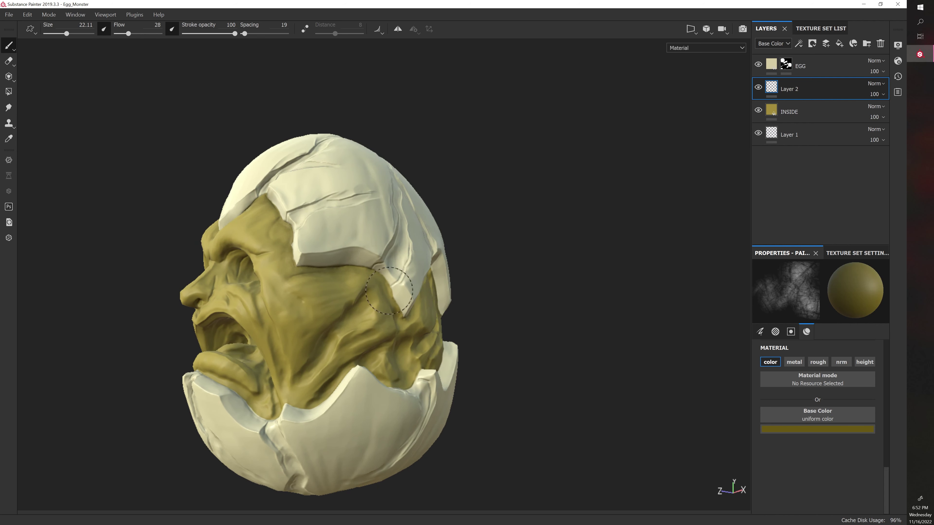
alt+drag(397, 323, 387, 324)
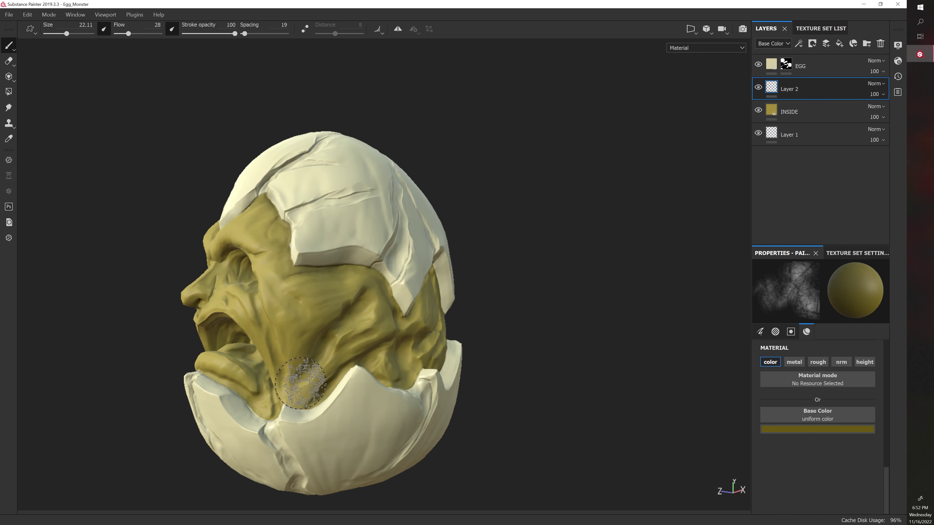
Step: Paint dark olive shading on the interior along the lower shell's rim and around the upper shell's shards toward the back
mouse_move(283, 386)
shift+right_down()
mouse_move(326, 385)
mouse_move(290, 381)
shift+right_up()
ctrl+alt+drag(419, 348, 224, 357)
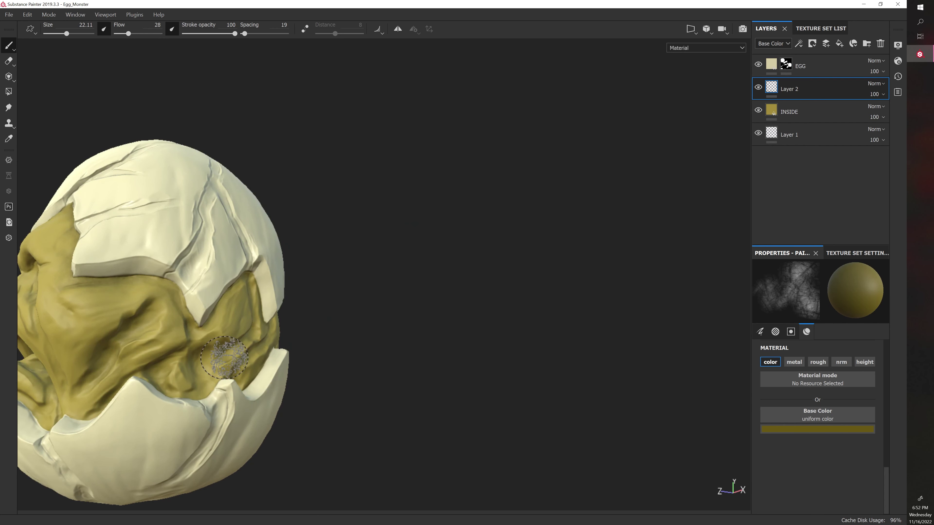
mouse_move(194, 300)
alt+mouse_down()
mouse_move(336, 285)
mouse_move(323, 284)
alt+mouse_up()
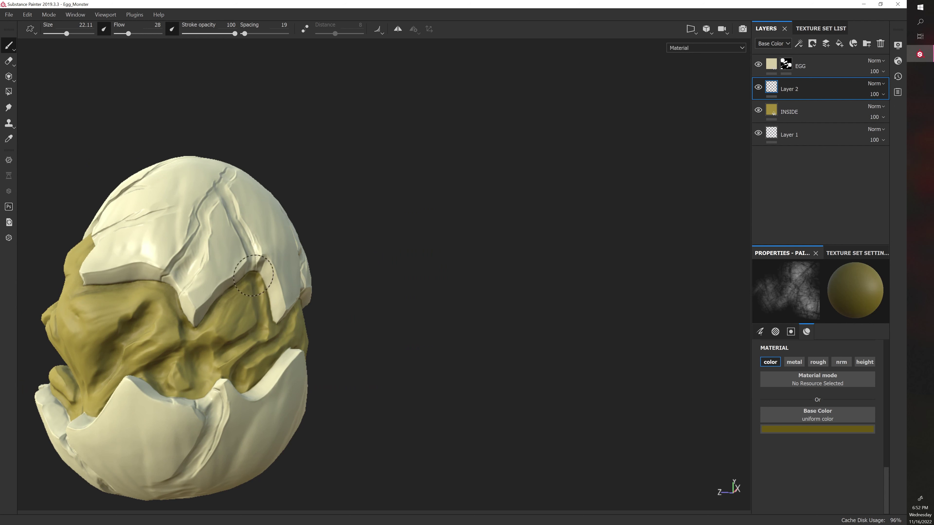
alt+drag(254, 275, 264, 283)
alt+drag(279, 320, 343, 340)
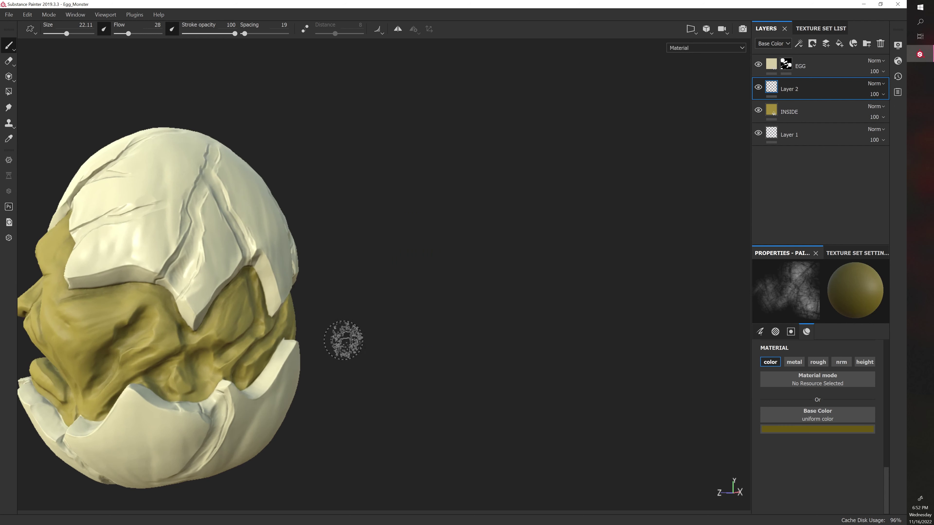
alt+right_drag(319, 387, 450, 406)
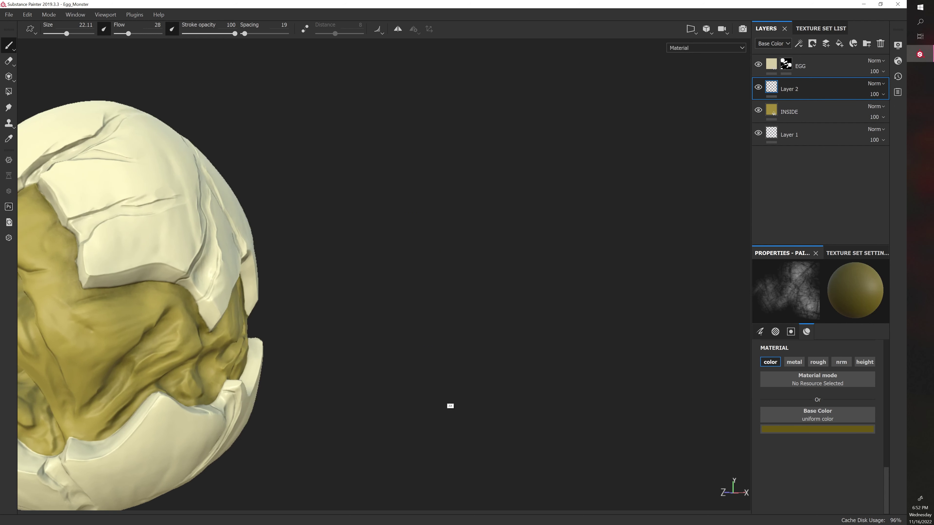
alt+drag(450, 405, 456, 401)
mouse_move(463, 368)
shift+right_down()
mouse_move(436, 366)
mouse_move(465, 375)
shift+right_up()
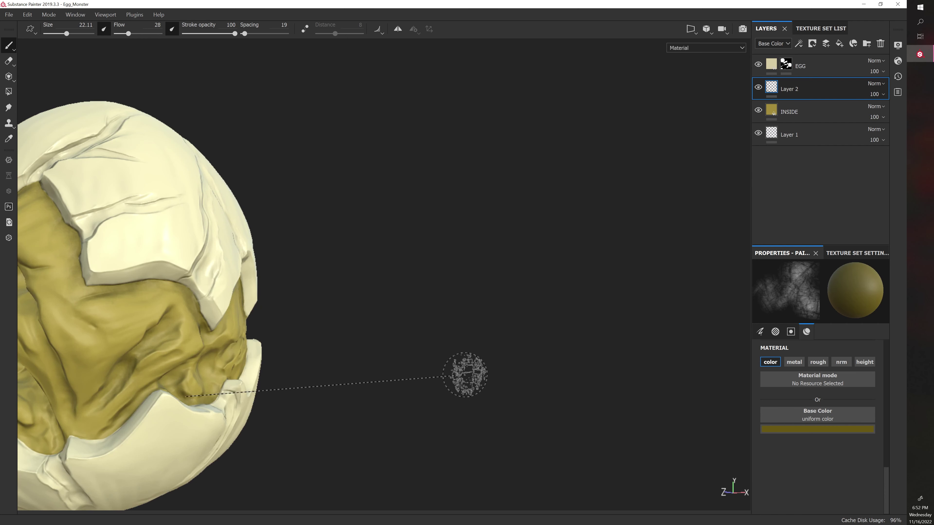
alt+drag(465, 375, 481, 322)
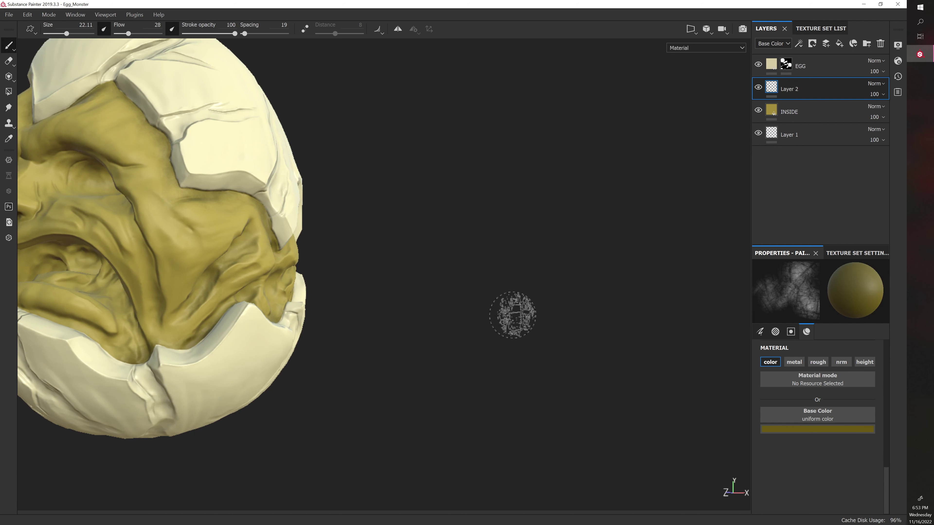
Step: Try Layer 2 above the EGG layer and return it to between EGG and INSIDE
drag(795, 90, 809, 61)
scroll(533, 184, down, 2)
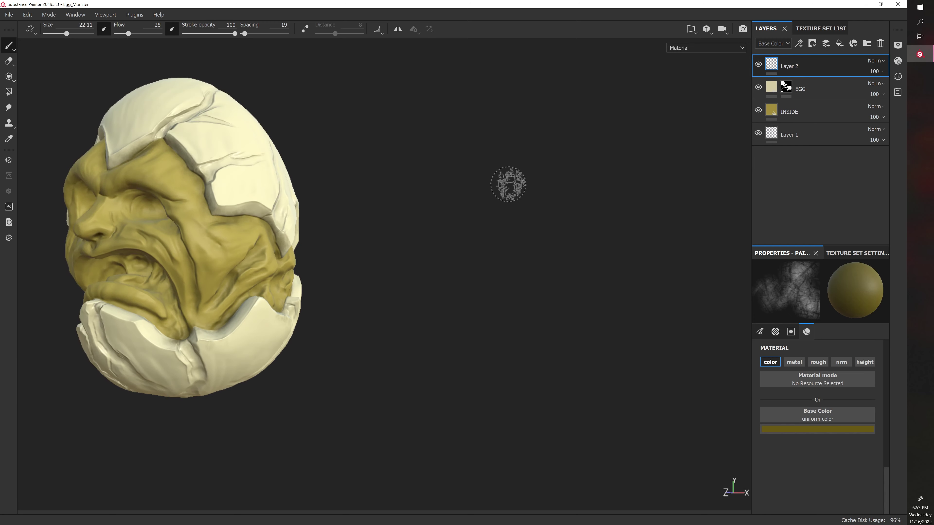
mouse_move(456, 192)
shift+right_down()
mouse_move(440, 189)
mouse_move(451, 174)
shift+right_up()
alt+middle_drag(451, 170, 496, 178)
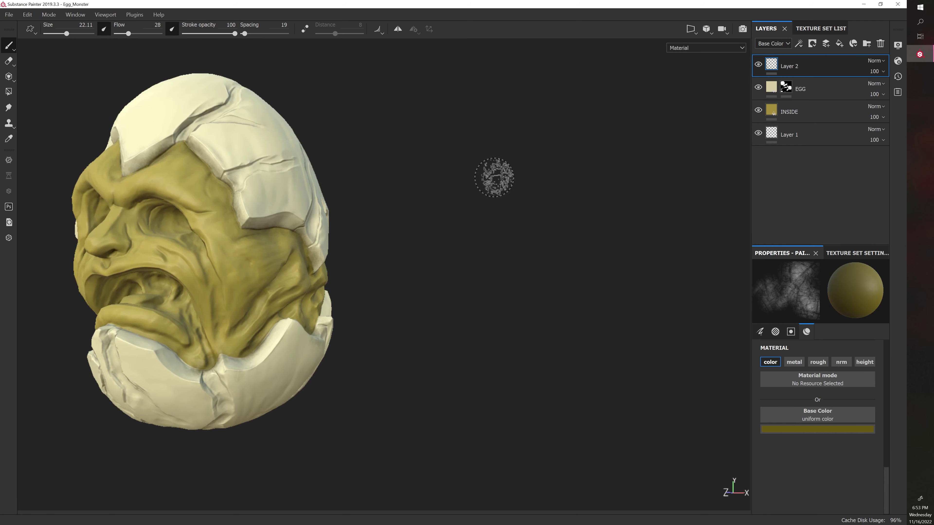
mouse_move(801, 66)
mouse_down()
mouse_move(794, 98)
mouse_move(804, 97)
mouse_up()
scroll(419, 150, up, 2)
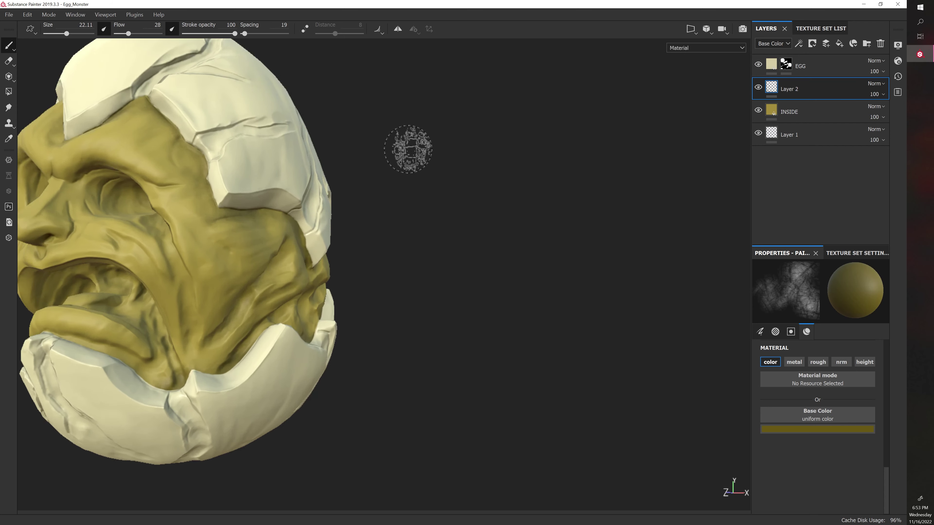
Step: Hide the INSIDE layer, paint dark olive shading under the upper shell's edge from brow to temple, and show INSIDE again
alt+middle_drag(411, 149, 437, 186)
click(758, 110)
scroll(500, 125, up, 4)
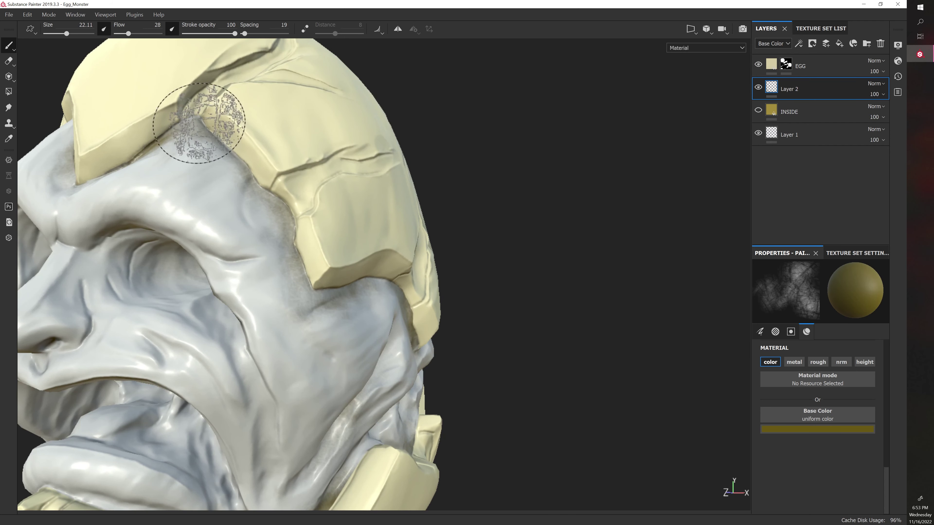
mouse_move(208, 120)
mouse_down()
mouse_move(225, 183)
mouse_move(291, 252)
mouse_up()
scroll(291, 252, down, 5)
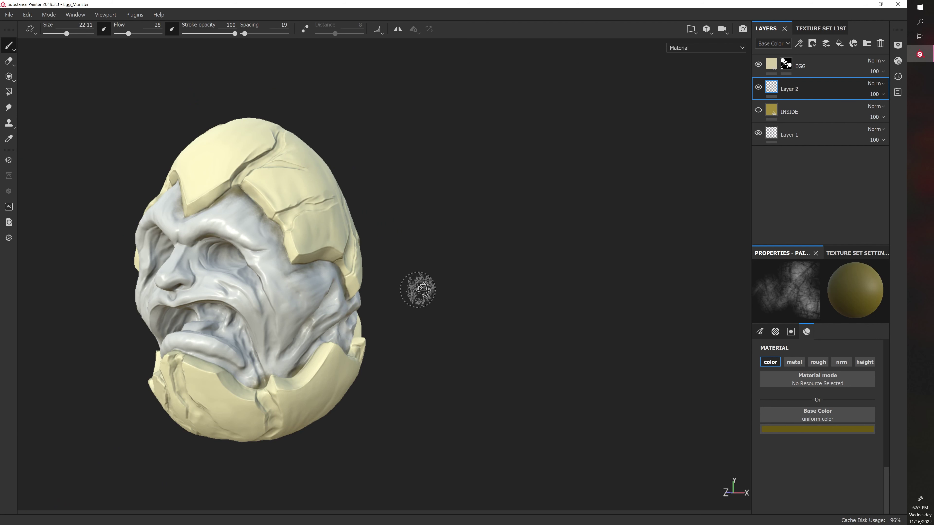
mouse_move(417, 286)
alt+mouse_down()
mouse_move(477, 280)
mouse_move(442, 277)
alt+mouse_up()
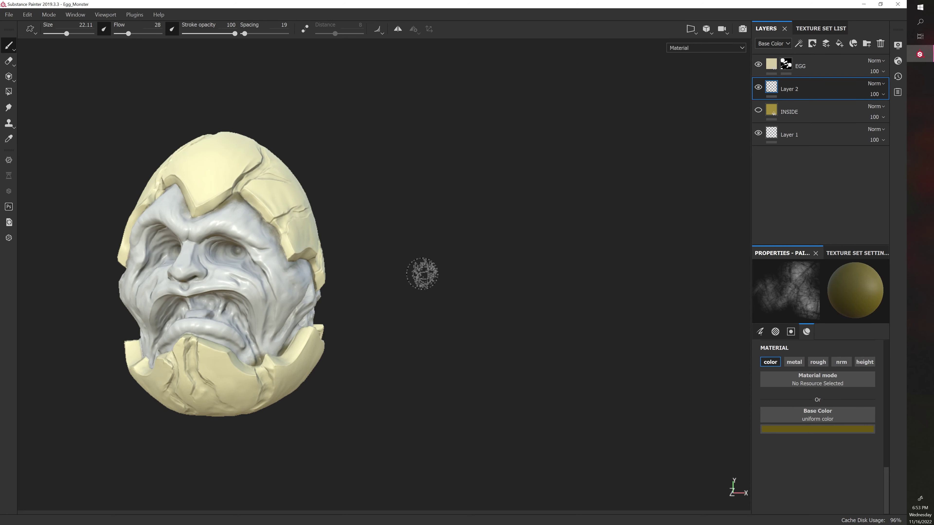
click(758, 110)
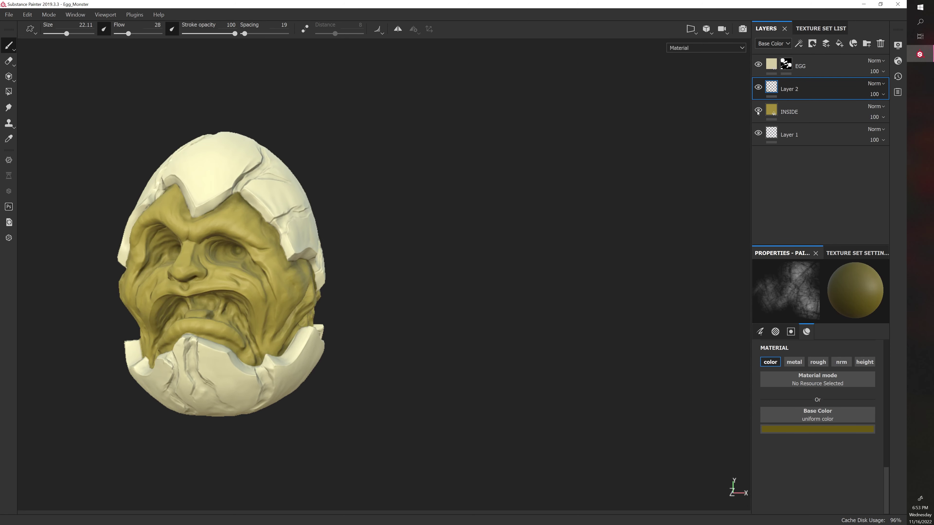
Step: Hide Layer 2 and set the EGG layer's base color to mint green (R 0.378, G 0.671, B 0.518)
click(759, 89)
alt+drag(516, 194, 442, 235)
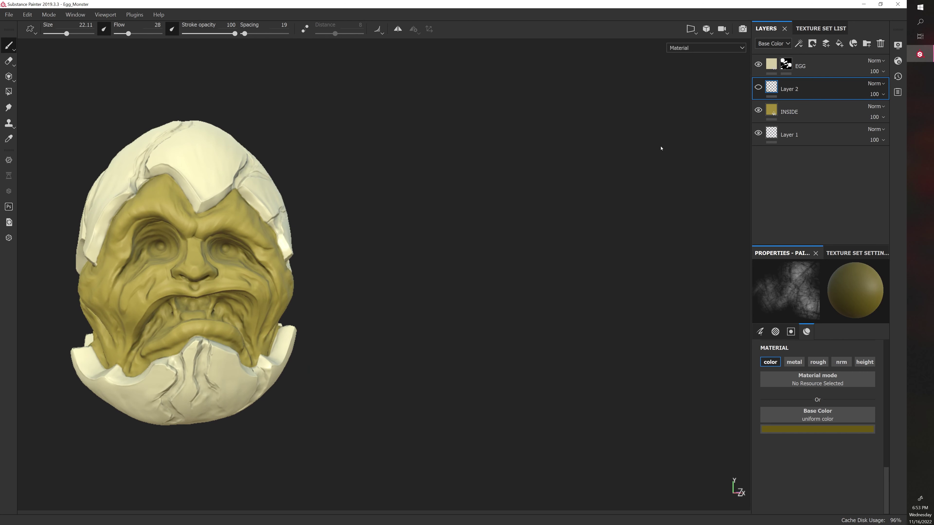
click(820, 66)
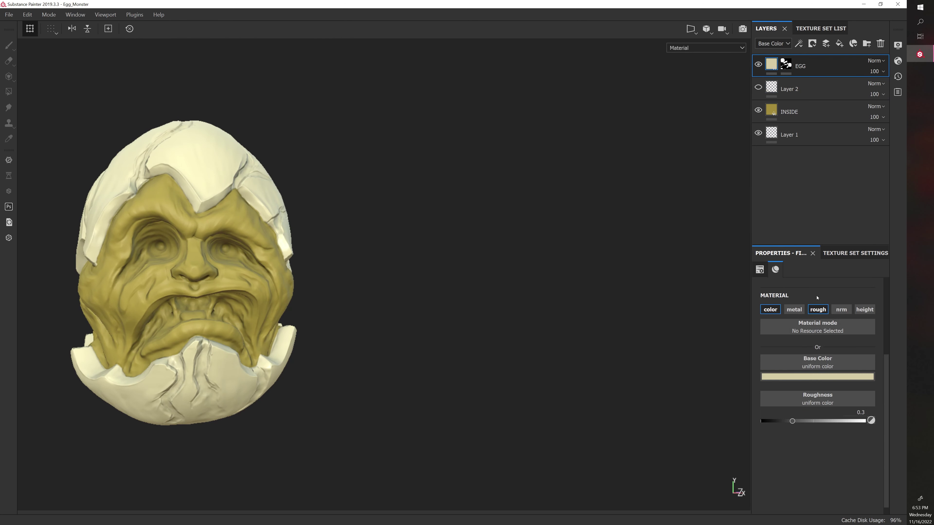
click(808, 376)
click(843, 408)
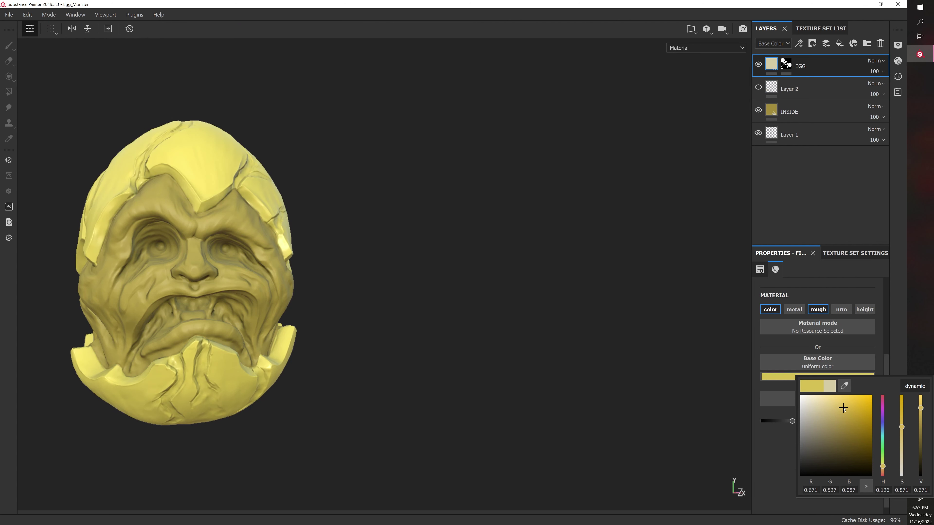
key(Escape)
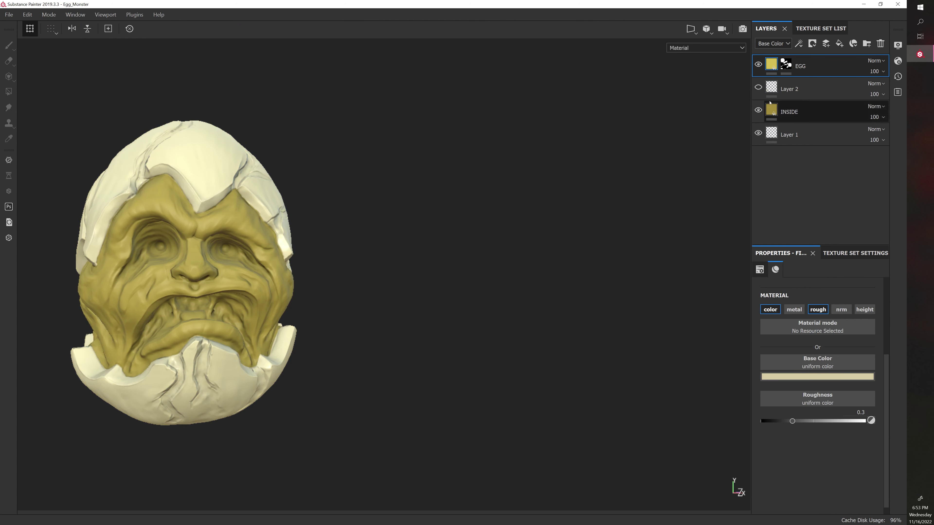
click(799, 377)
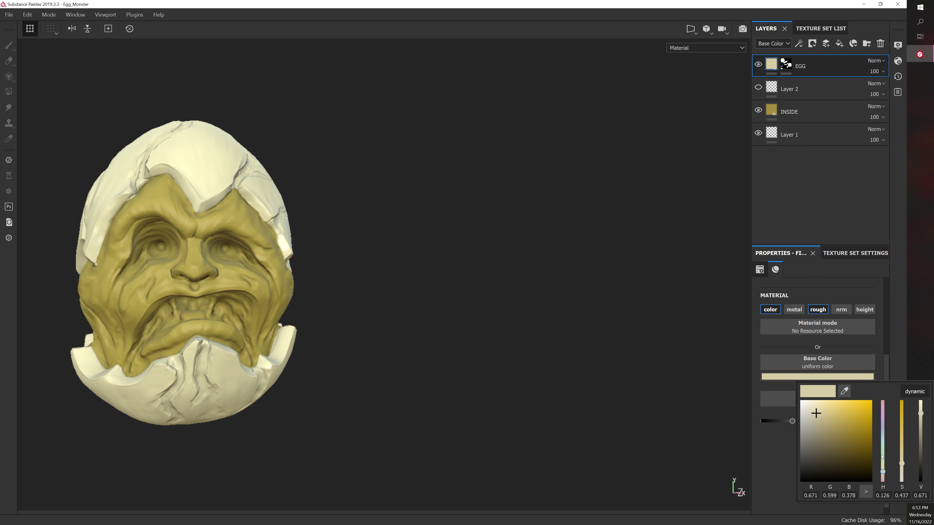
drag(882, 456, 882, 455)
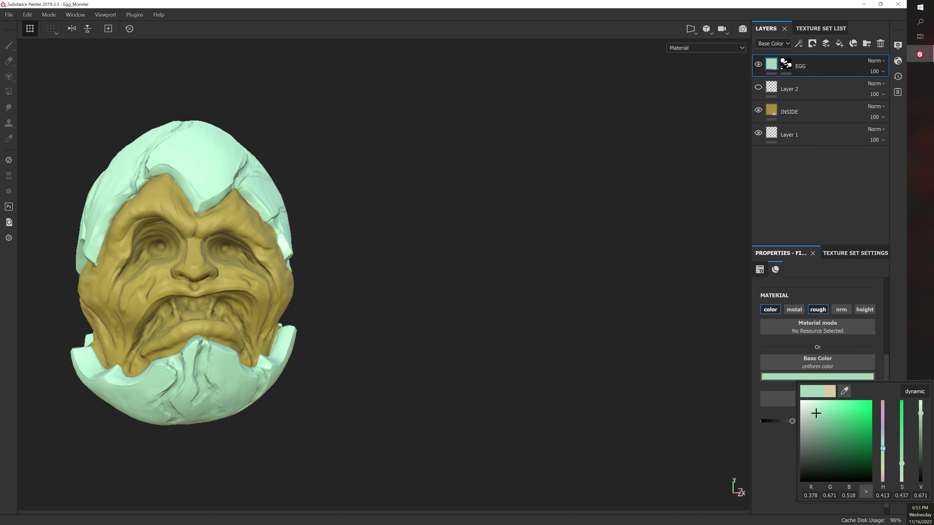
Step: Set the INSIDE layer's base color to a dark magenta-purple (R 0.185, G 0.060, B 0.123)
click(805, 106)
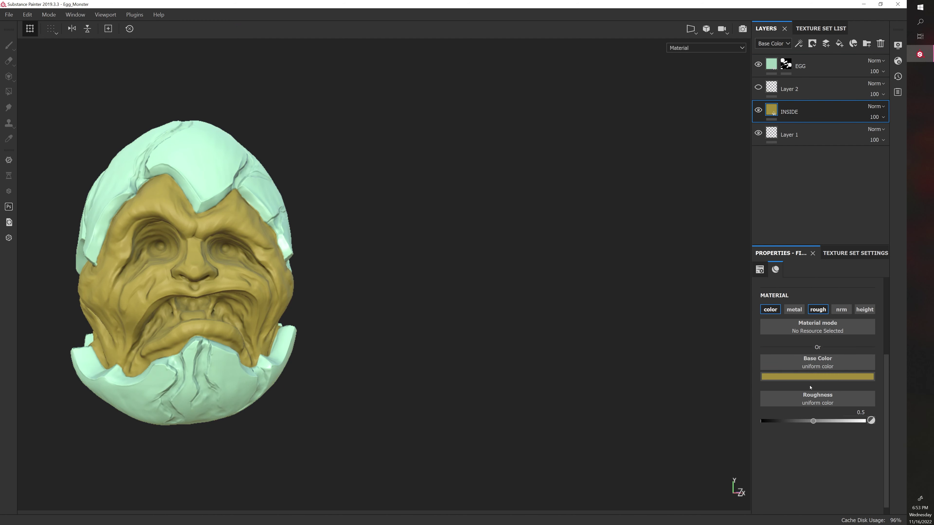
click(804, 377)
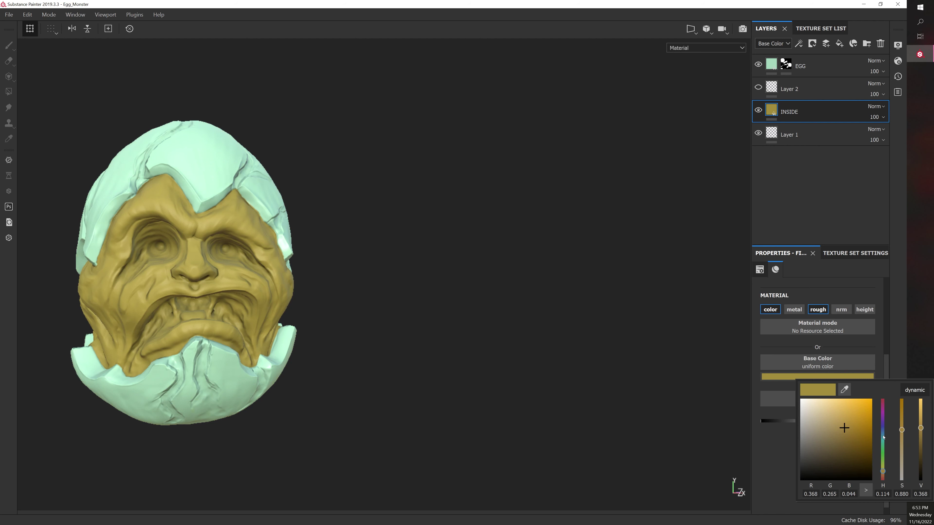
drag(882, 414, 882, 410)
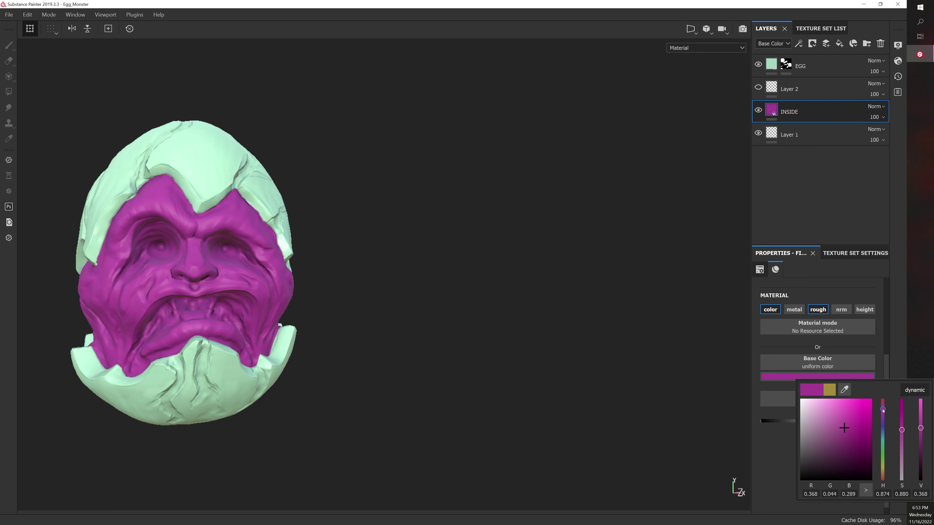
drag(831, 441, 828, 440)
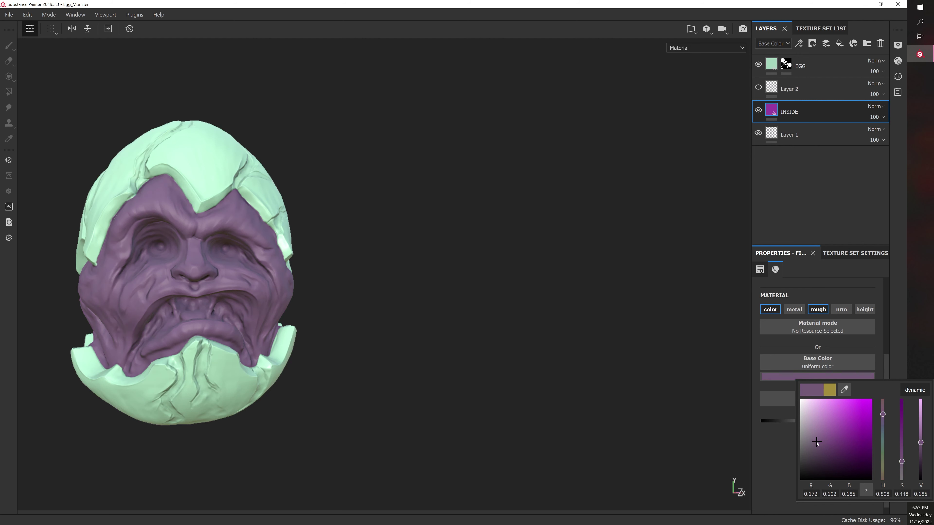
mouse_move(818, 443)
mouse_down()
mouse_move(812, 429)
mouse_move(815, 441)
mouse_up()
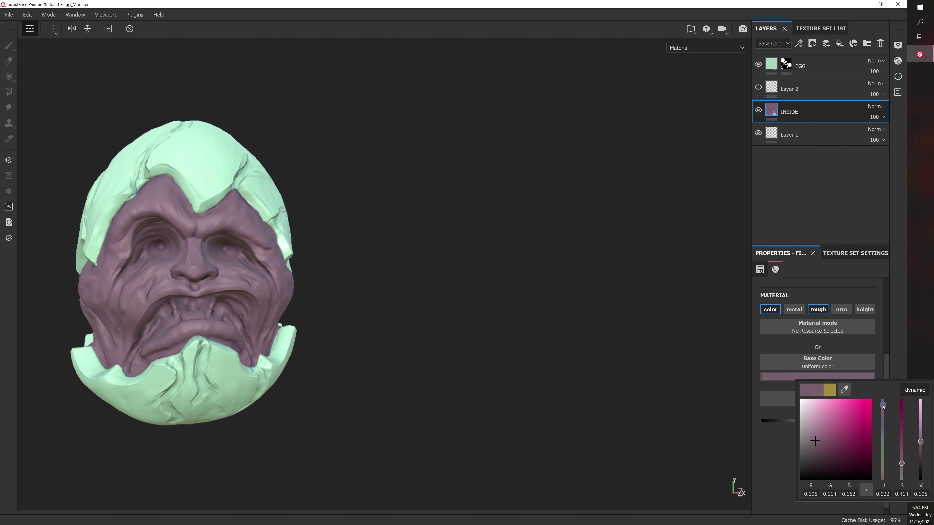
drag(825, 437, 827, 441)
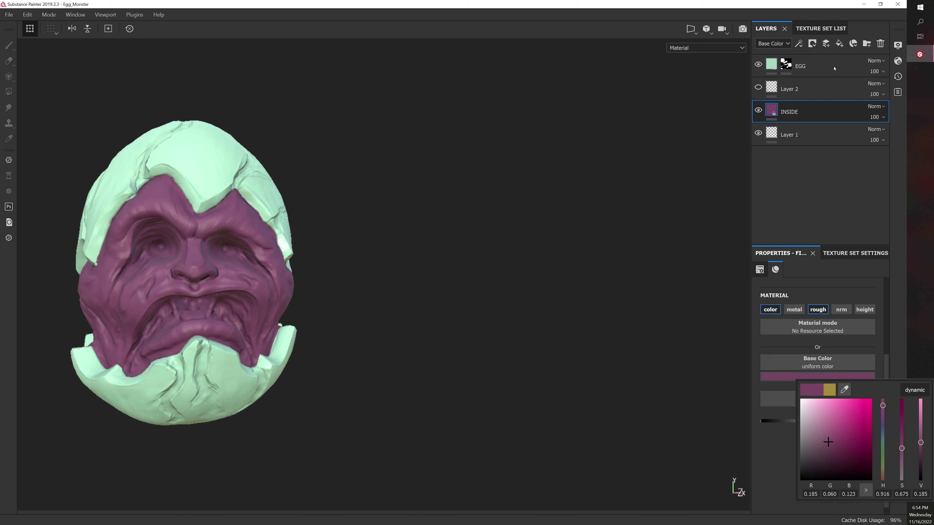
Step: Shift the EGG layer's base color to pale cyan with a hue of 0.509
click(771, 63)
click(861, 377)
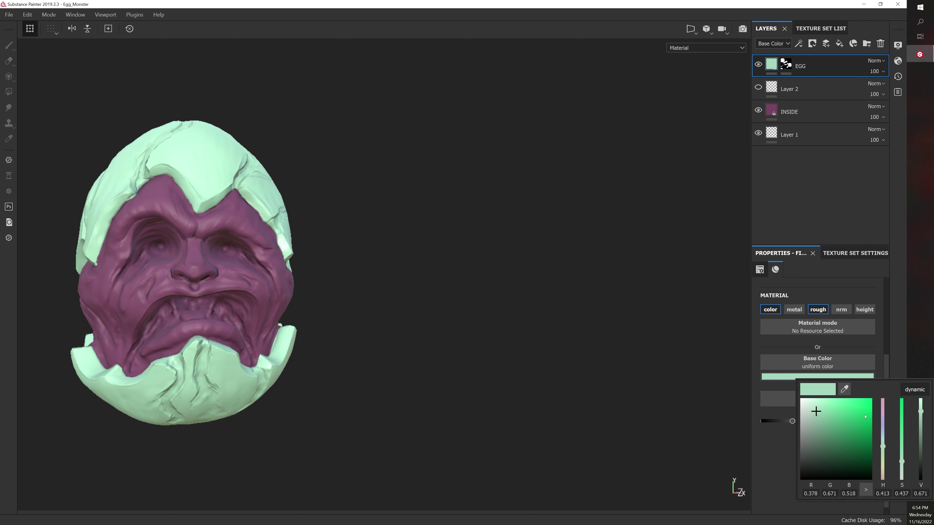
drag(882, 441, 882, 439)
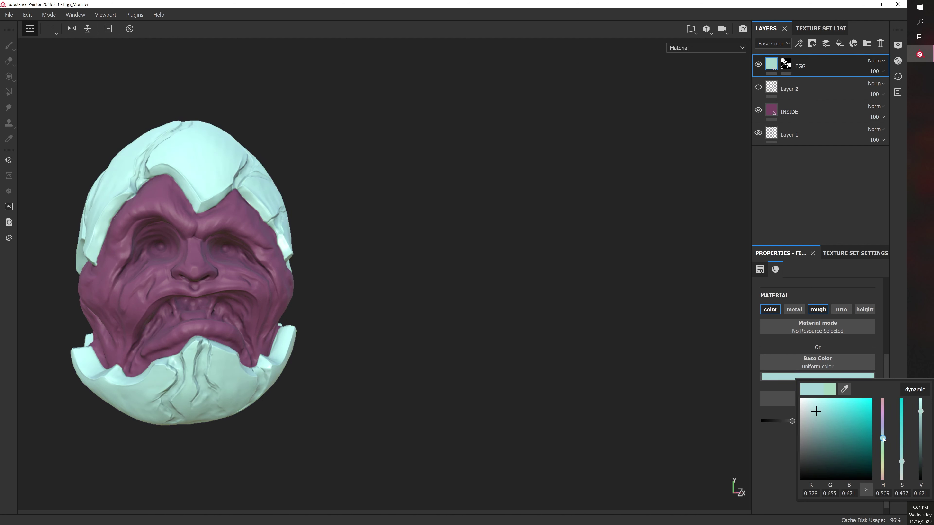
Step: Change the INSIDE layer's base color to reddish brown with a hue of 0.036 and check it from several angles
click(796, 107)
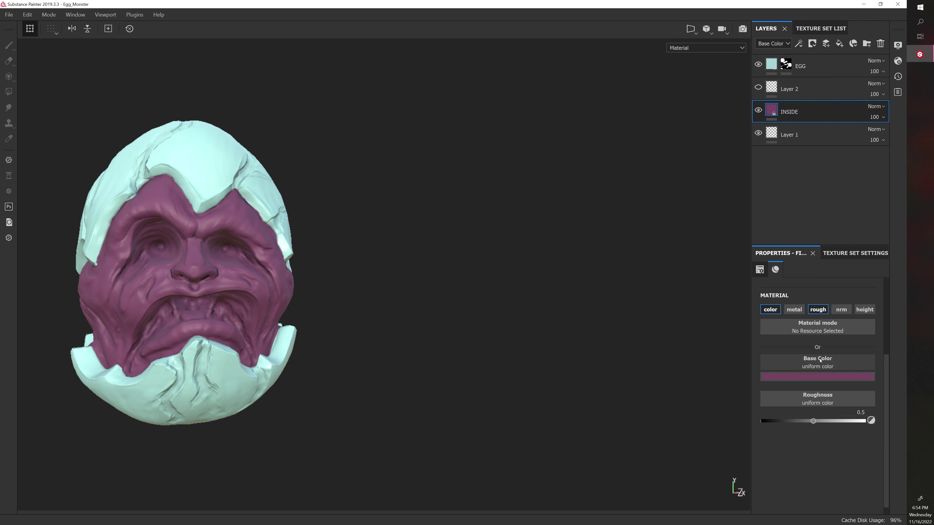
click(860, 376)
drag(882, 464, 886, 474)
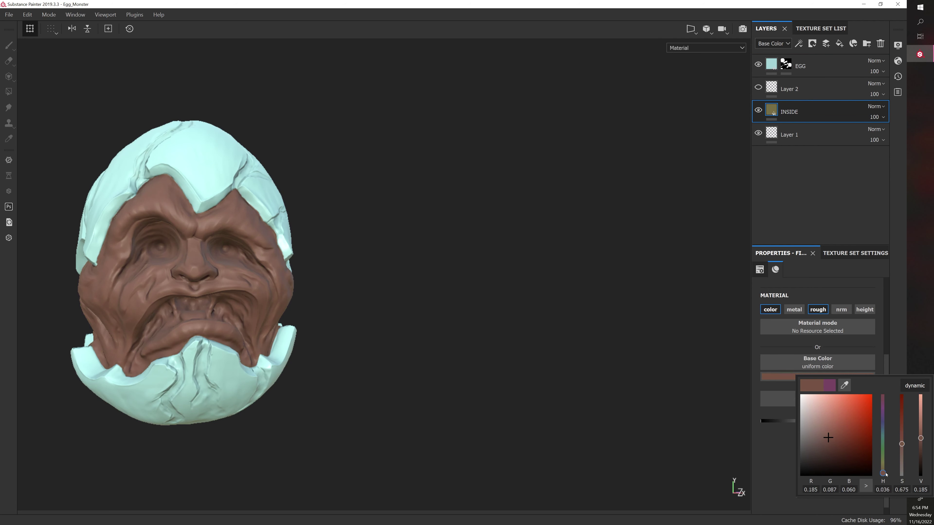
click(637, 331)
alt+drag(552, 329, 520, 321)
shift+right_drag(521, 321, 518, 318)
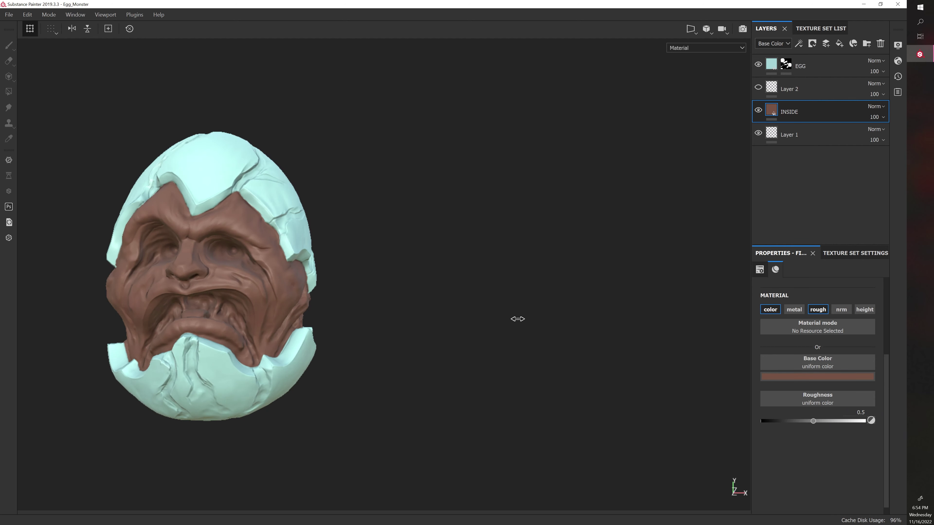
mouse_move(517, 319)
alt+mouse_down()
mouse_move(559, 371)
mouse_move(528, 302)
mouse_move(517, 301)
alt+mouse_up()
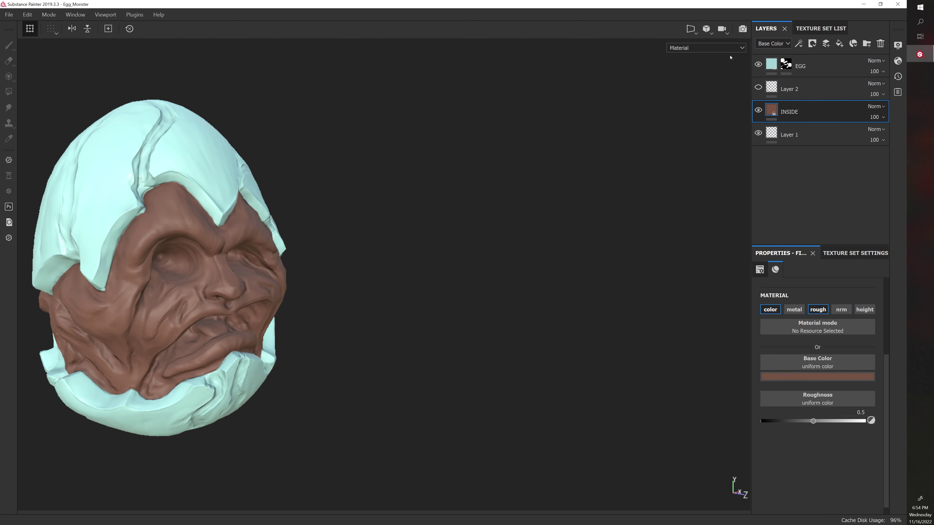
Step: Darken the EGG layer's base color to a more muted teal
click(809, 67)
click(817, 376)
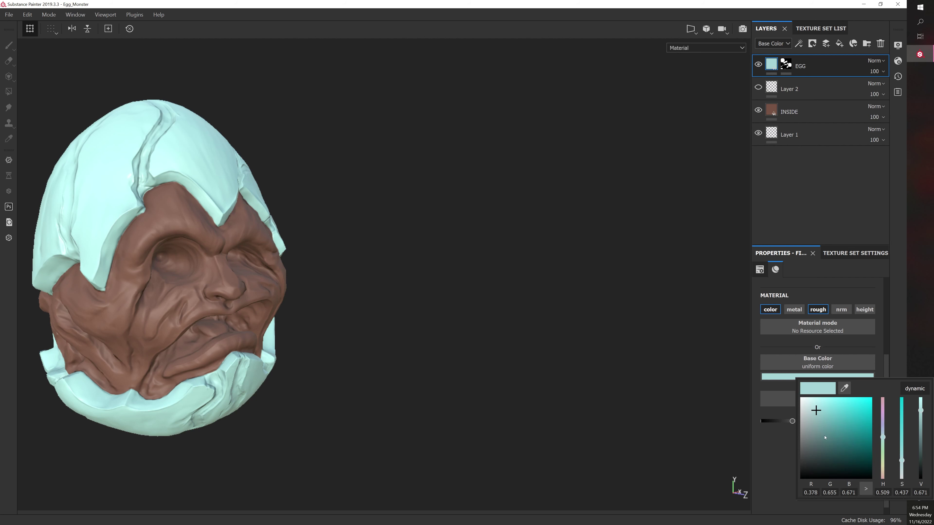
drag(824, 438, 819, 427)
click(647, 396)
alt+drag(646, 396, 554, 365)
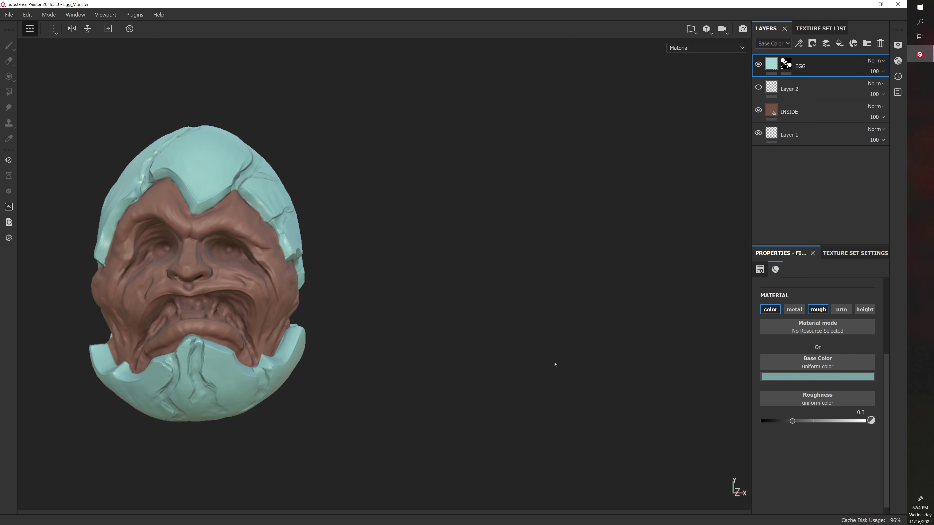
Step: Shift the EGG layer's base color to periwinkle blue, check the shell from several angles, and save the project
click(790, 376)
drag(878, 437, 879, 427)
mouse_move(603, 336)
alt+mouse_down()
mouse_move(492, 299)
mouse_move(503, 305)
alt+mouse_up()
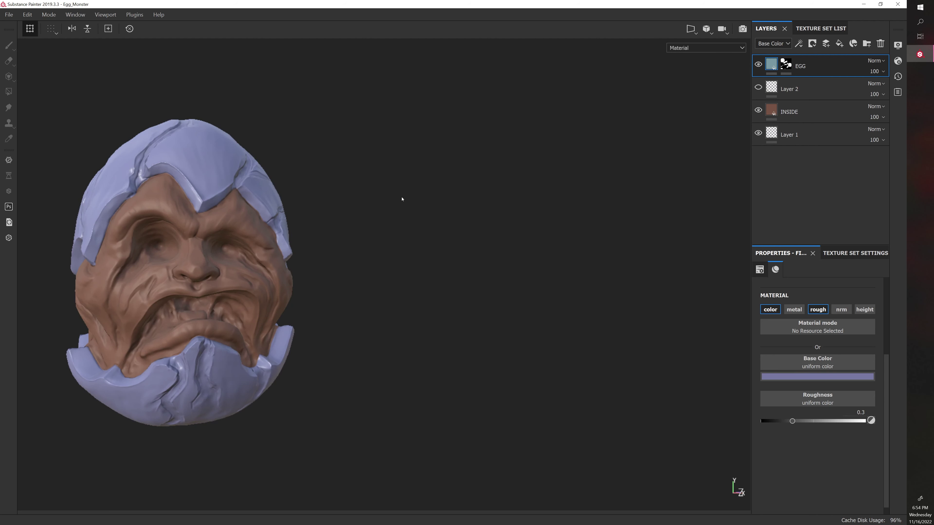
alt+drag(380, 193, 415, 205)
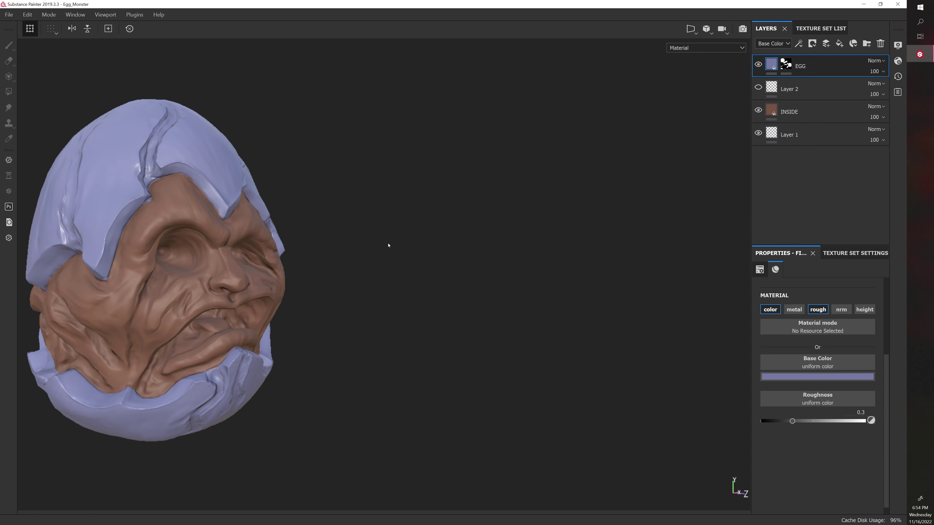
alt+drag(381, 250, 368, 236)
key(ctrl+s)
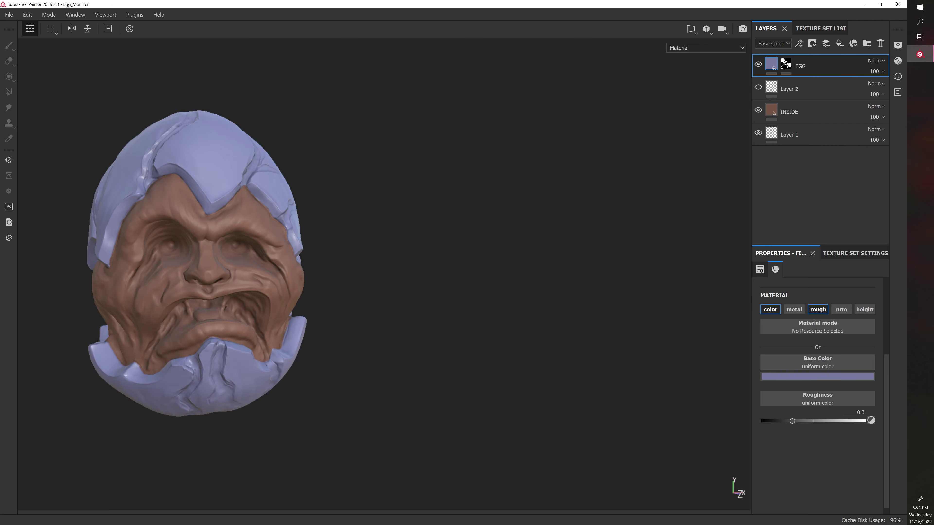
mouse_move(0, 176)
mouse_down()
mouse_move(344, 159)
mouse_move(323, 122)
mouse_up()
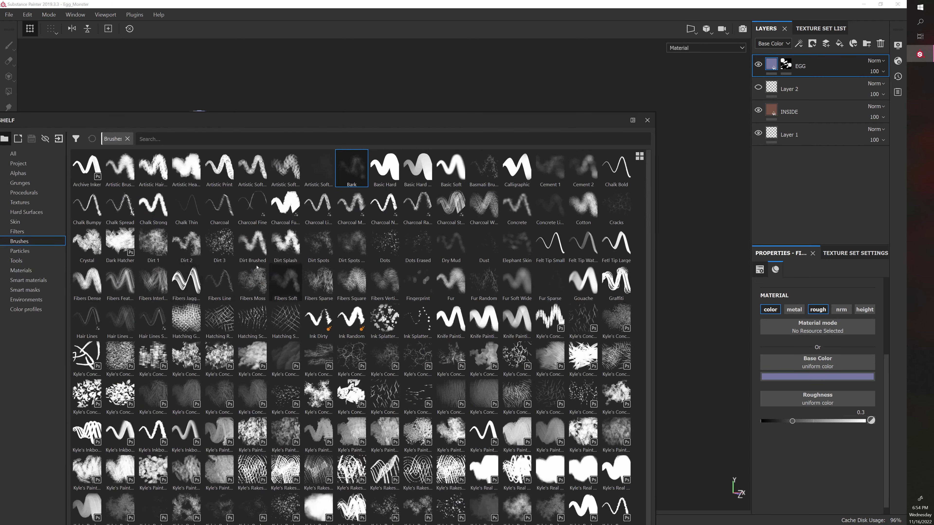
drag(260, 121, 0, 184)
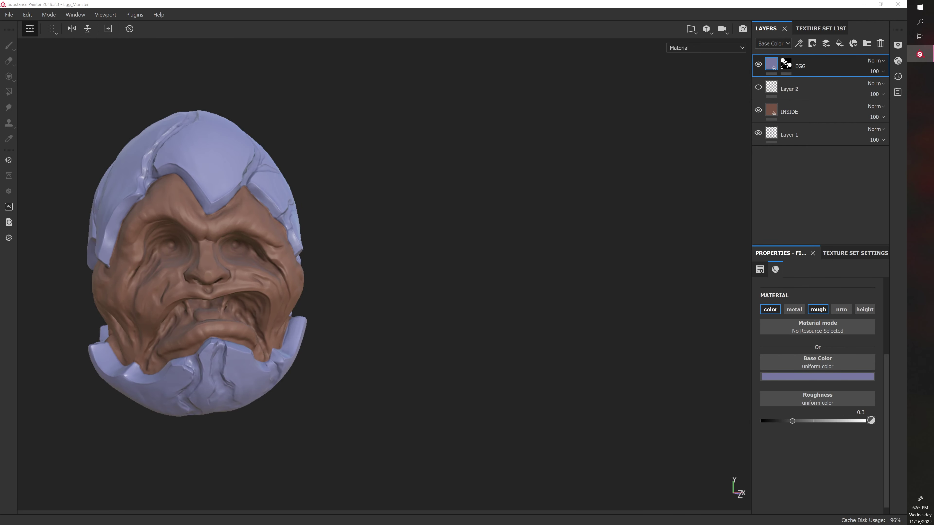